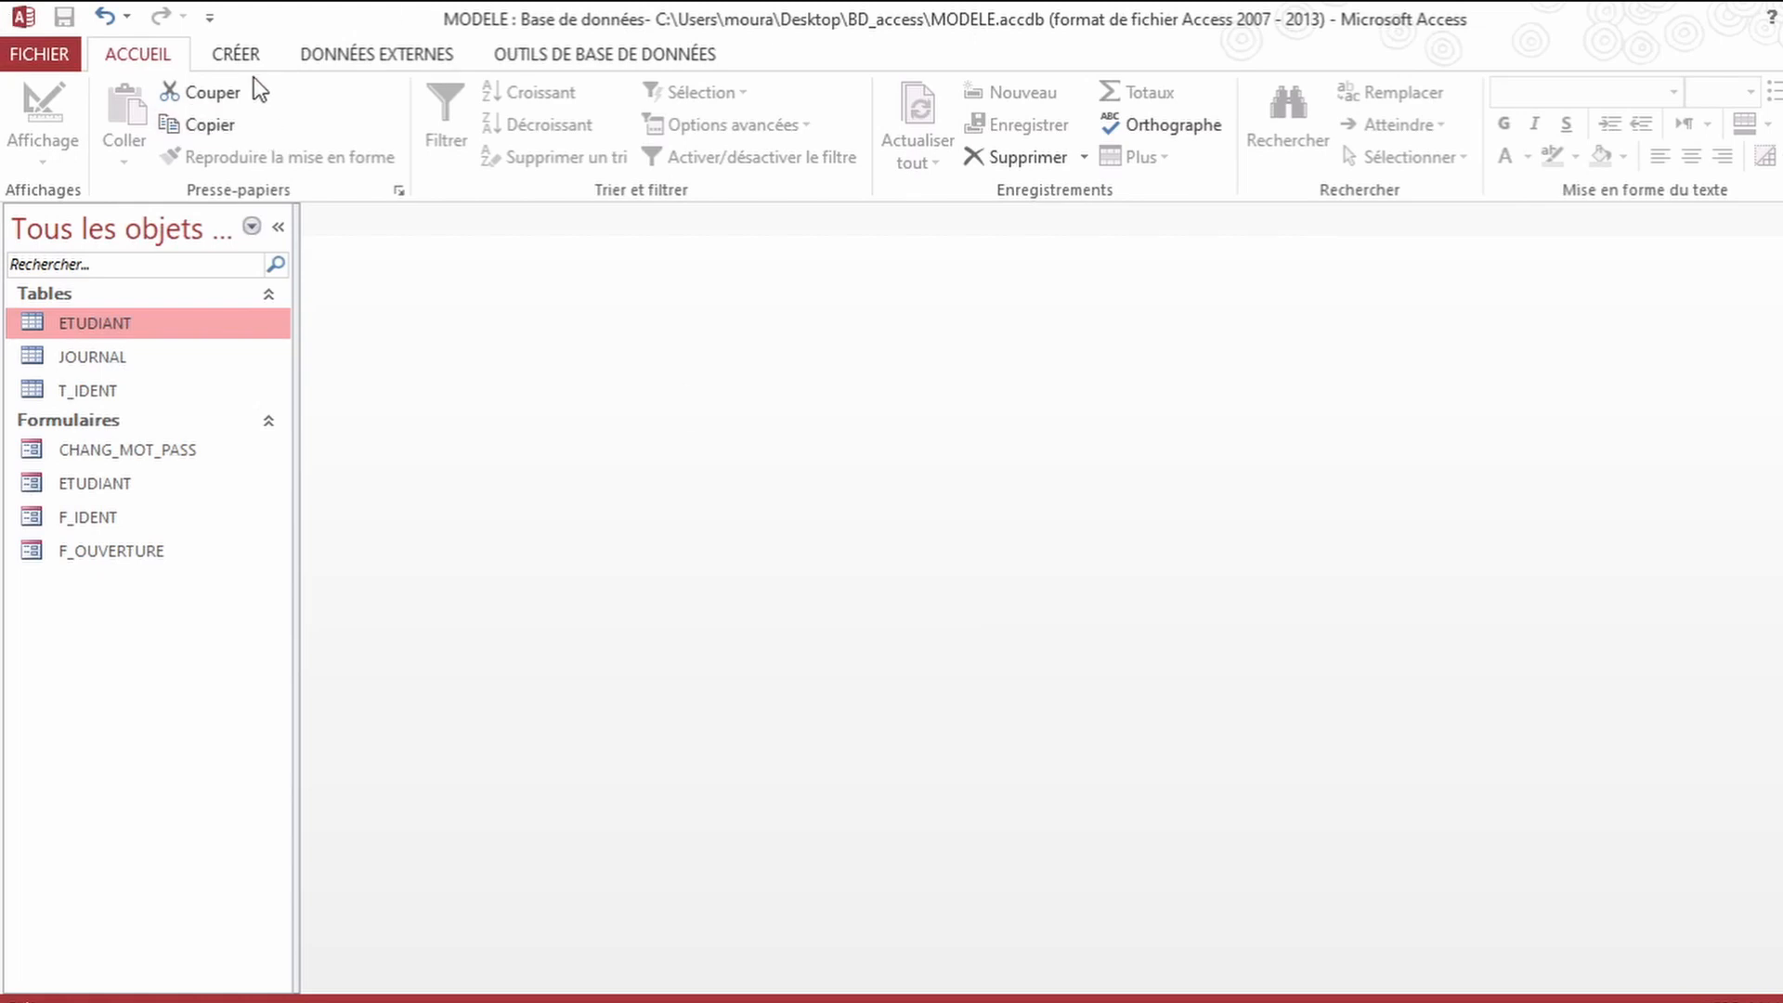
Step: Create a new table and save it under the name MODULE
{"action": "left_click", "coordinate": [243, 55]}
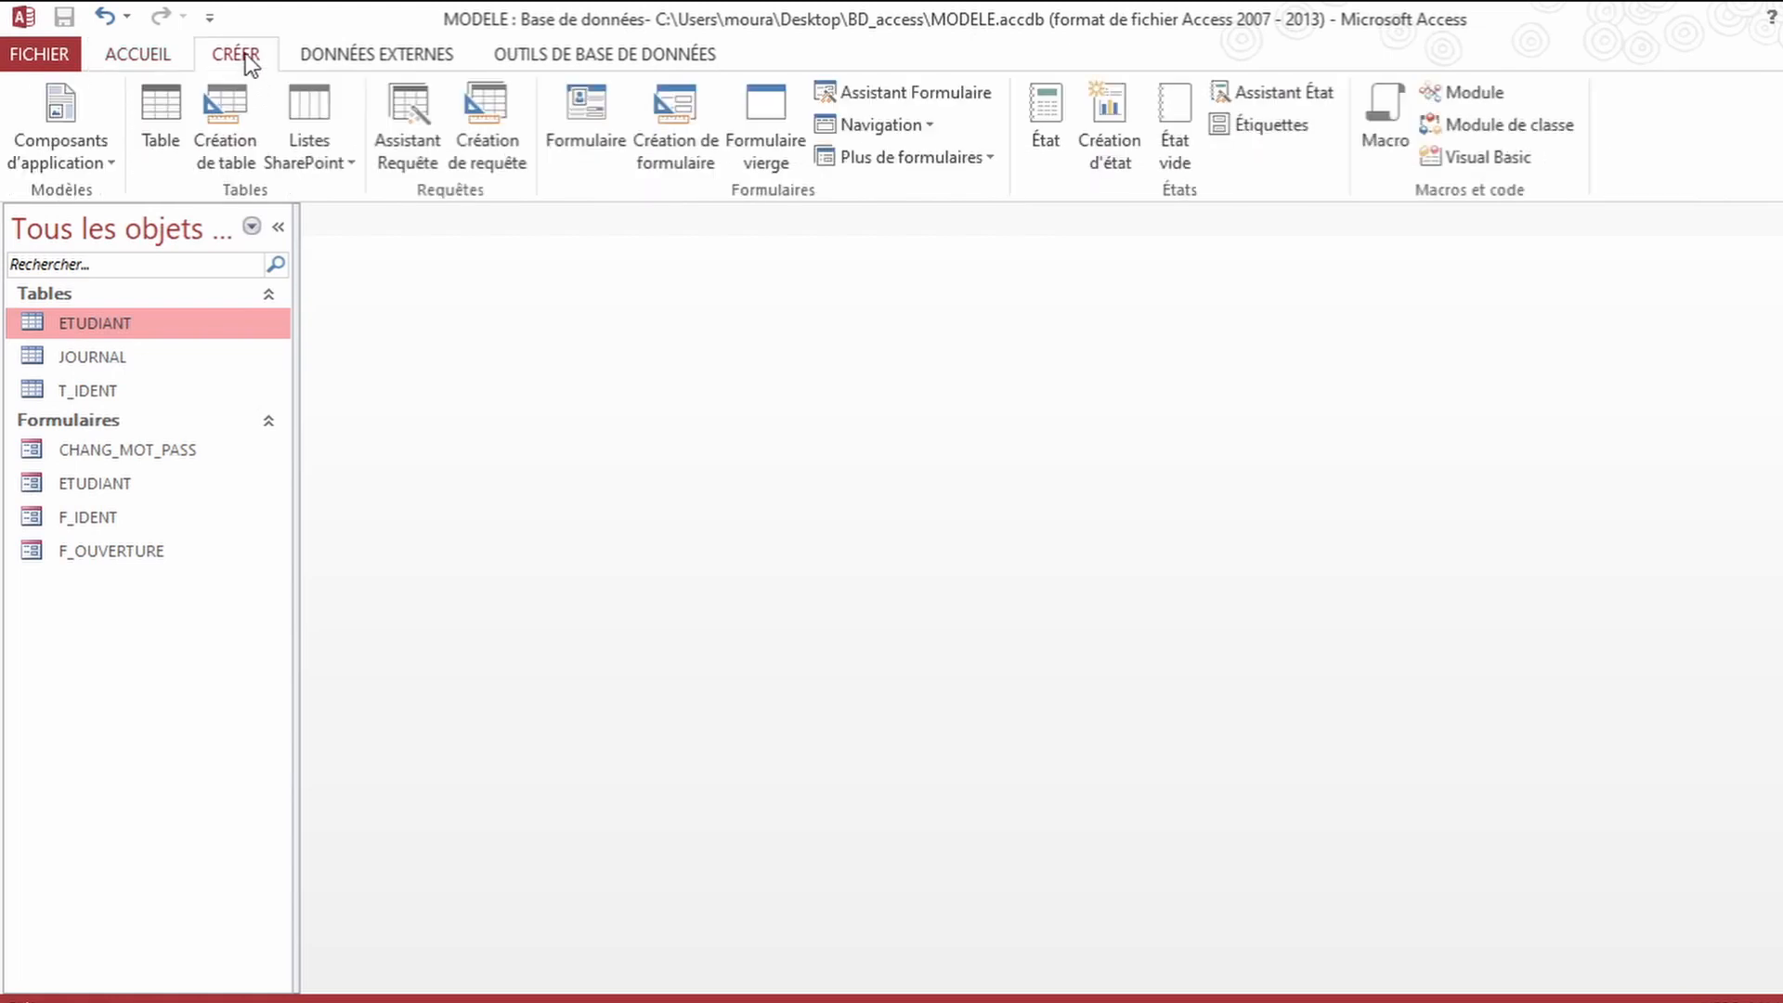
{"action": "left_click", "coordinate": [165, 102]}
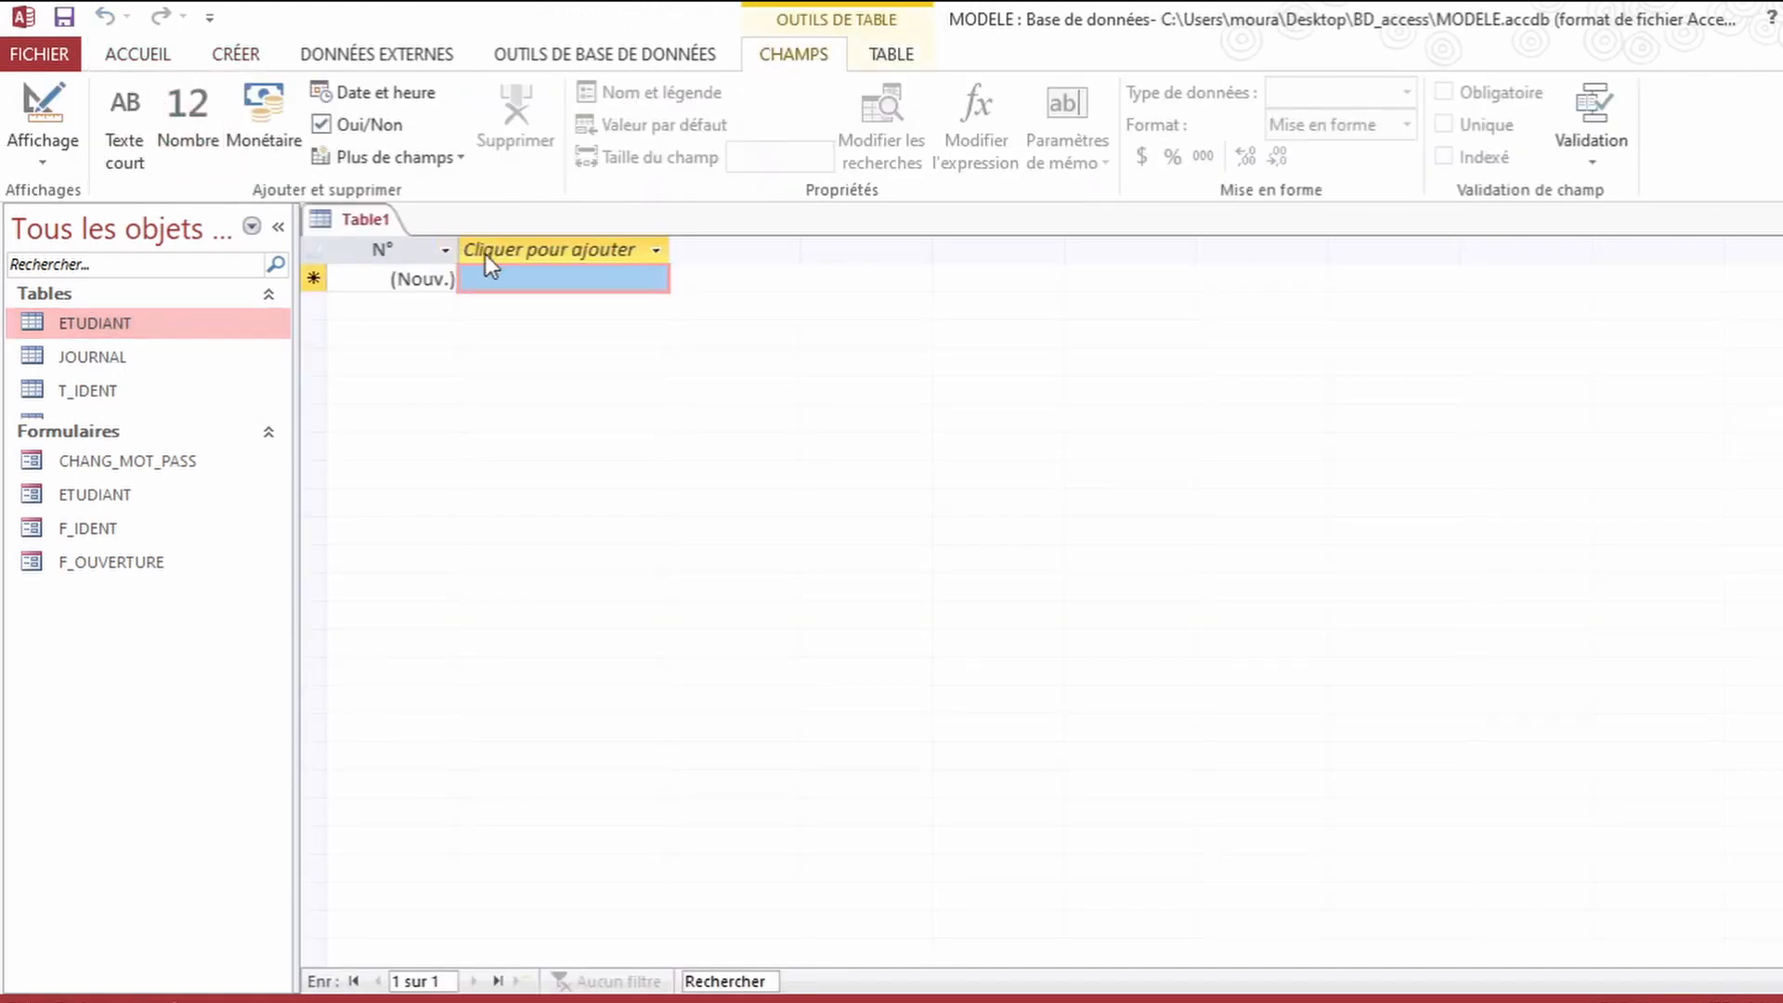
{"action": "right_click", "coordinate": [375, 217]}
{"action": "left_click", "coordinate": [437, 230]}
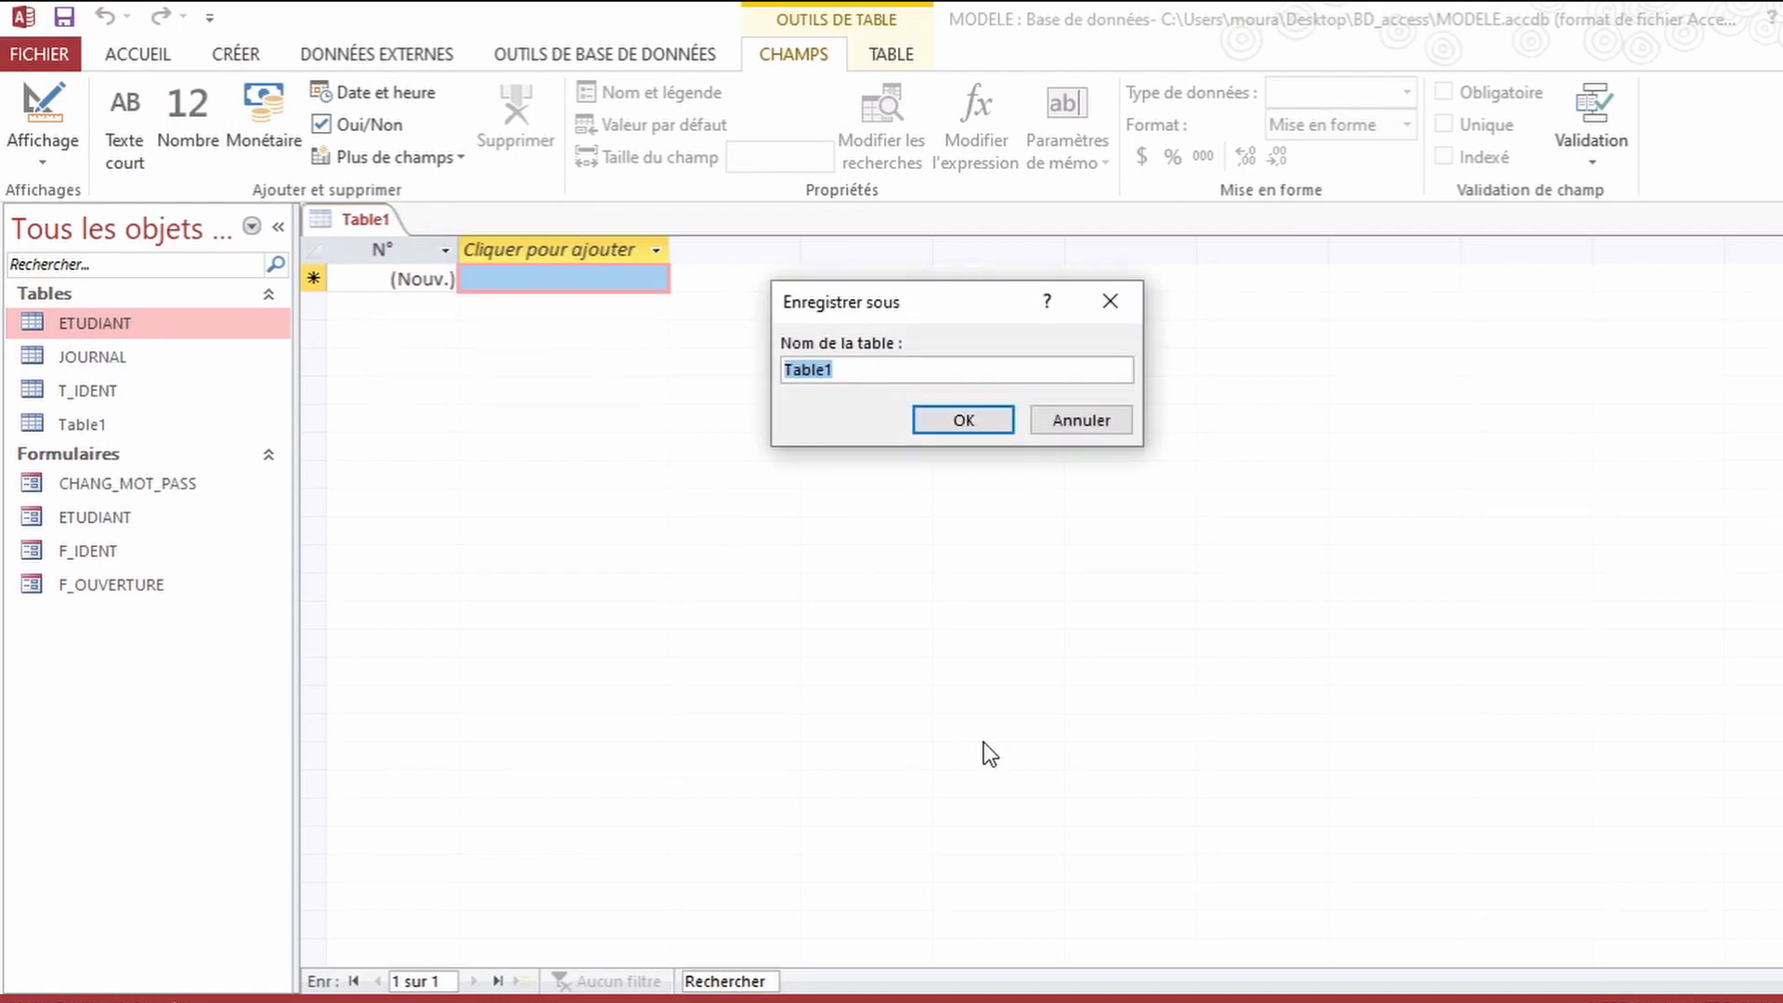
{"action": "type", "text": "MODULE"}
{"action": "left_click", "coordinate": [962, 418]}
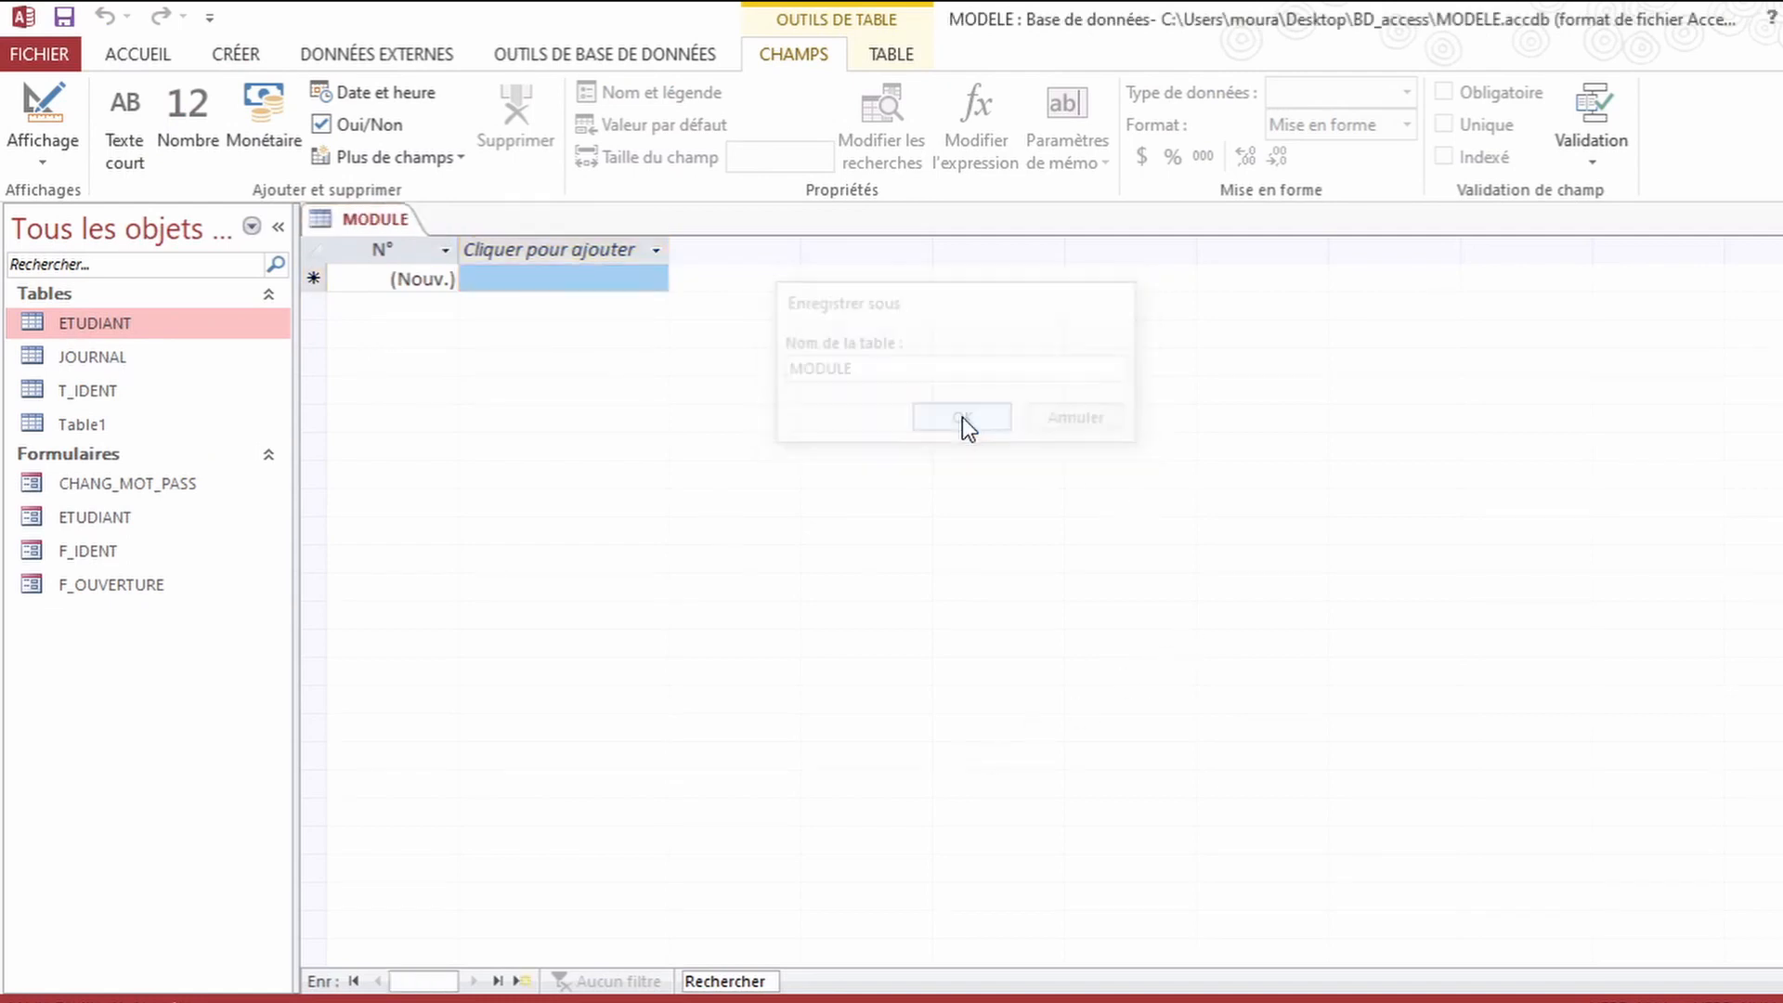
Step: Switch the MODULE table to Design view and add a MAT_ETUD field with the Numérique data type
{"action": "right_click", "coordinate": [375, 221]}
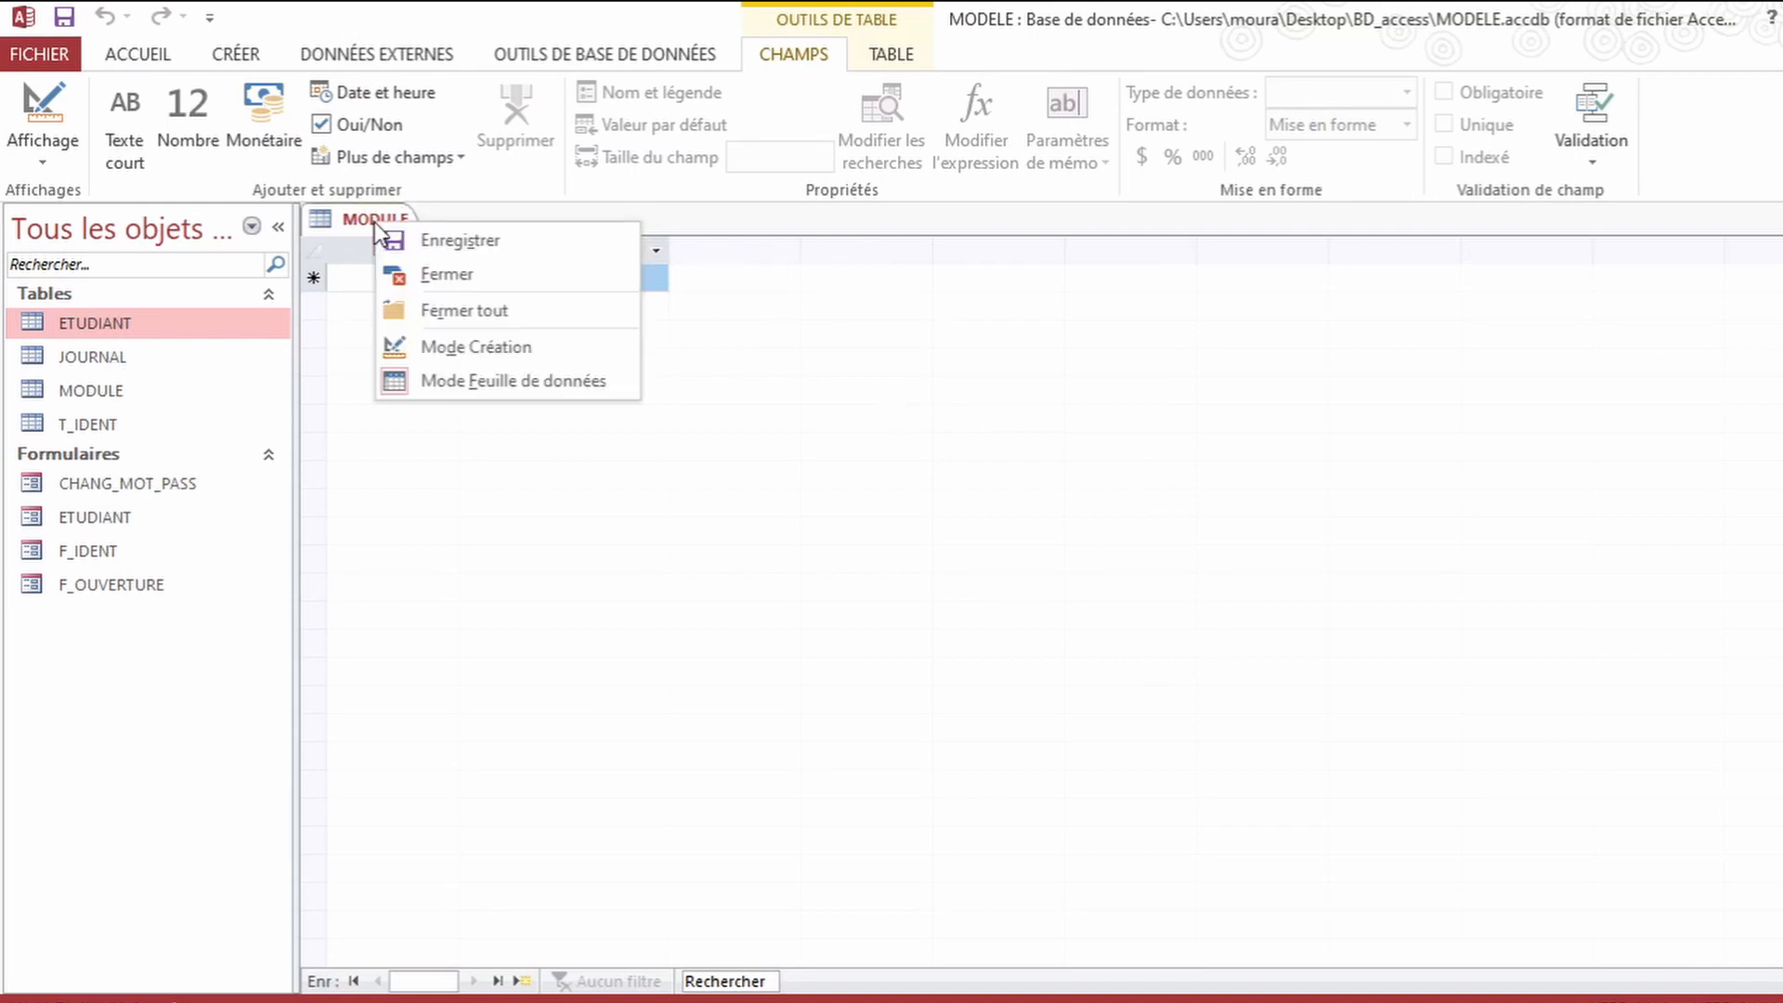
{"action": "left_click", "coordinate": [411, 347]}
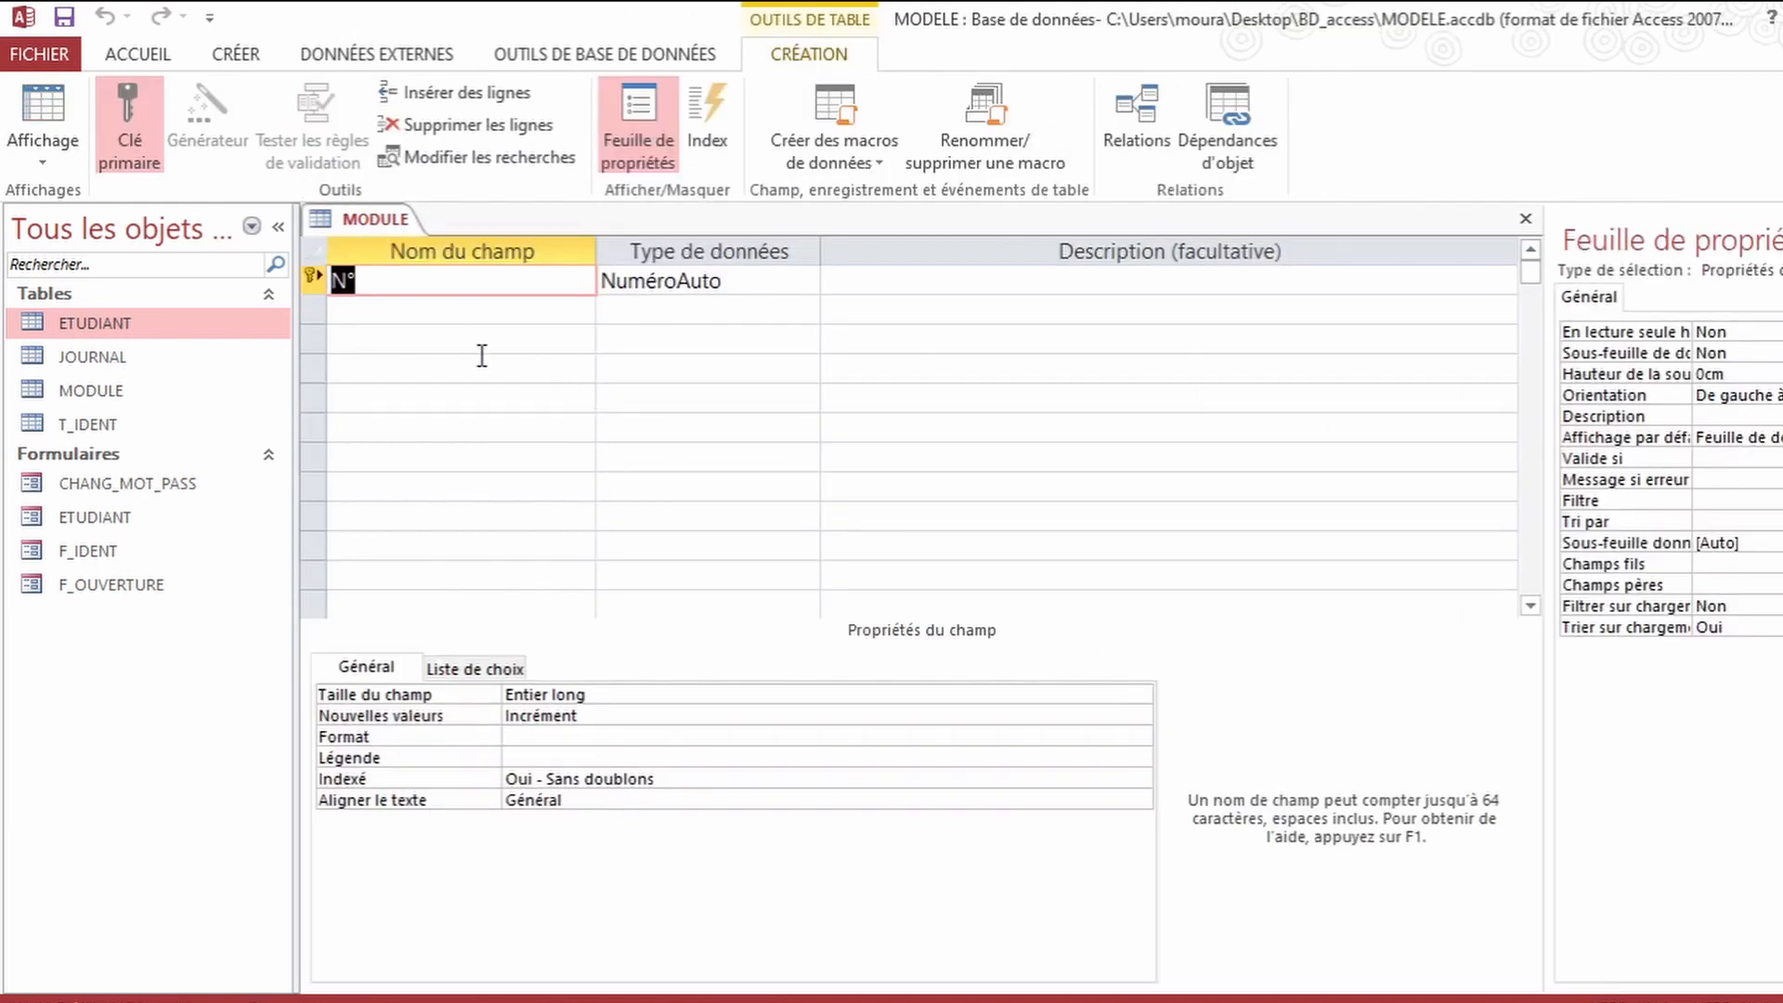
{"action": "left_click", "coordinate": [409, 319]}
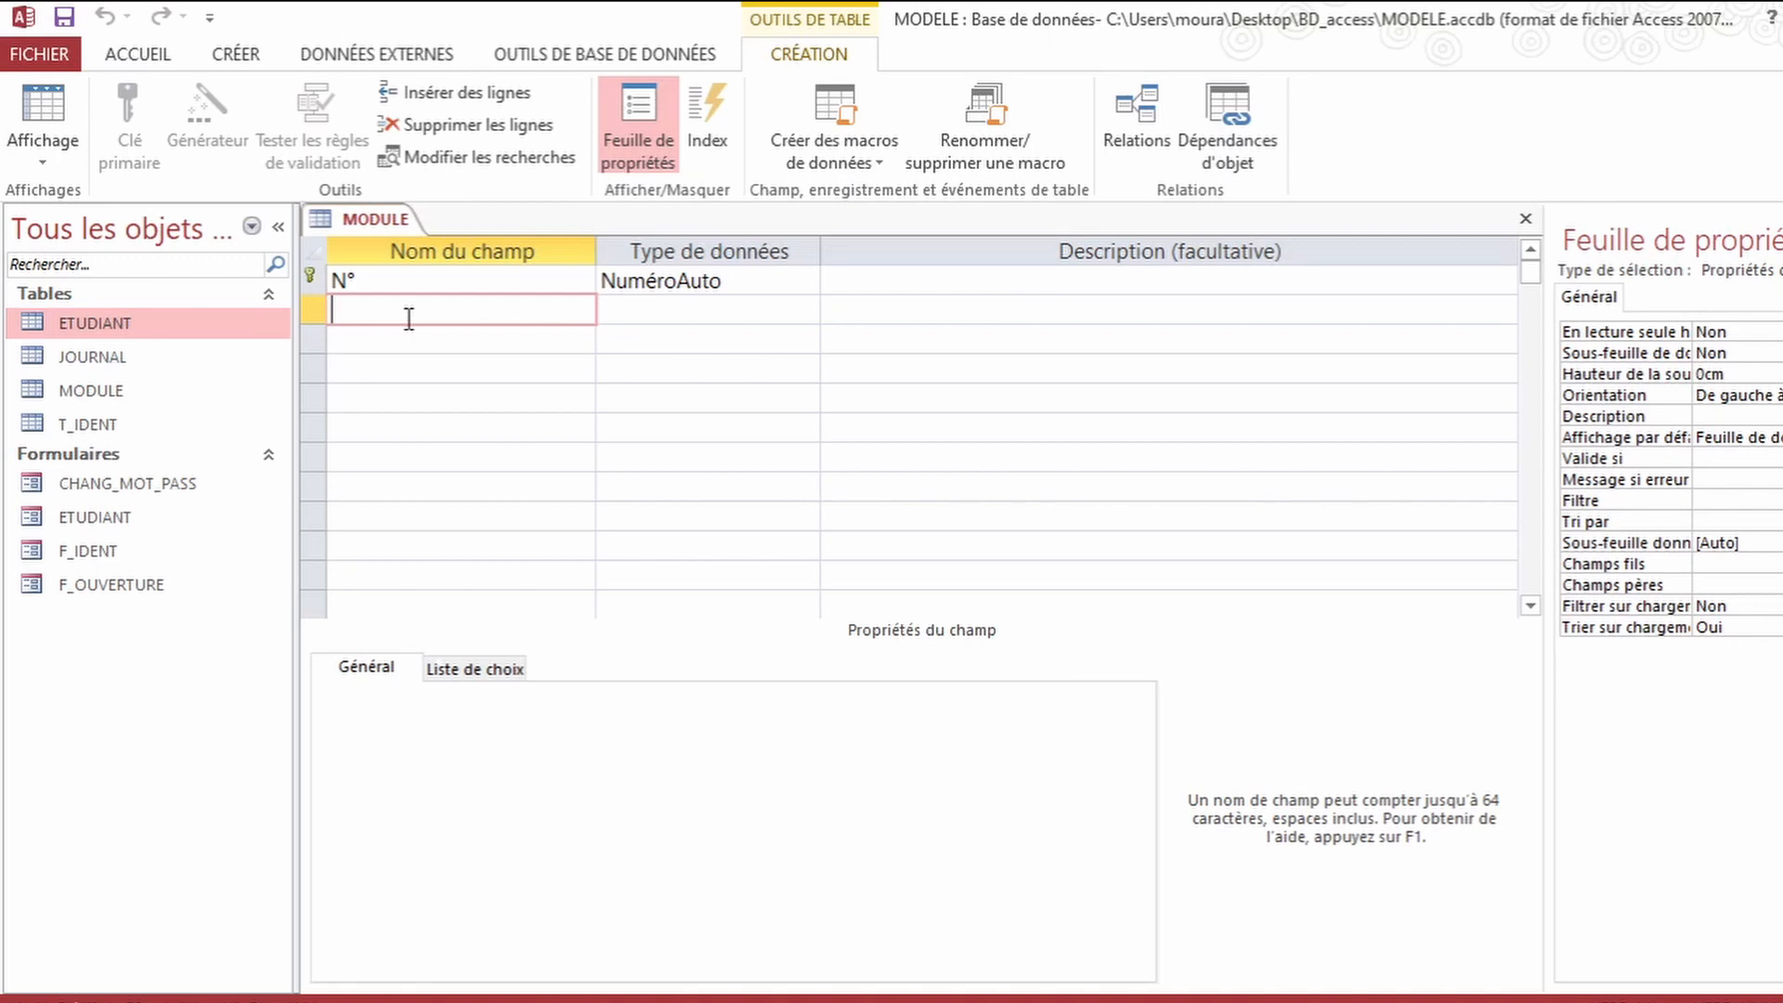
{"action": "type", "text": "MAT_ETUD"}
{"action": "left_click", "coordinate": [644, 314]}
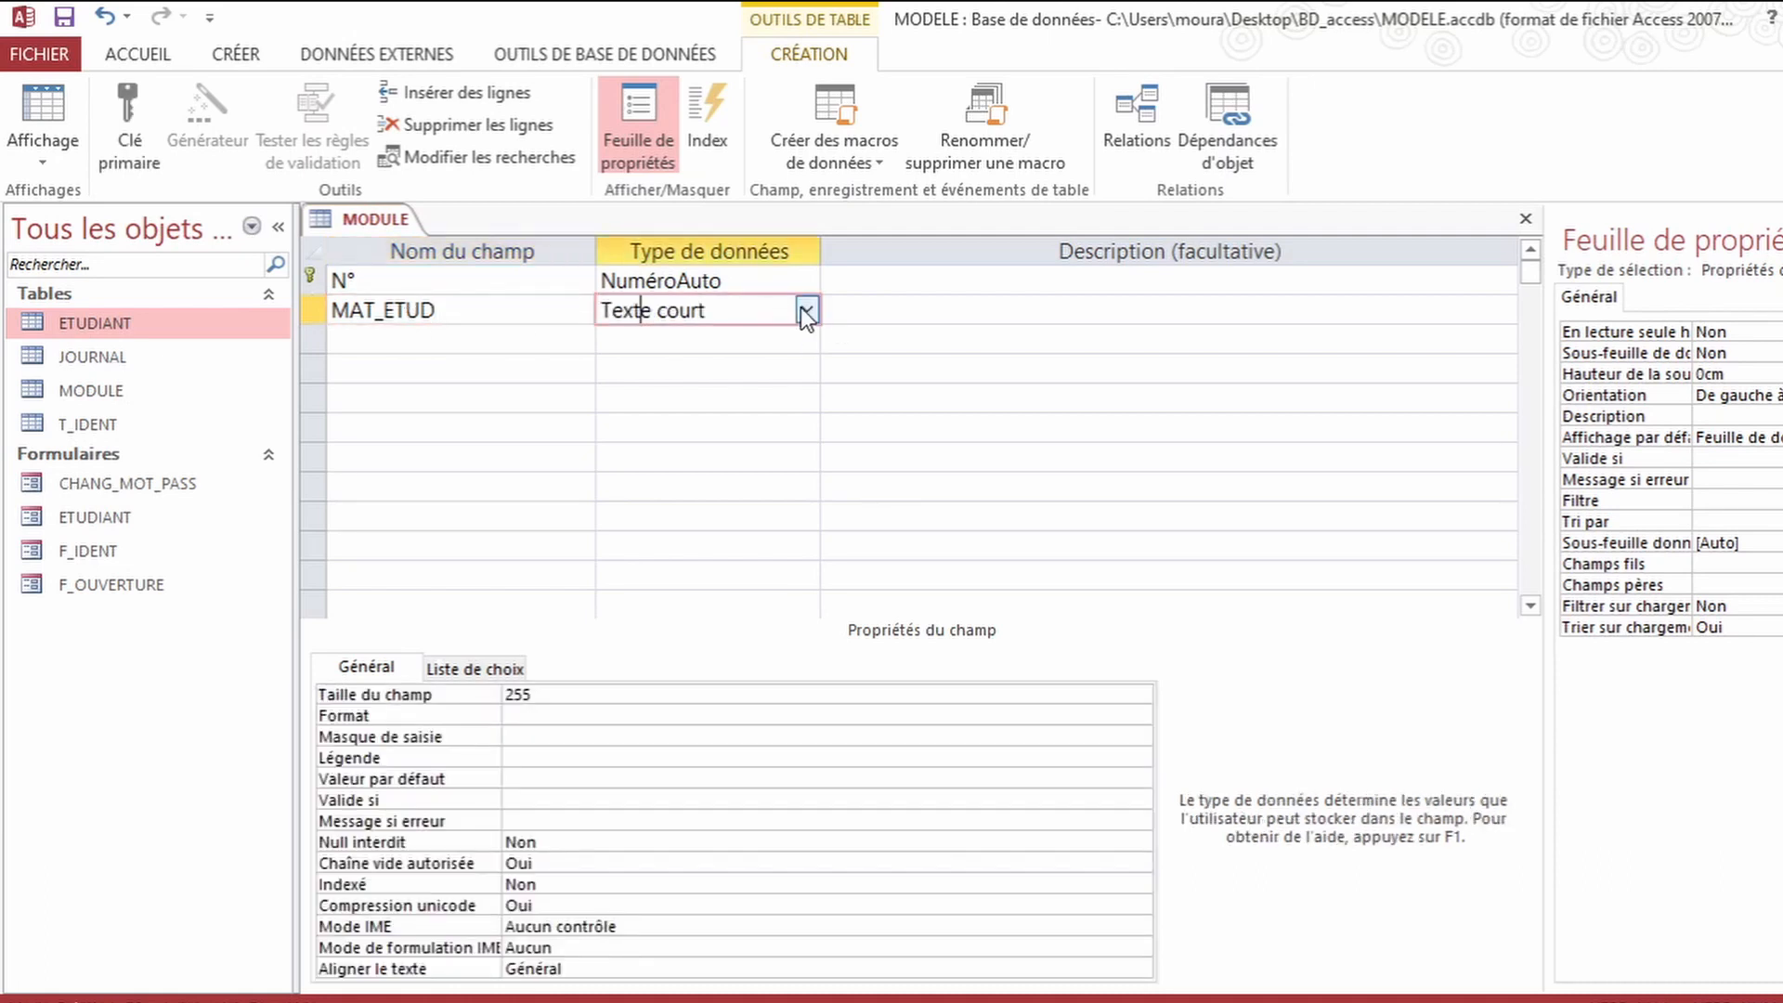
{"action": "left_click", "coordinate": [804, 310]}
{"action": "left_click", "coordinate": [672, 391]}
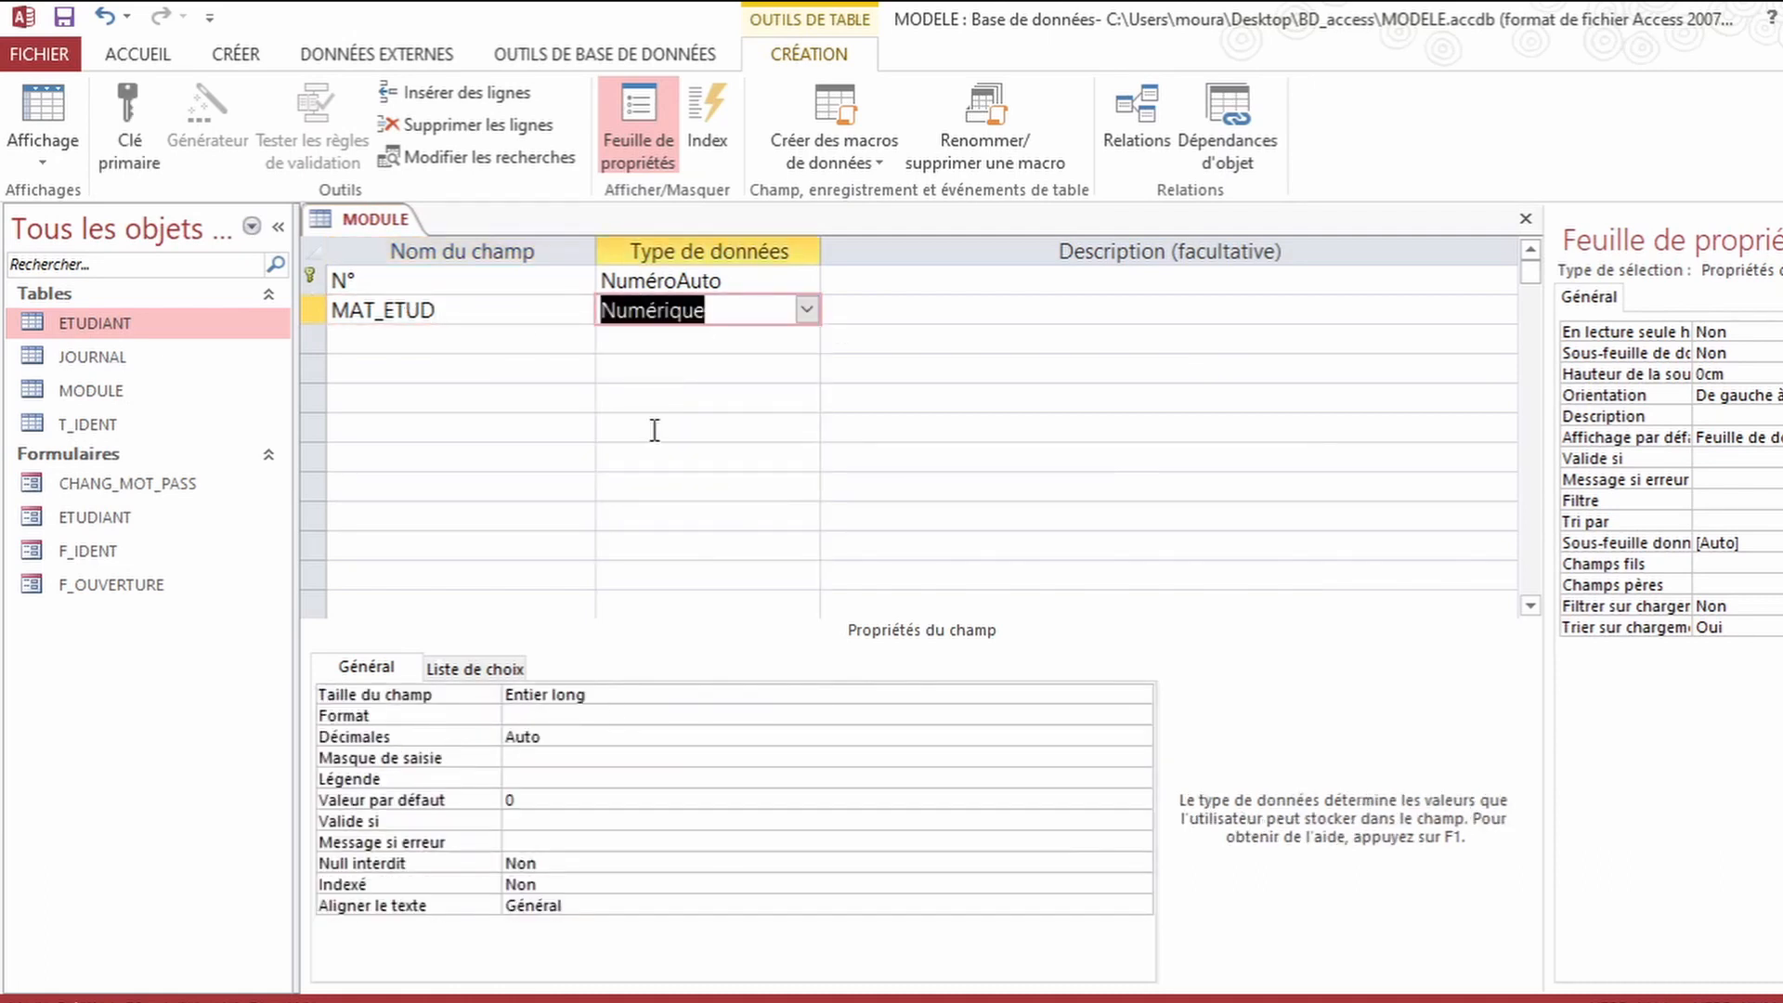
Step: Add a NOM_NOD field of type Texte court and set its field size to 30
{"action": "left_click", "coordinate": [433, 353]}
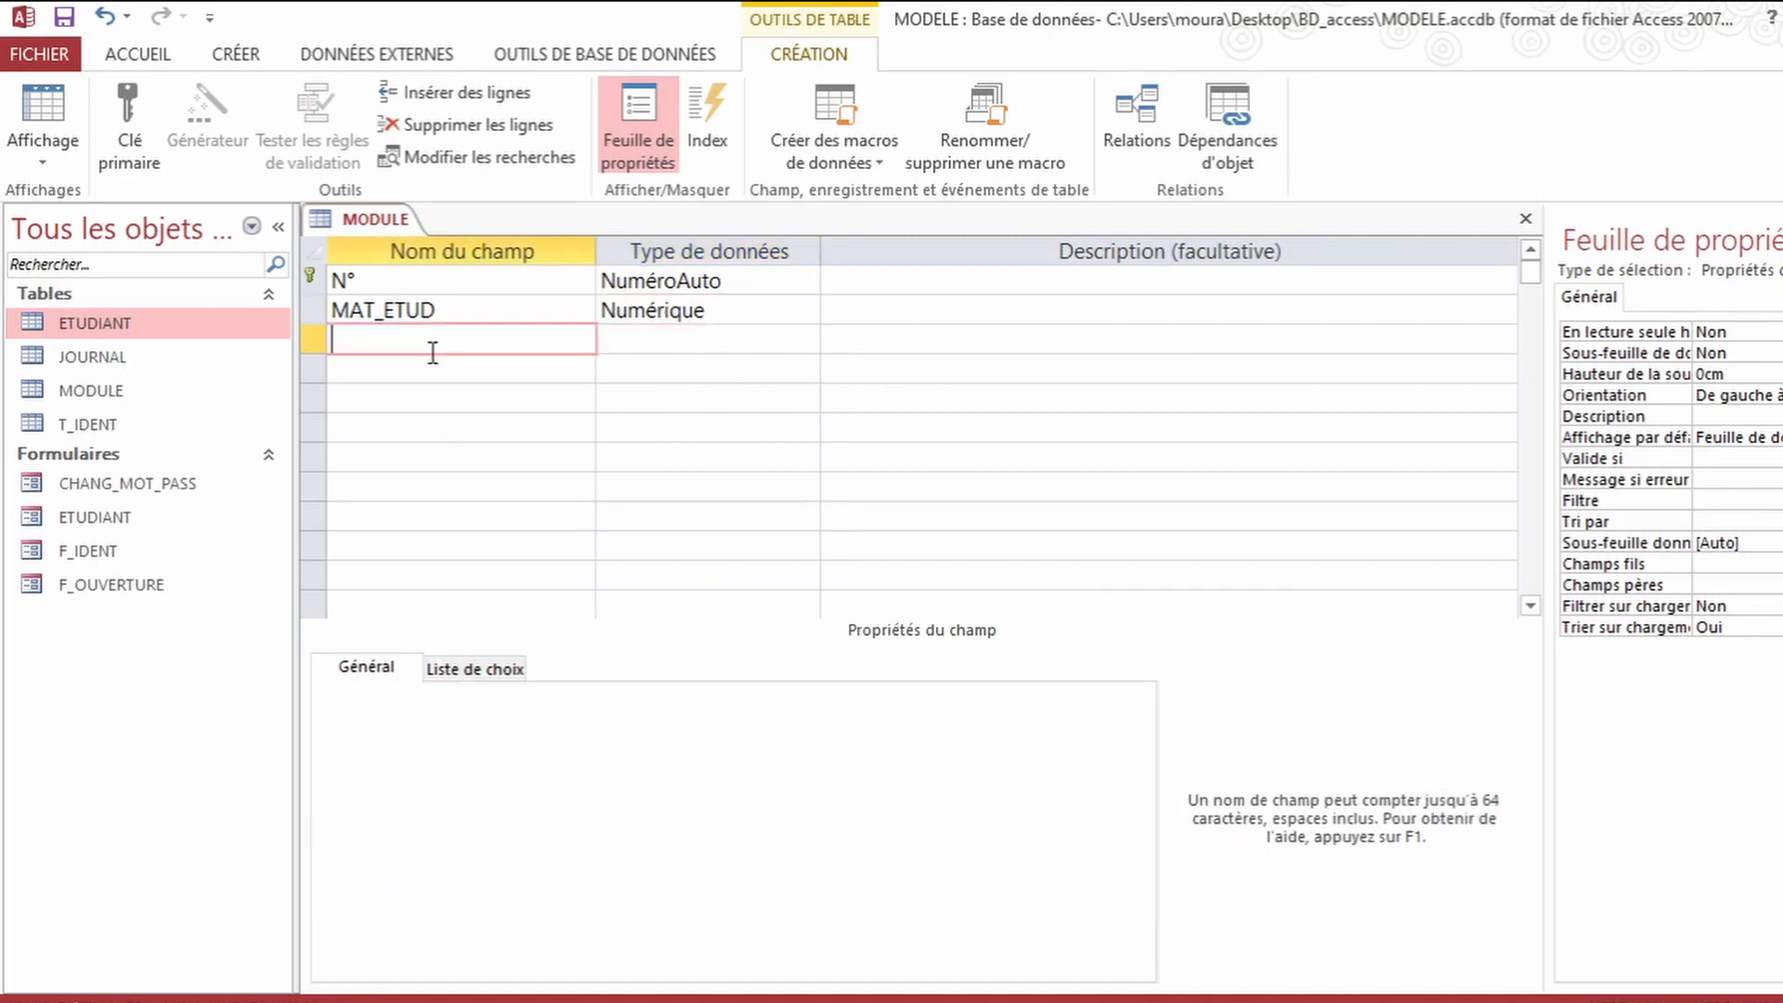
{"action": "type", "text": "NOM"}
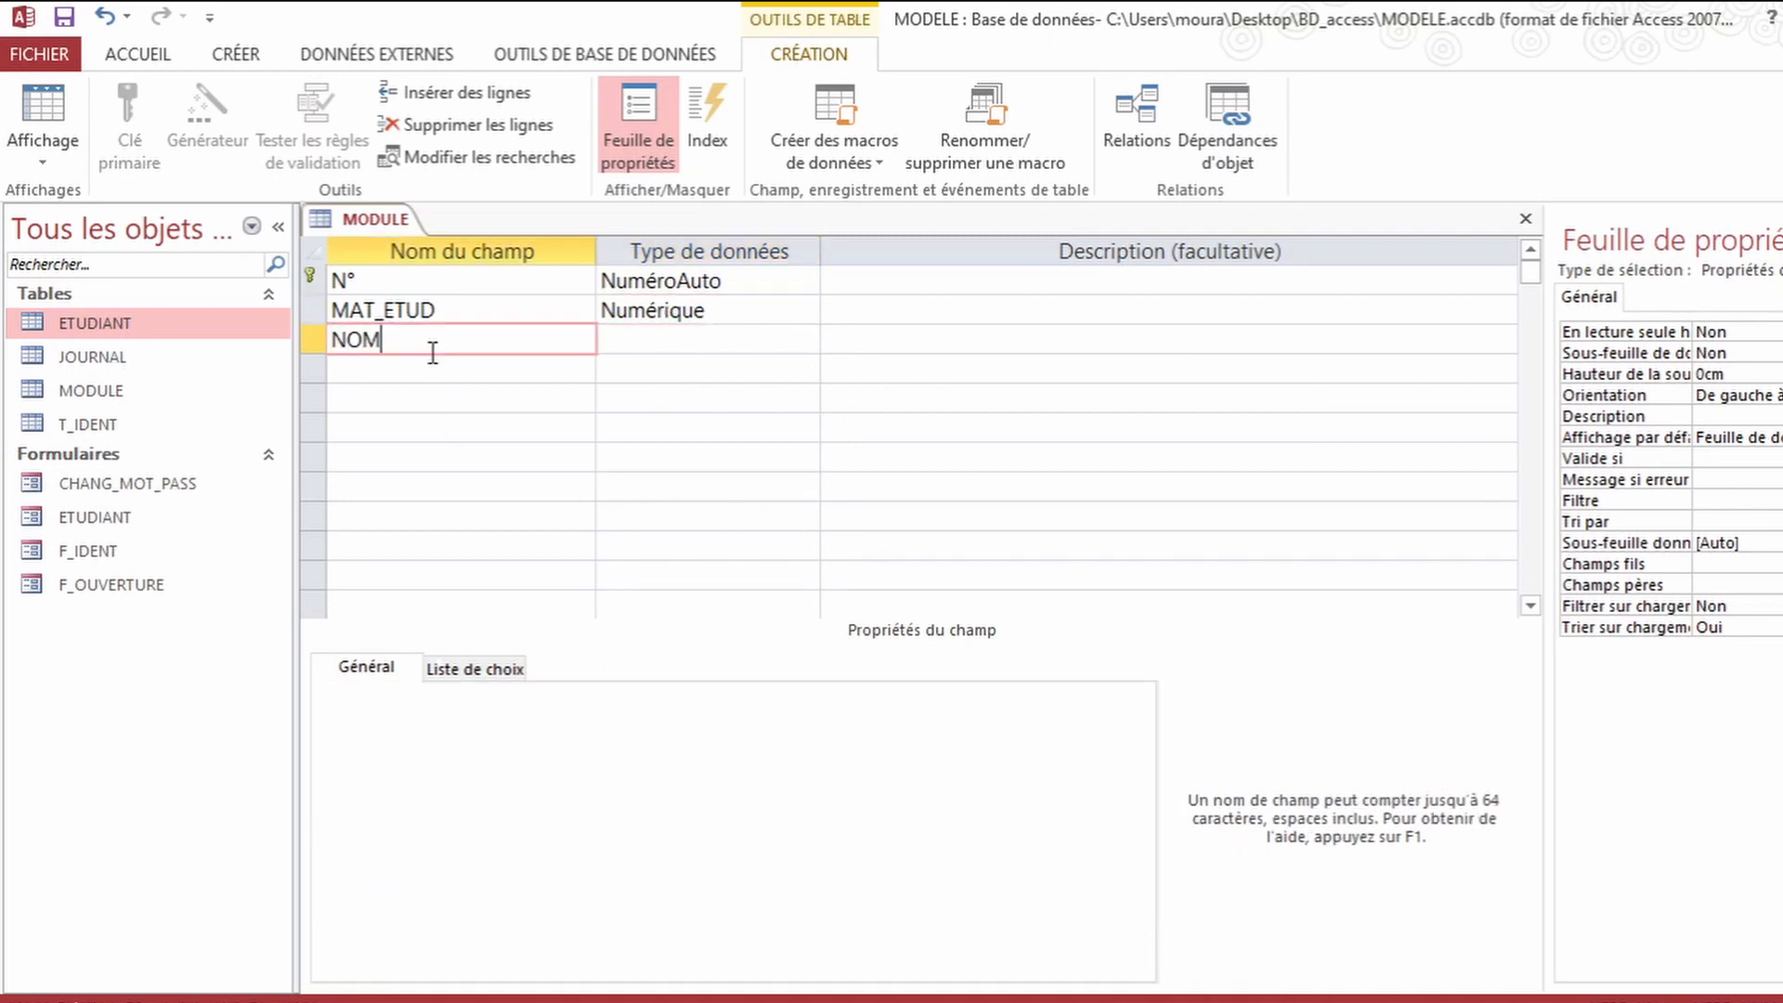
{"action": "type", "text": "_NOD"}
{"action": "left_click", "coordinate": [617, 341]}
{"action": "left_click", "coordinate": [376, 376]}
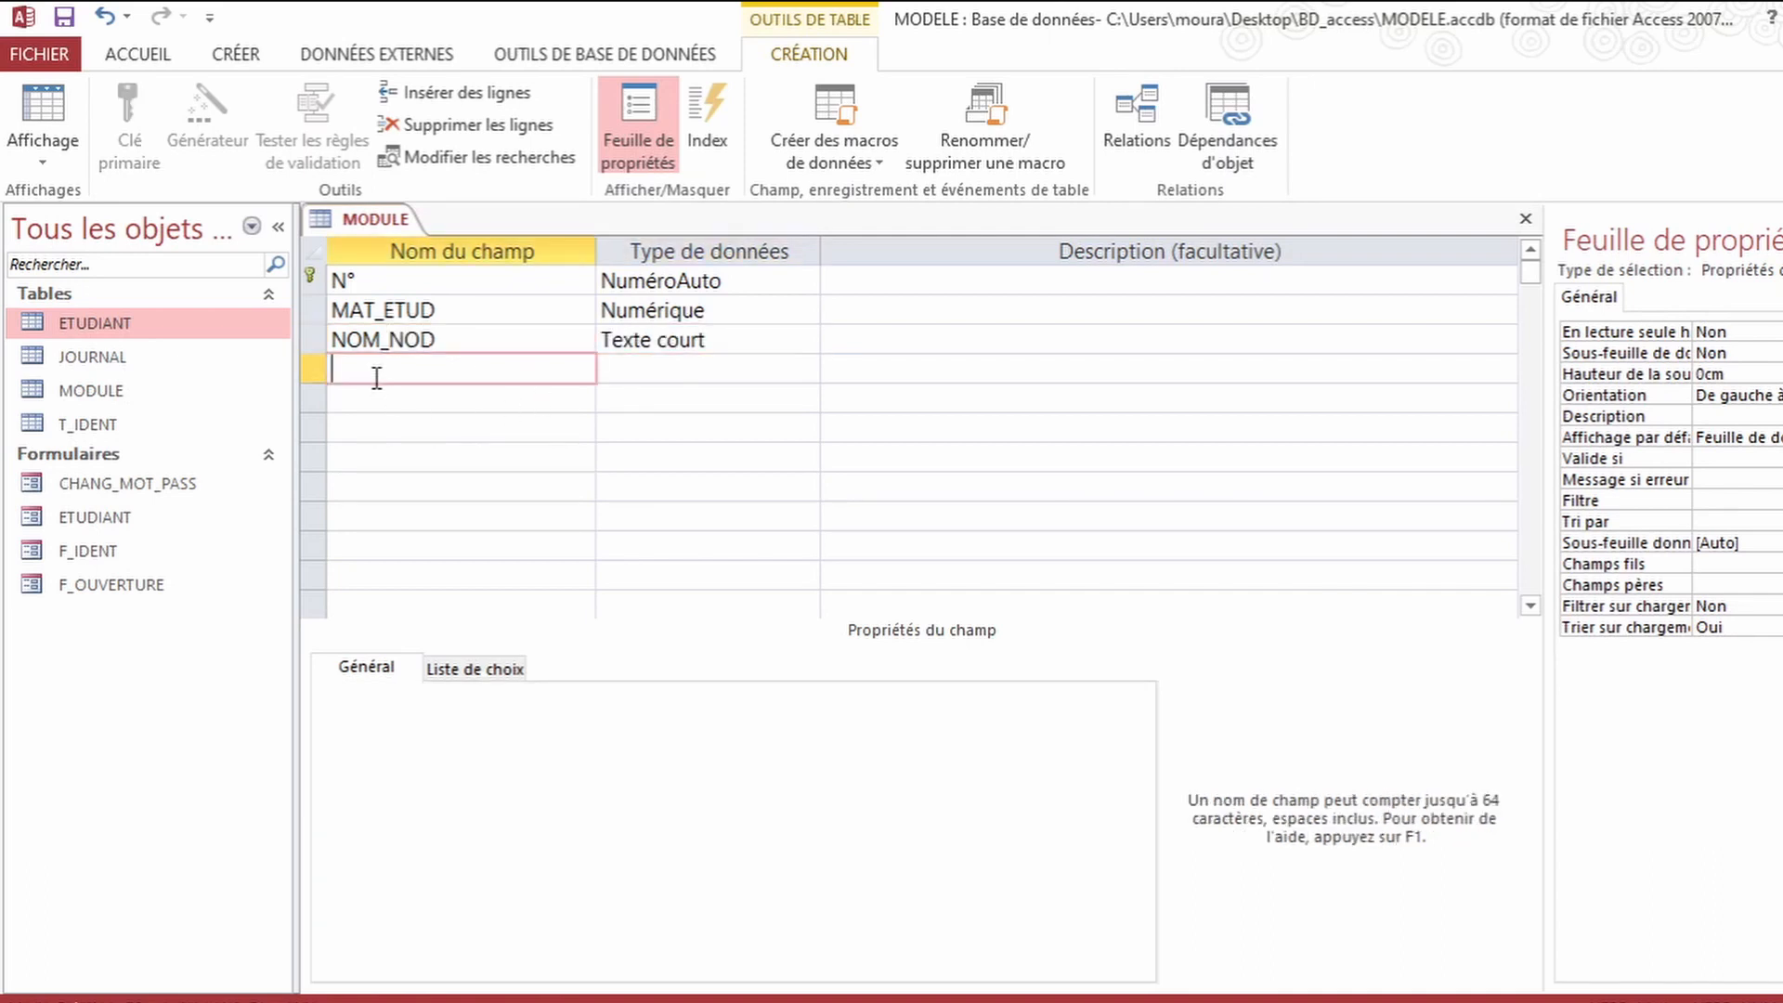
{"action": "left_click", "coordinate": [767, 344]}
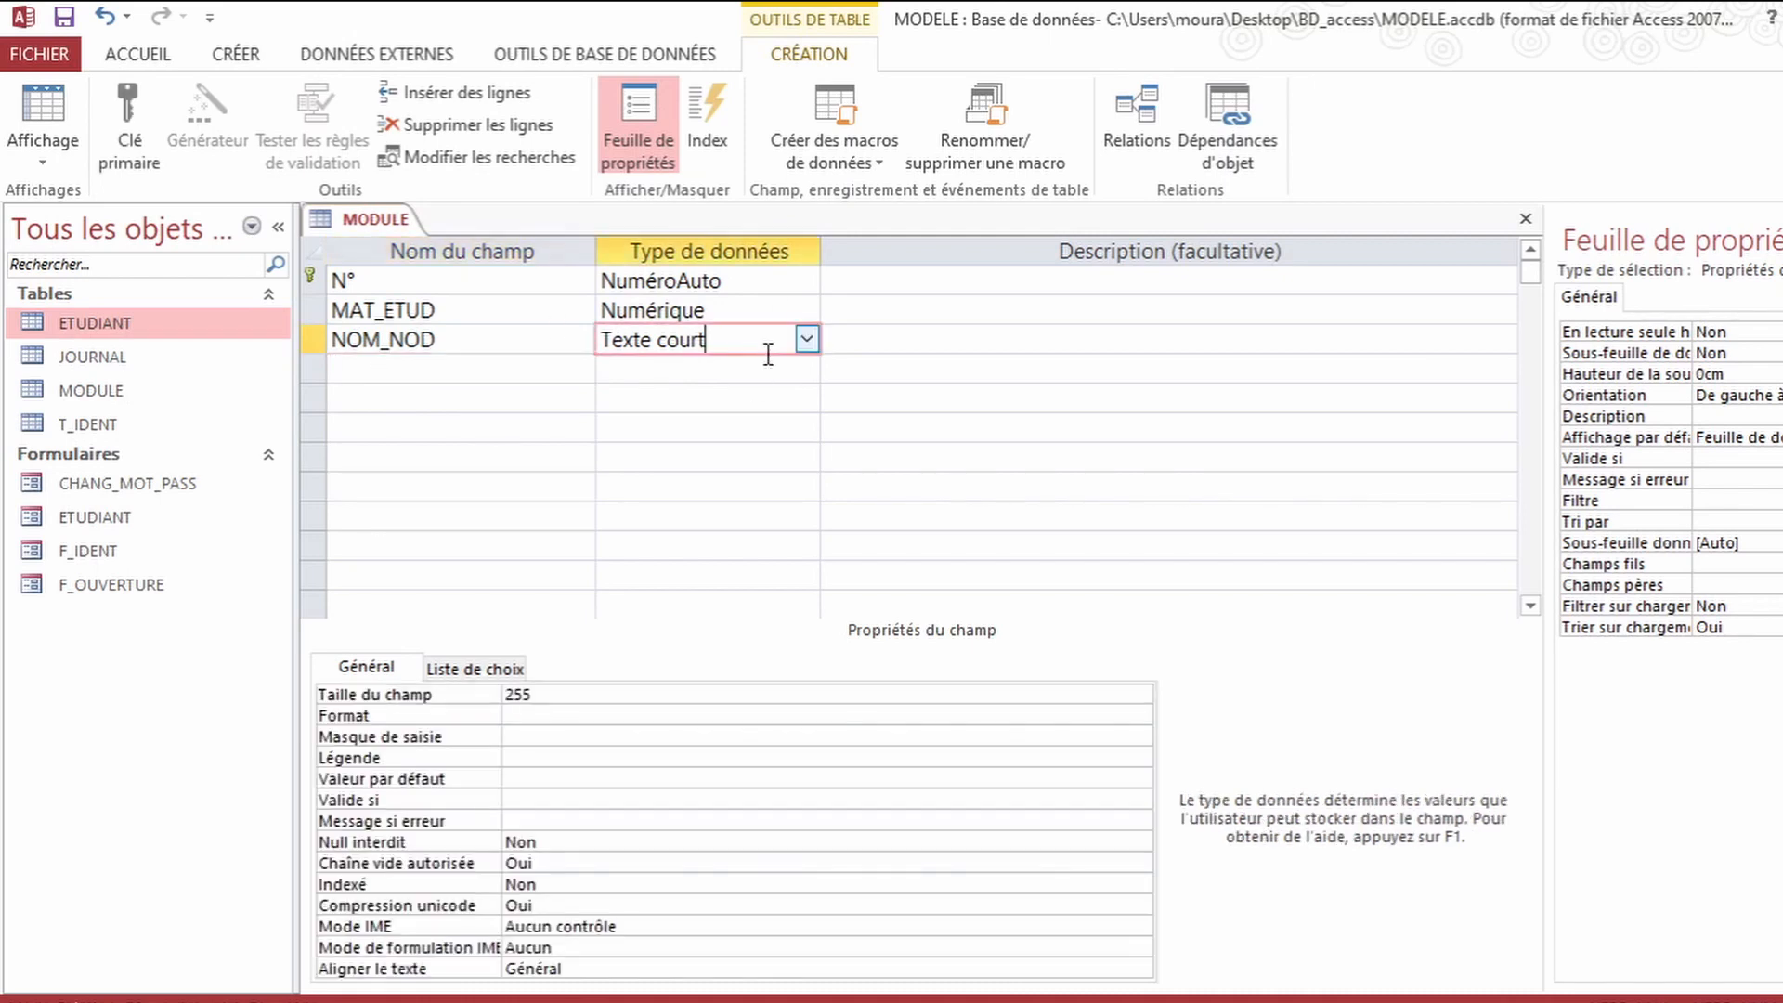
{"action": "left_click", "coordinate": [553, 694]}
{"action": "left_click_drag", "start_coordinate": [554, 694], "coordinate": [511, 694]}
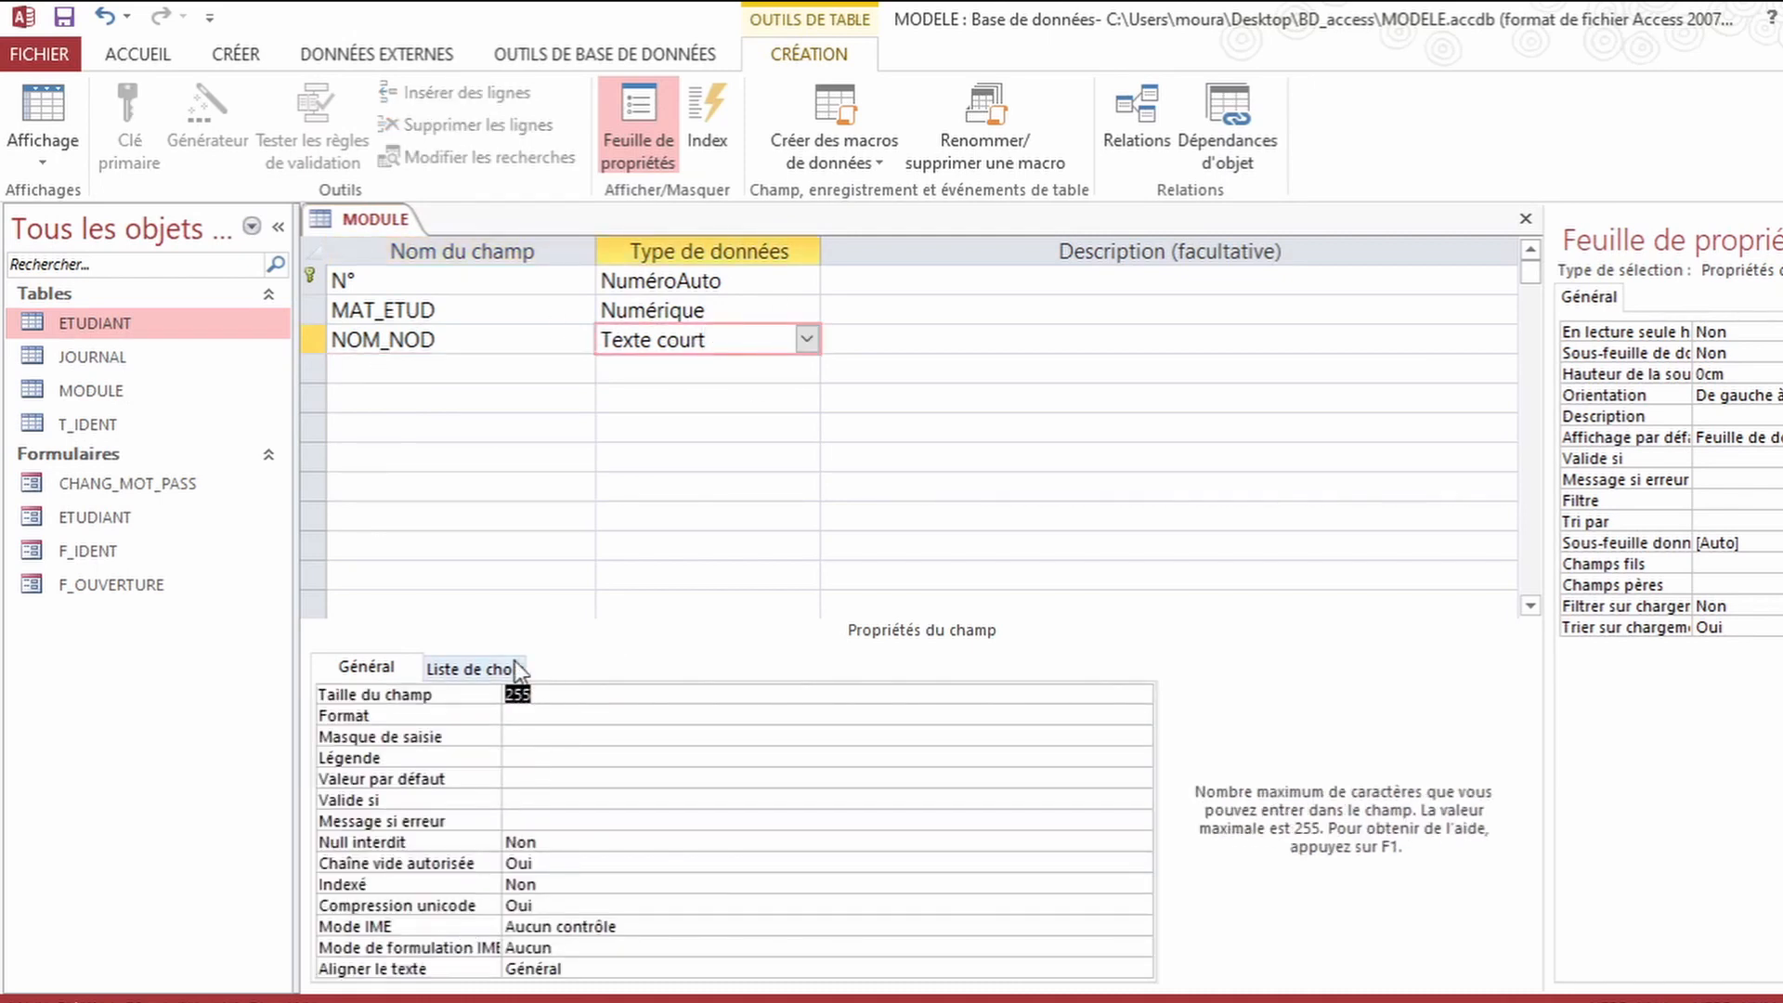
{"action": "type", "text": "30"}
Step: Add a NOTE_1 field below NOM_NOD with the Numérique data type
{"action": "left_click", "coordinate": [351, 358]}
{"action": "type", "text": "NO"}
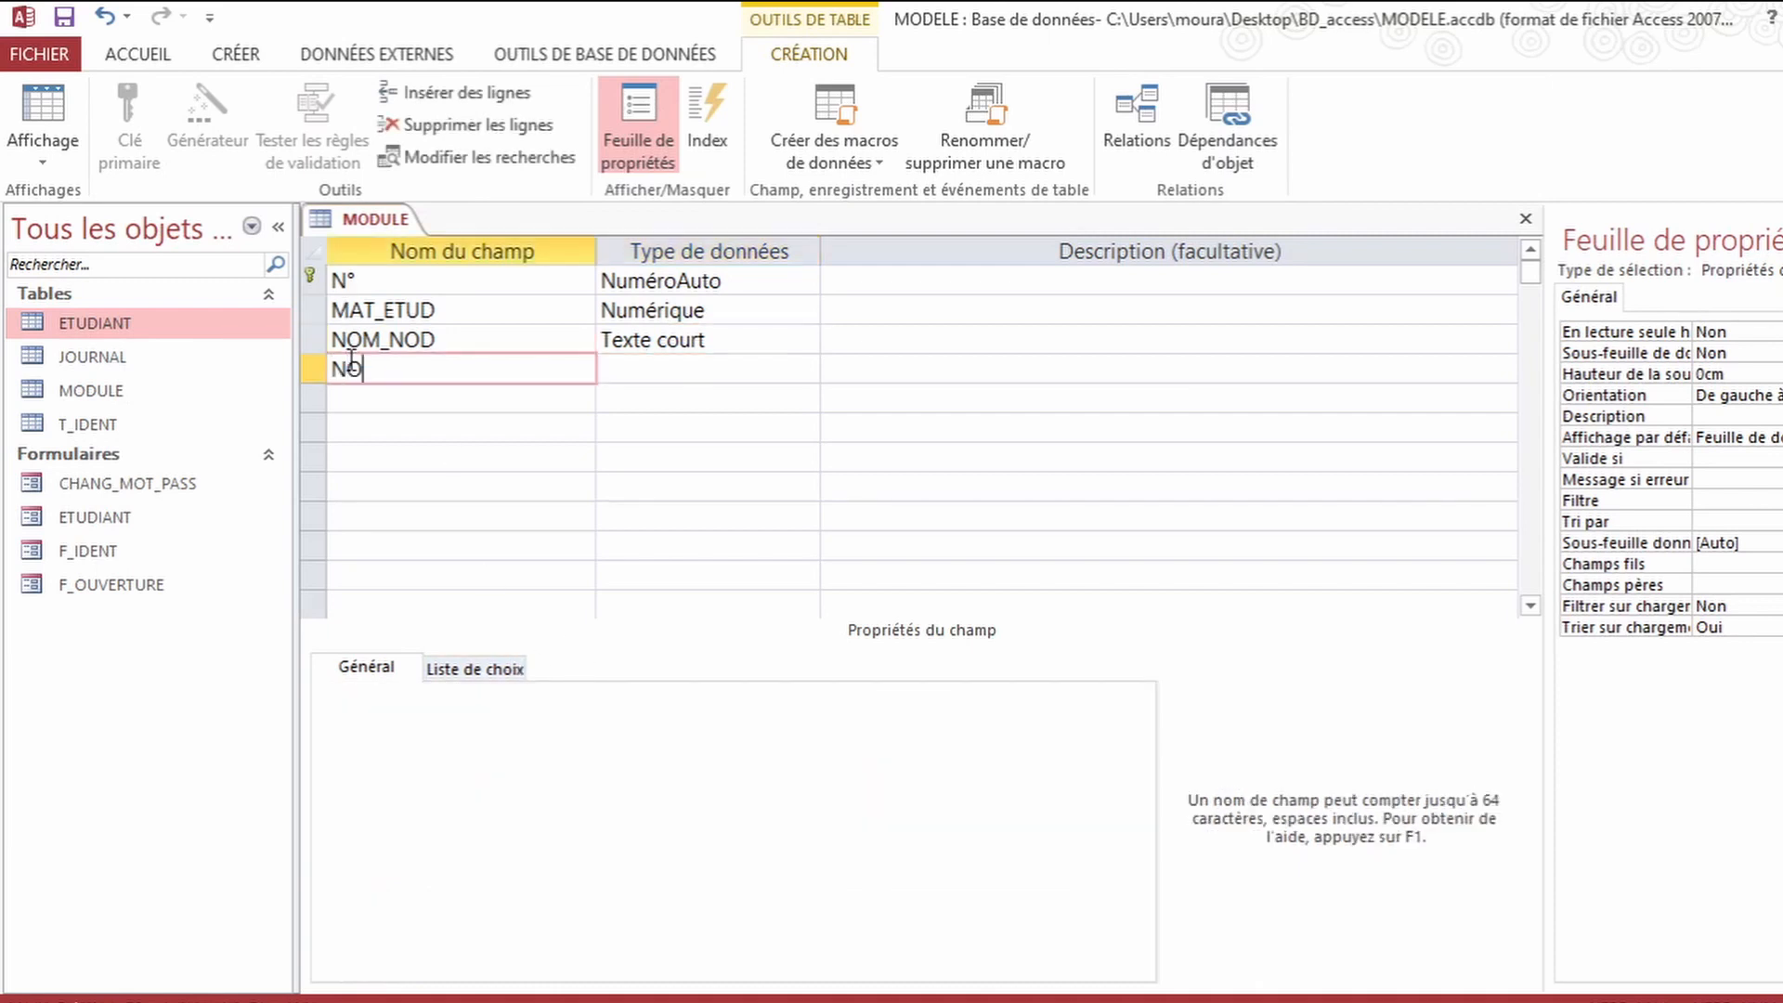
{"action": "type", "text": "TE_1"}
{"action": "key", "text": "Tab"}
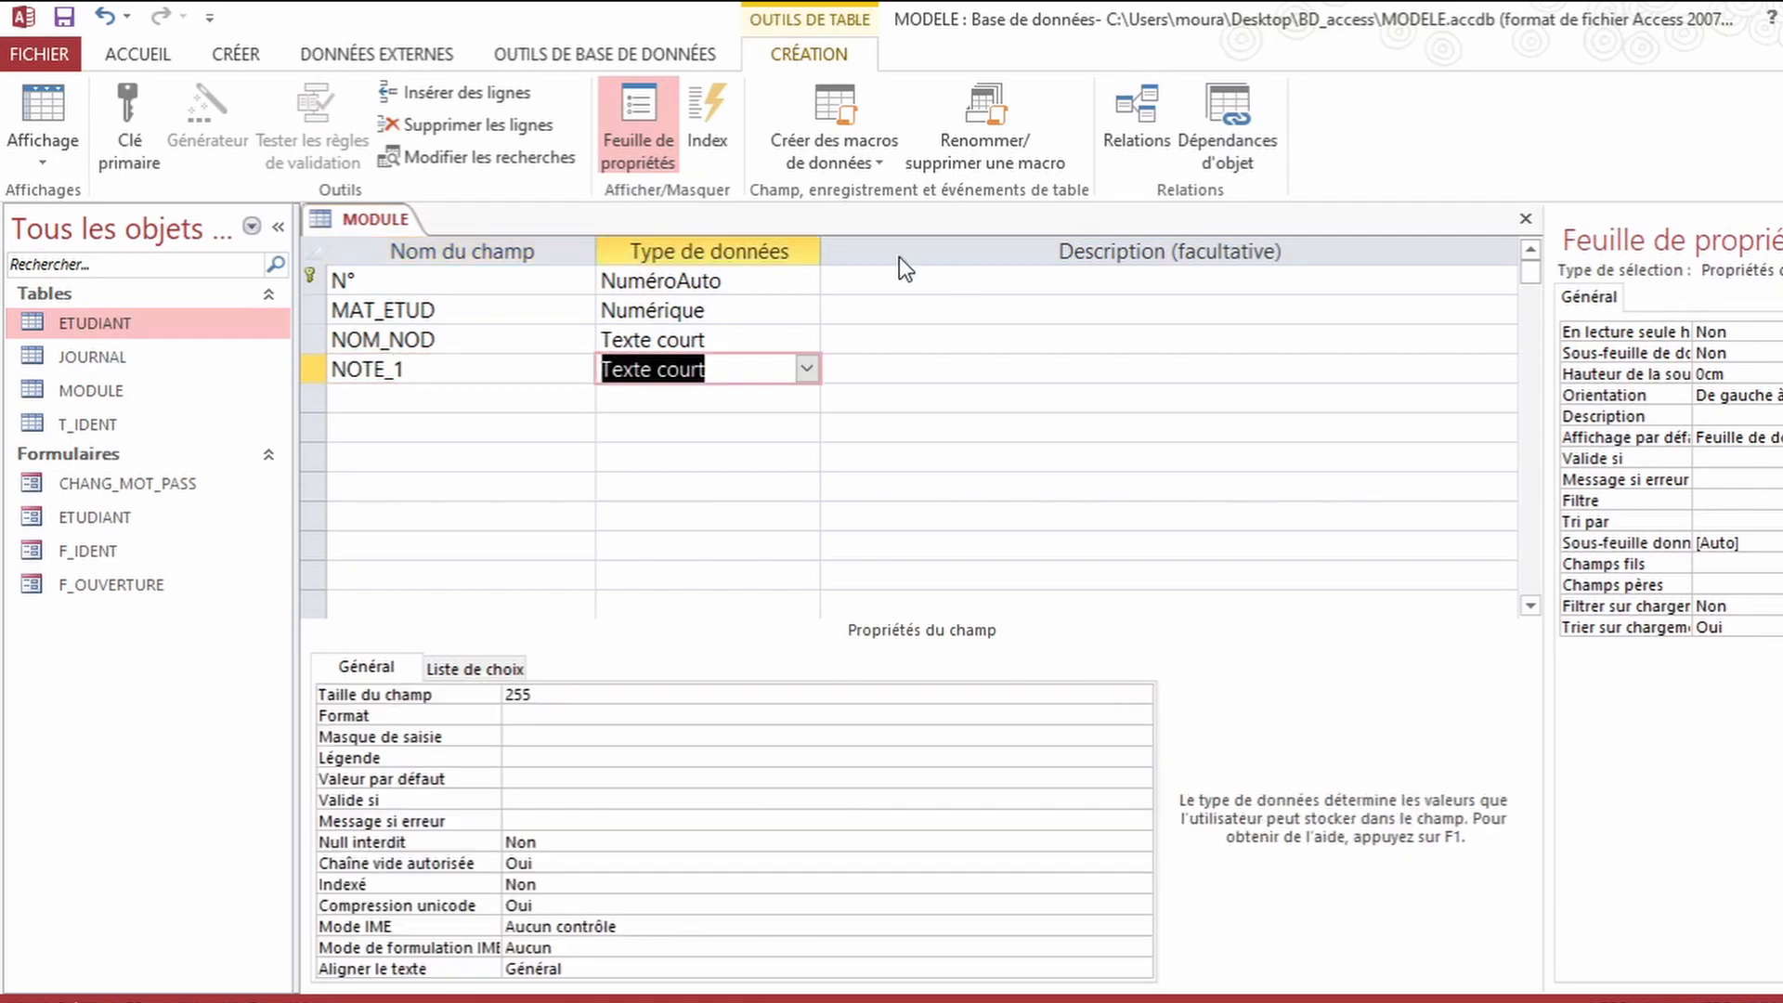
{"action": "left_click", "coordinate": [806, 369]}
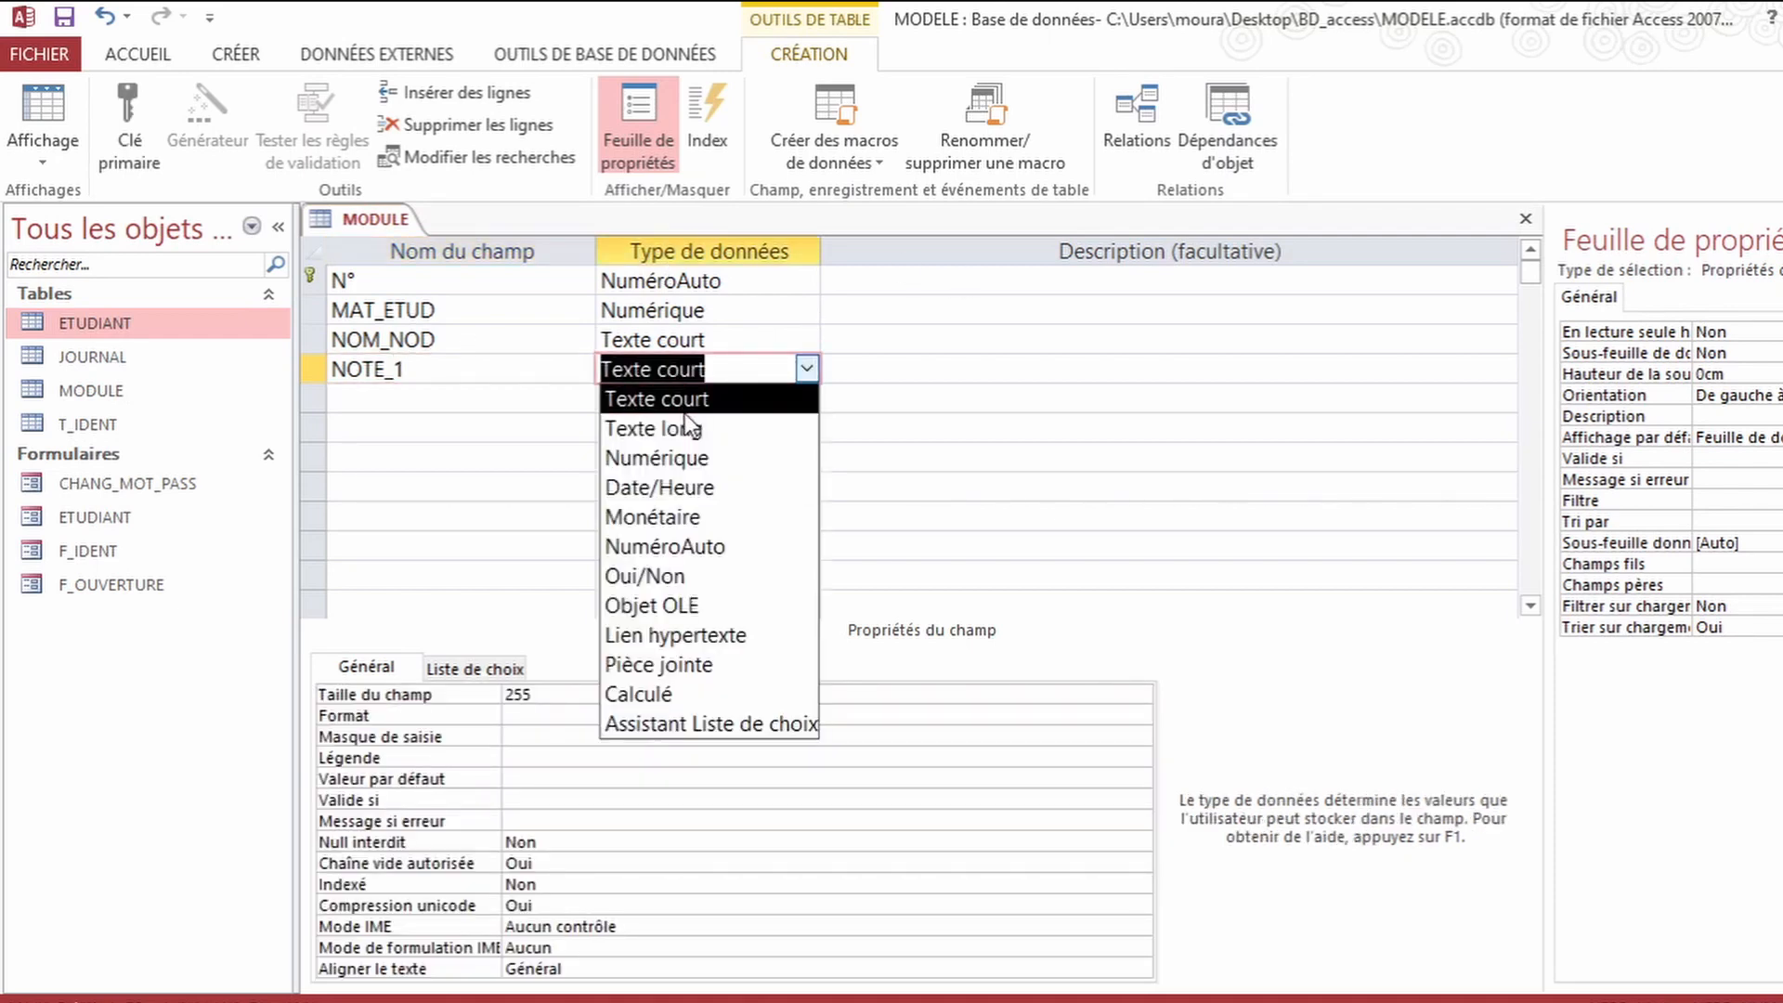
{"action": "left_click", "coordinate": [664, 455]}
Step: Add a NOTE_2 field below NOTE_1 with the Numérique data type
{"action": "left_click", "coordinate": [549, 403]}
{"action": "type", "text": "NO"}
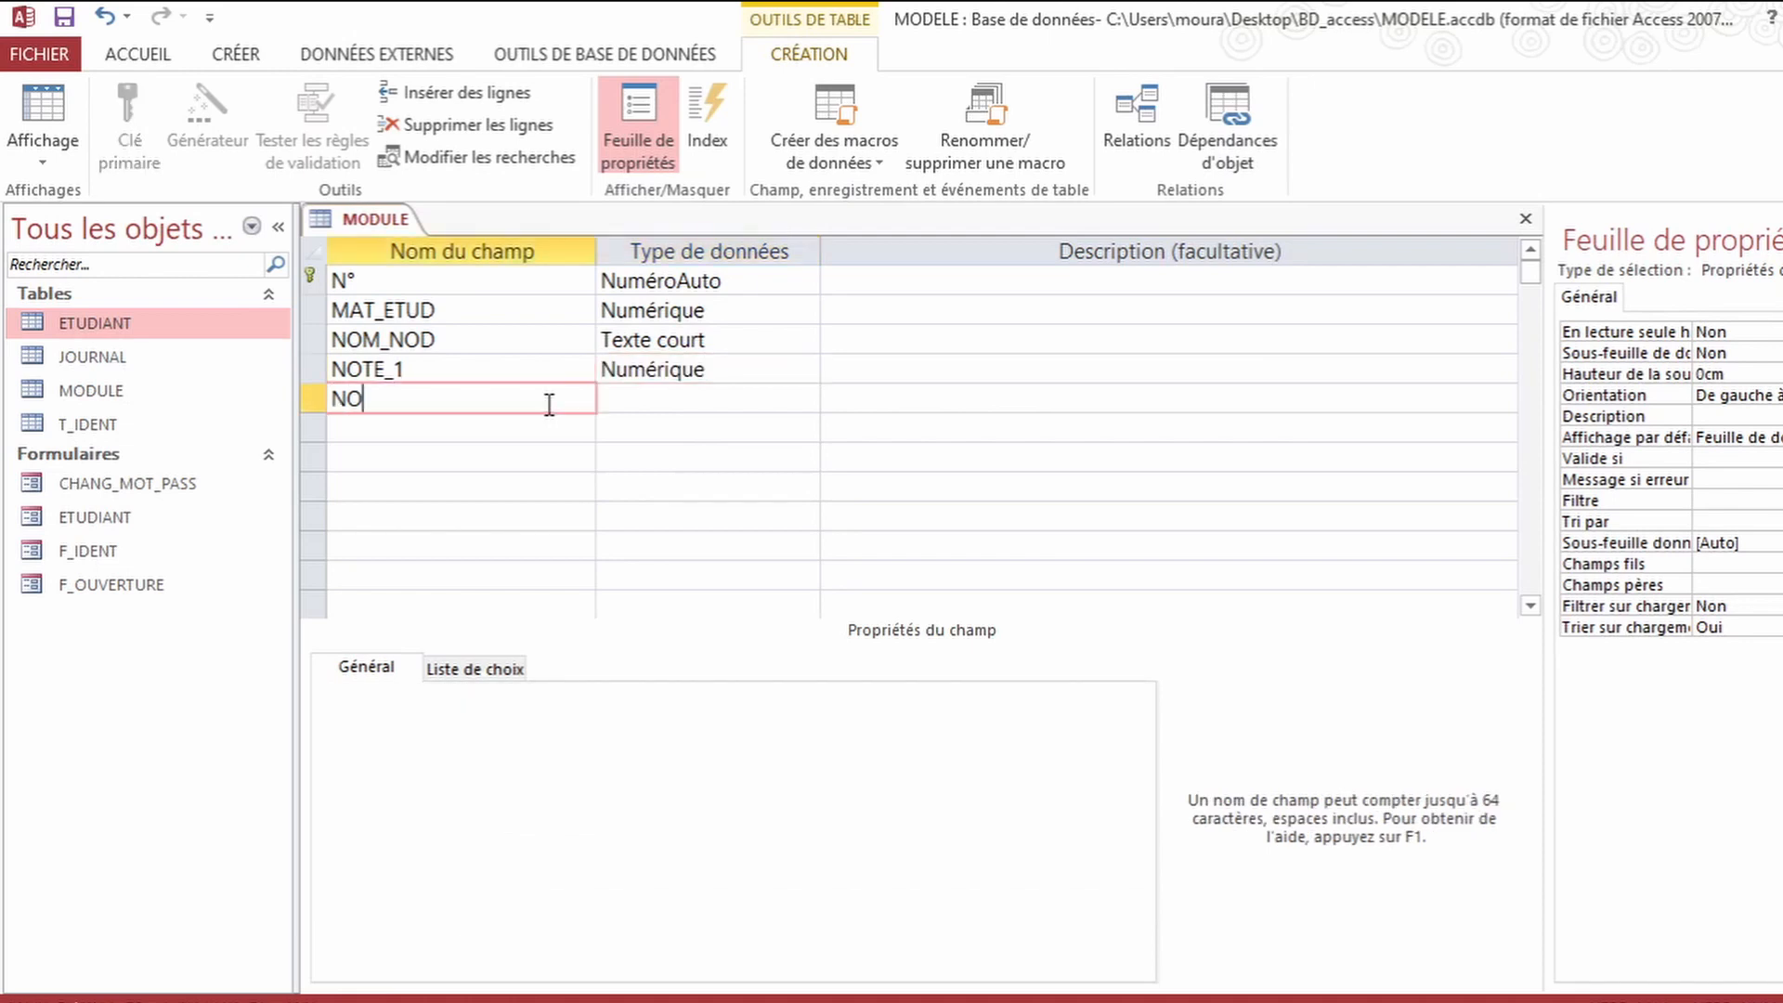
{"action": "type", "text": "TE_2"}
{"action": "left_click", "coordinate": [692, 400]}
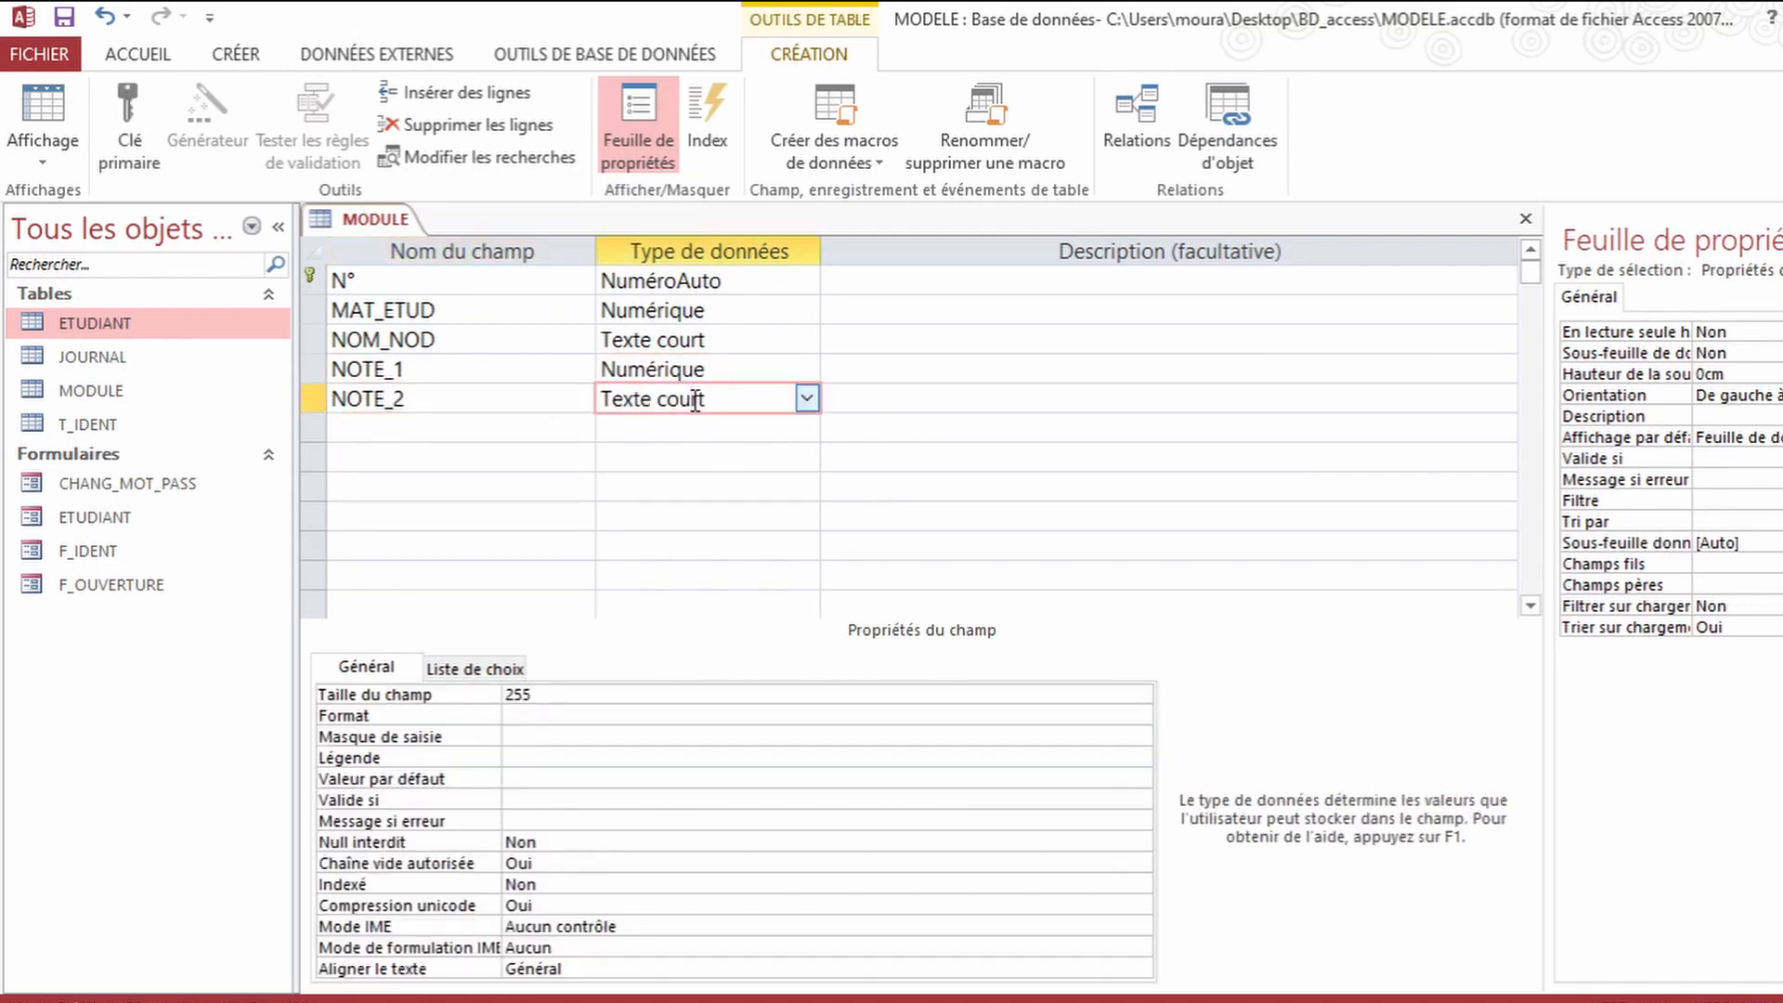
{"action": "left_click", "coordinate": [804, 400]}
{"action": "left_click", "coordinate": [659, 486]}
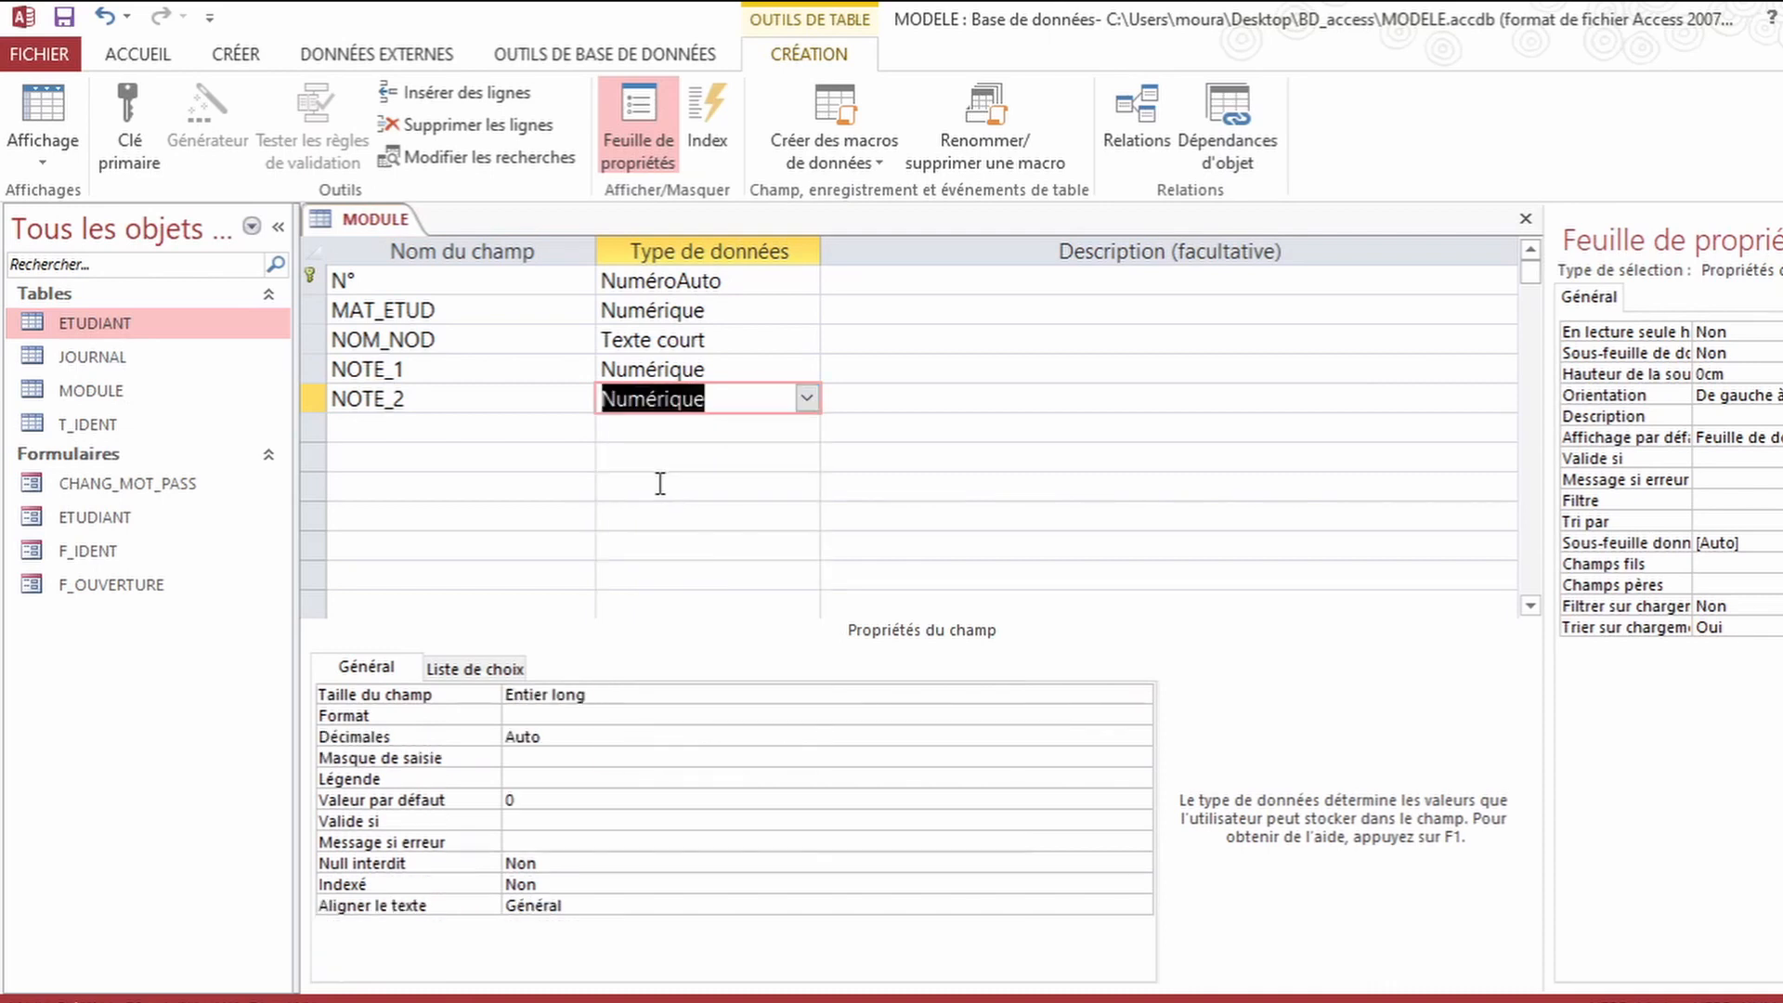
Step: Add a NOTE_3 field below NOTE_2 with the Numérique data type
{"action": "left_click", "coordinate": [445, 428]}
{"action": "type", "text": "NO"}
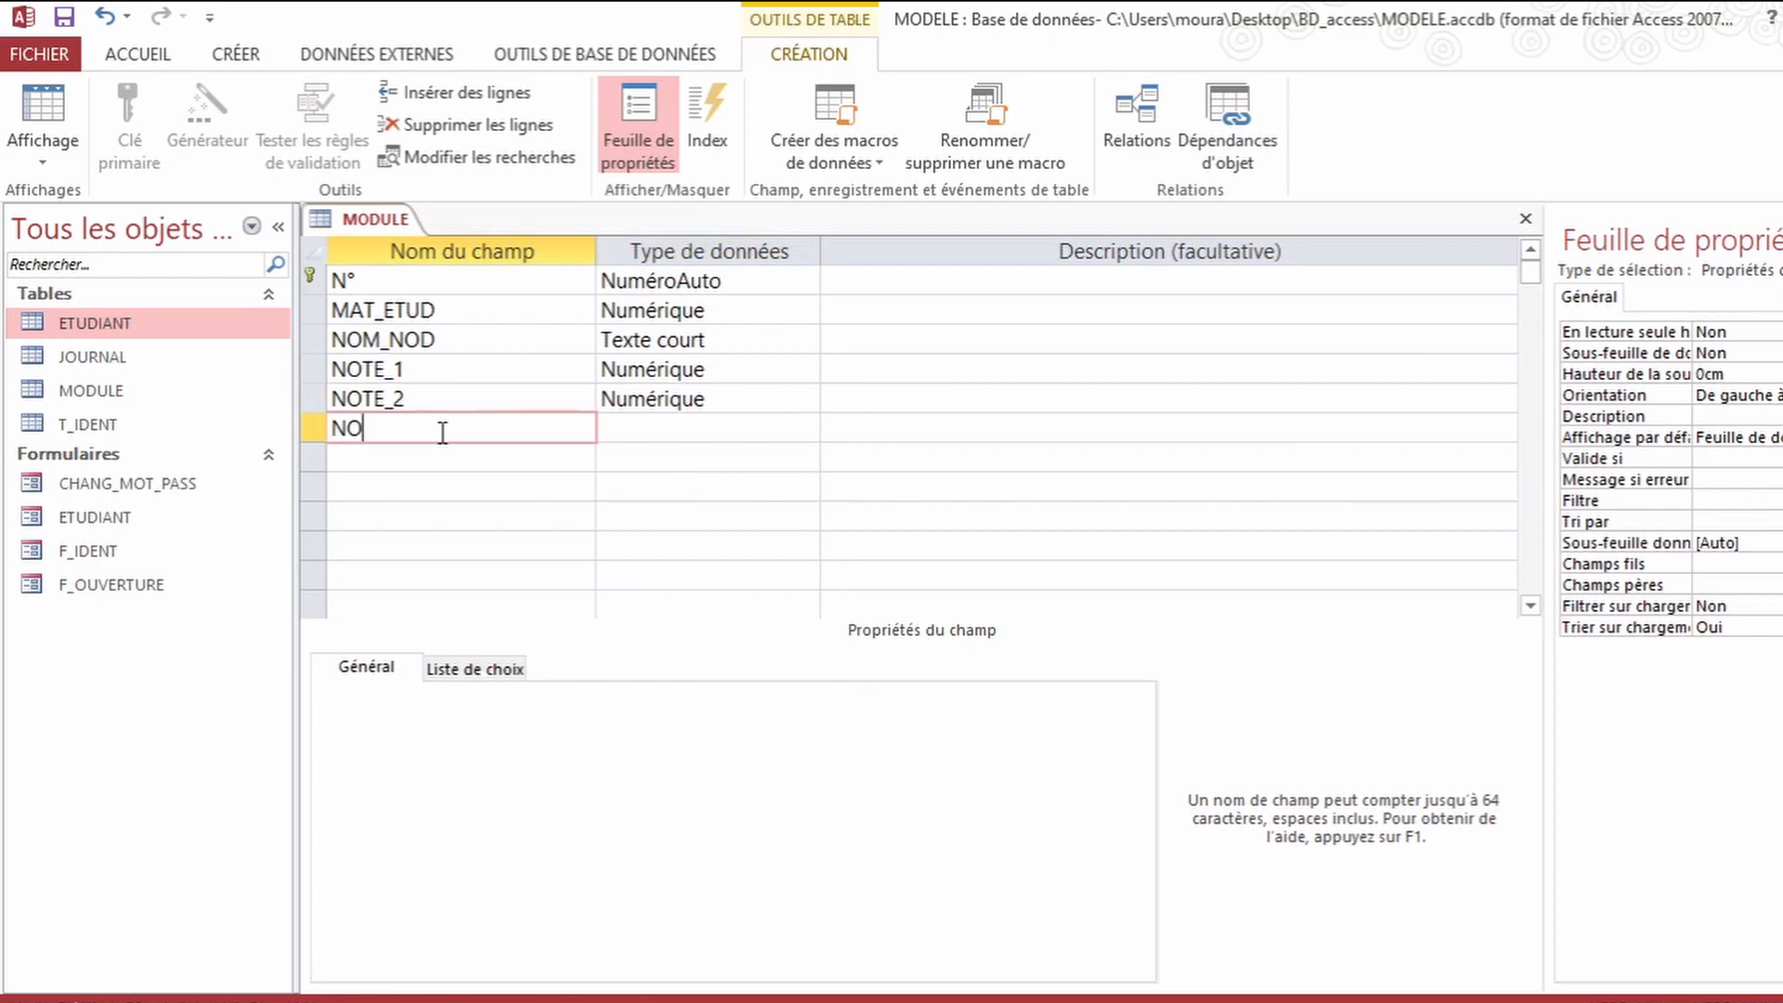
{"action": "type", "text": "TE_3"}
{"action": "left_click", "coordinate": [626, 426]}
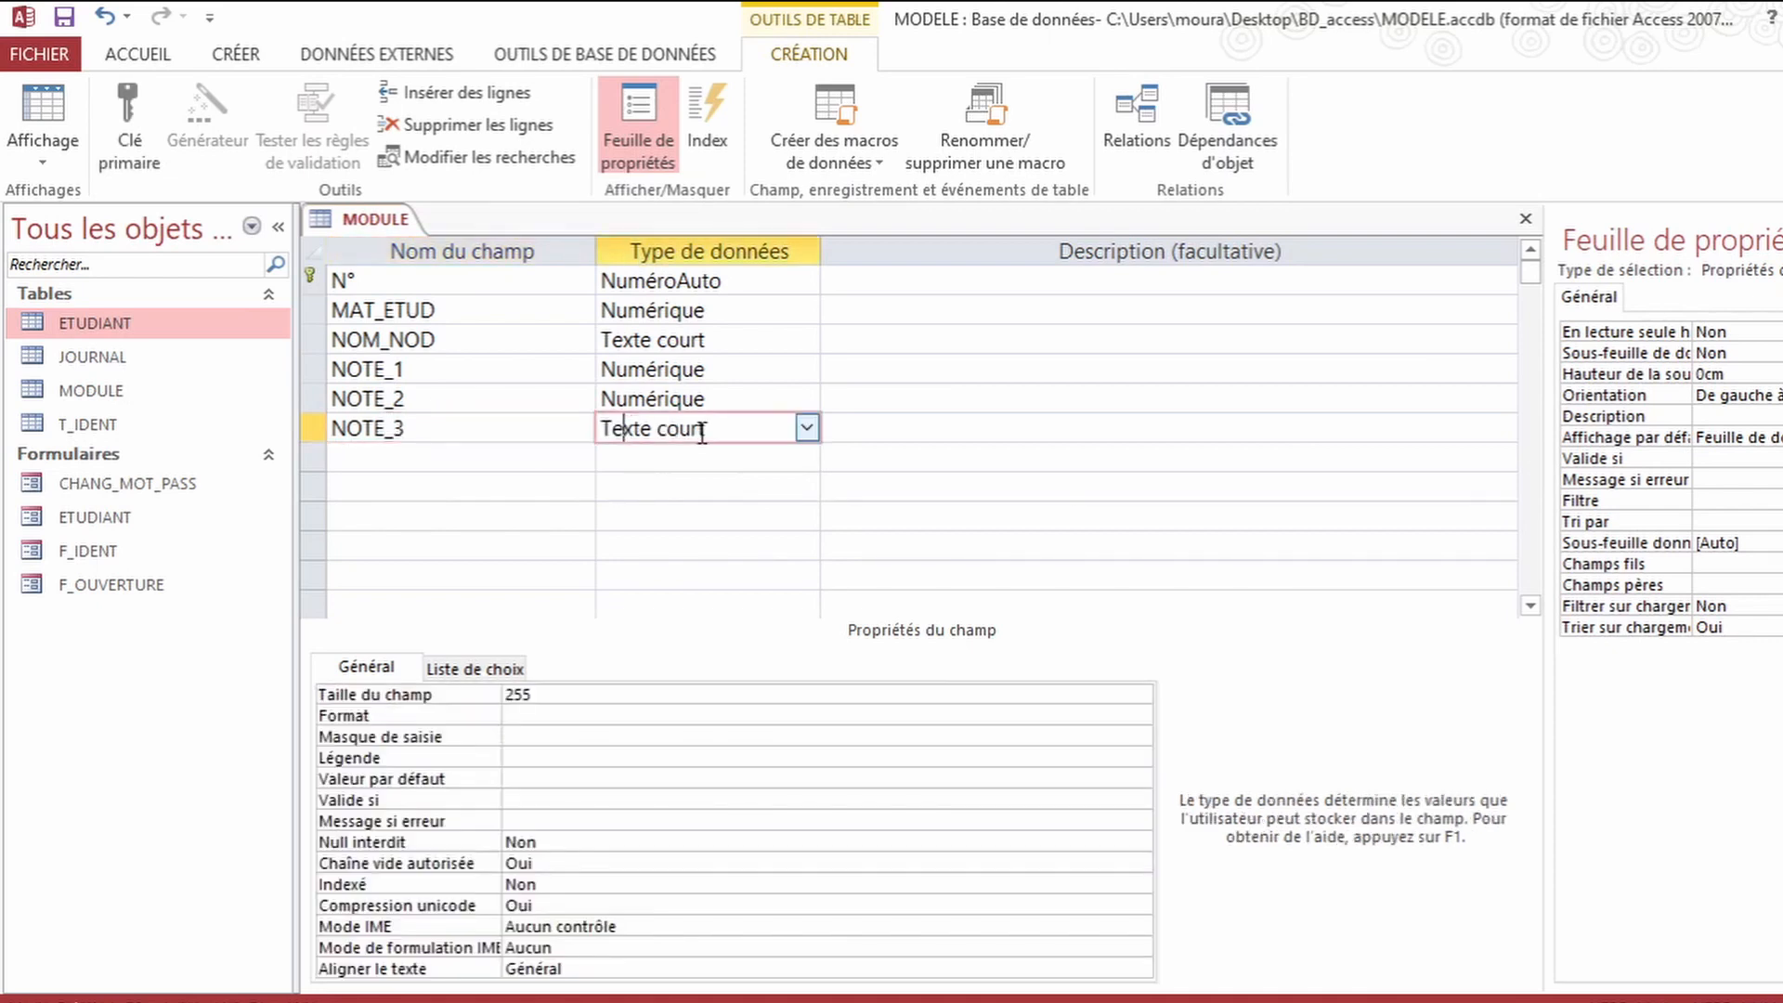
{"action": "left_click", "coordinate": [807, 427]}
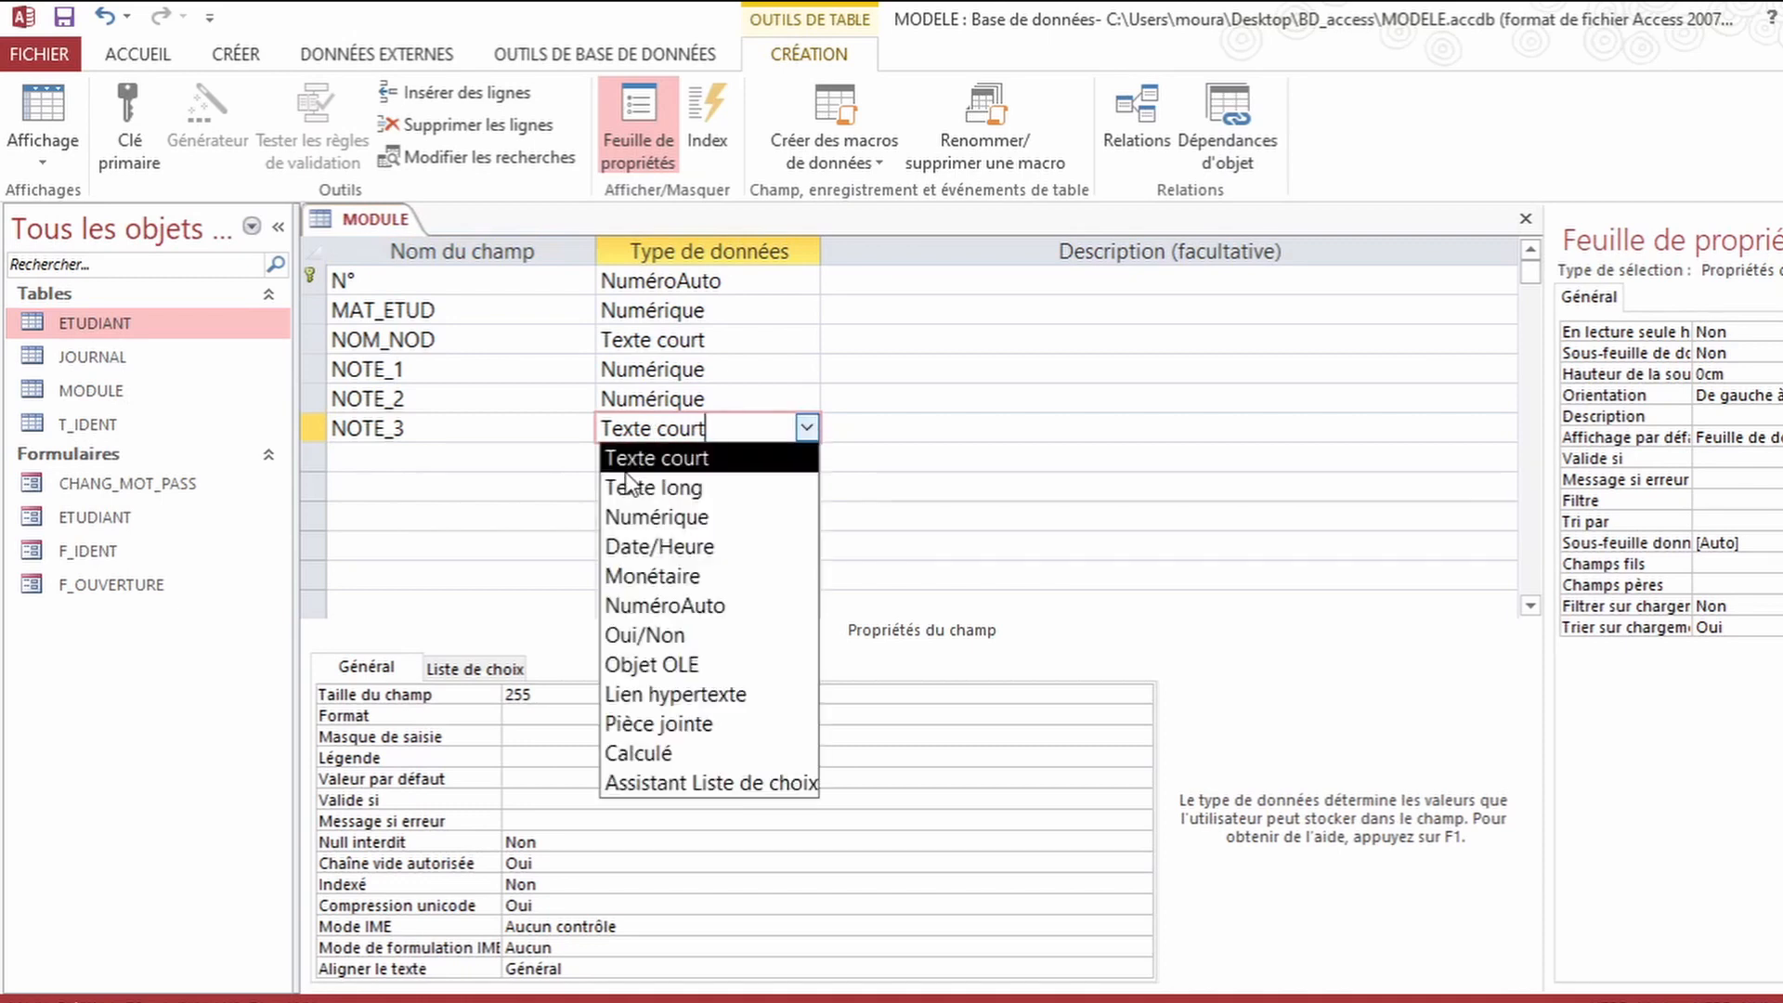
{"action": "left_click", "coordinate": [628, 518]}
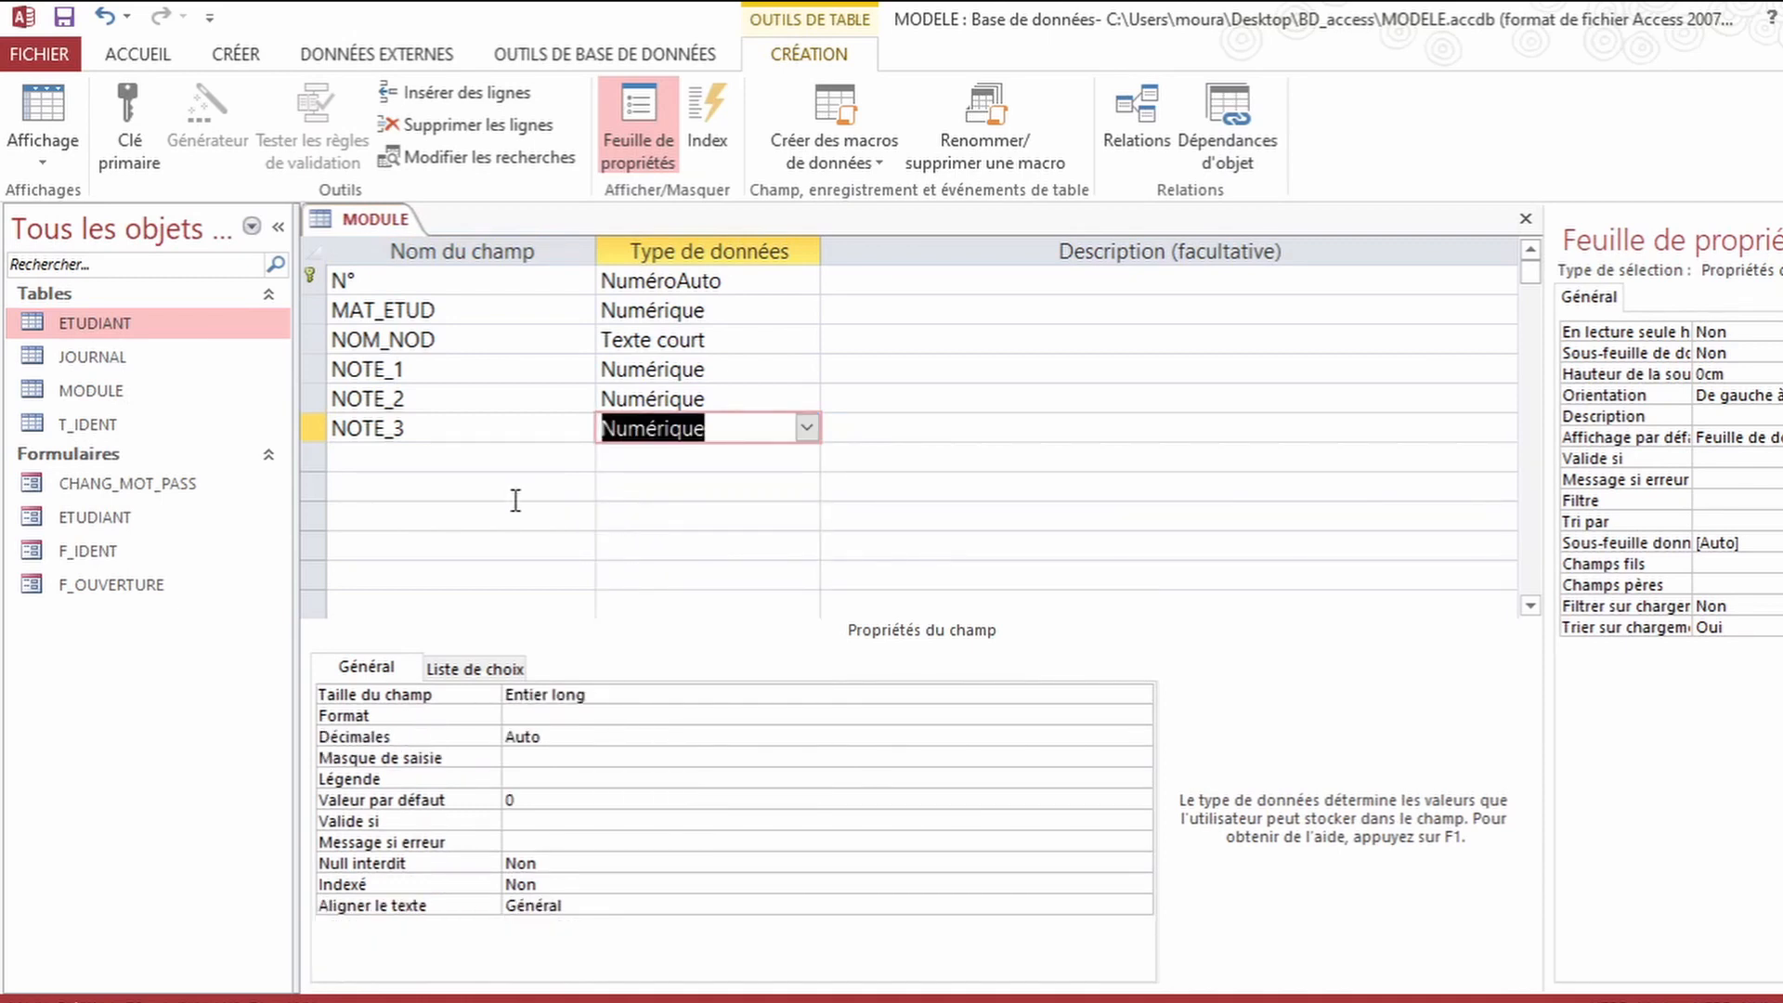
Step: Save the MODULE table's design and display the table in Datasheet view
{"action": "left_click", "coordinate": [417, 464]}
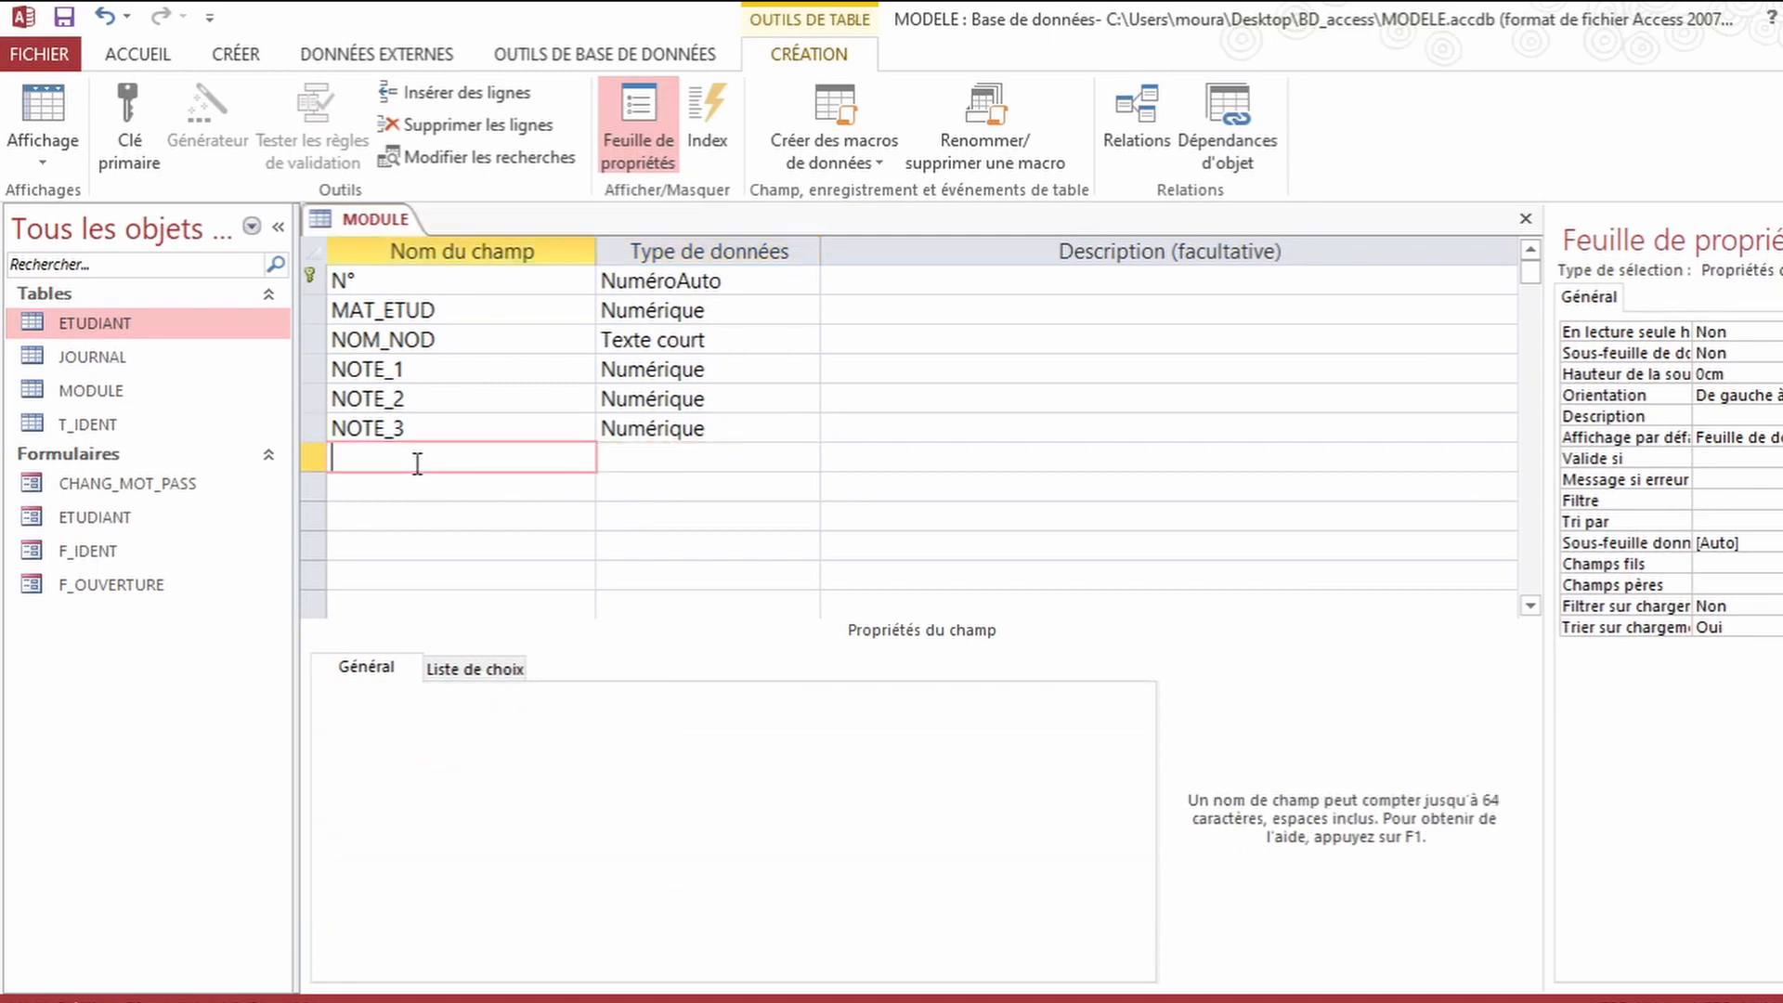
{"action": "right_click", "coordinate": [386, 225]}
{"action": "left_click", "coordinate": [457, 251]}
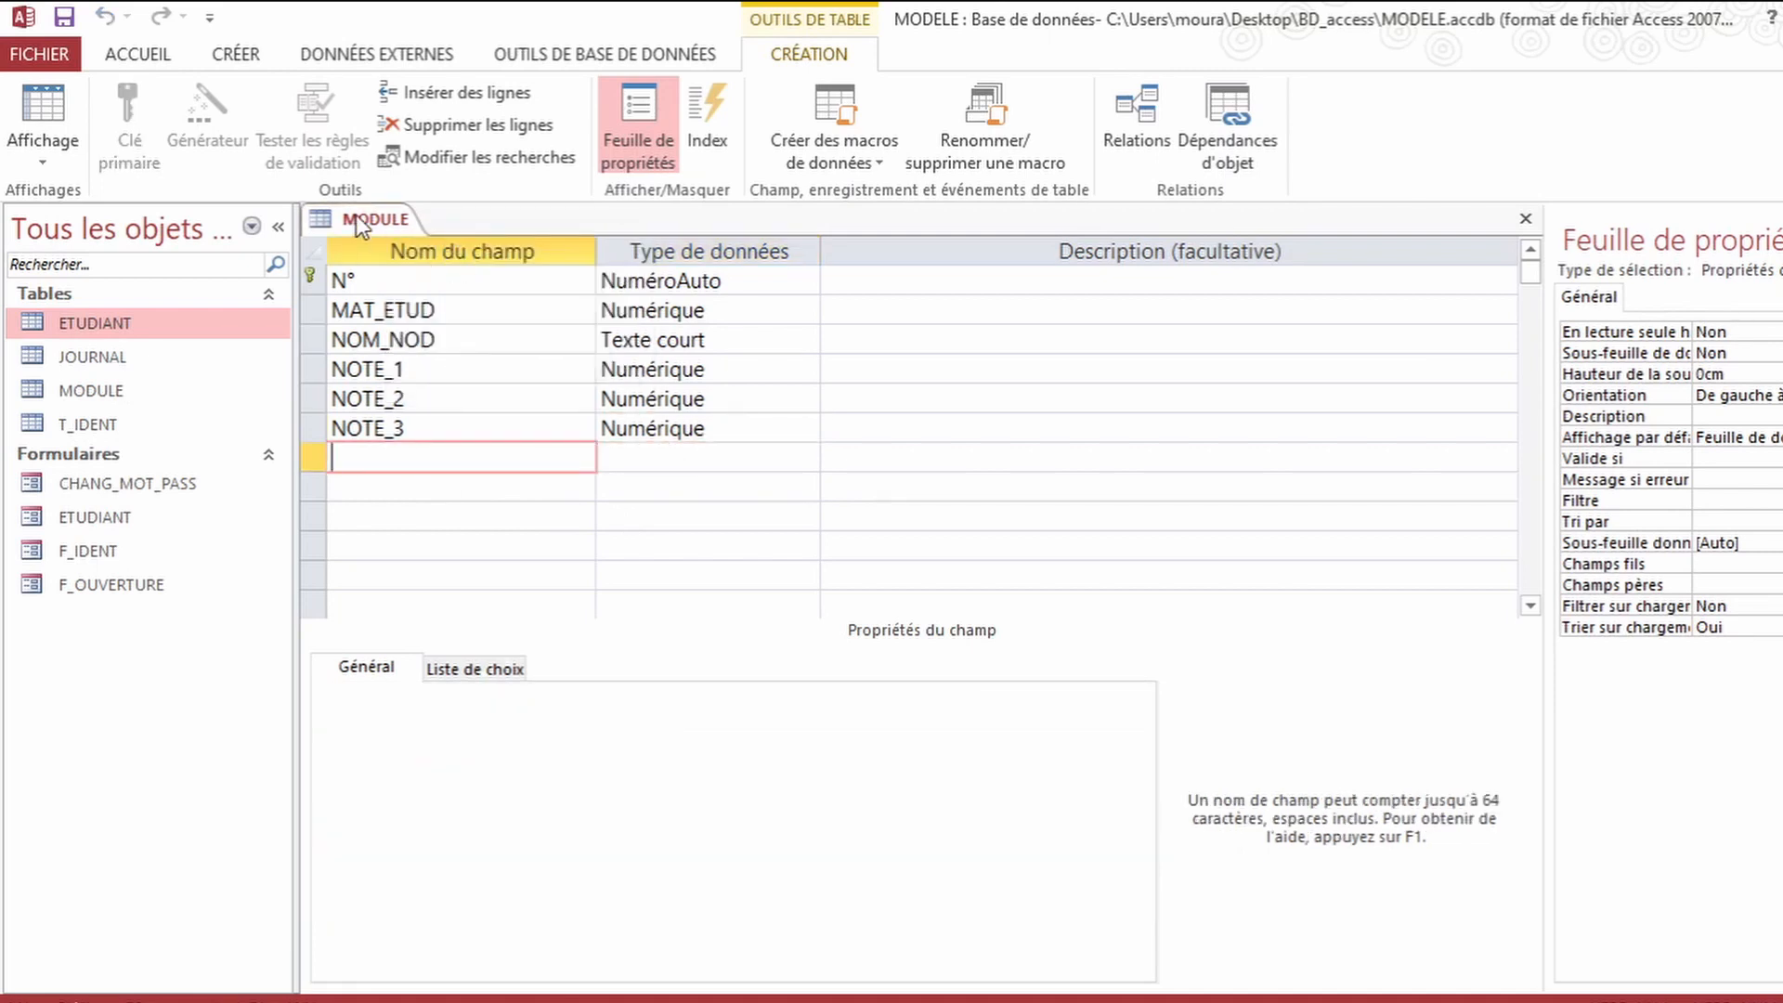
{"action": "right_click", "coordinate": [355, 214]}
{"action": "left_click", "coordinate": [466, 376]}
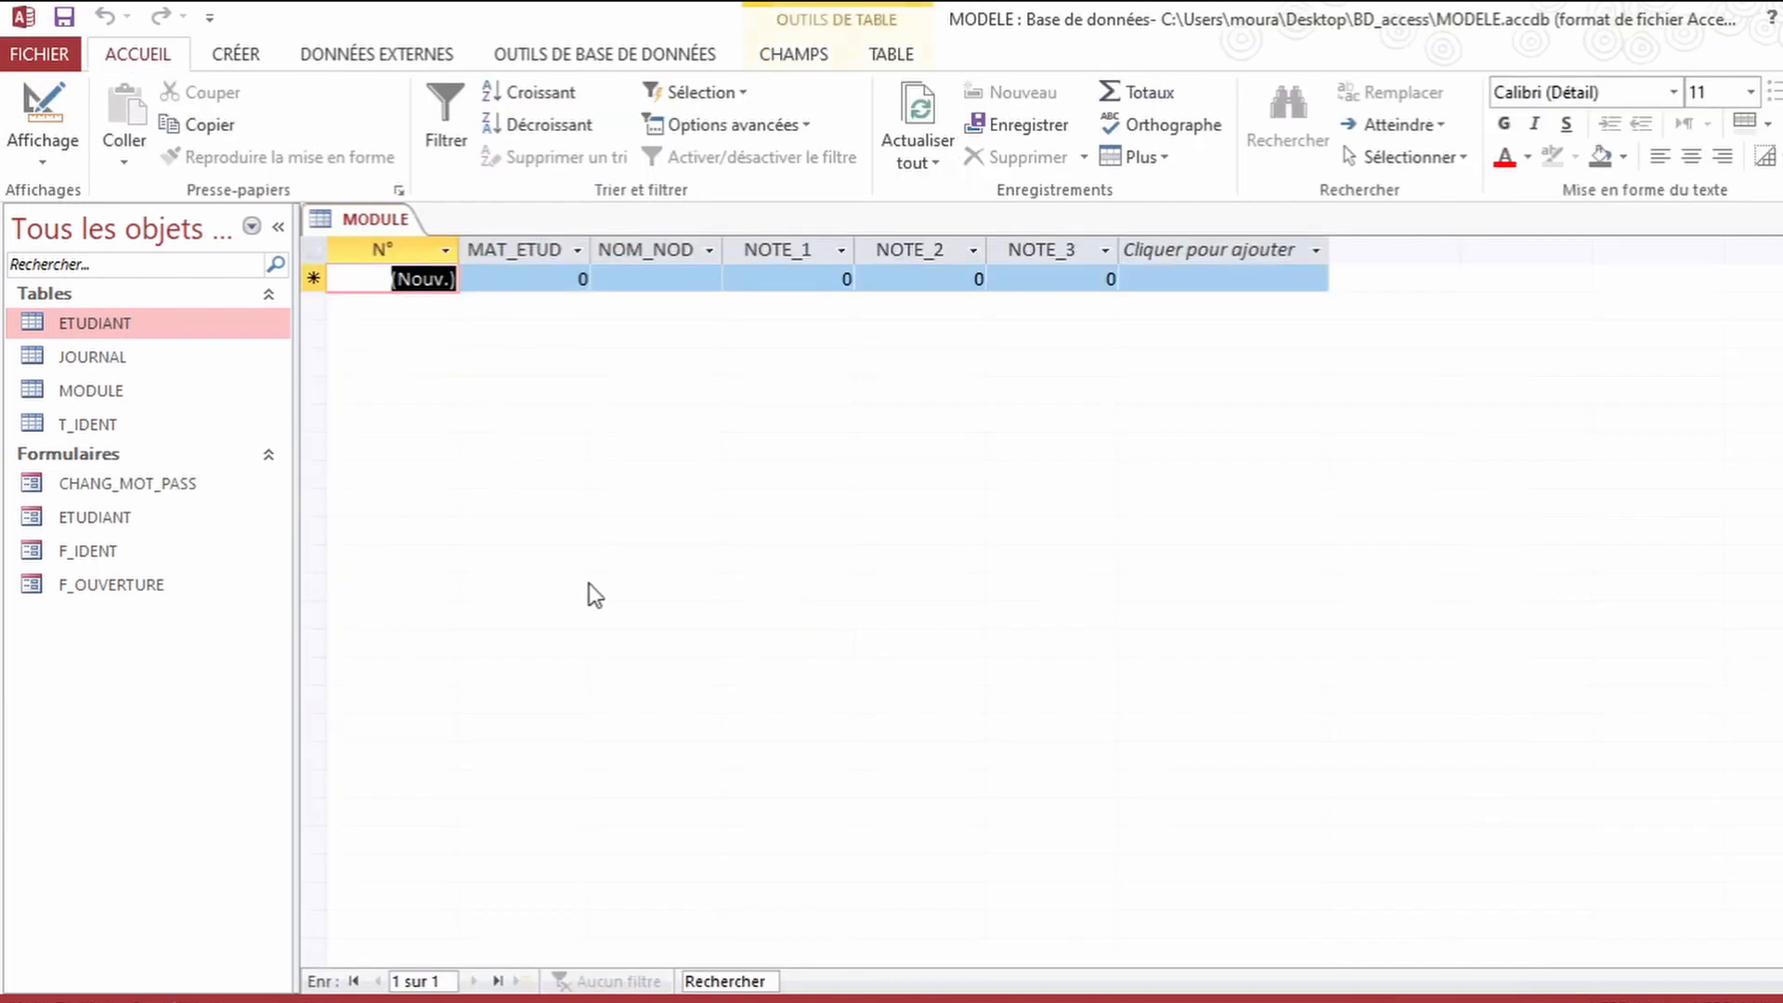
Step: Return the MODULE table to Design view and add a MOYENNE field with the Calculé data type
{"action": "right_click", "coordinate": [374, 221]}
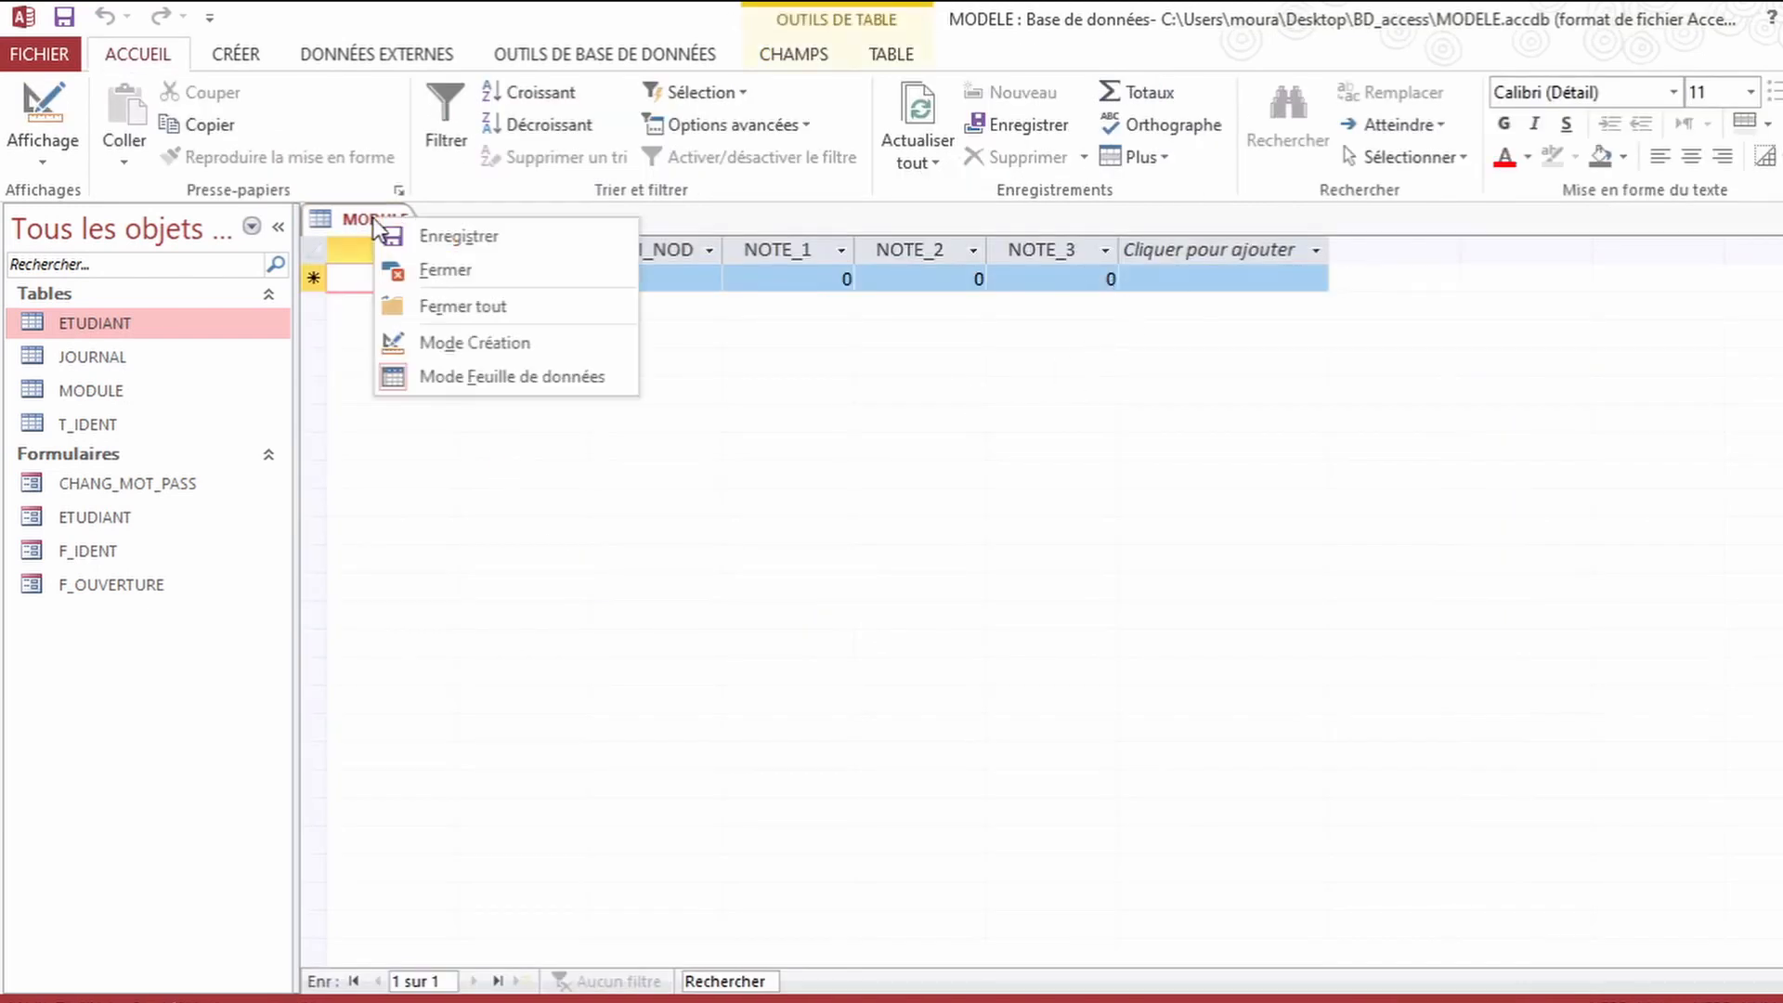
{"action": "left_click", "coordinate": [477, 342]}
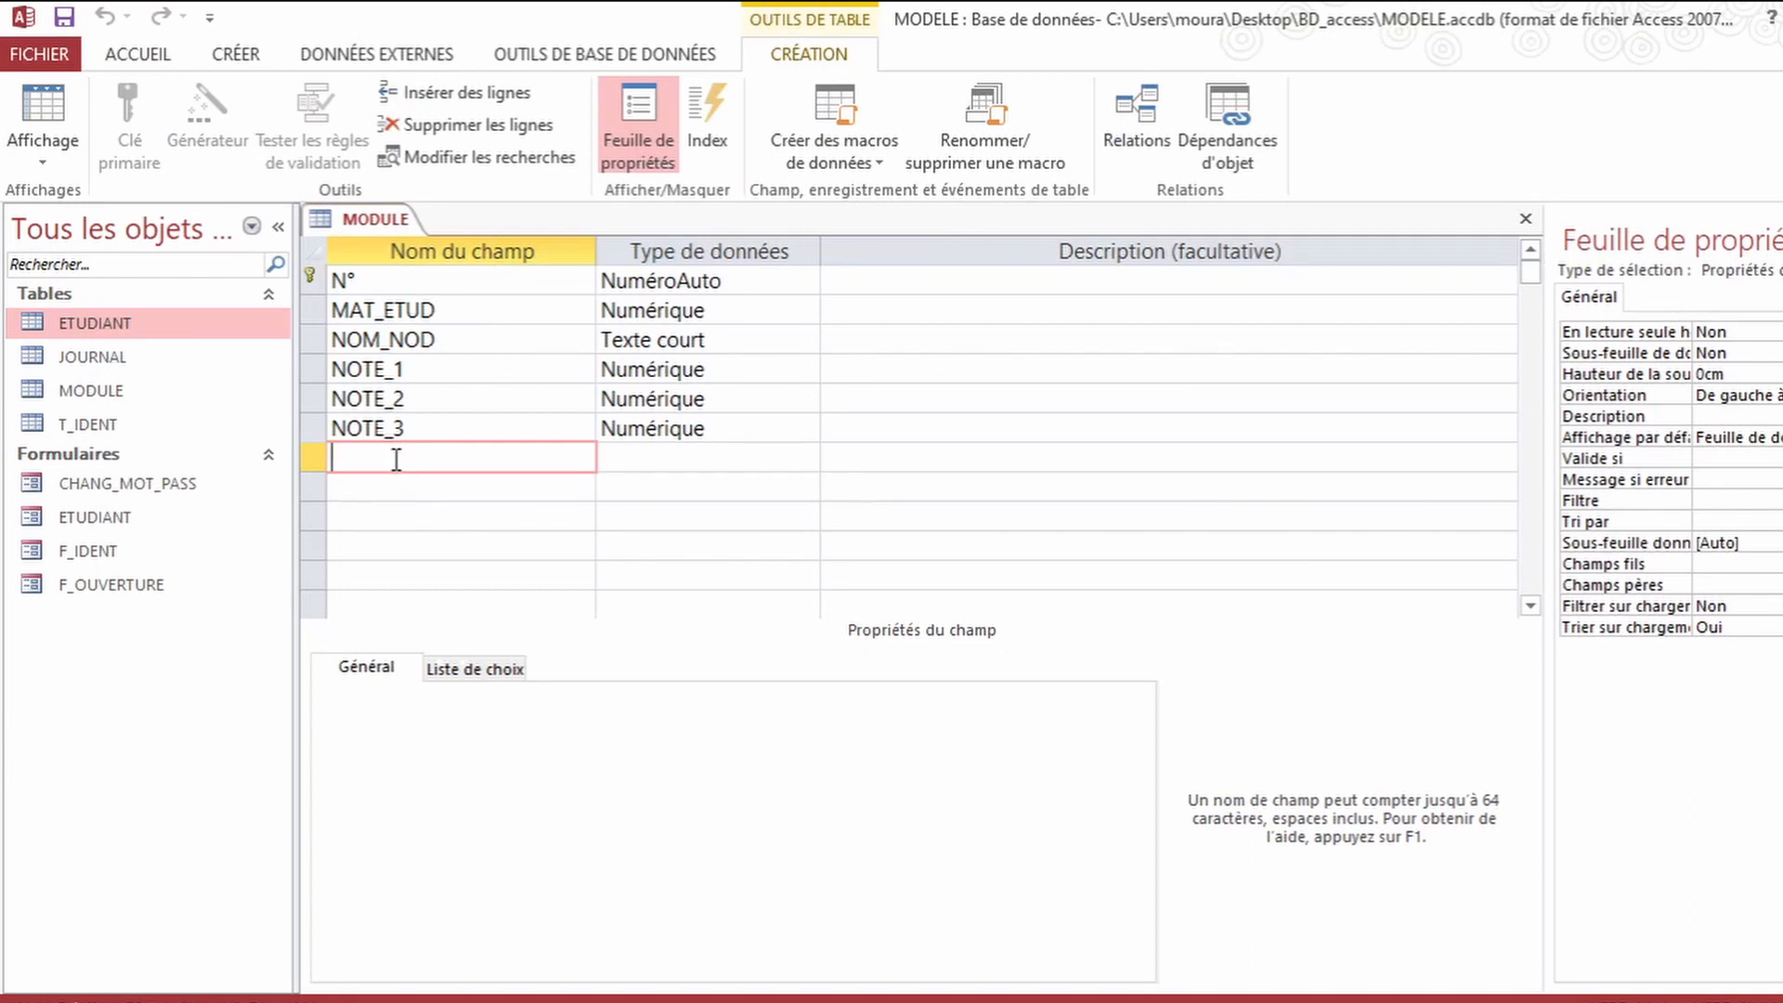
{"action": "type", "text": "MOYENNE"}
{"action": "left_click", "coordinate": [623, 452]}
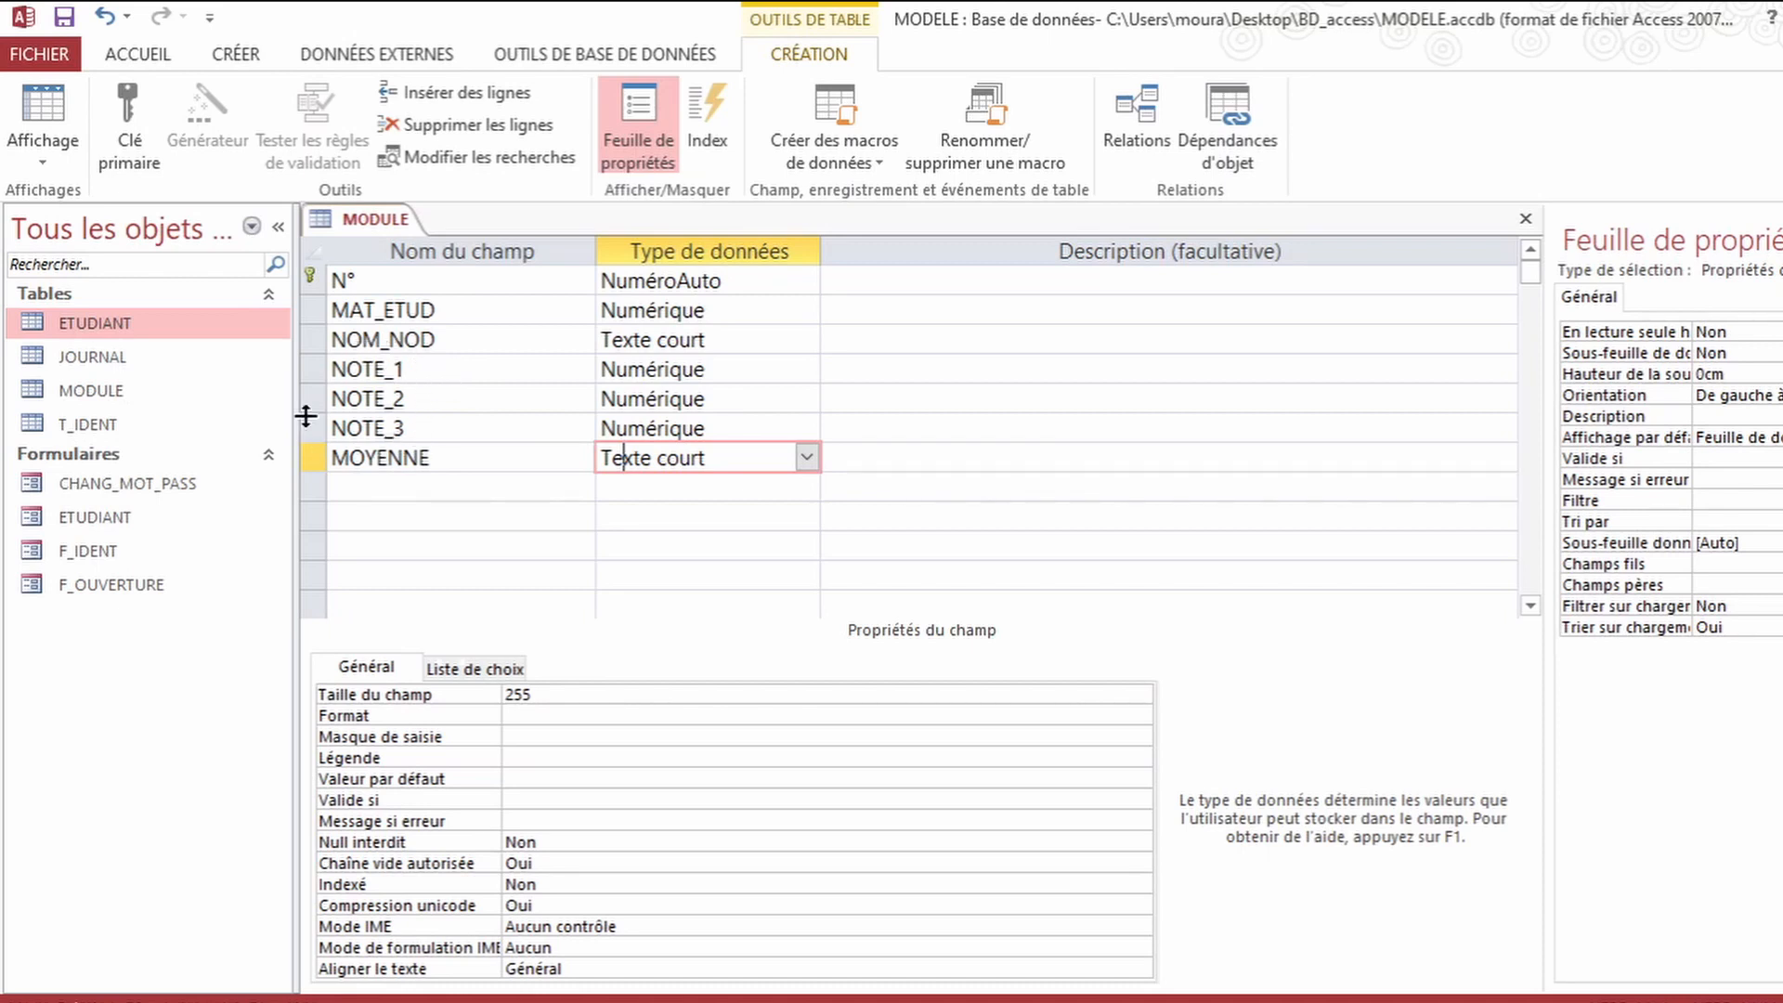
{"action": "left_click", "coordinate": [815, 452]}
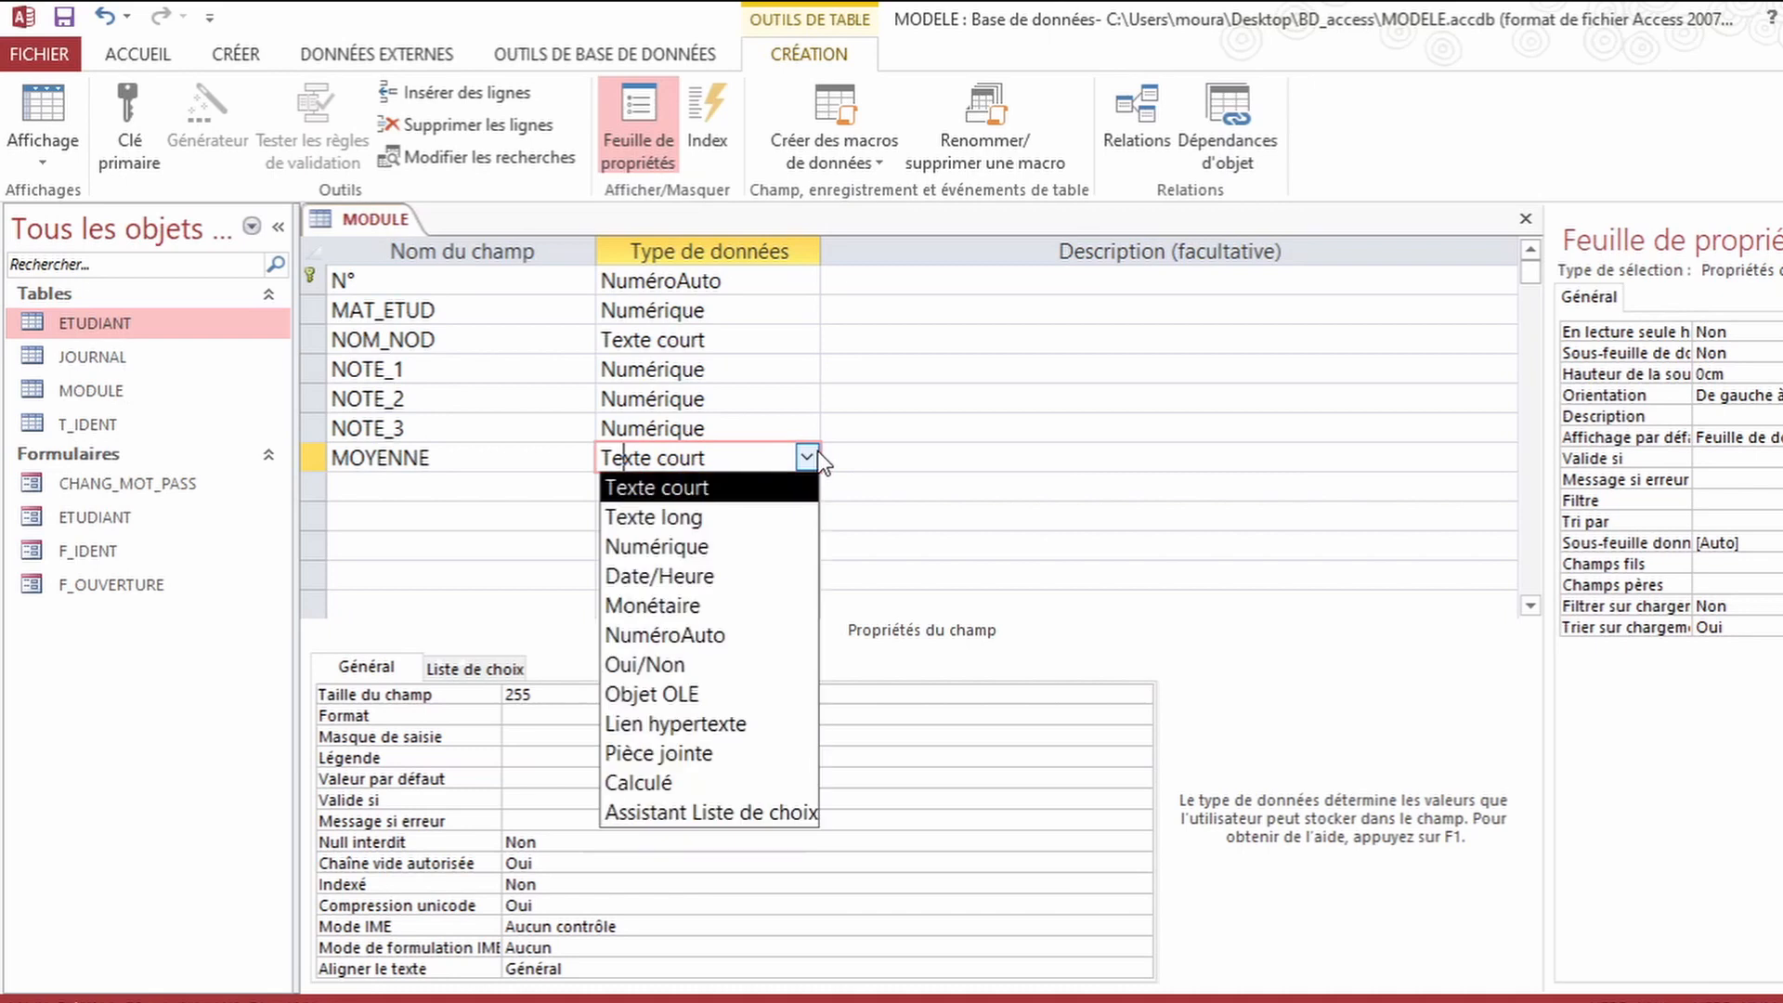
{"action": "left_click", "coordinate": [650, 785]}
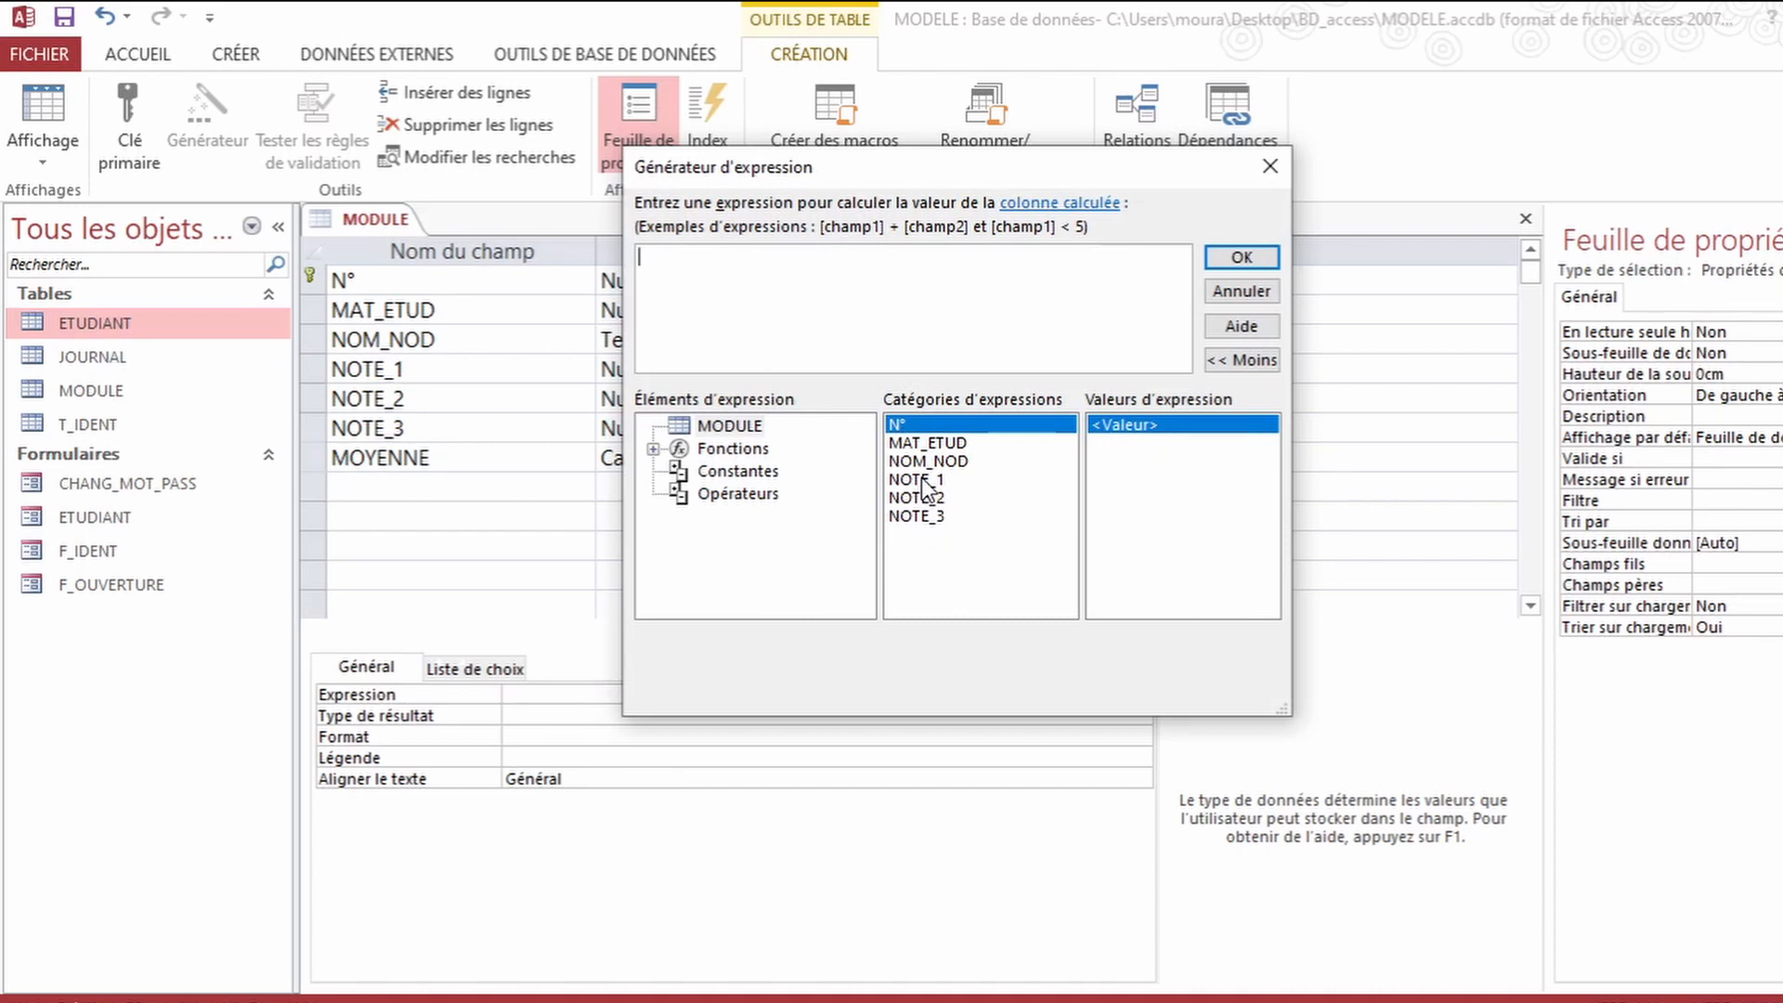
Step: Define the MOYENNE field's expression as ([NOTE_1]+[NOTE_2]+[NOTE_3])/3 and save the table design
{"action": "type", "text": "("}
{"action": "double_click", "coordinate": [924, 480]}
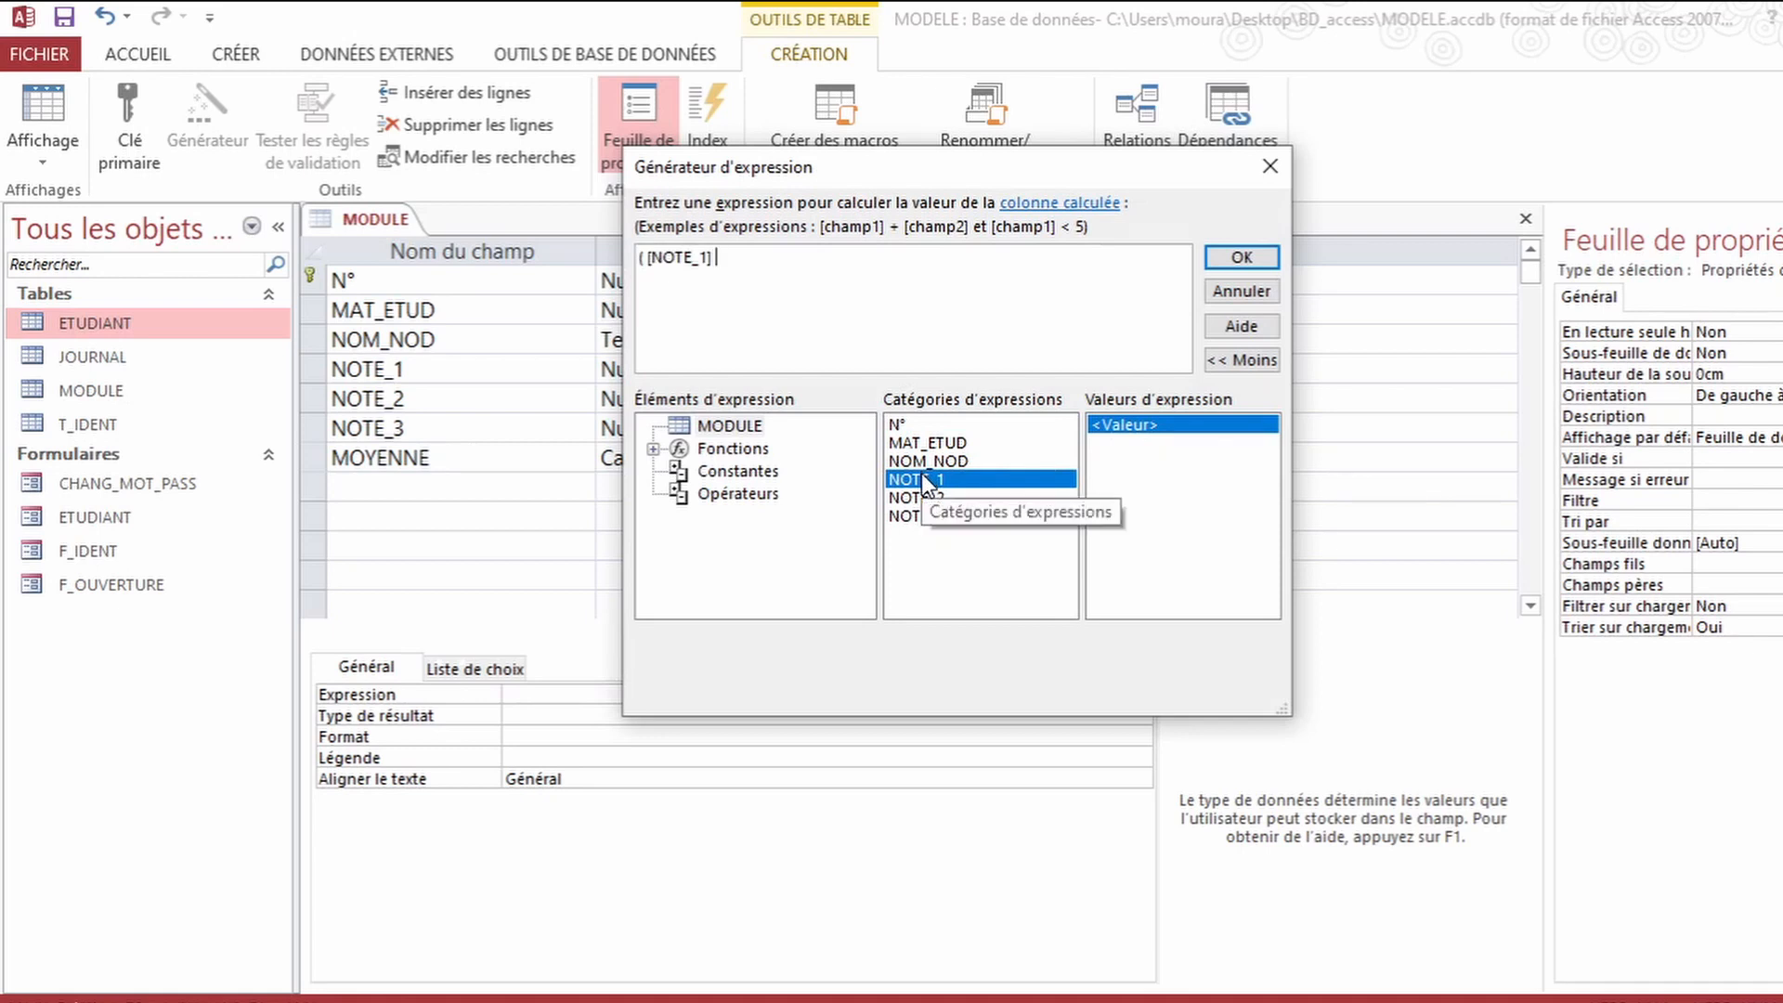
{"action": "type", "text": "+"}
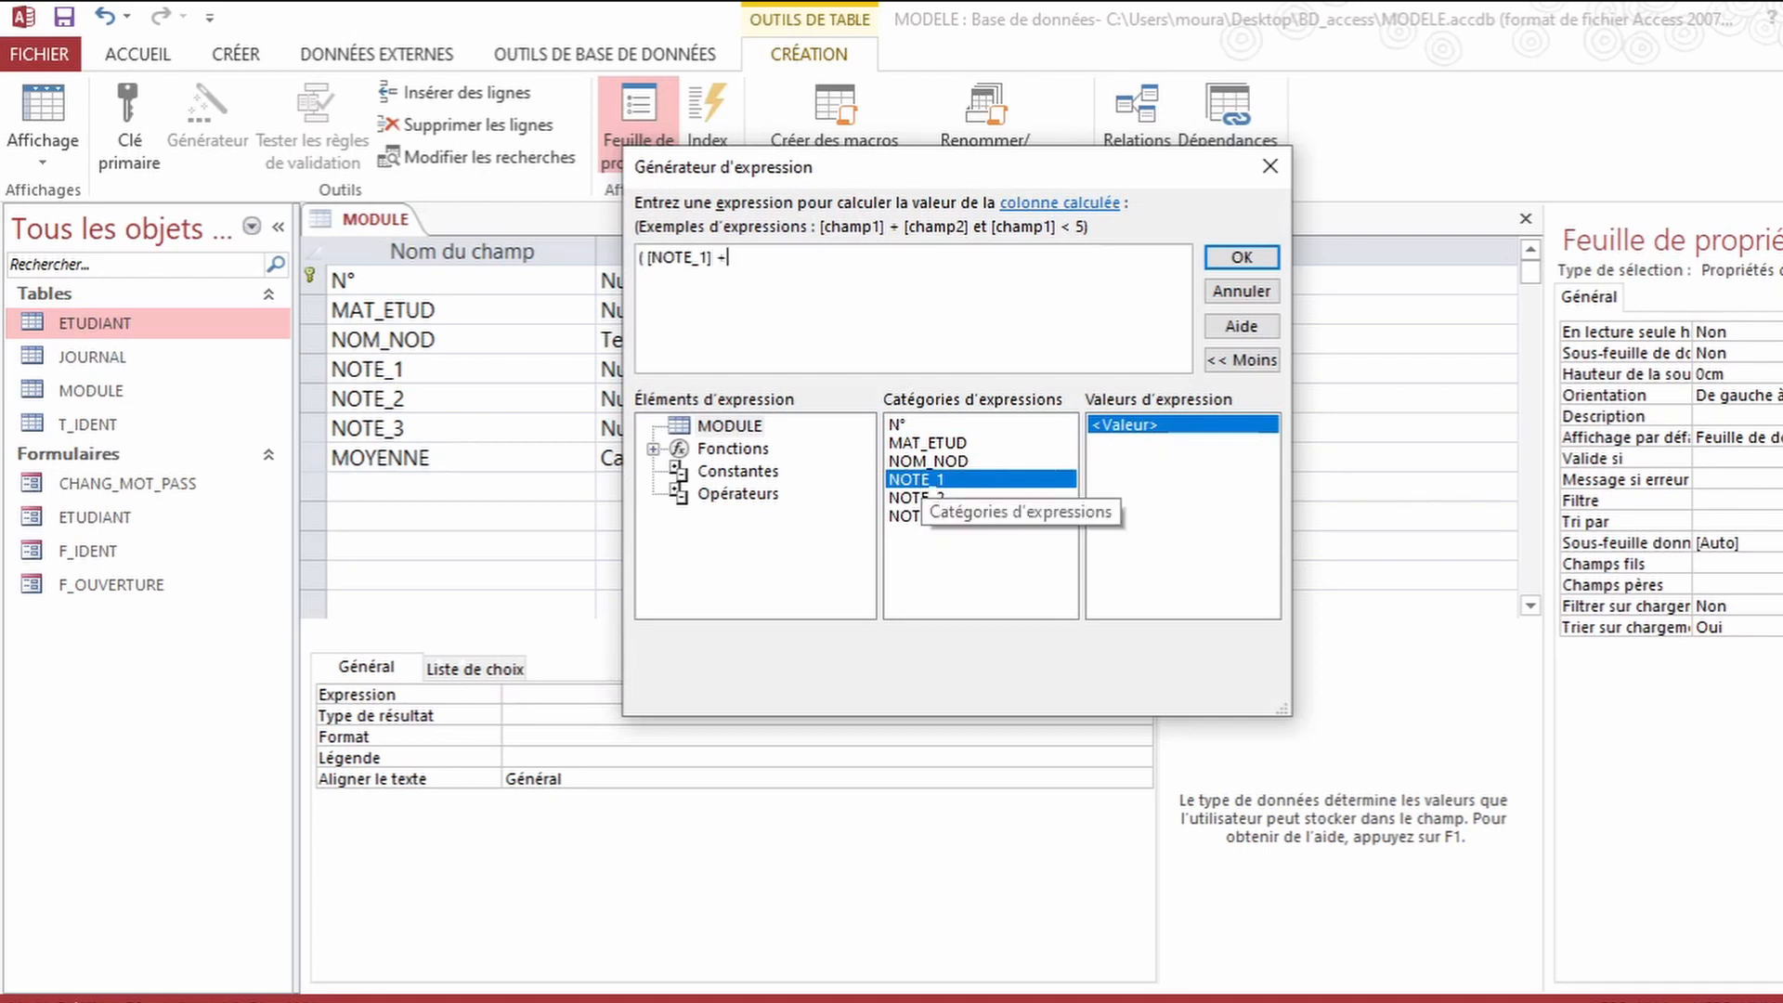
{"action": "double_click", "coordinate": [912, 499]}
{"action": "type", "text": "+"}
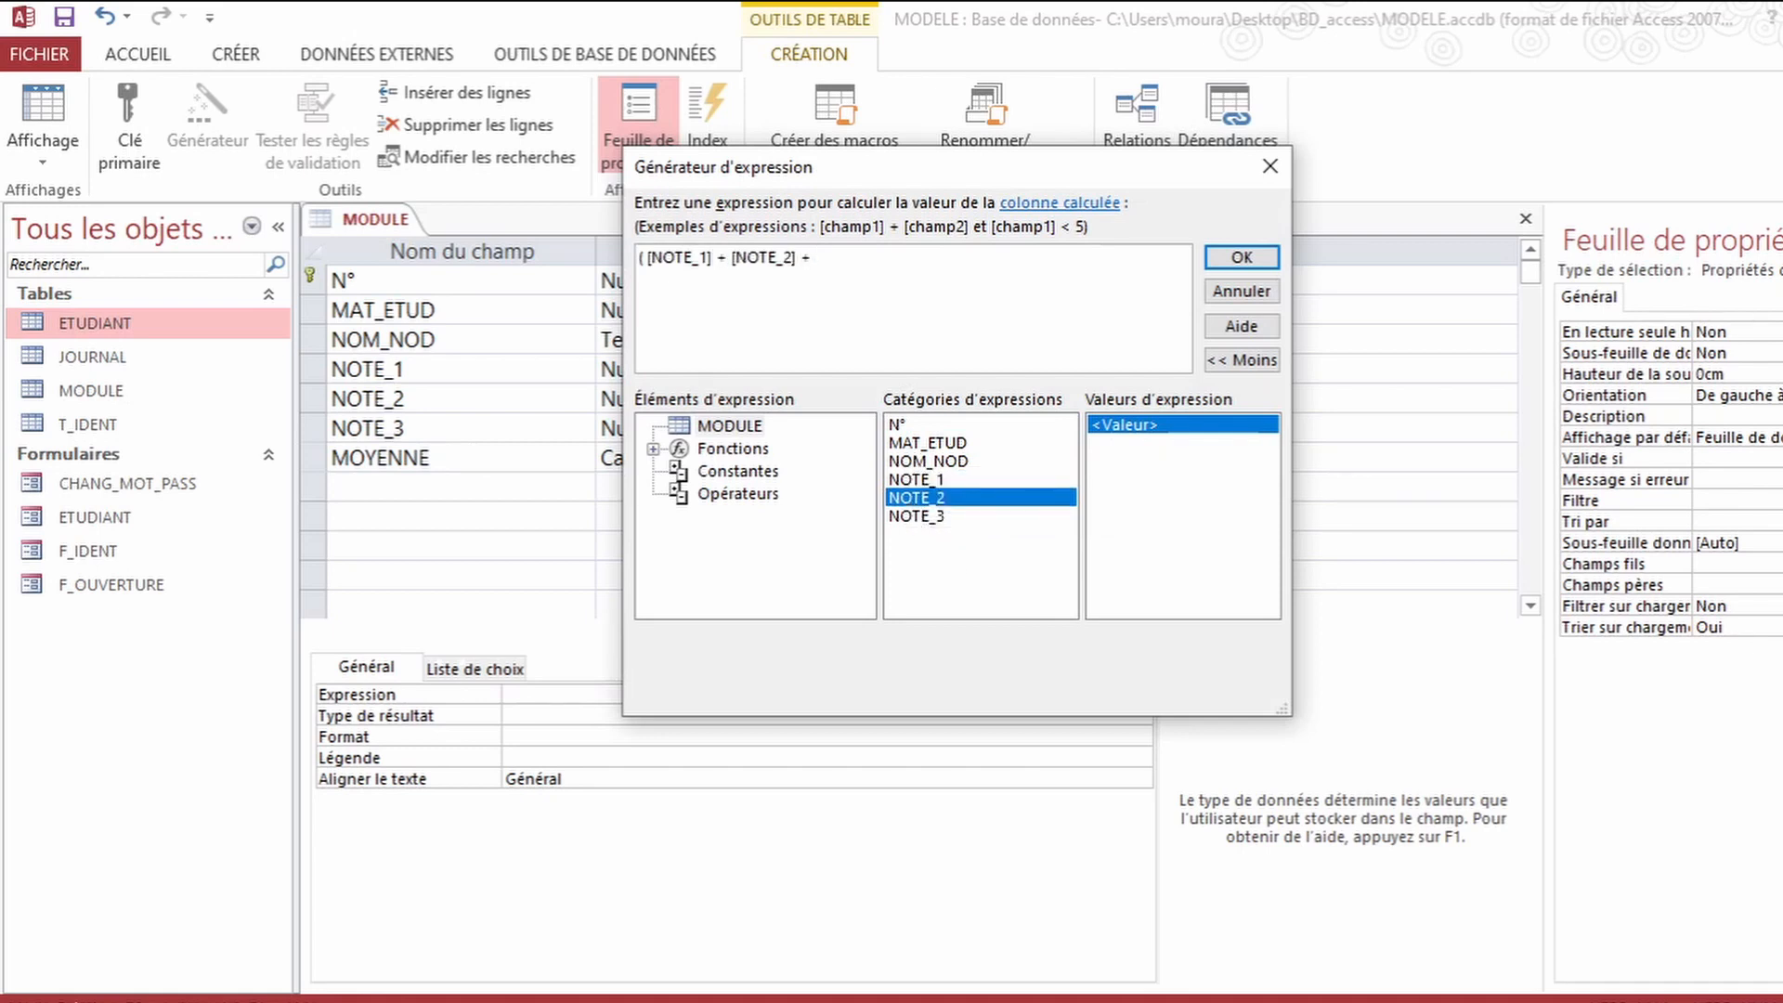
{"action": "double_click", "coordinate": [916, 516]}
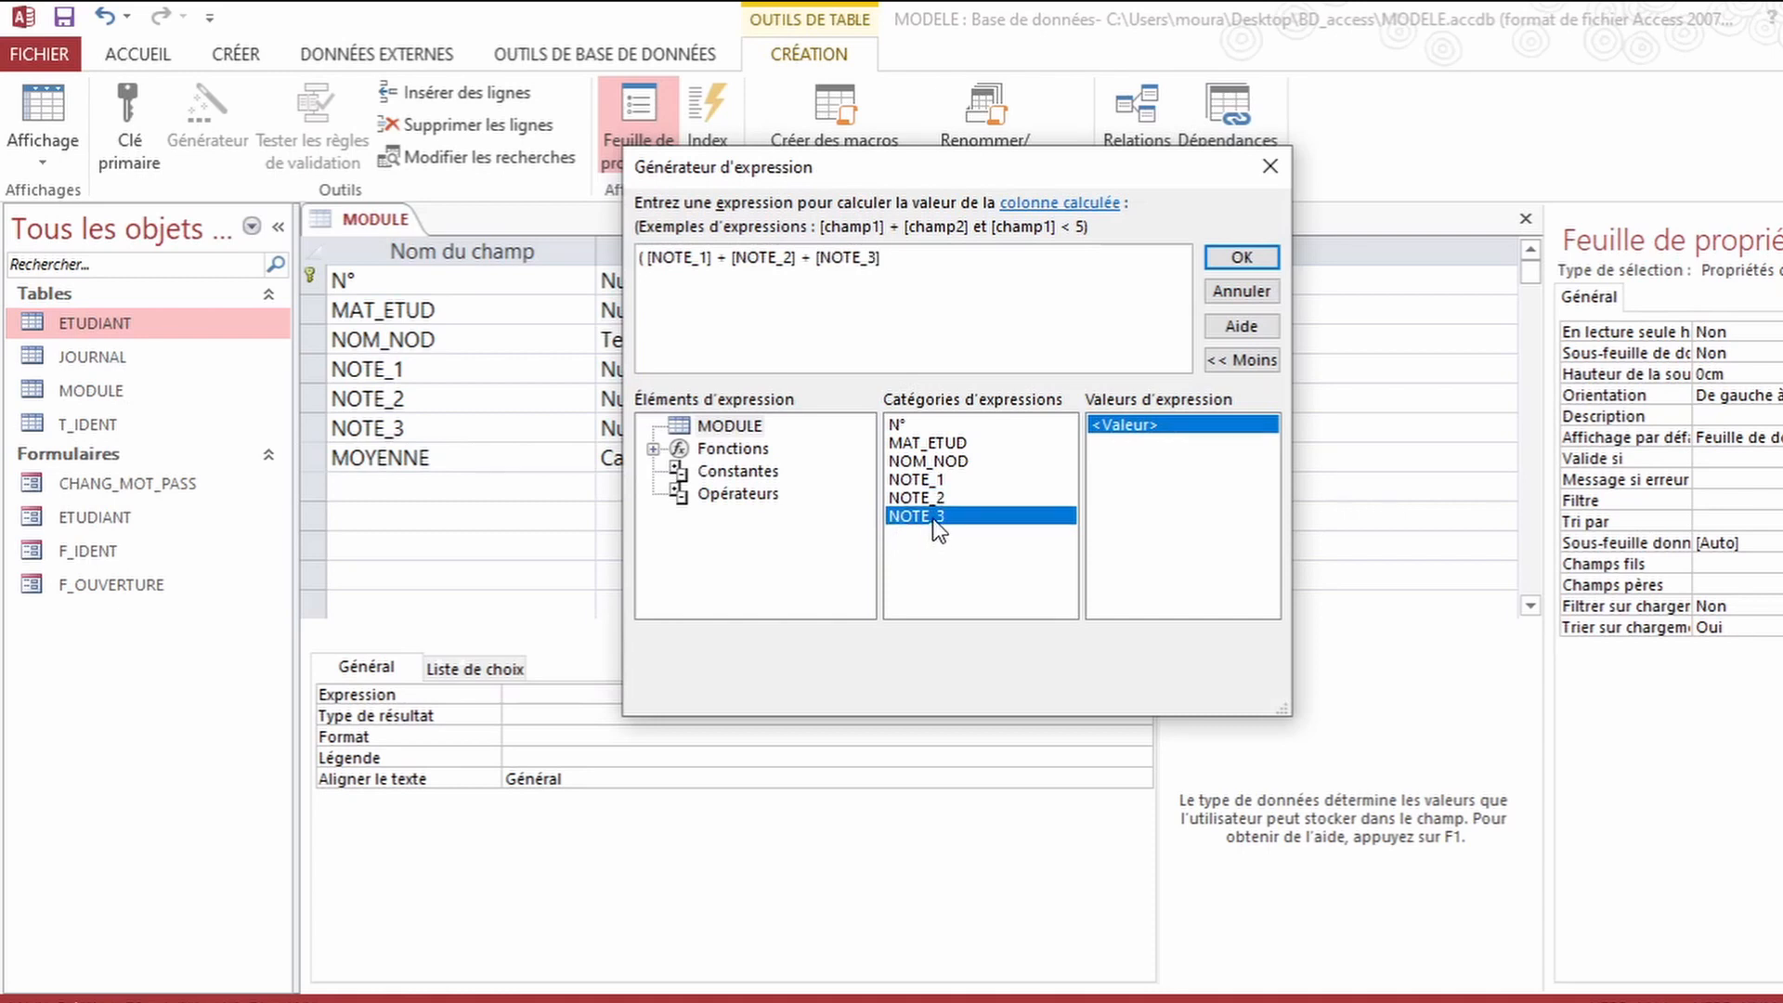
{"action": "type", "text": ")/3"}
{"action": "left_click", "coordinate": [1243, 258]}
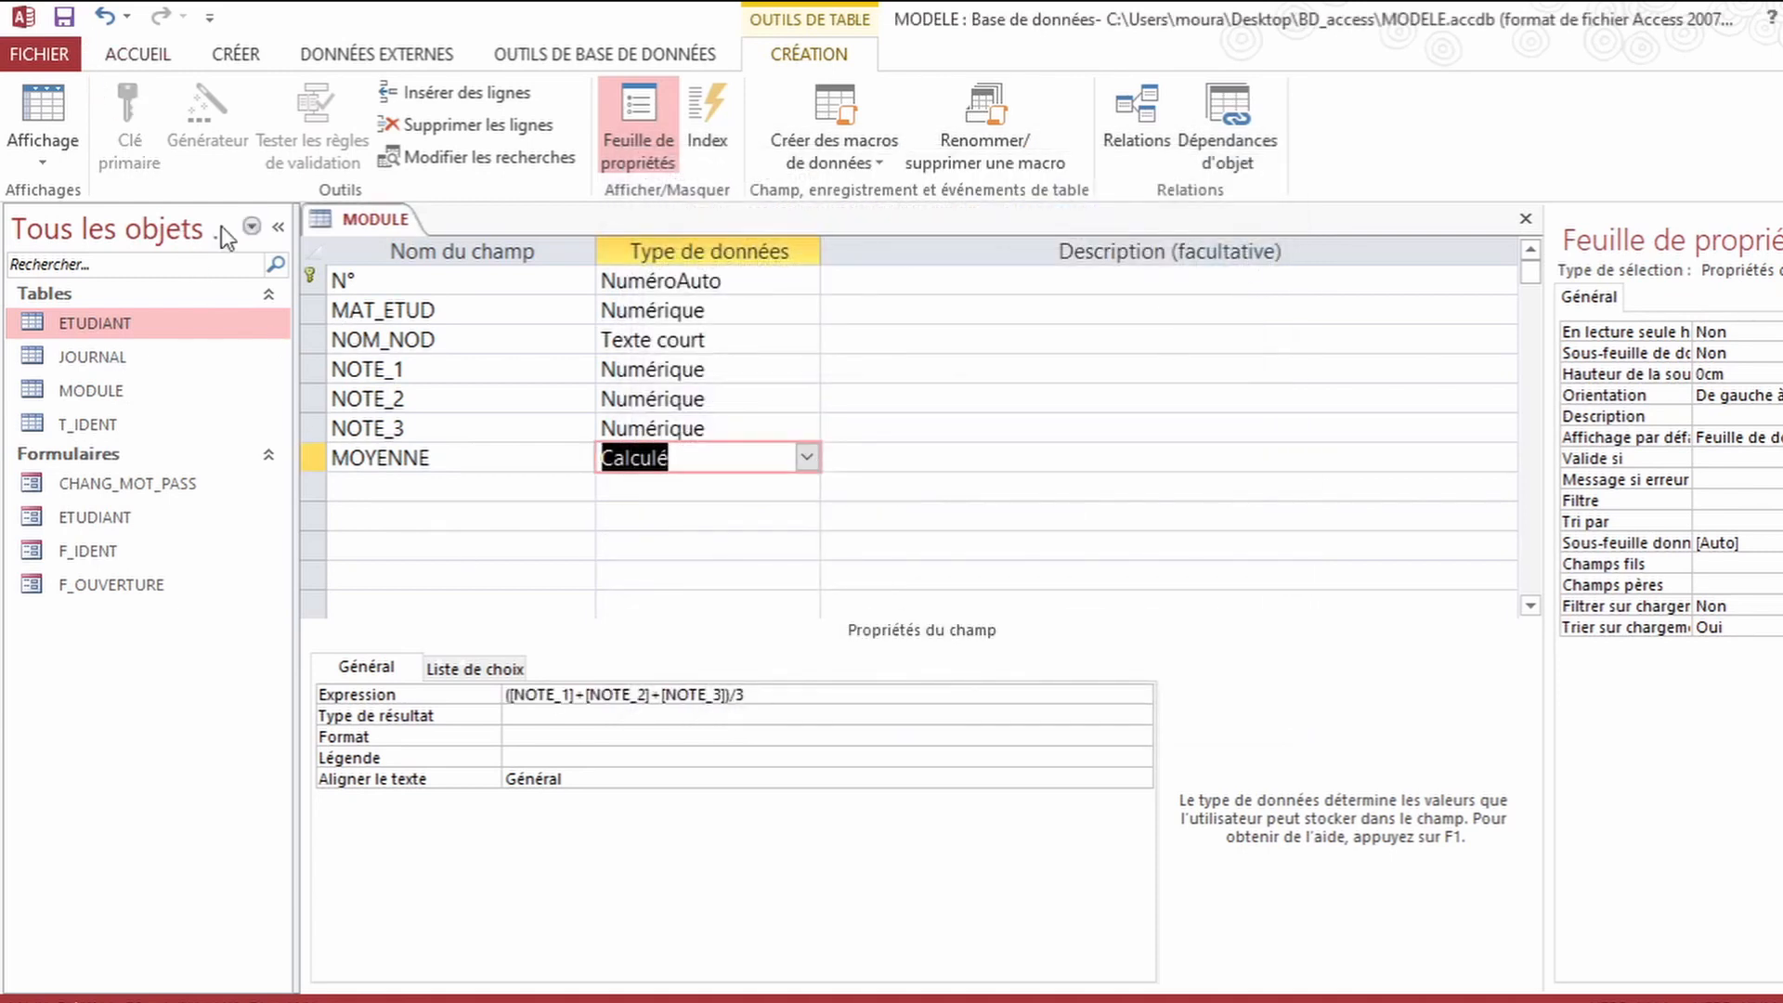
{"action": "right_click", "coordinate": [372, 220]}
{"action": "left_click", "coordinate": [423, 240]}
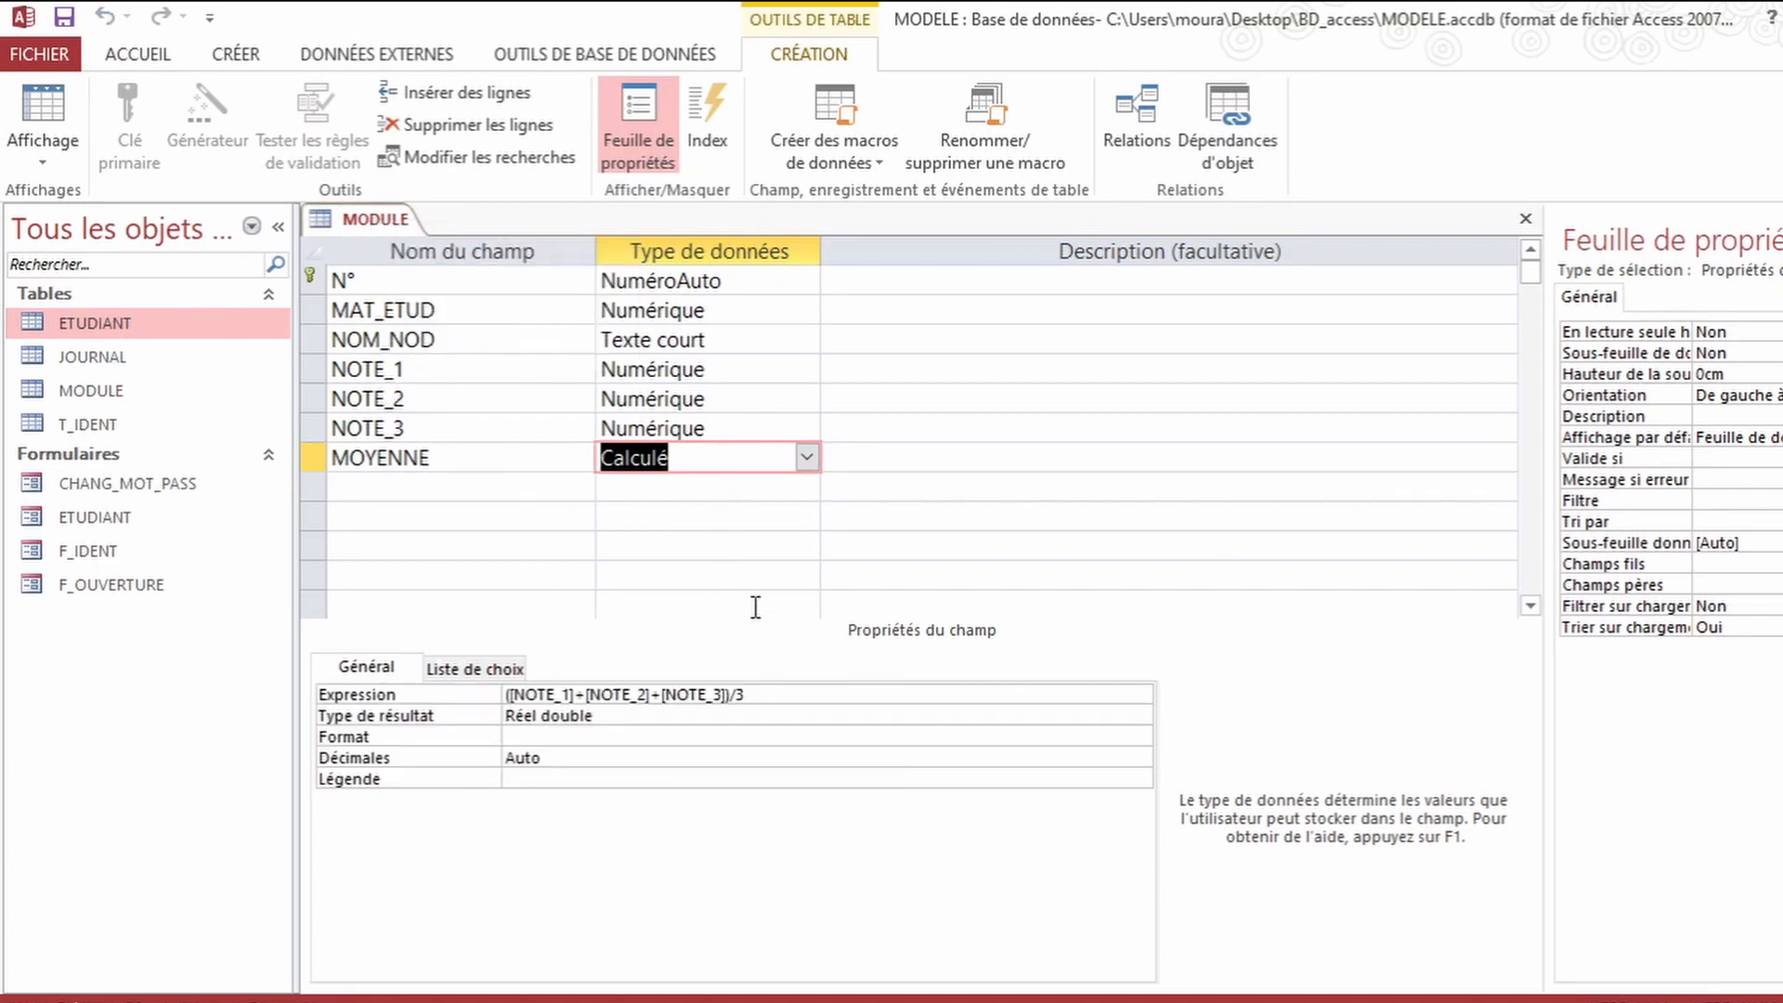
Step: Set the MOYENNE field's format to Standard
{"action": "left_click", "coordinate": [659, 737]}
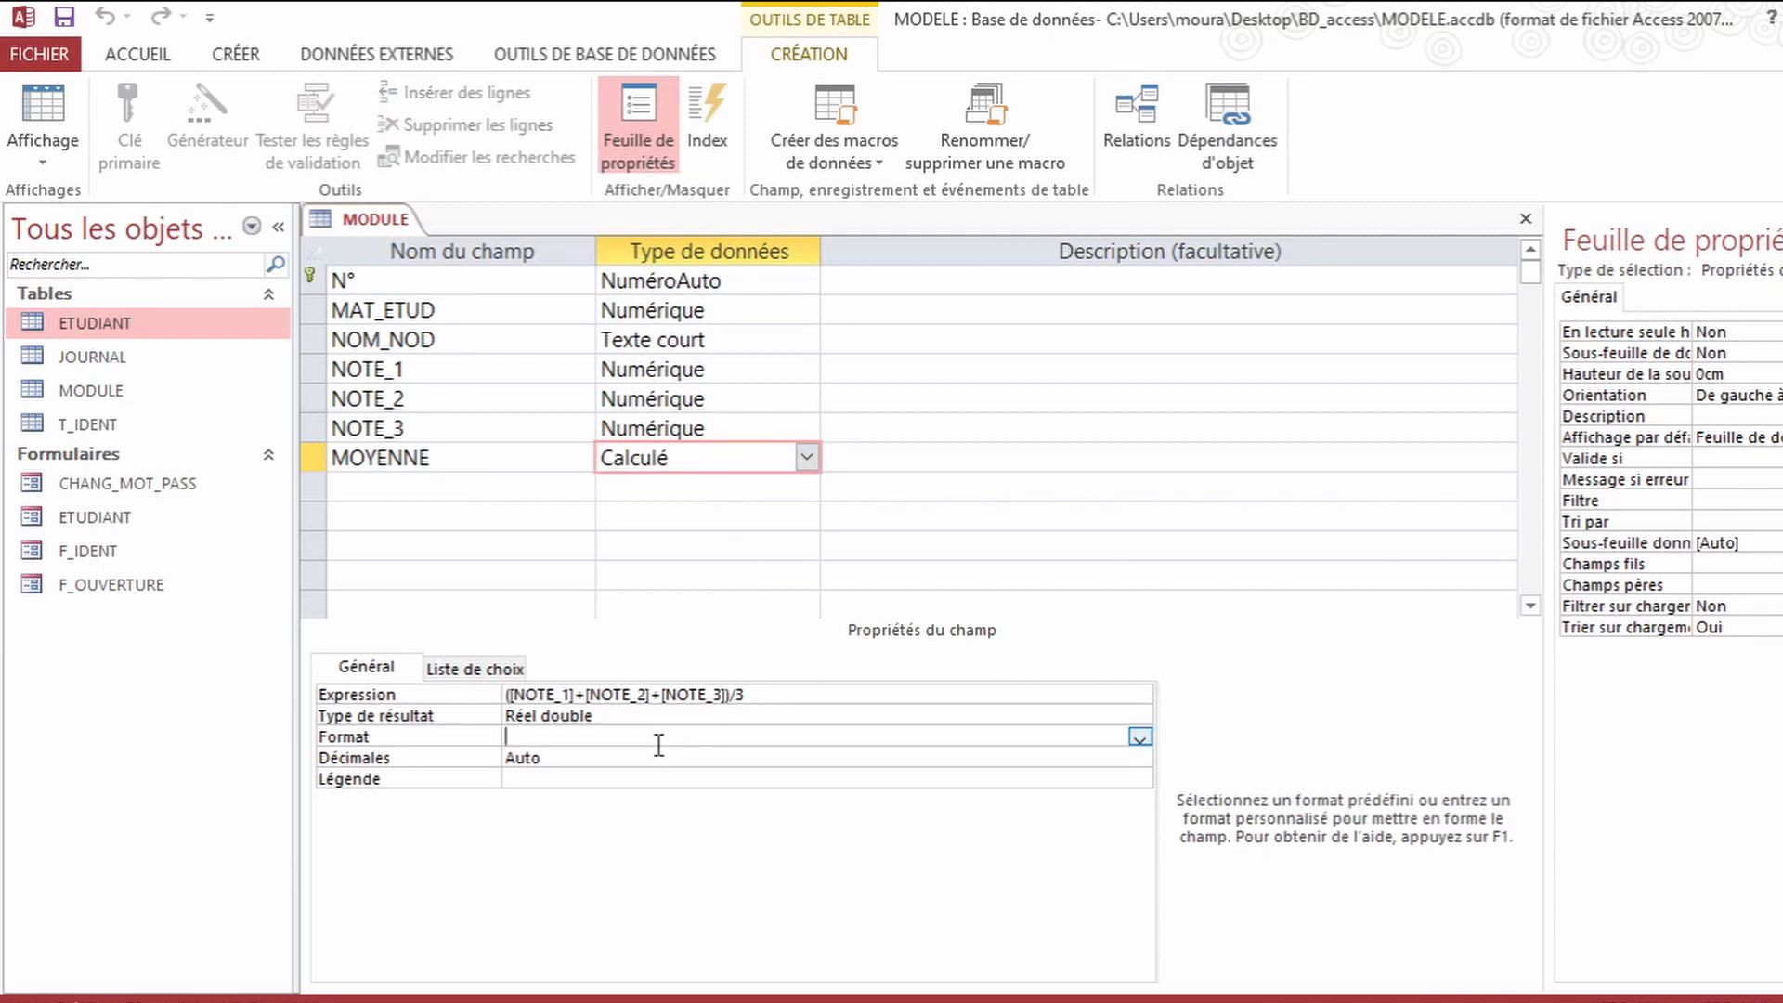
{"action": "left_click", "coordinate": [1140, 738]}
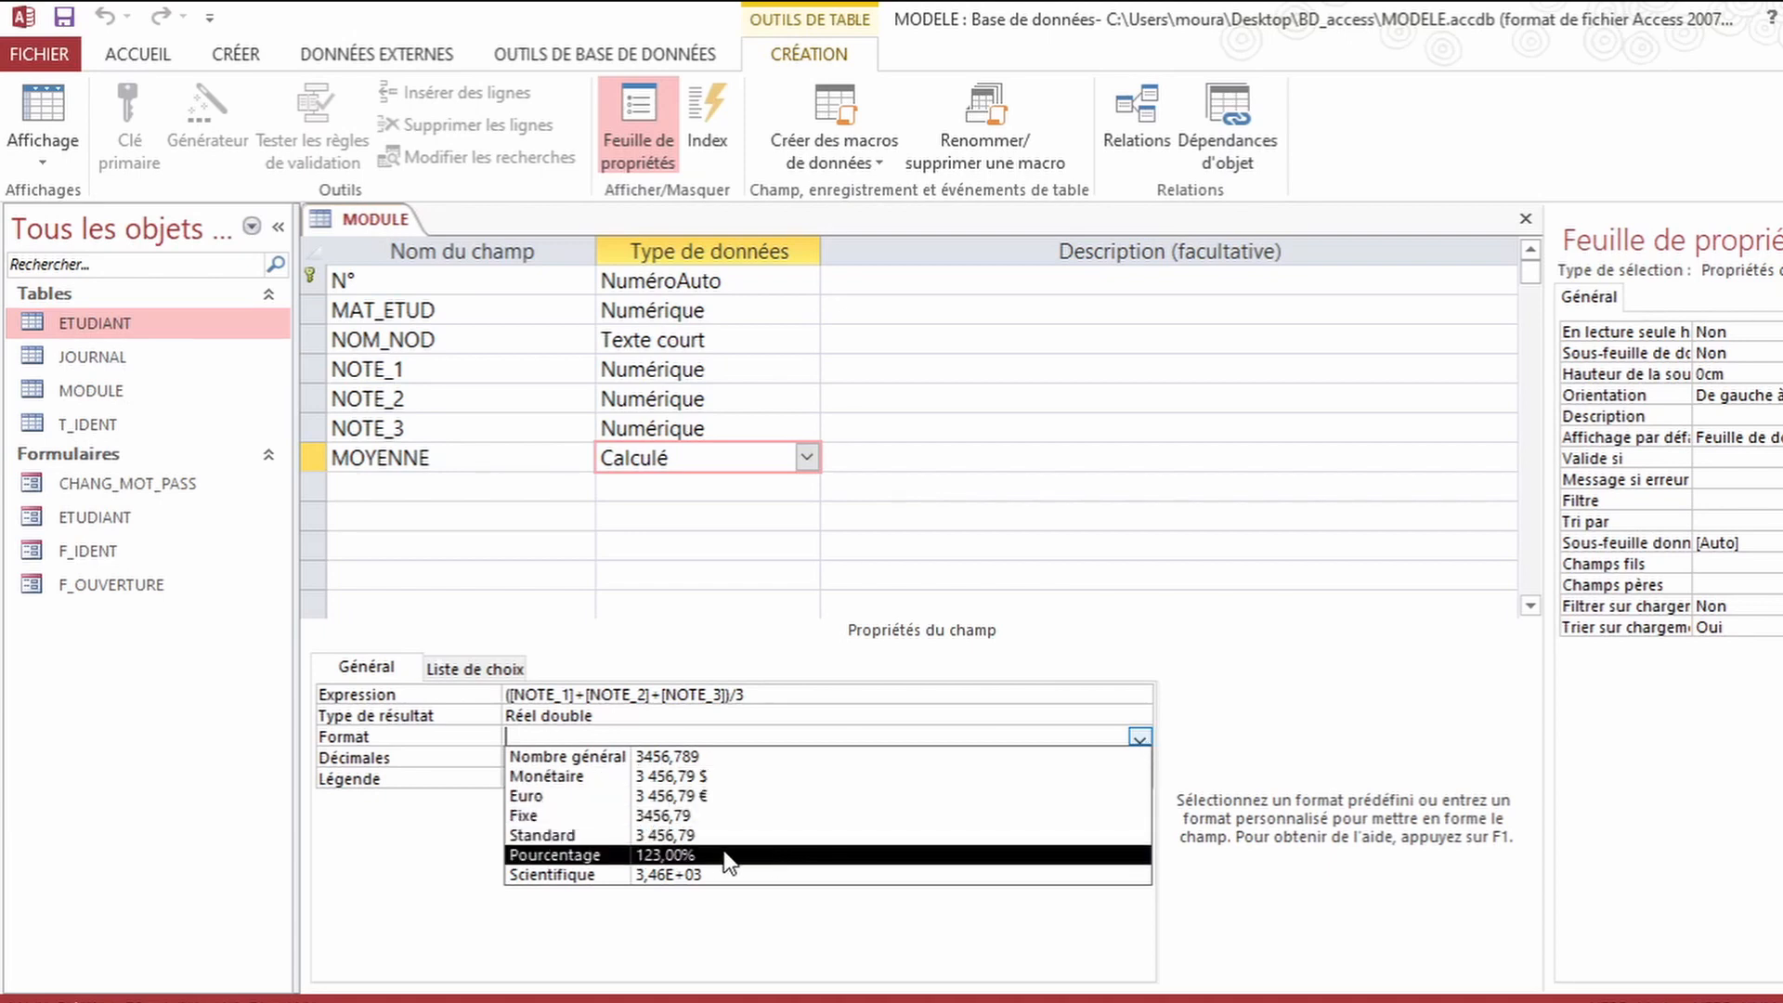
{"action": "left_click", "coordinate": [577, 817]}
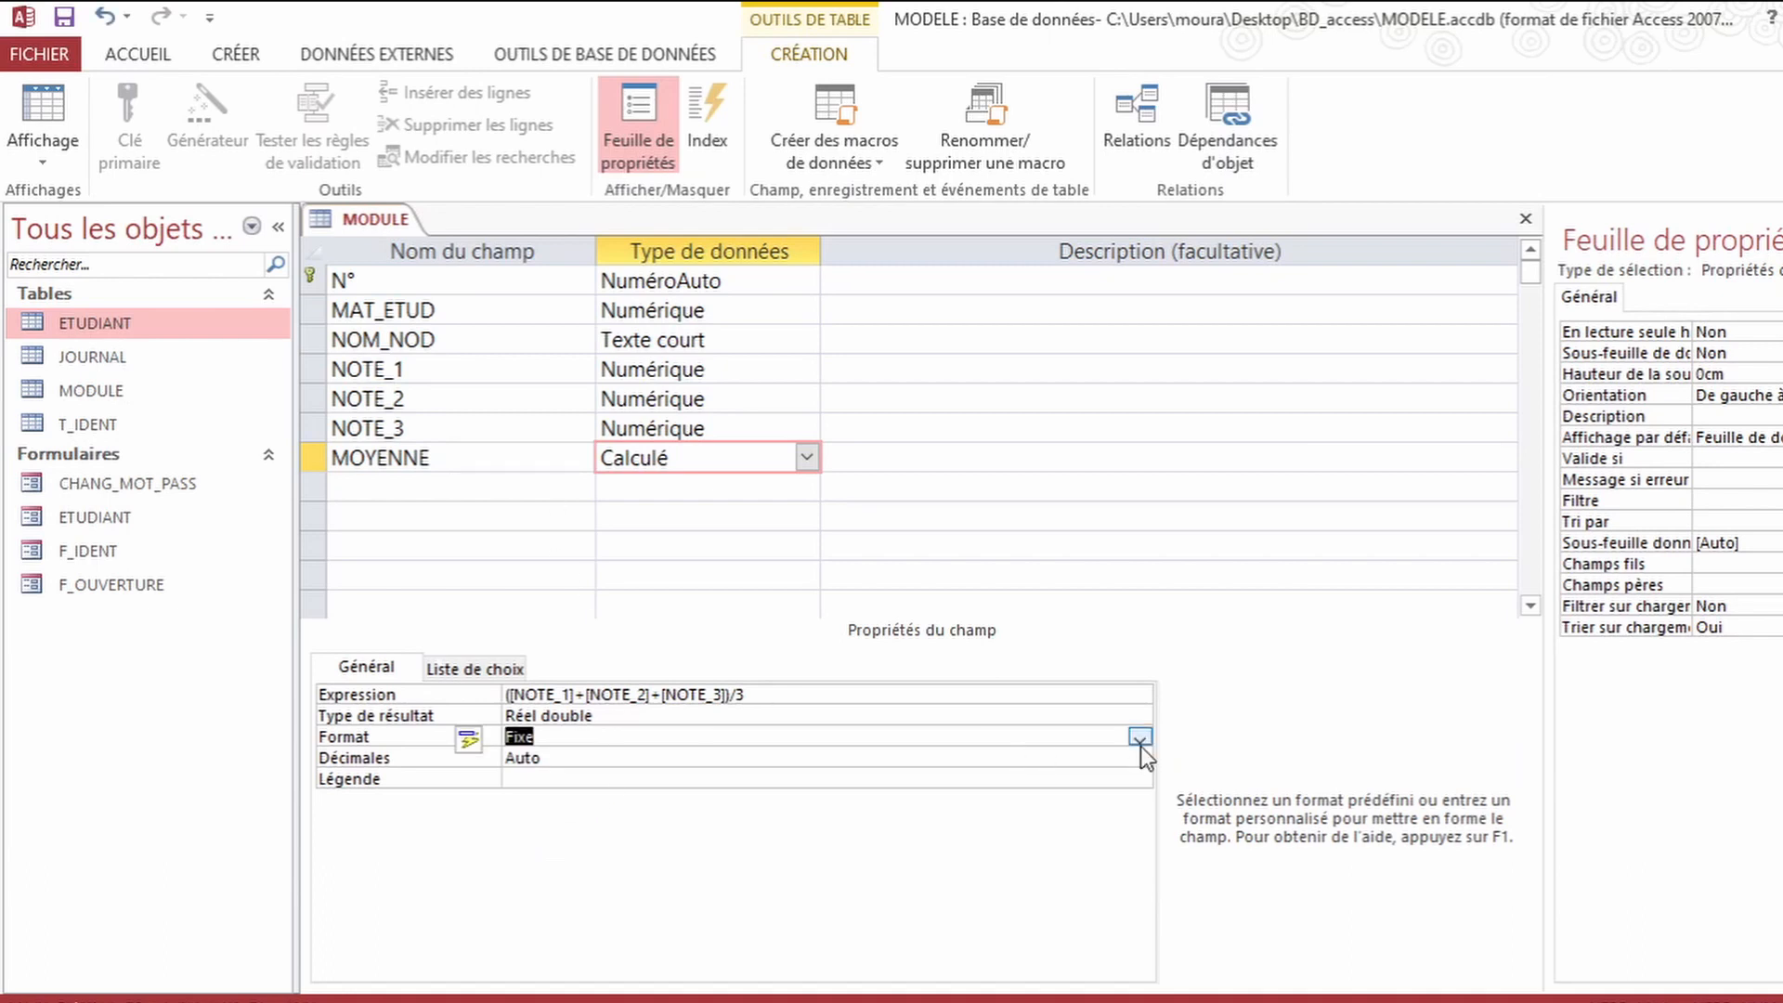
{"action": "left_click", "coordinate": [1140, 737]}
{"action": "left_click", "coordinate": [600, 833]}
Step: Save the MODULE table's design and close the table
{"action": "right_click", "coordinate": [393, 221]}
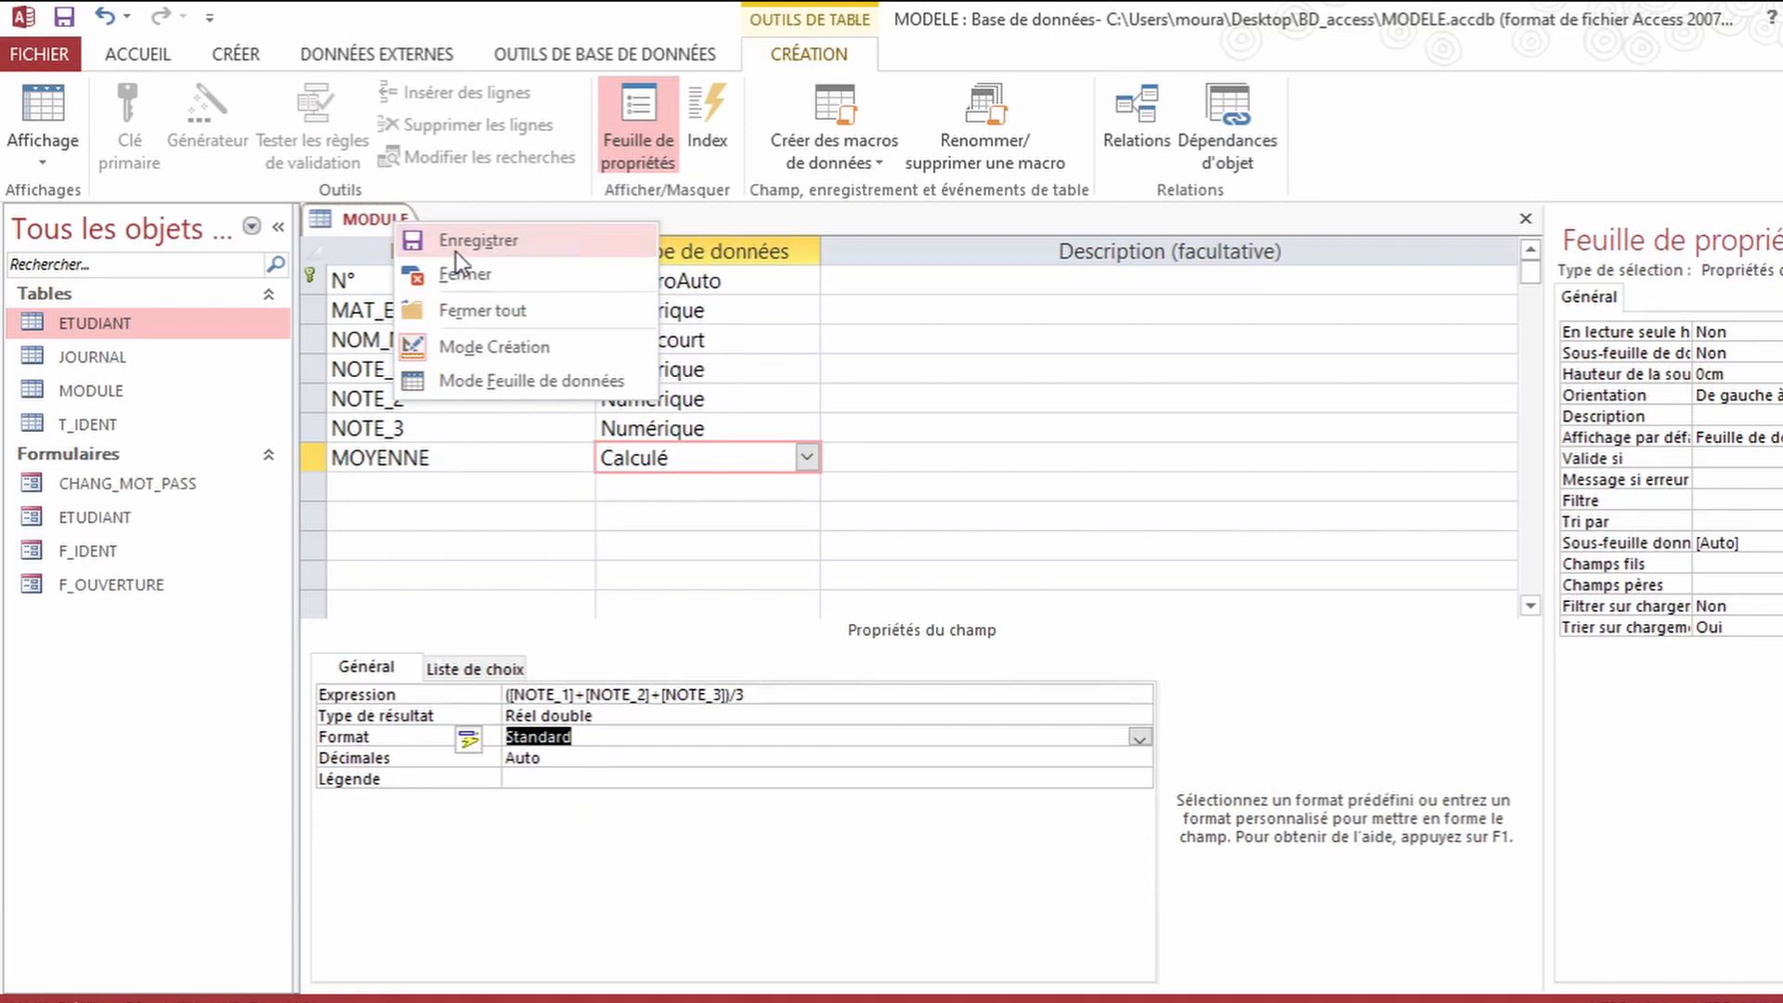
{"action": "left_click", "coordinate": [455, 243]}
{"action": "right_click", "coordinate": [383, 221]}
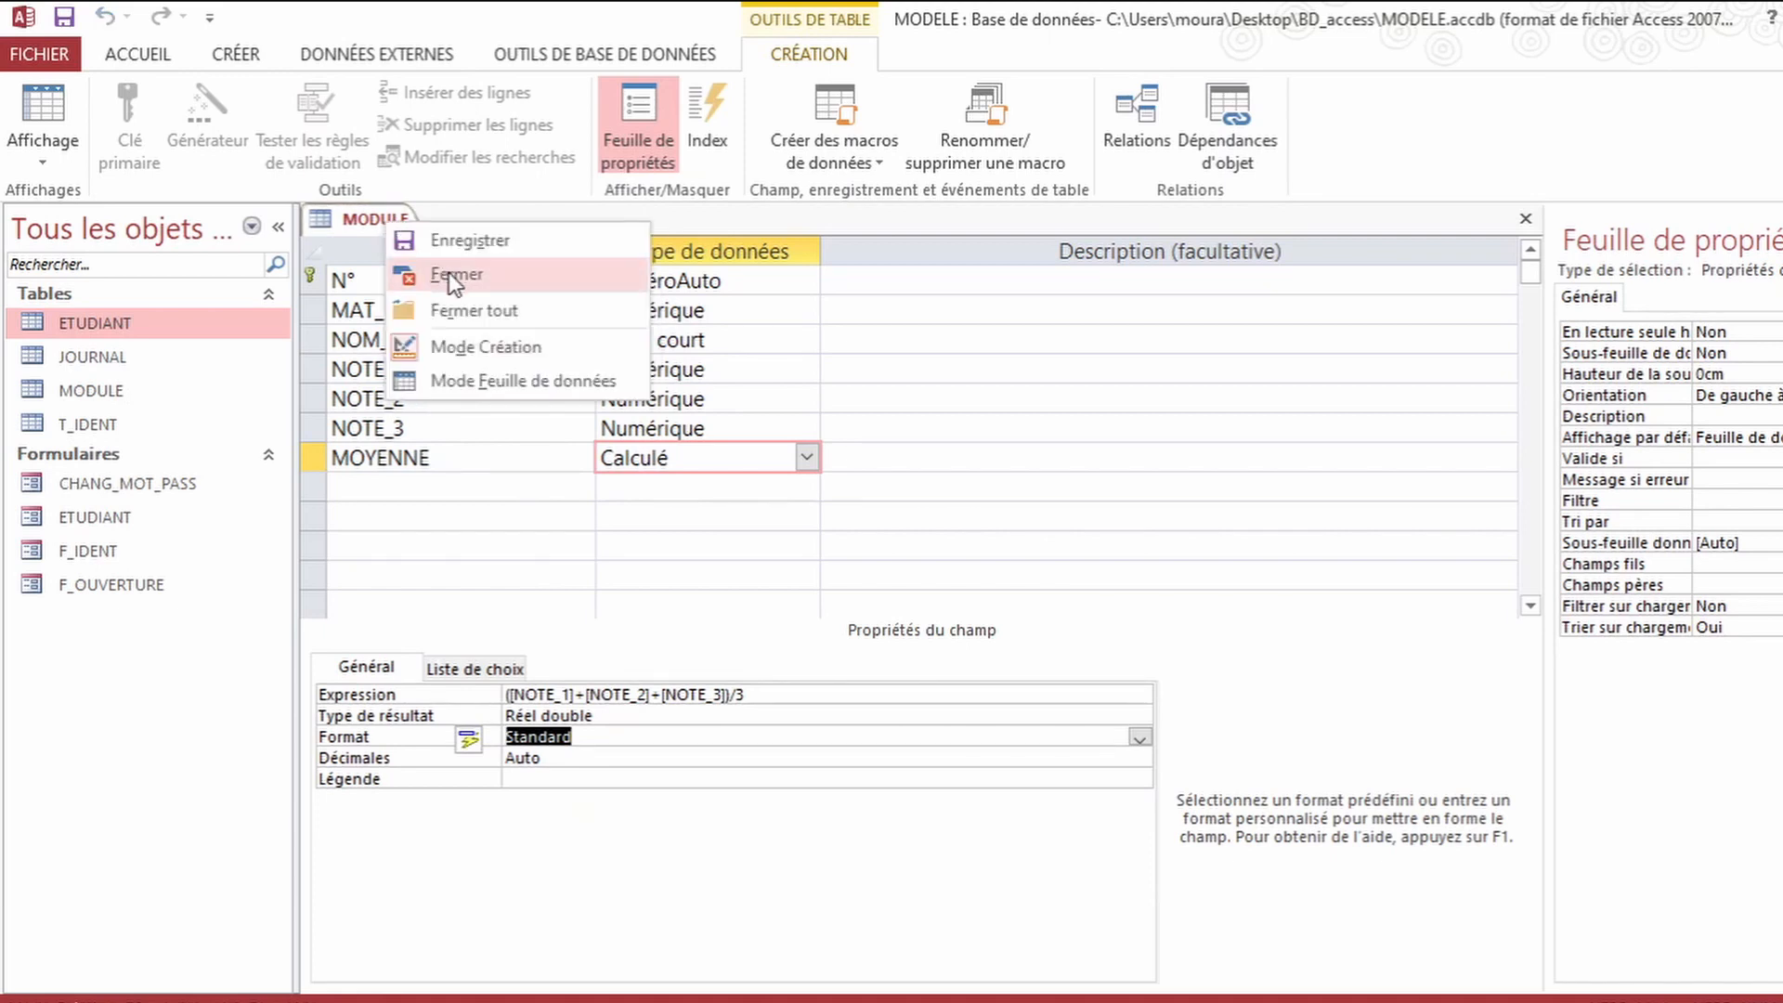
{"action": "left_click", "coordinate": [449, 274]}
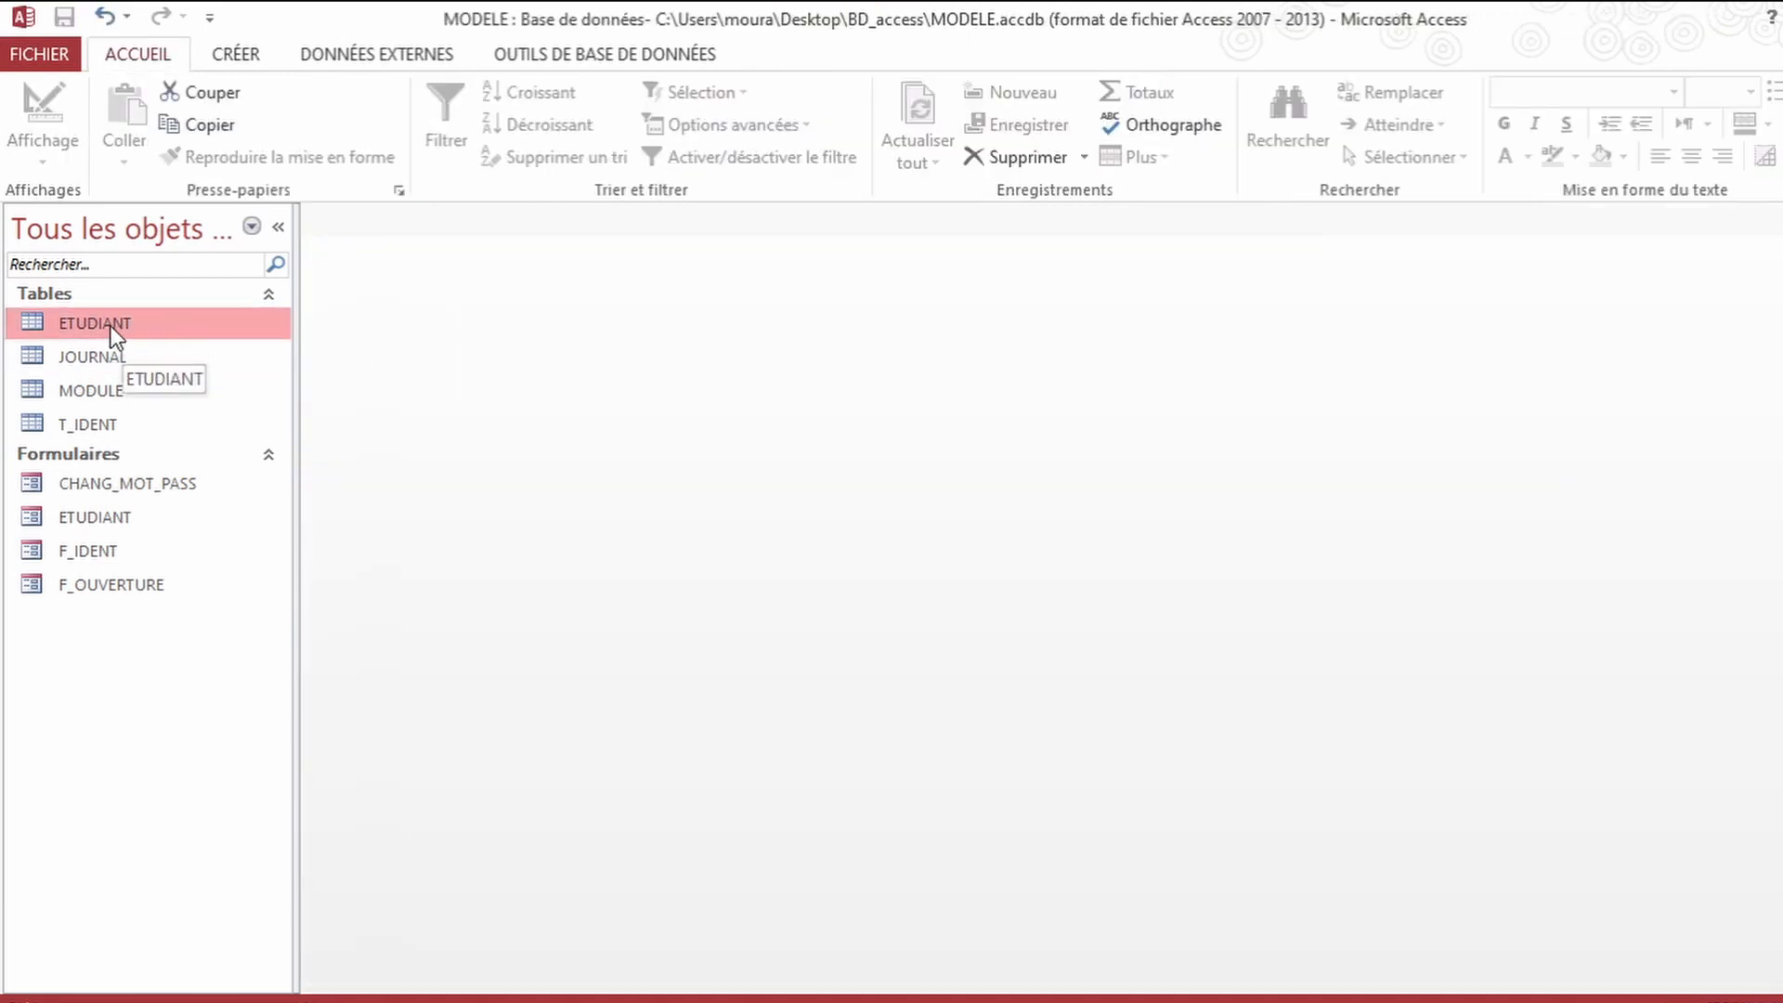
Step: Open the ETUDIANT table in Design view, check the MAT field's data type and properties, and close the table
{"action": "left_click", "coordinate": [74, 392]}
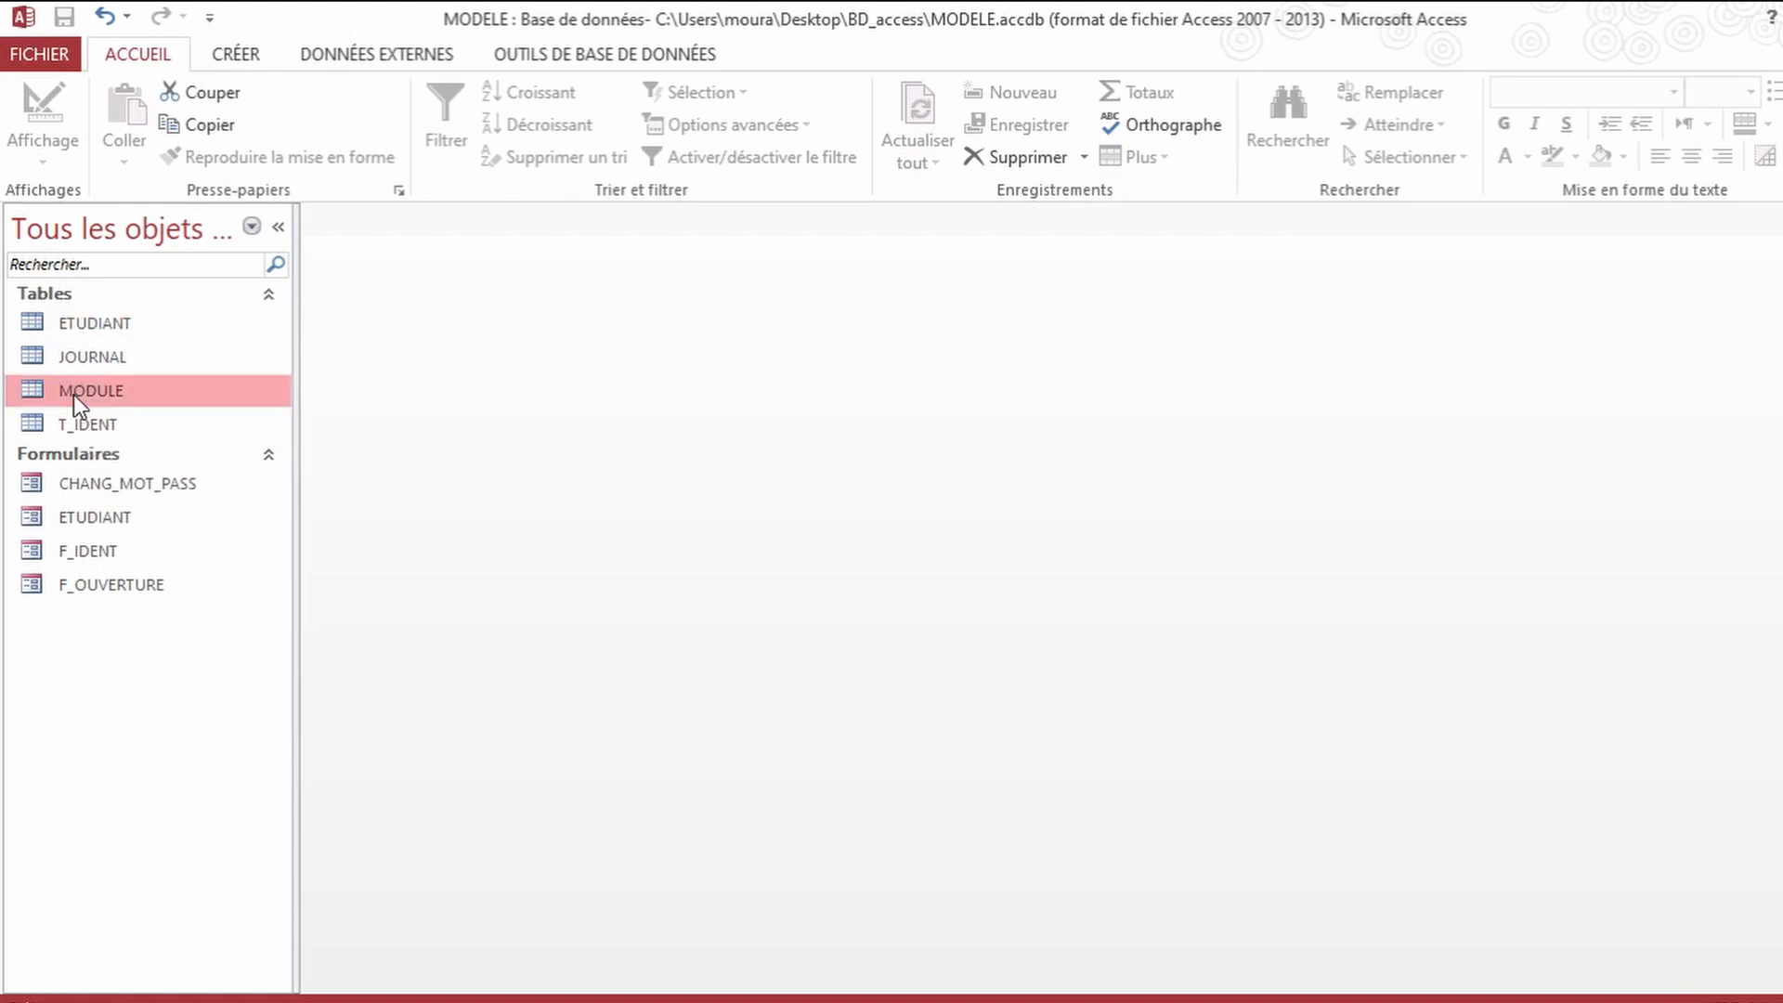
{"action": "left_click", "coordinate": [75, 323]}
{"action": "right_click", "coordinate": [76, 321]}
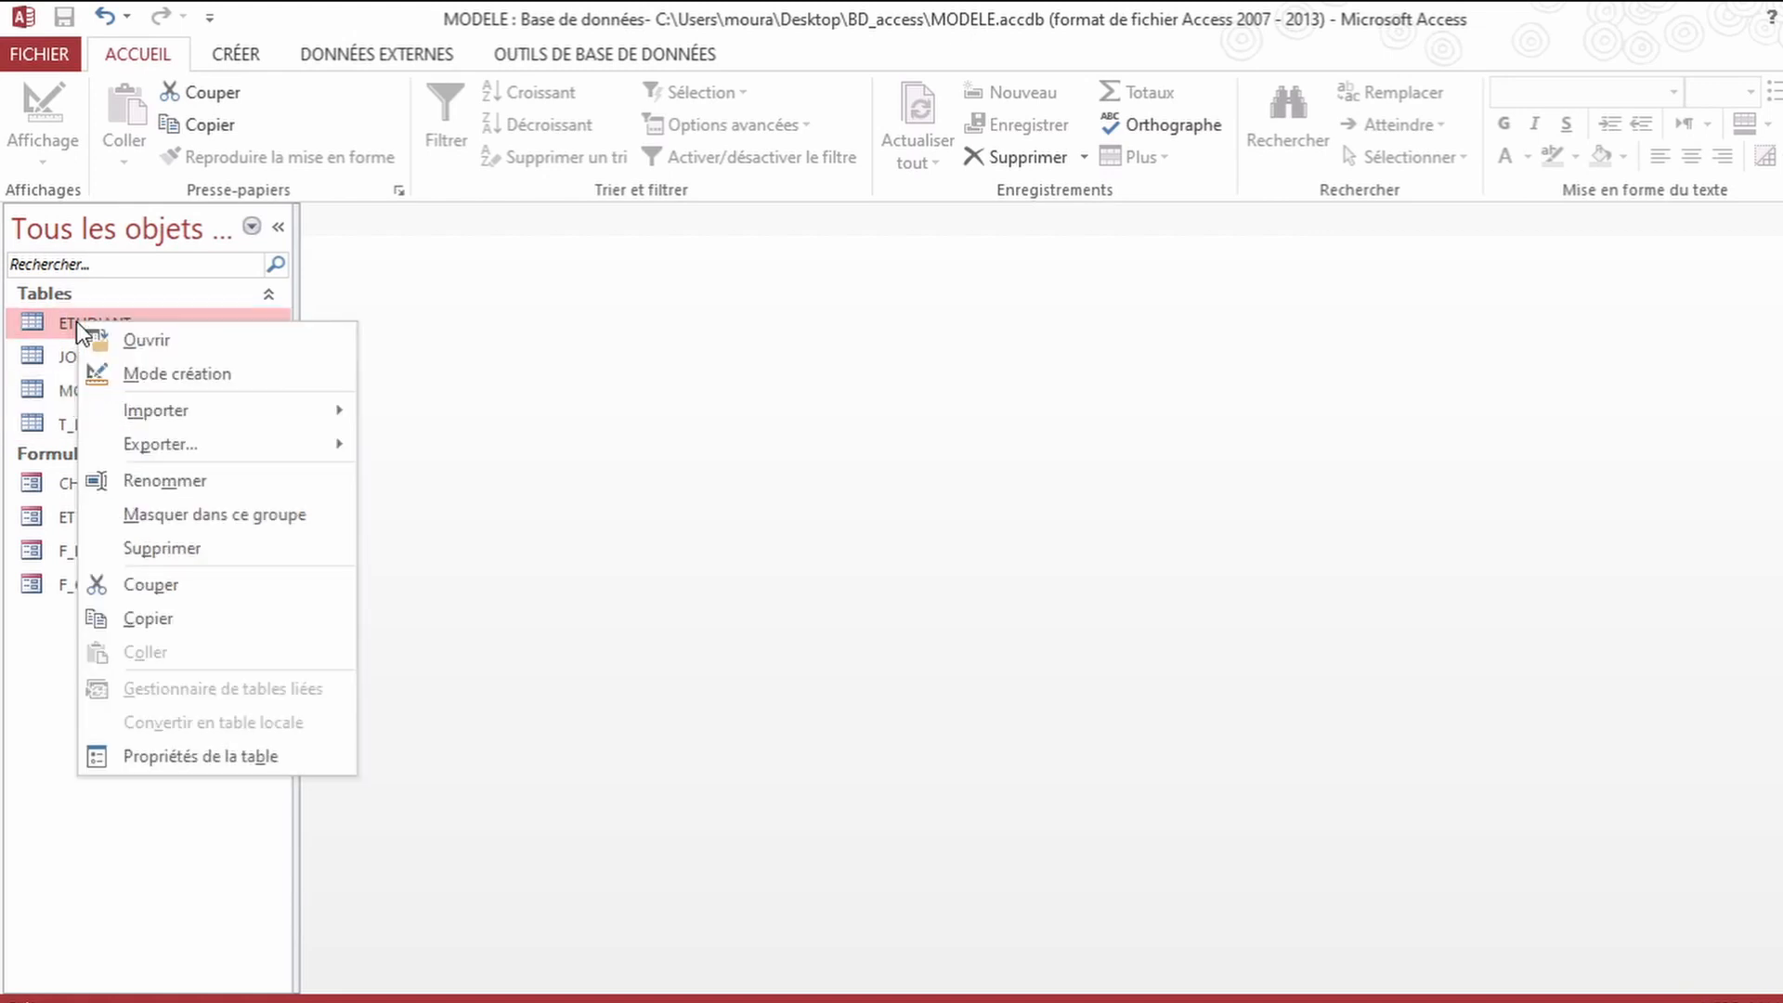
{"action": "left_click", "coordinate": [152, 373]}
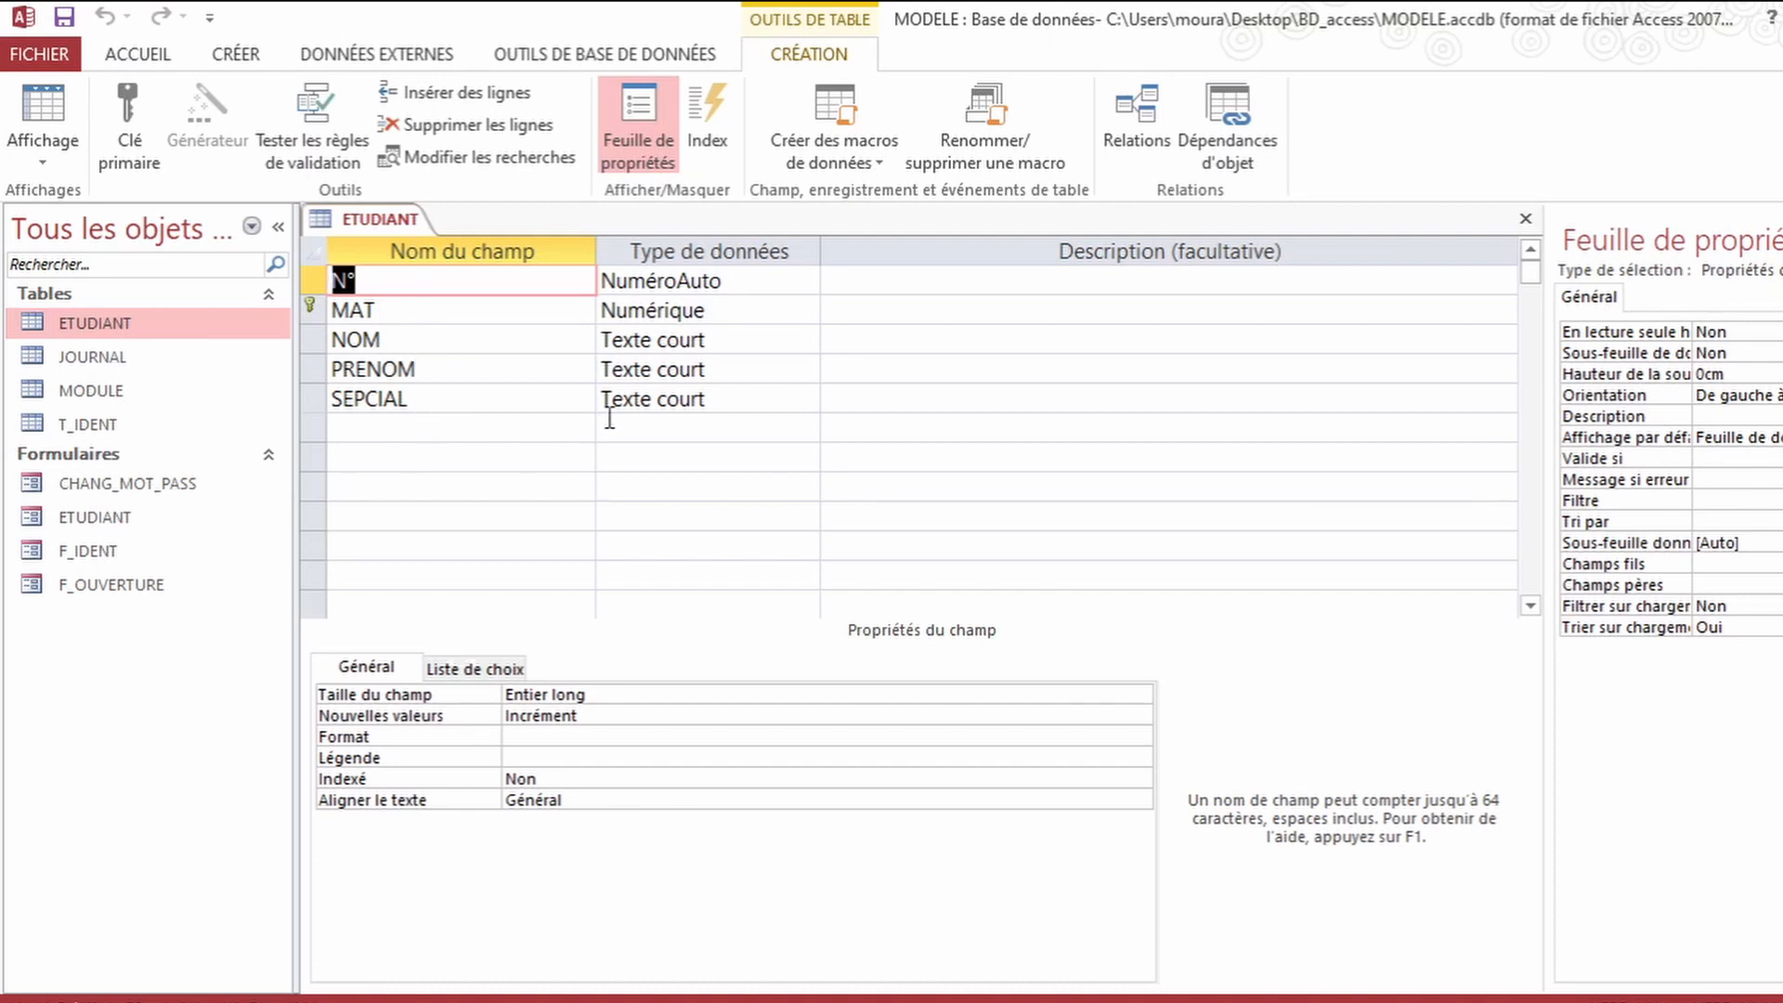
{"action": "left_click", "coordinate": [722, 306]}
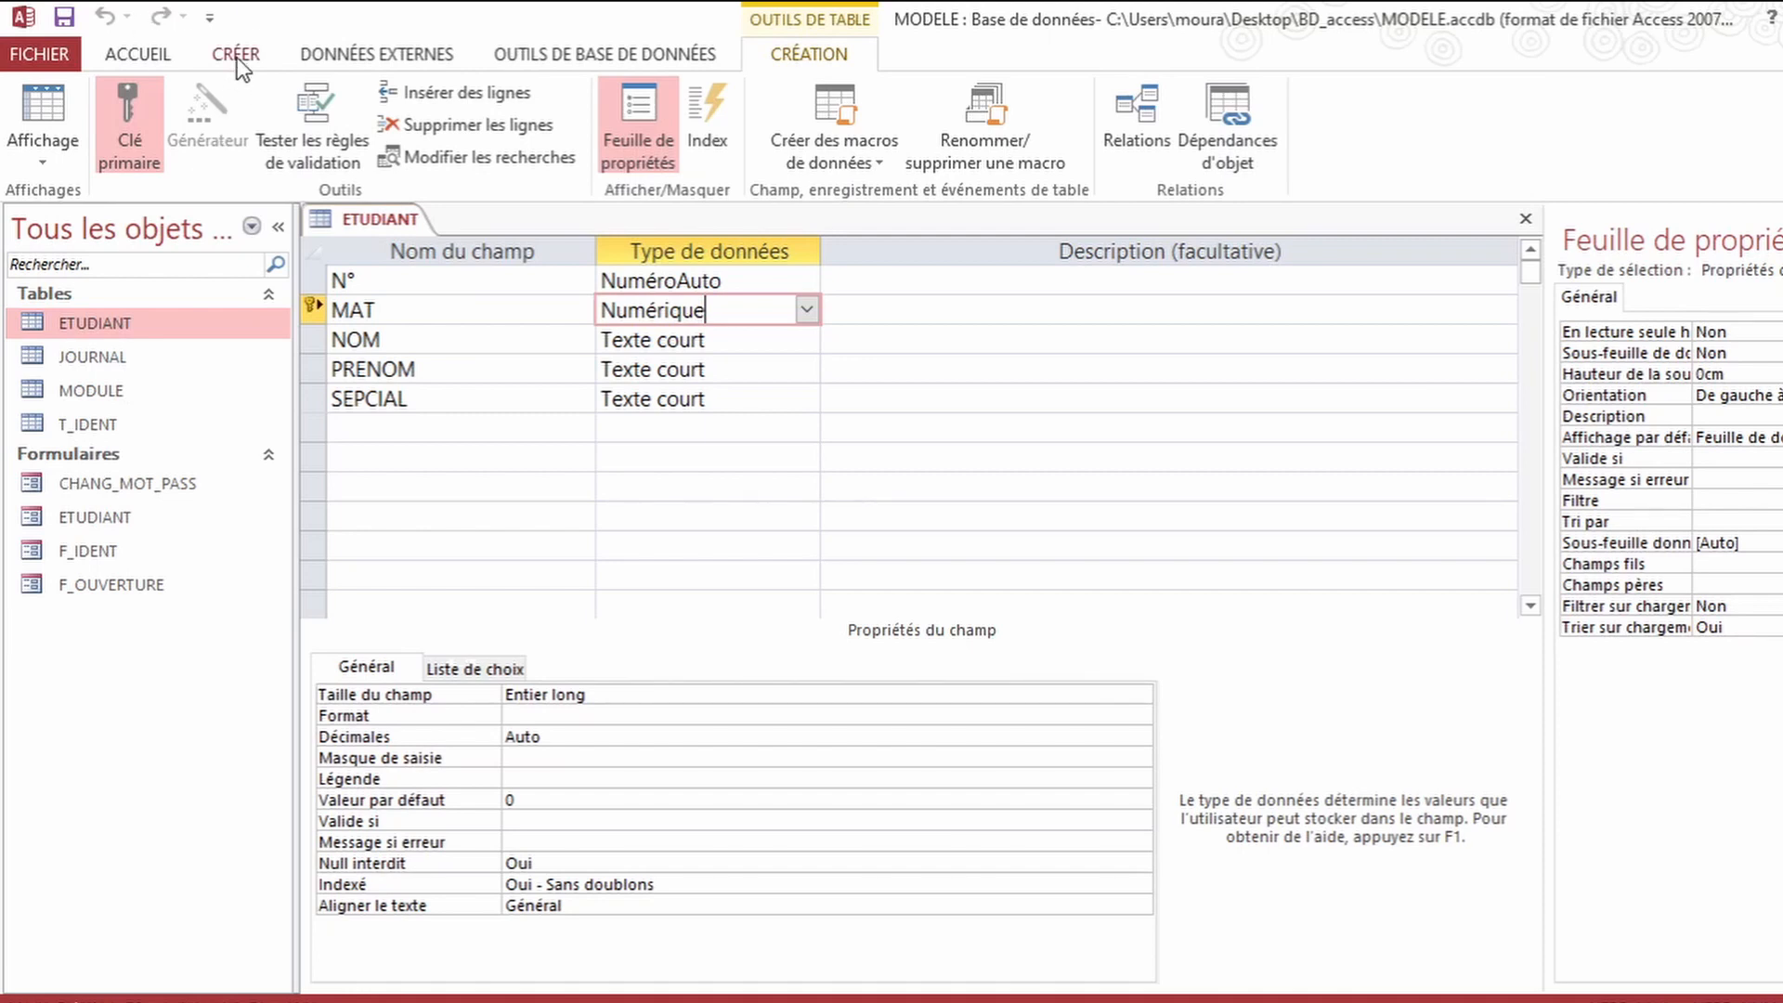
{"action": "right_click", "coordinate": [364, 215]}
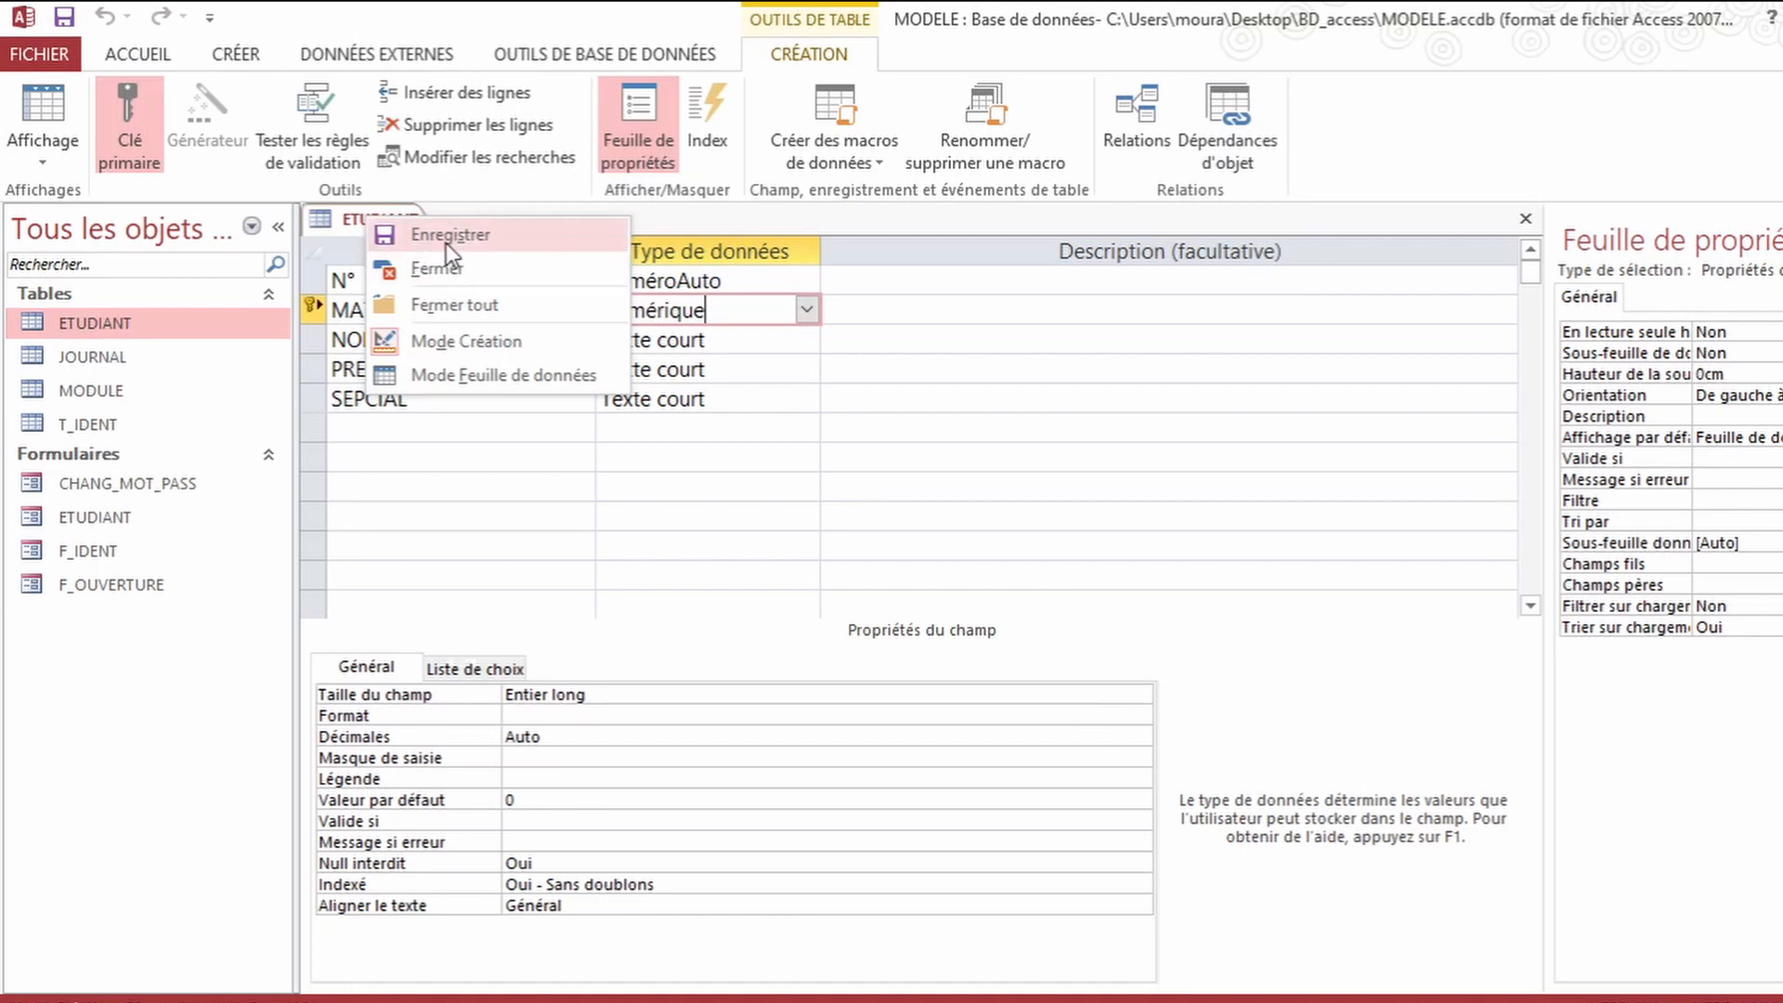
{"action": "left_click", "coordinate": [441, 266]}
Step: Open the database relationships layout and add the ETUDIANT and MODULE tables to it
{"action": "left_click", "coordinate": [238, 59]}
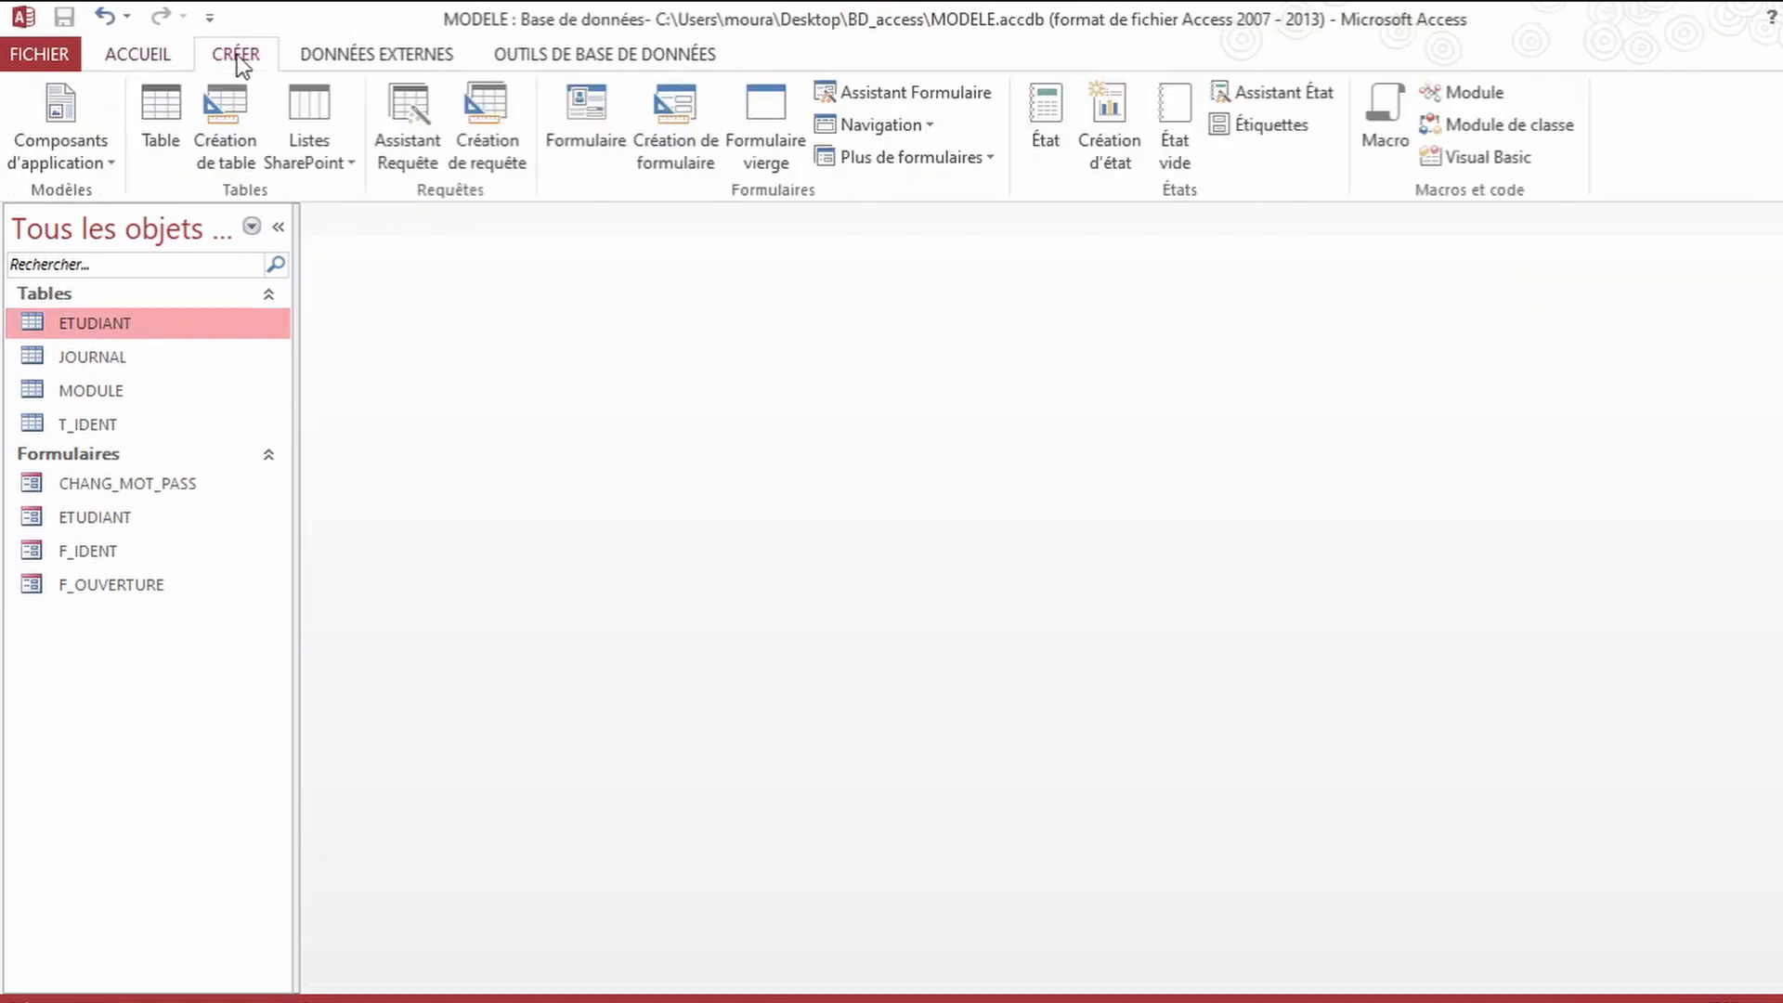
{"action": "left_click", "coordinate": [550, 59]}
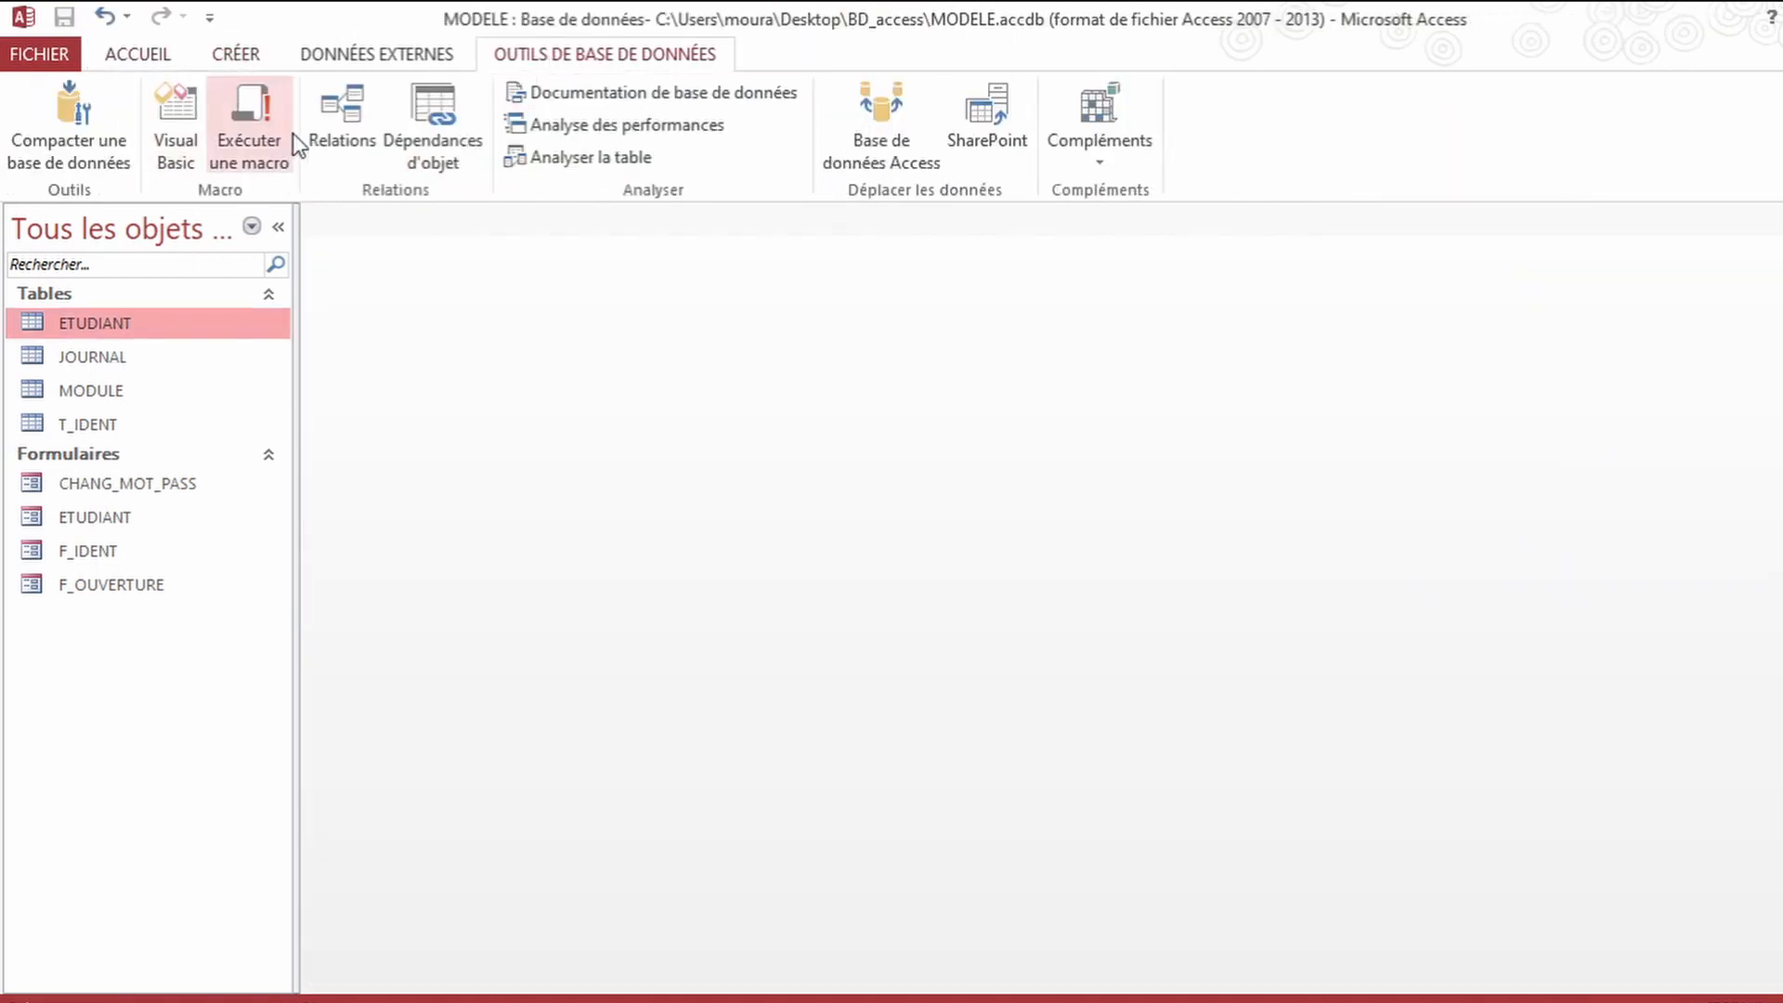
{"action": "left_click", "coordinate": [353, 113]}
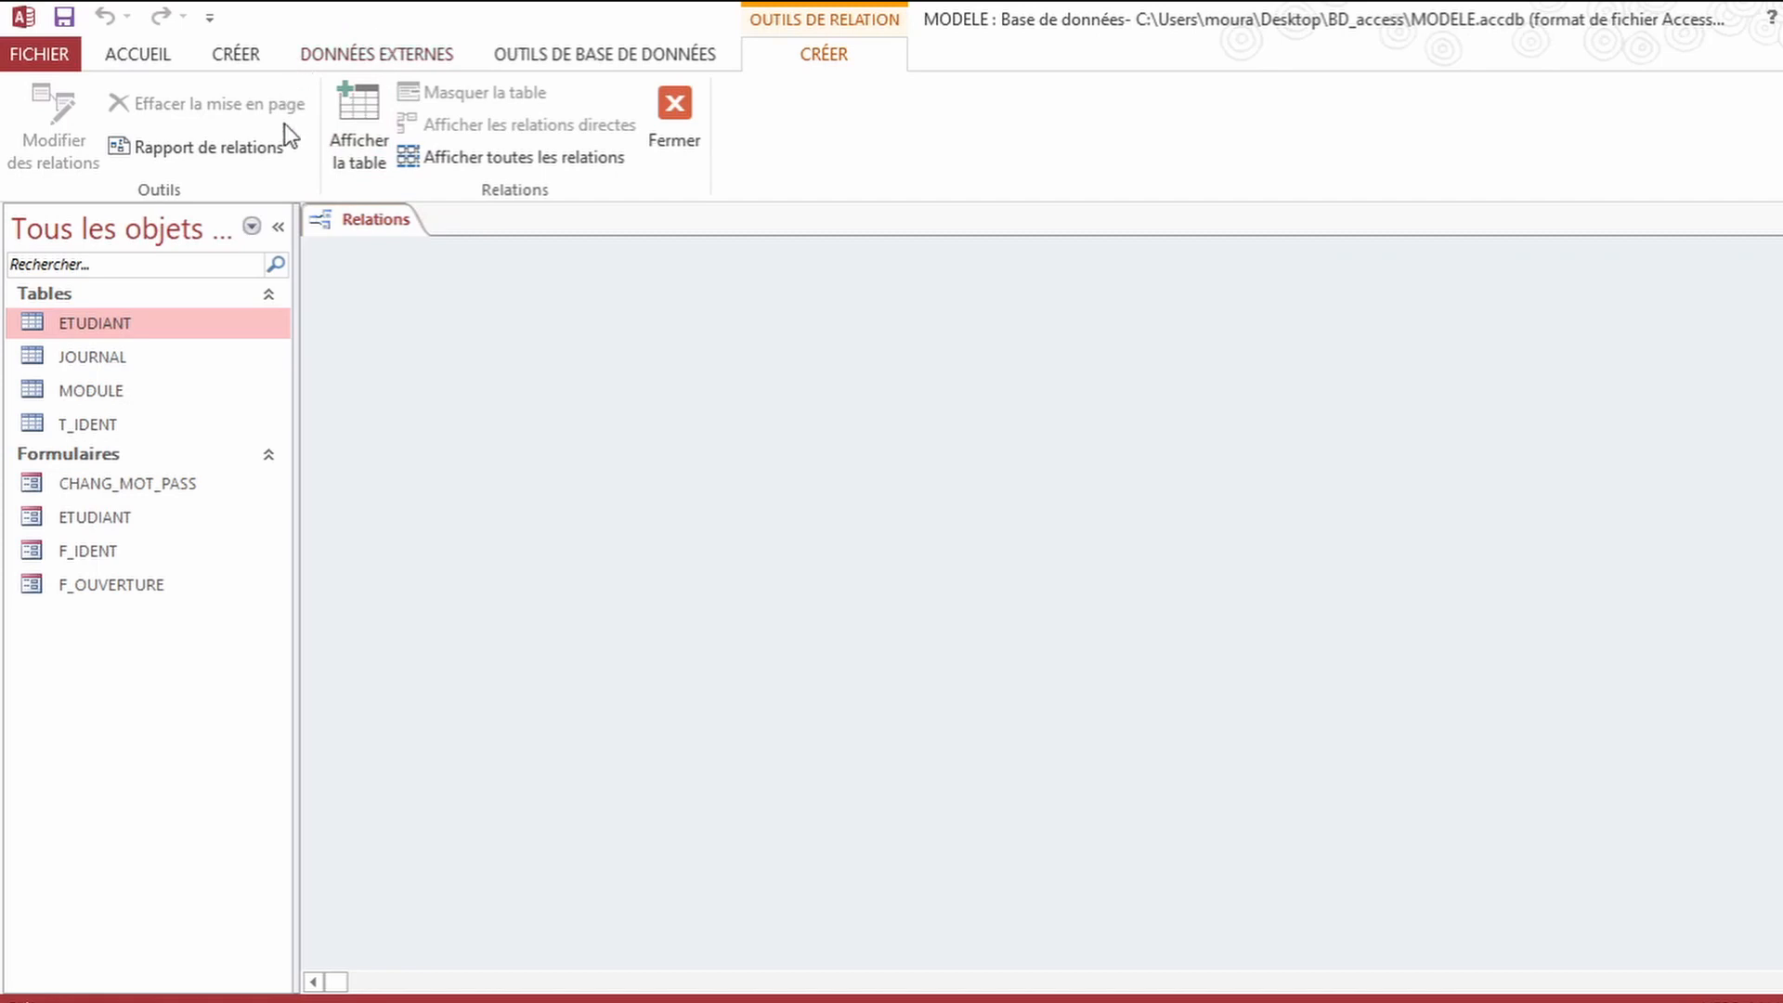
{"action": "left_click", "coordinate": [344, 108]}
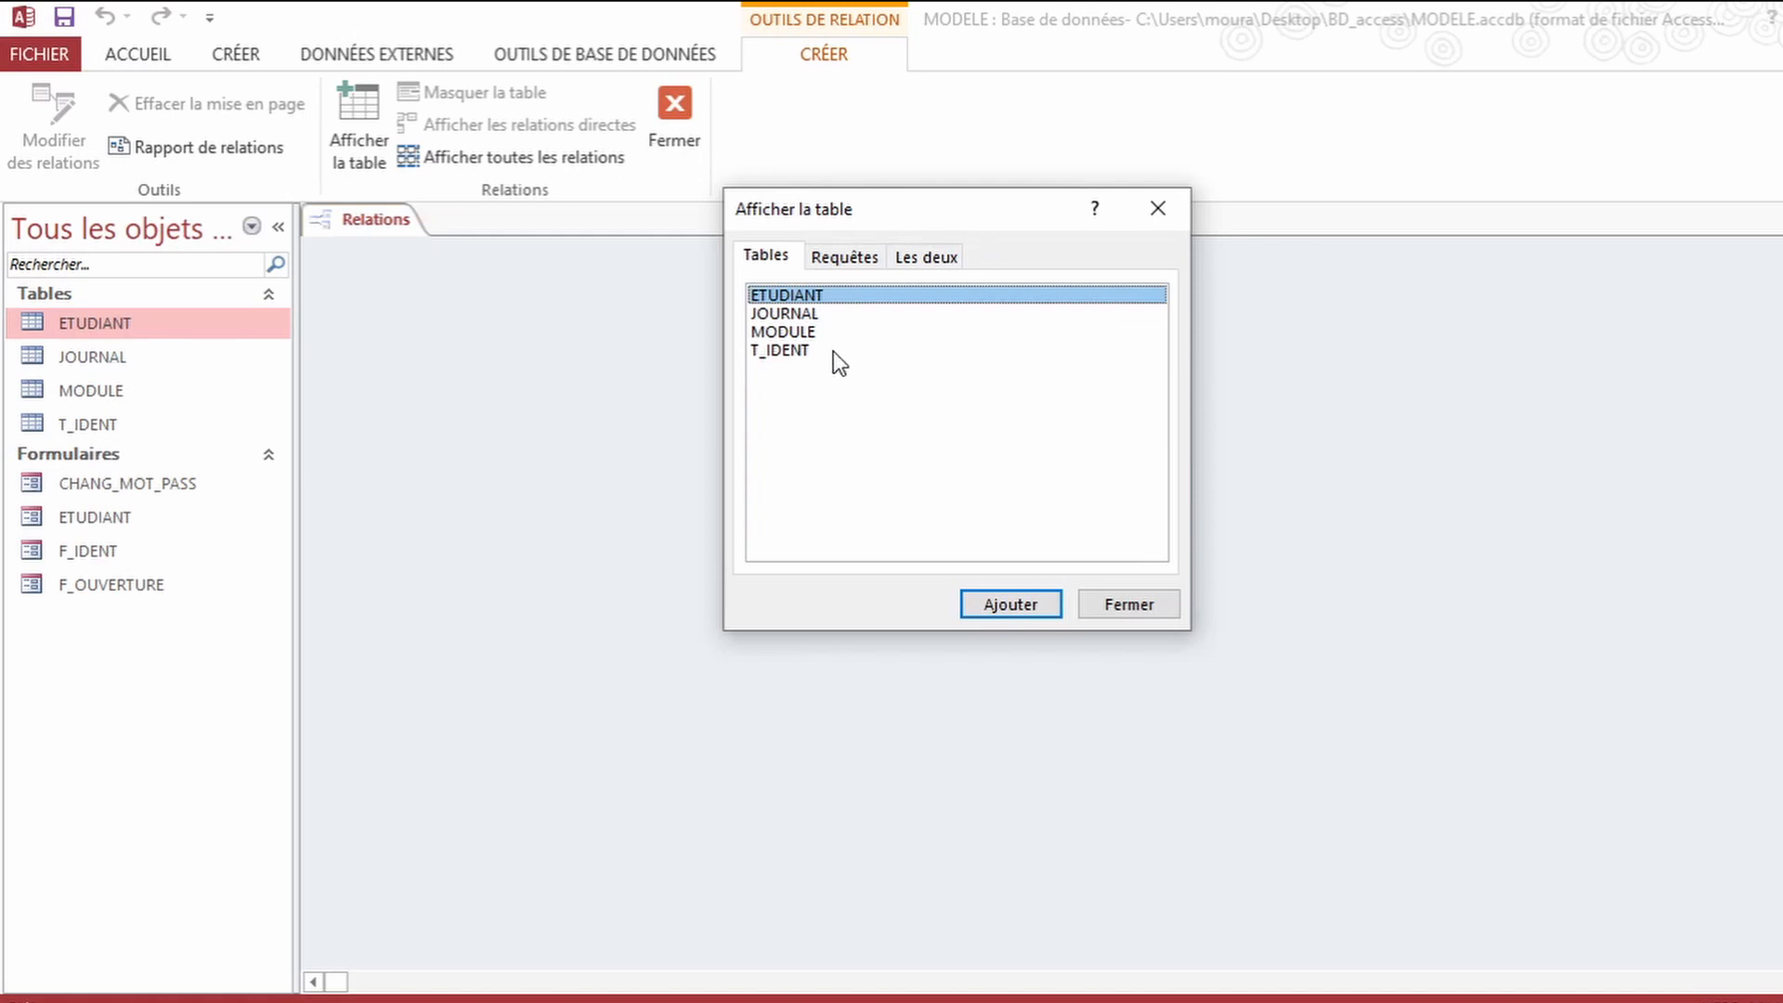
{"action": "left_click", "coordinate": [760, 337], "text": "ctrl"}
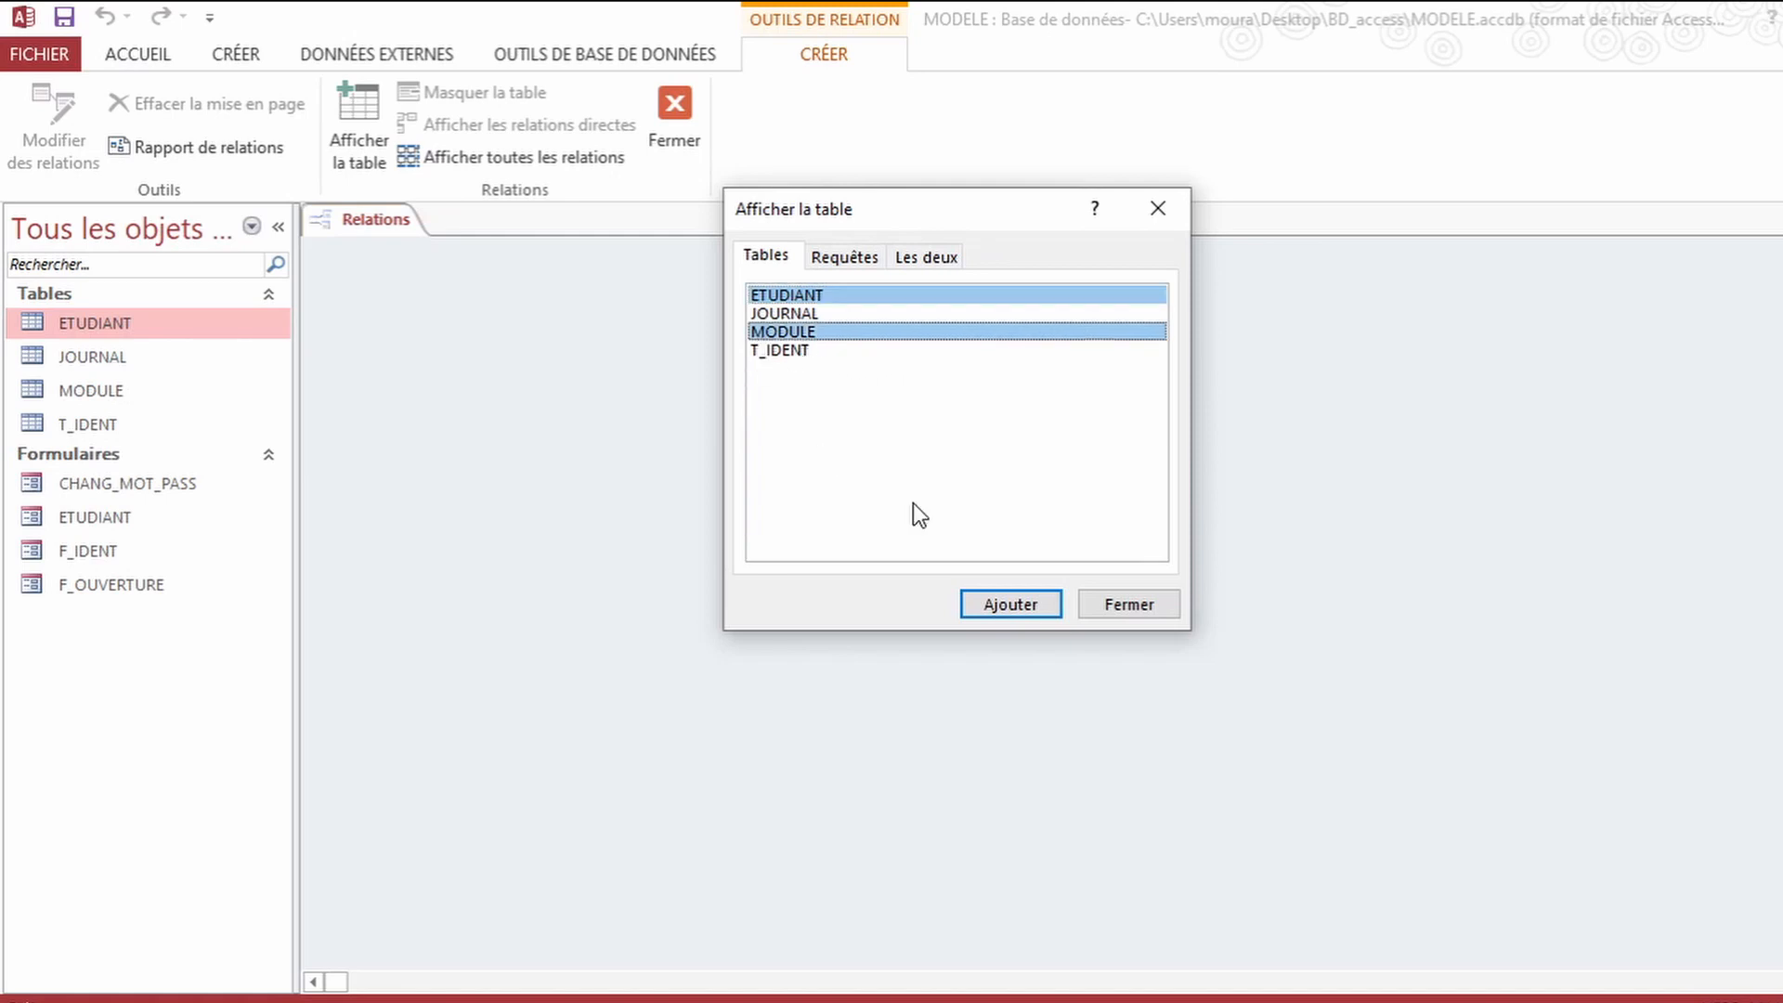
{"action": "left_click", "coordinate": [989, 608]}
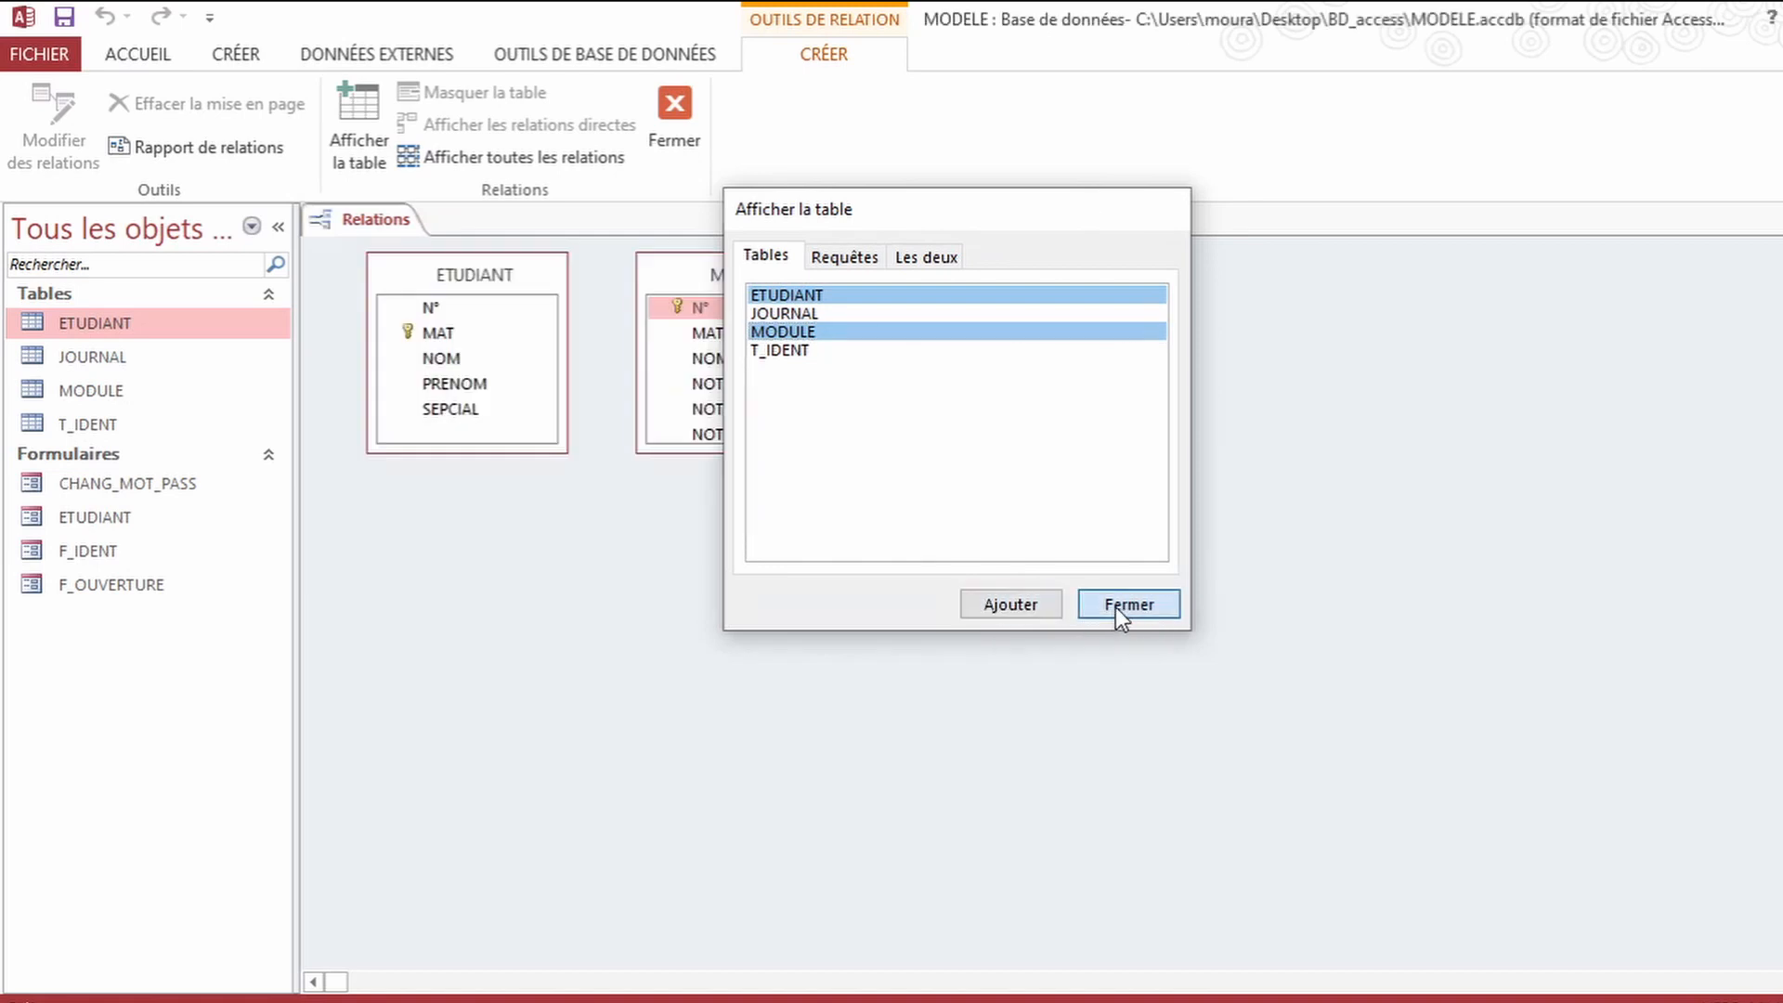
{"action": "left_click", "coordinate": [1124, 605]}
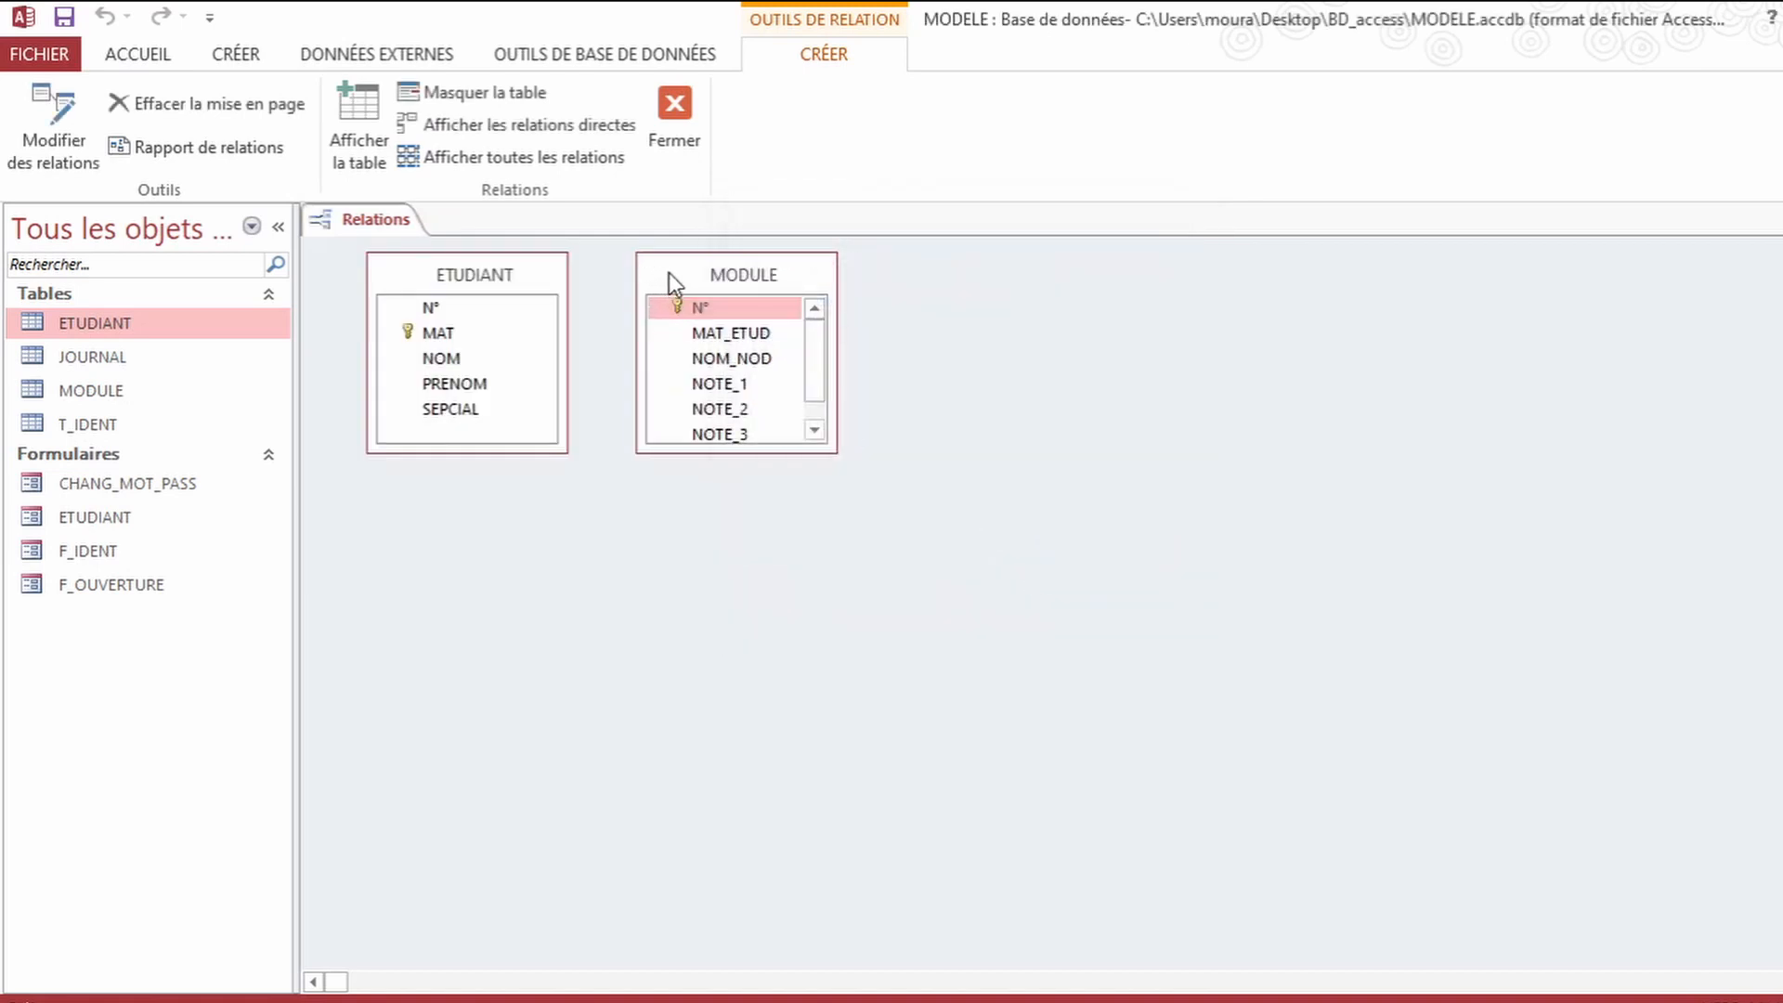
Step: Space the ETUDIANT and MODULE tables apart in the relationships layout and enlarge MODULE to show all its fields
{"action": "left_click_drag", "start_coordinate": [668, 271], "coordinate": [1044, 346]}
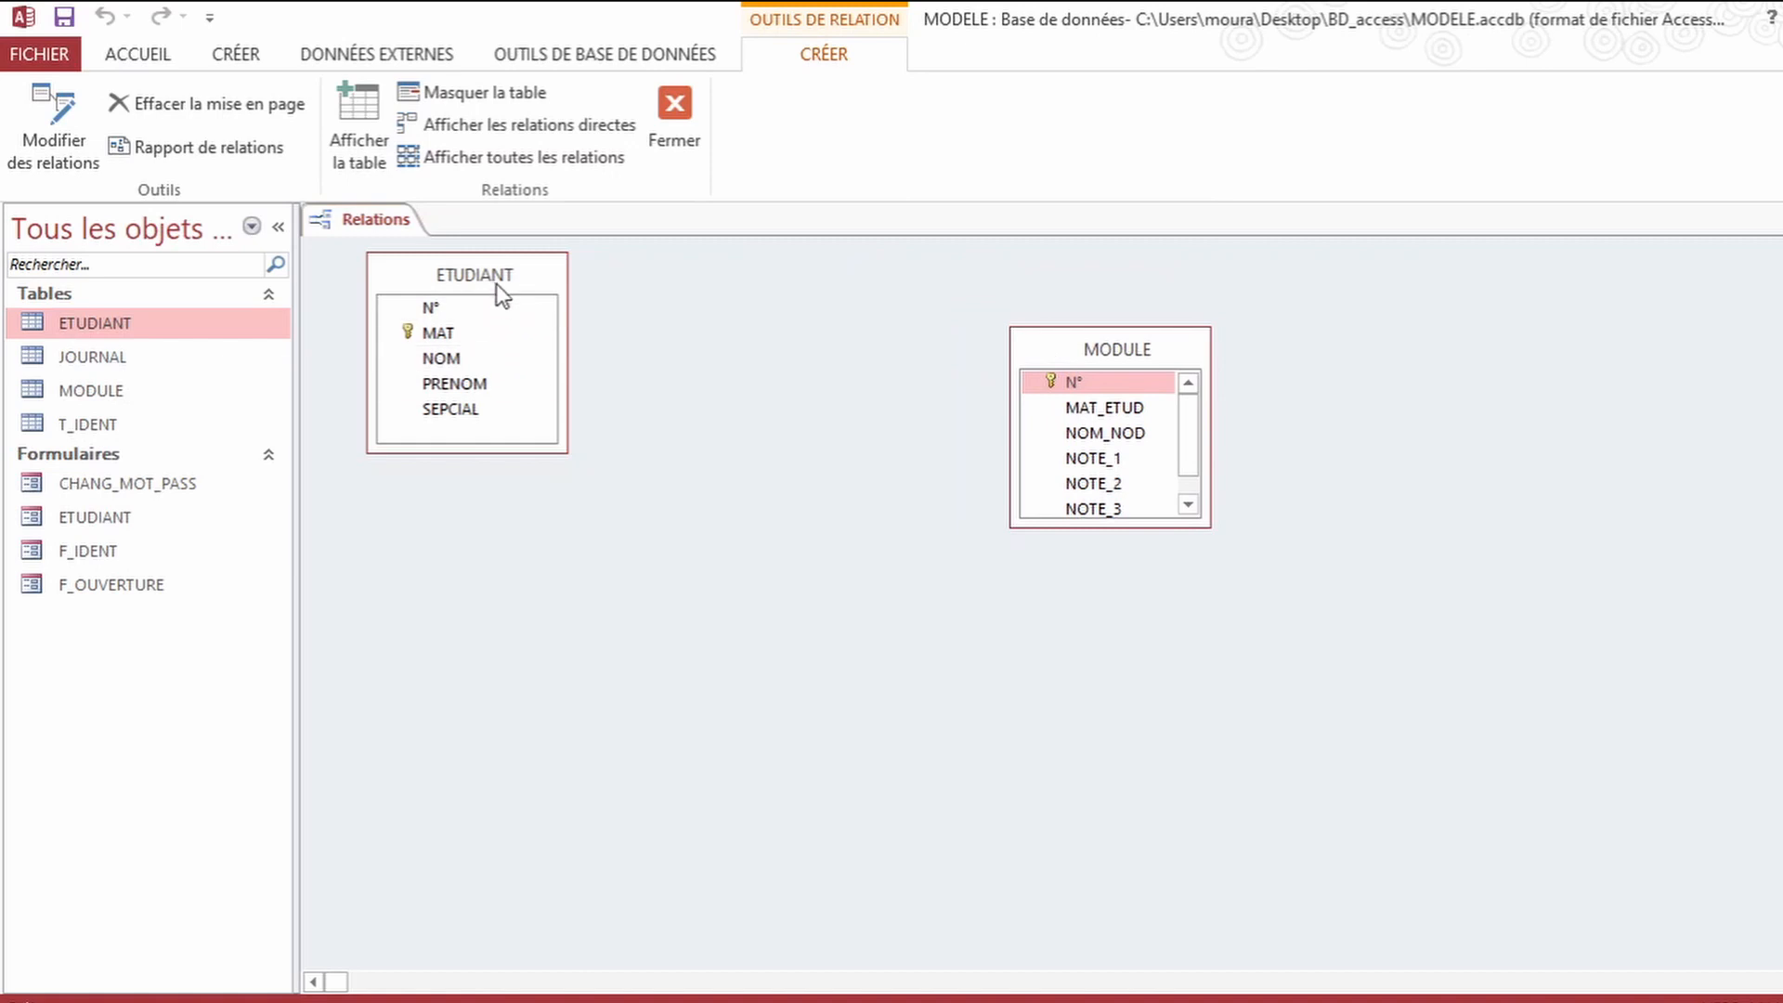
{"action": "left_click_drag", "start_coordinate": [498, 282], "coordinate": [637, 358]}
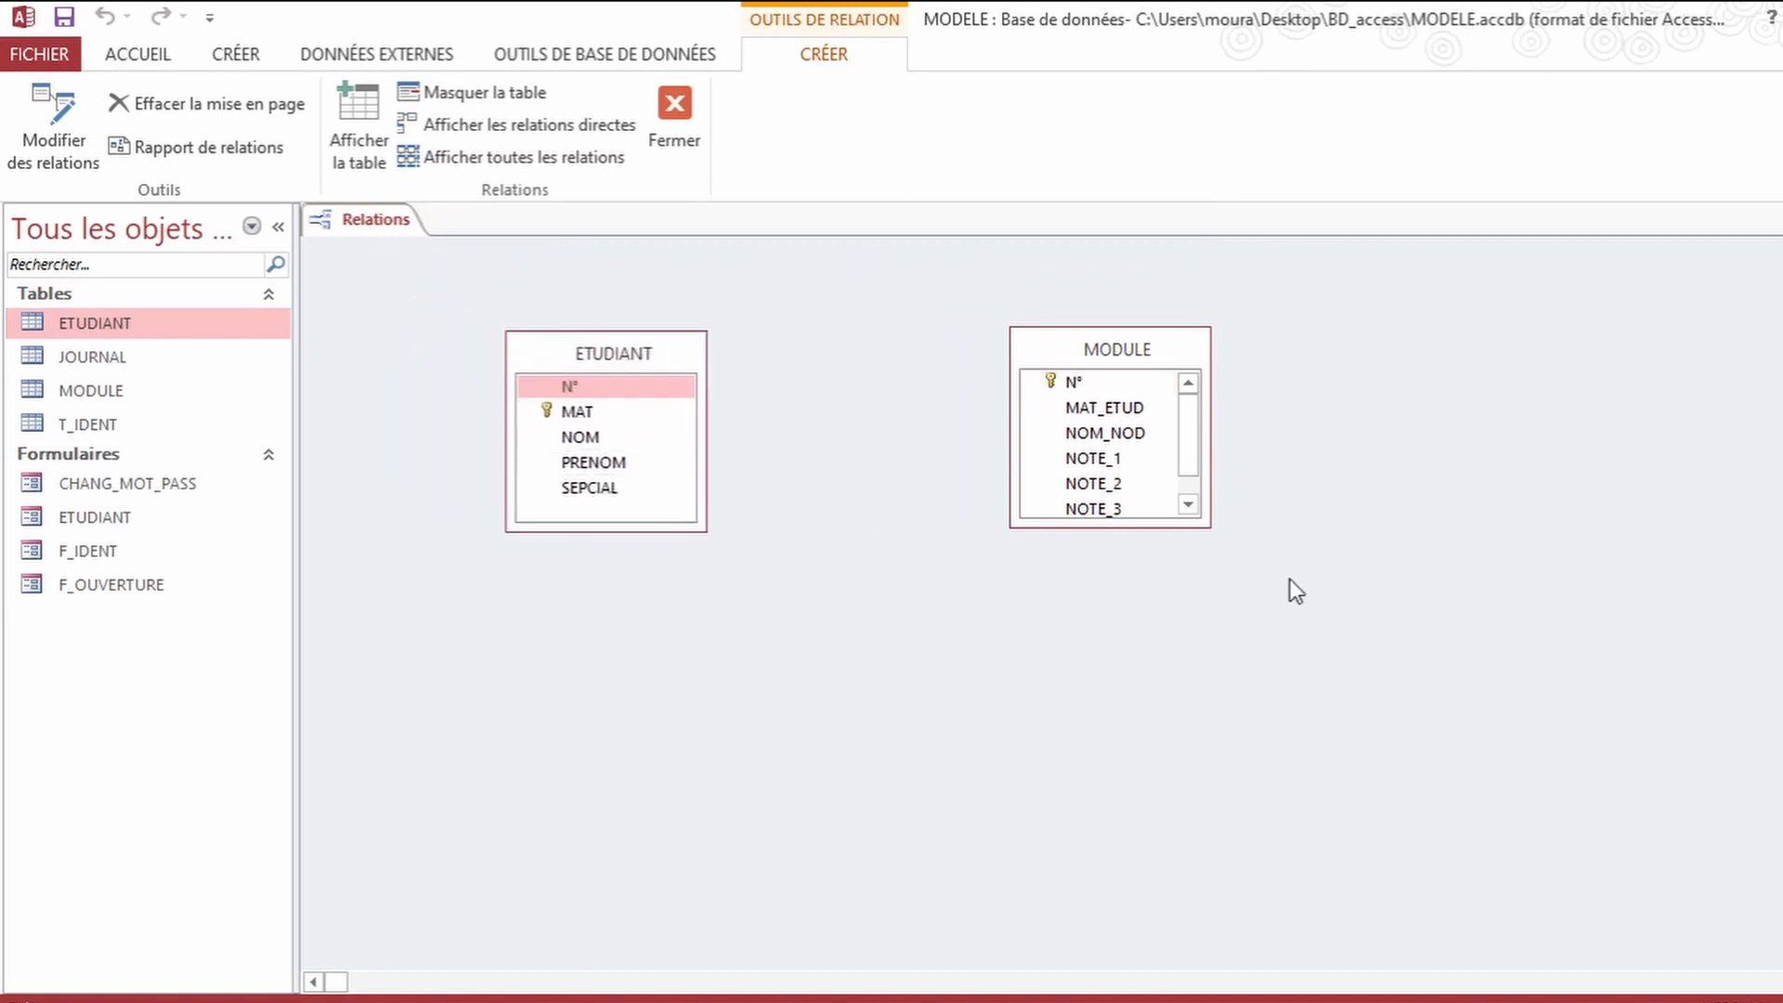
{"action": "left_click_drag", "start_coordinate": [1209, 525], "coordinate": [1226, 599]}
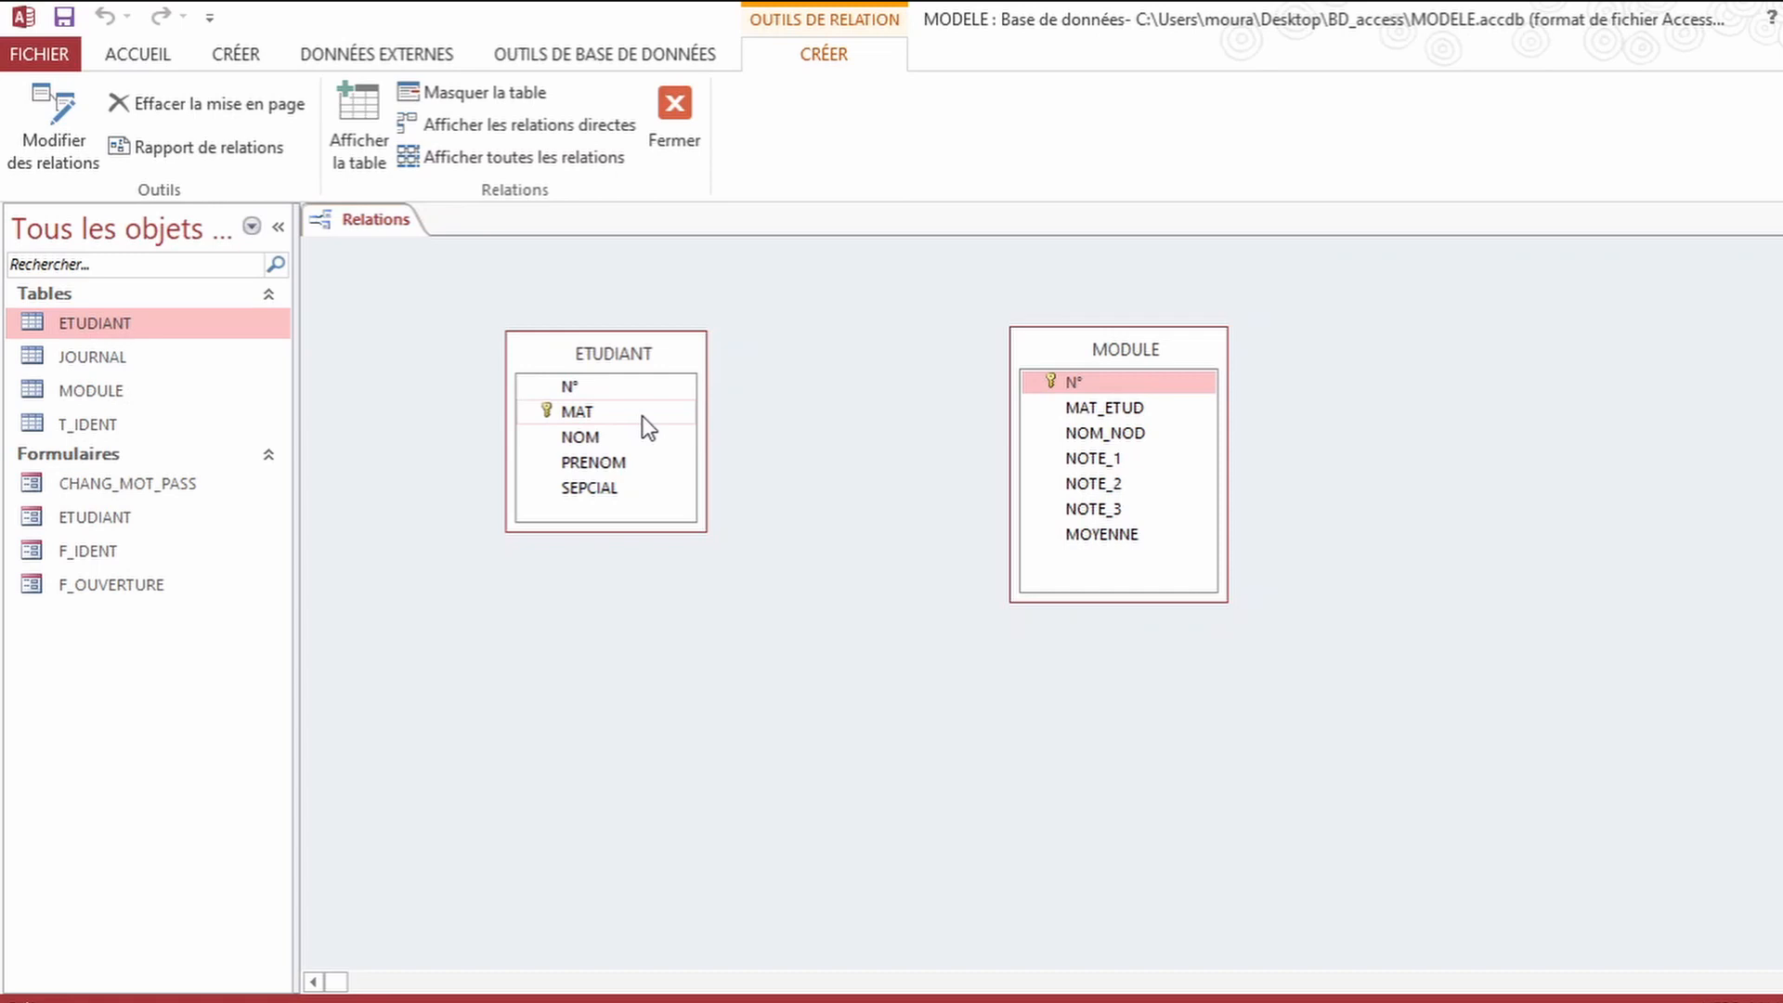
Step: Create a relationship from MAT in ETUDIANT to MAT_ETUD in MODULE with referential integrity enforced
{"action": "left_click_drag", "start_coordinate": [646, 415], "coordinate": [1043, 462]}
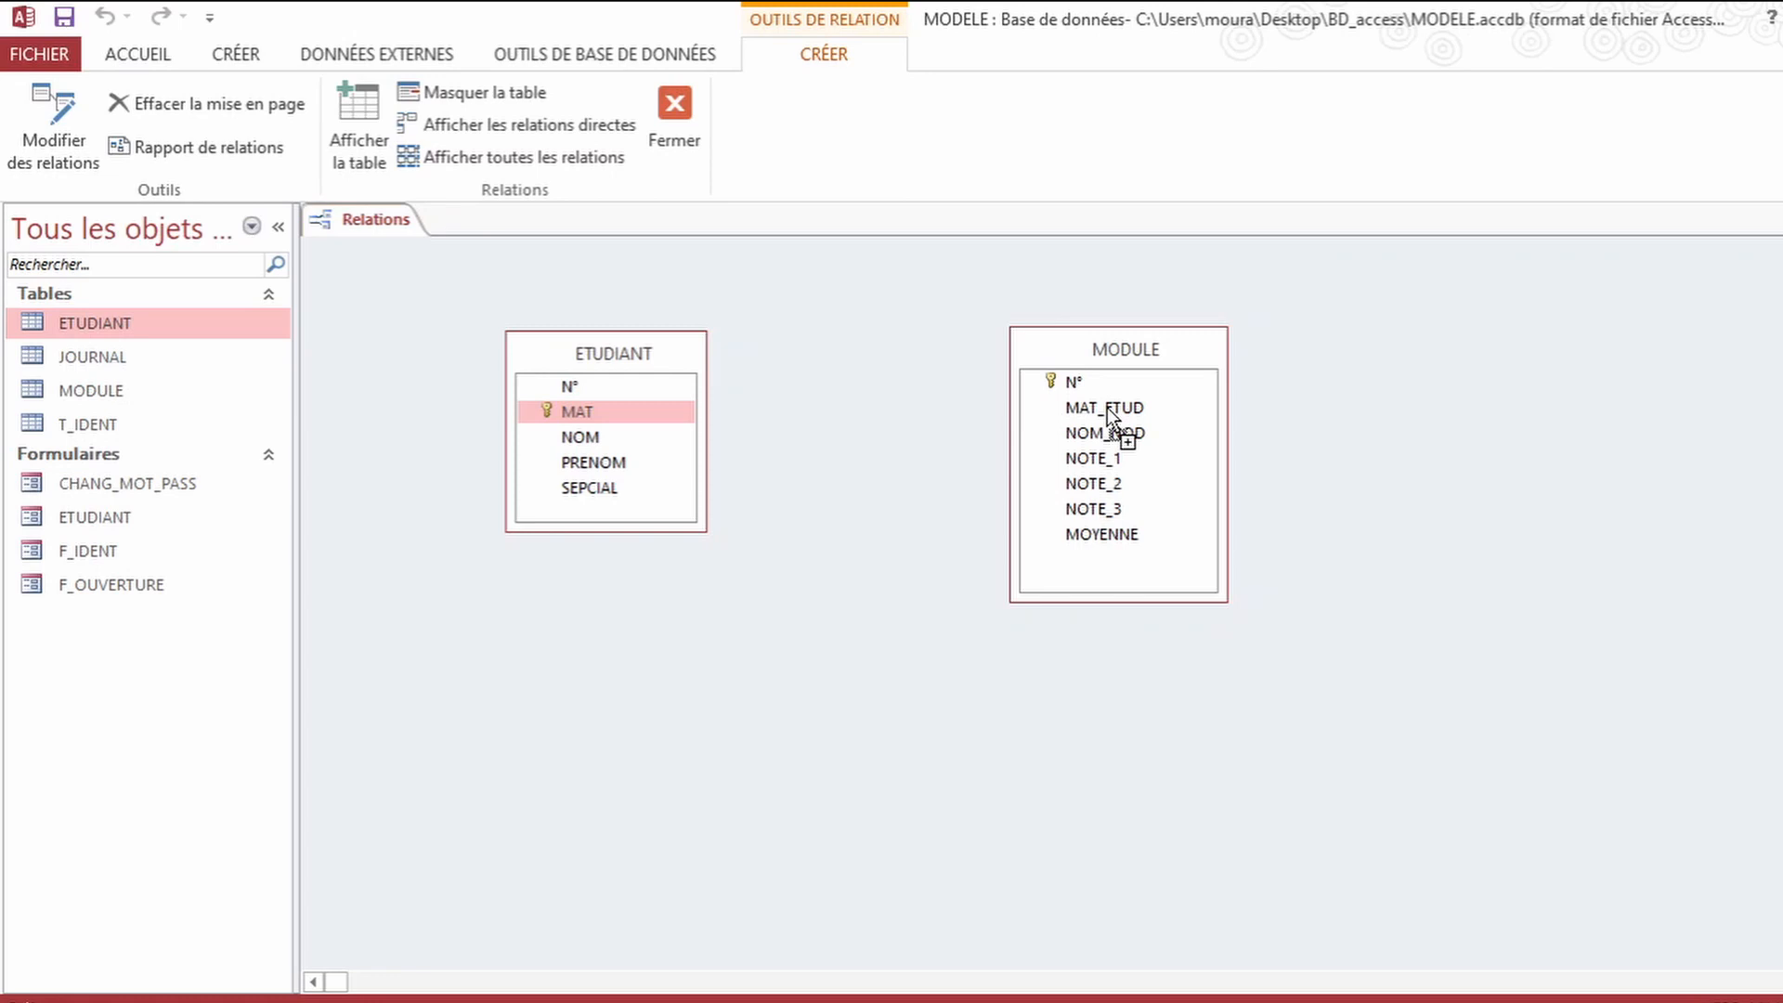
{"action": "left_click_drag", "start_coordinate": [1107, 409], "coordinate": [1107, 407]}
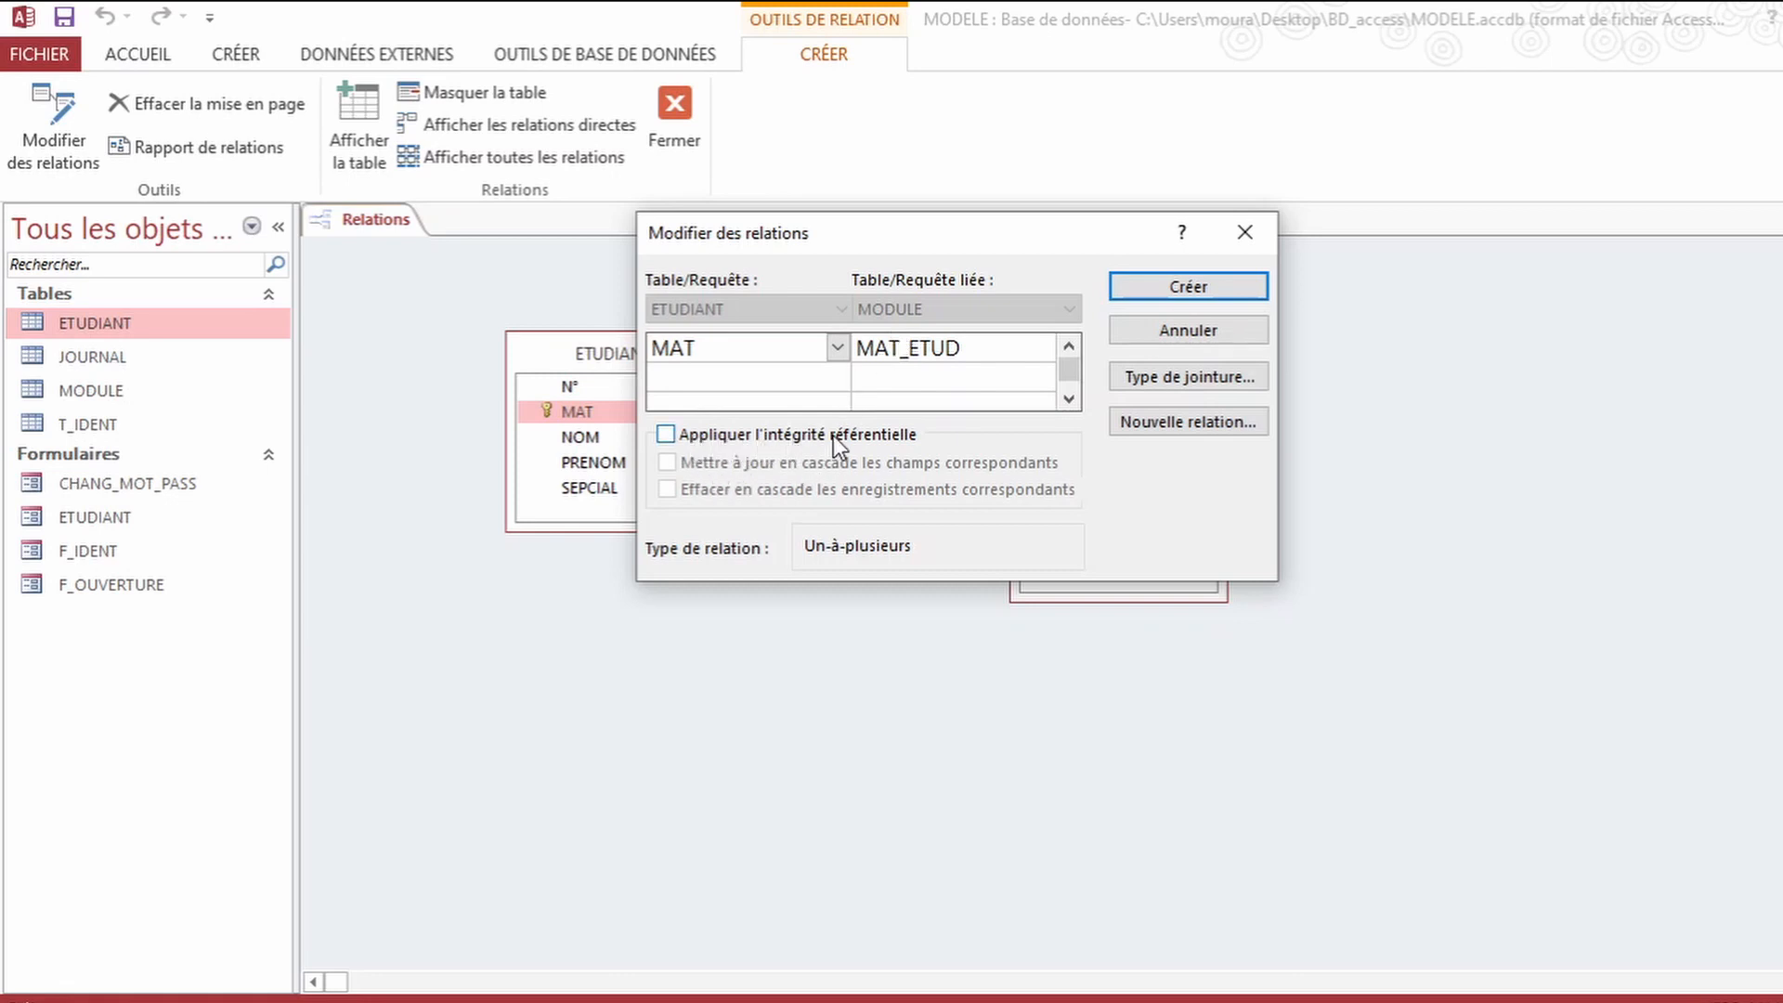
{"action": "left_click", "coordinate": [668, 436]}
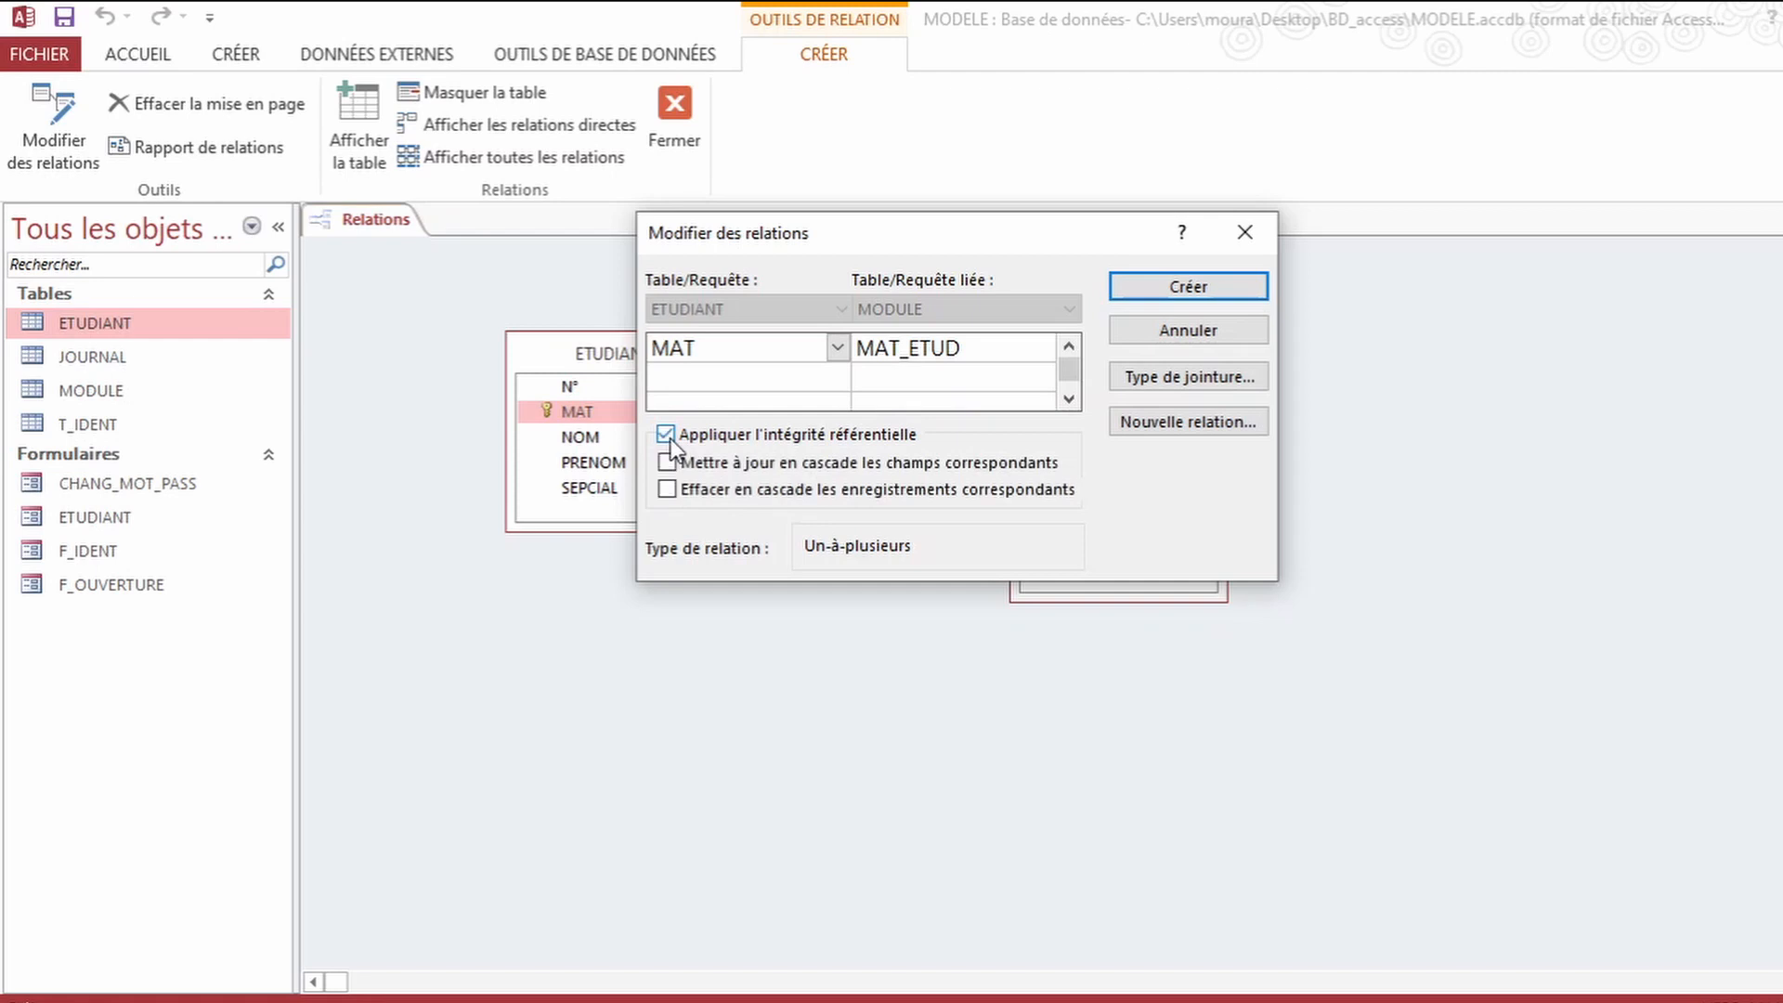
{"action": "left_click", "coordinate": [1176, 292]}
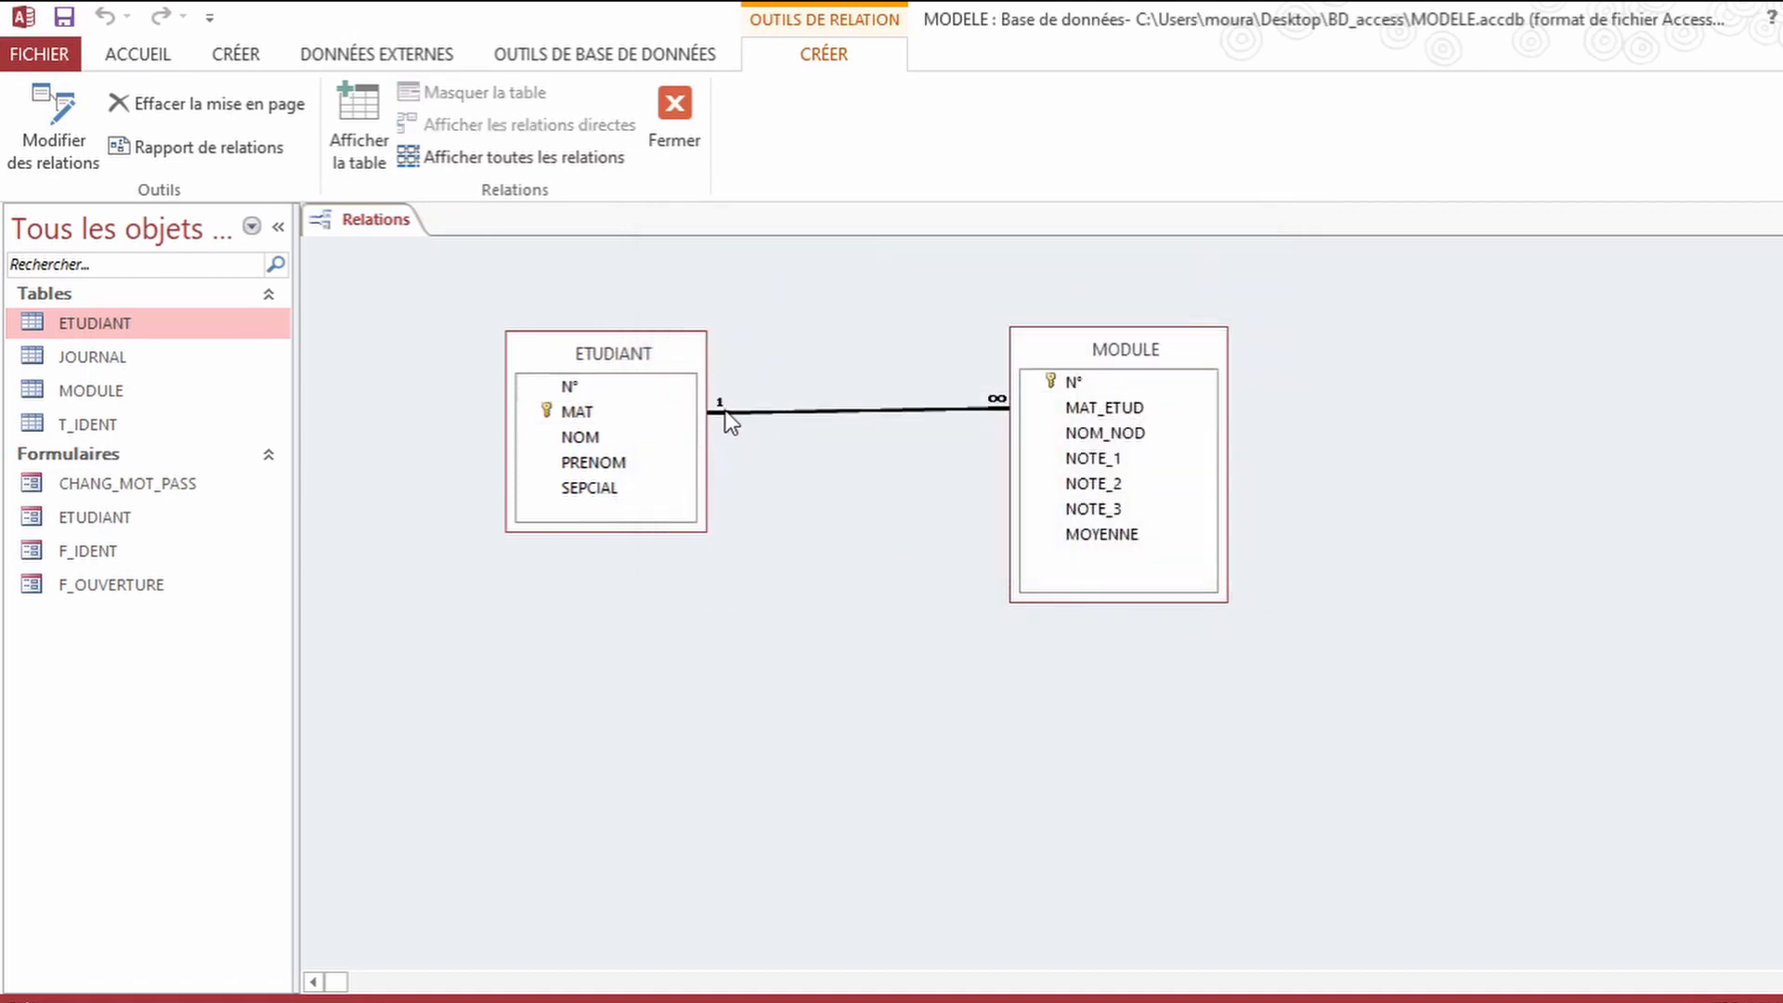
Step: Edit the ETUDIANT–MODULE relationship to enable cascading deletion of the corresponding records
{"action": "right_click", "coordinate": [852, 412]}
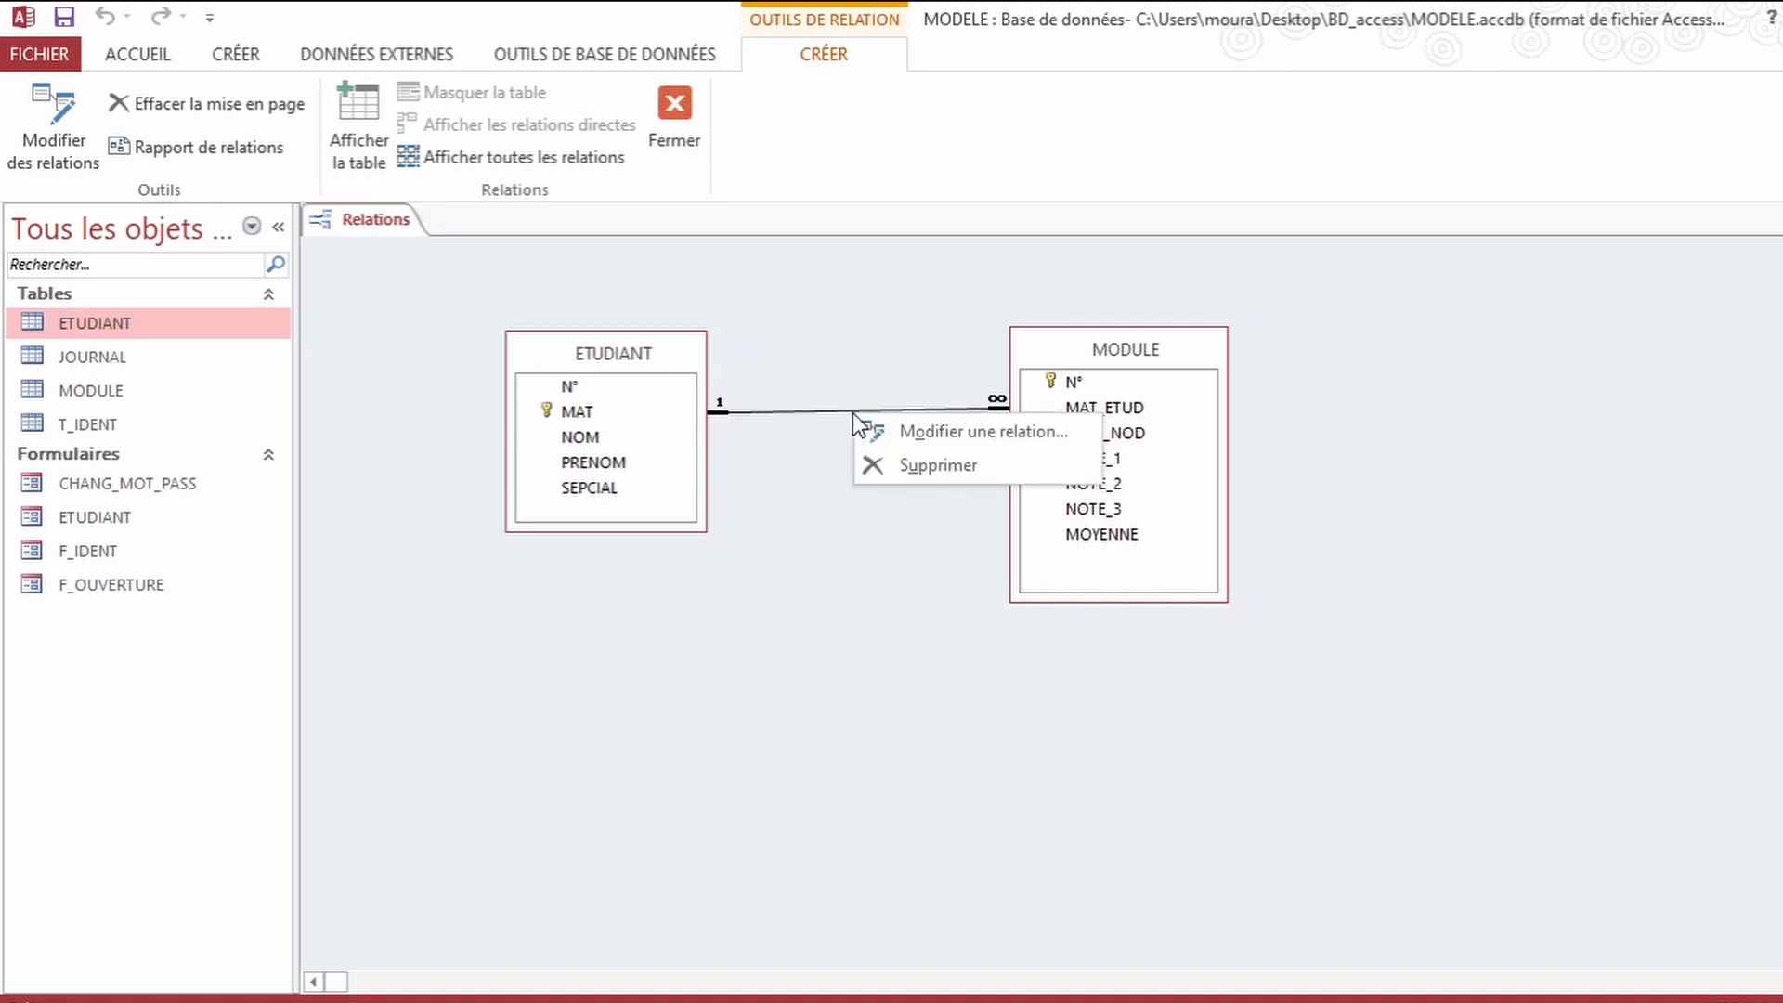
{"action": "left_click", "coordinate": [898, 427]}
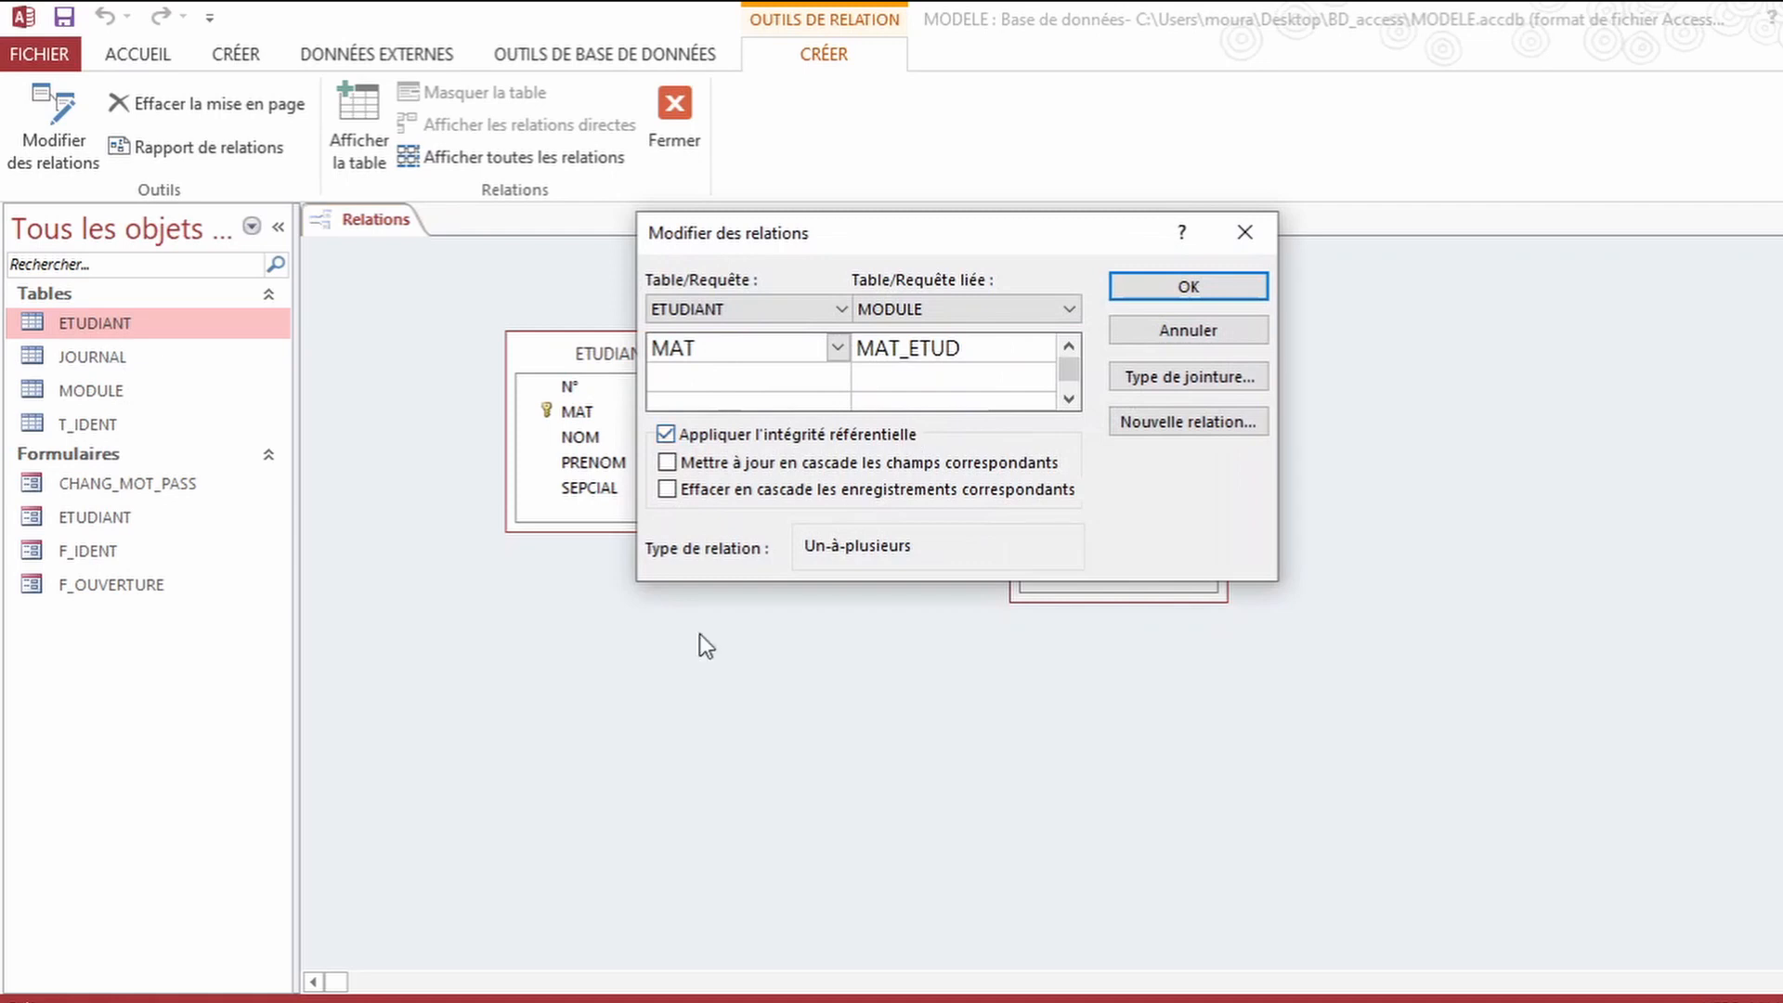
{"action": "left_click", "coordinate": [668, 490]}
{"action": "left_click", "coordinate": [1190, 286]}
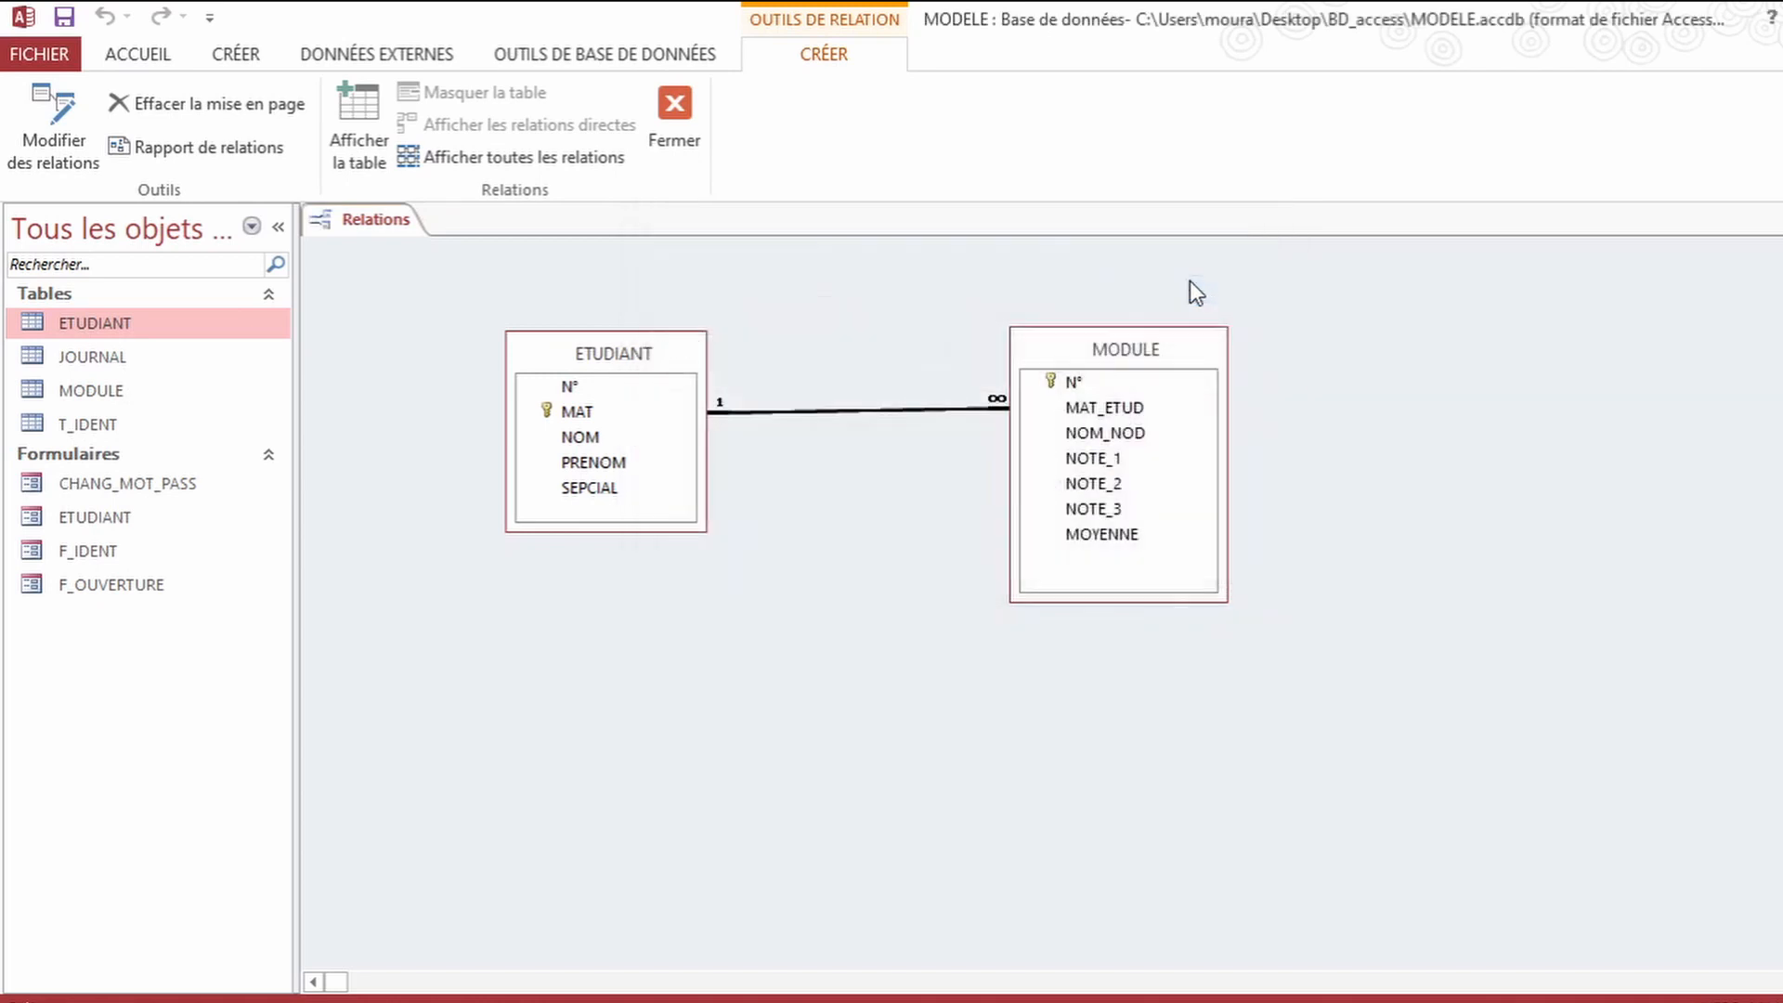
Step: Save the relationships layout and close it
{"action": "right_click", "coordinate": [356, 220]}
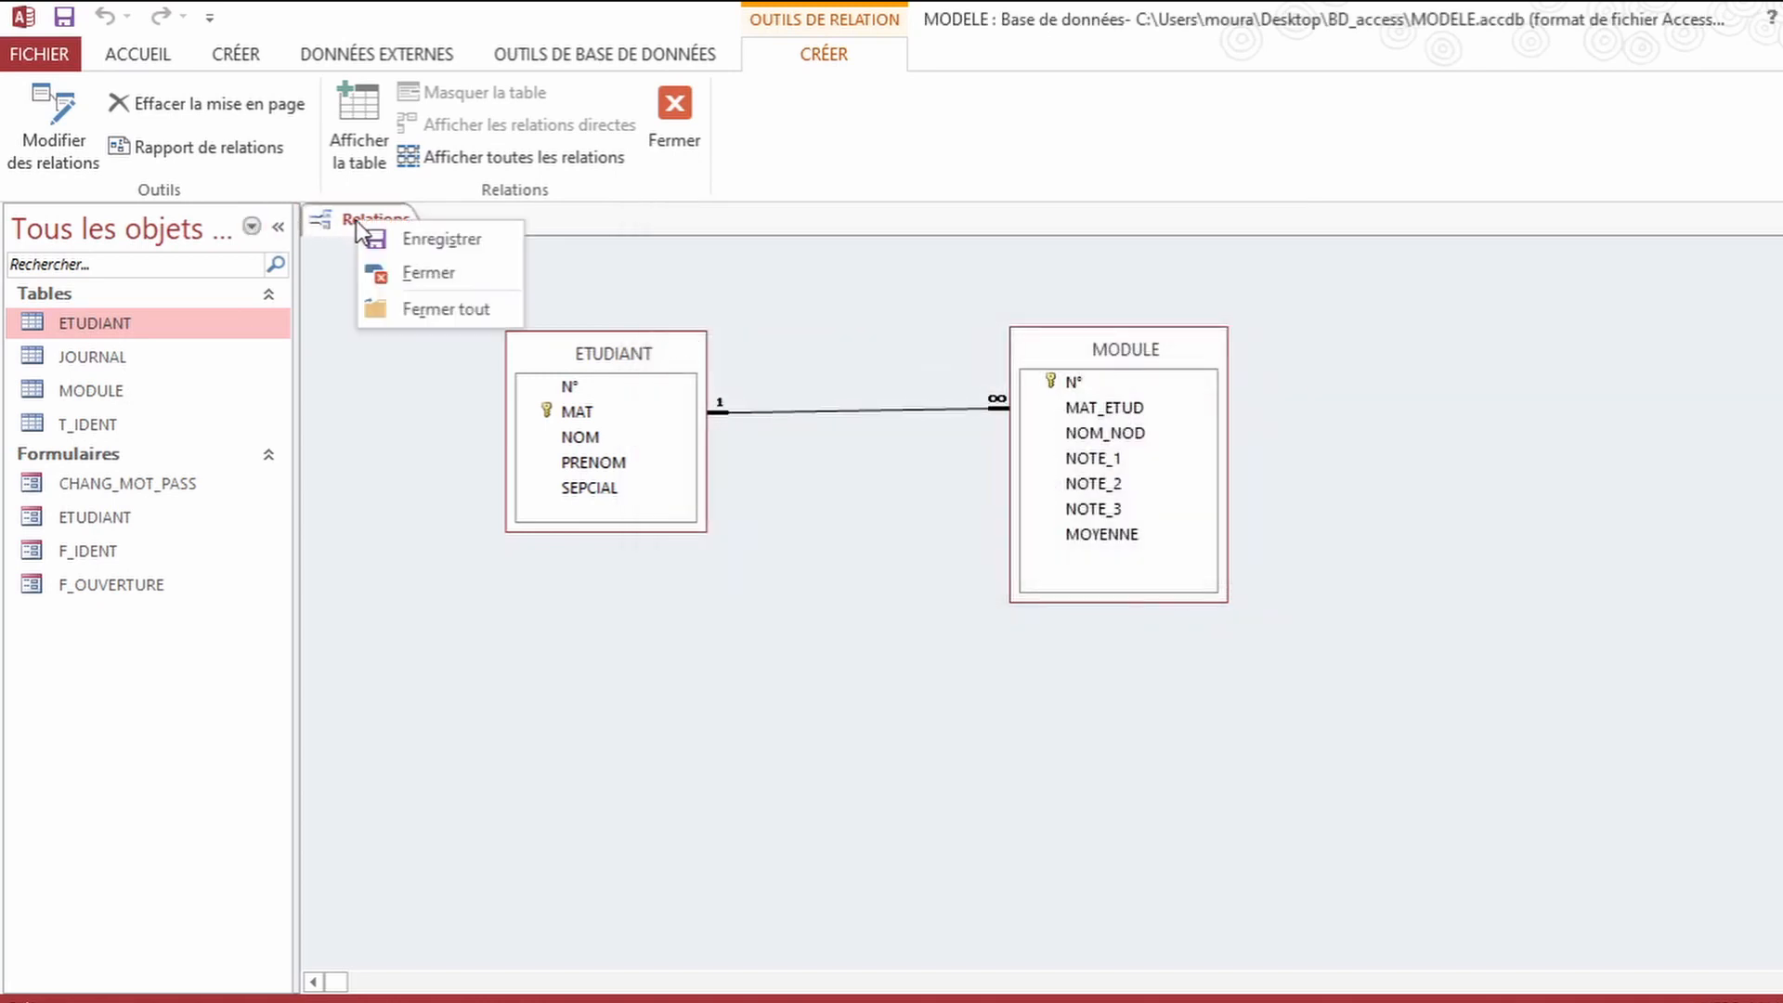
{"action": "left_click", "coordinate": [433, 234]}
{"action": "right_click", "coordinate": [407, 222]}
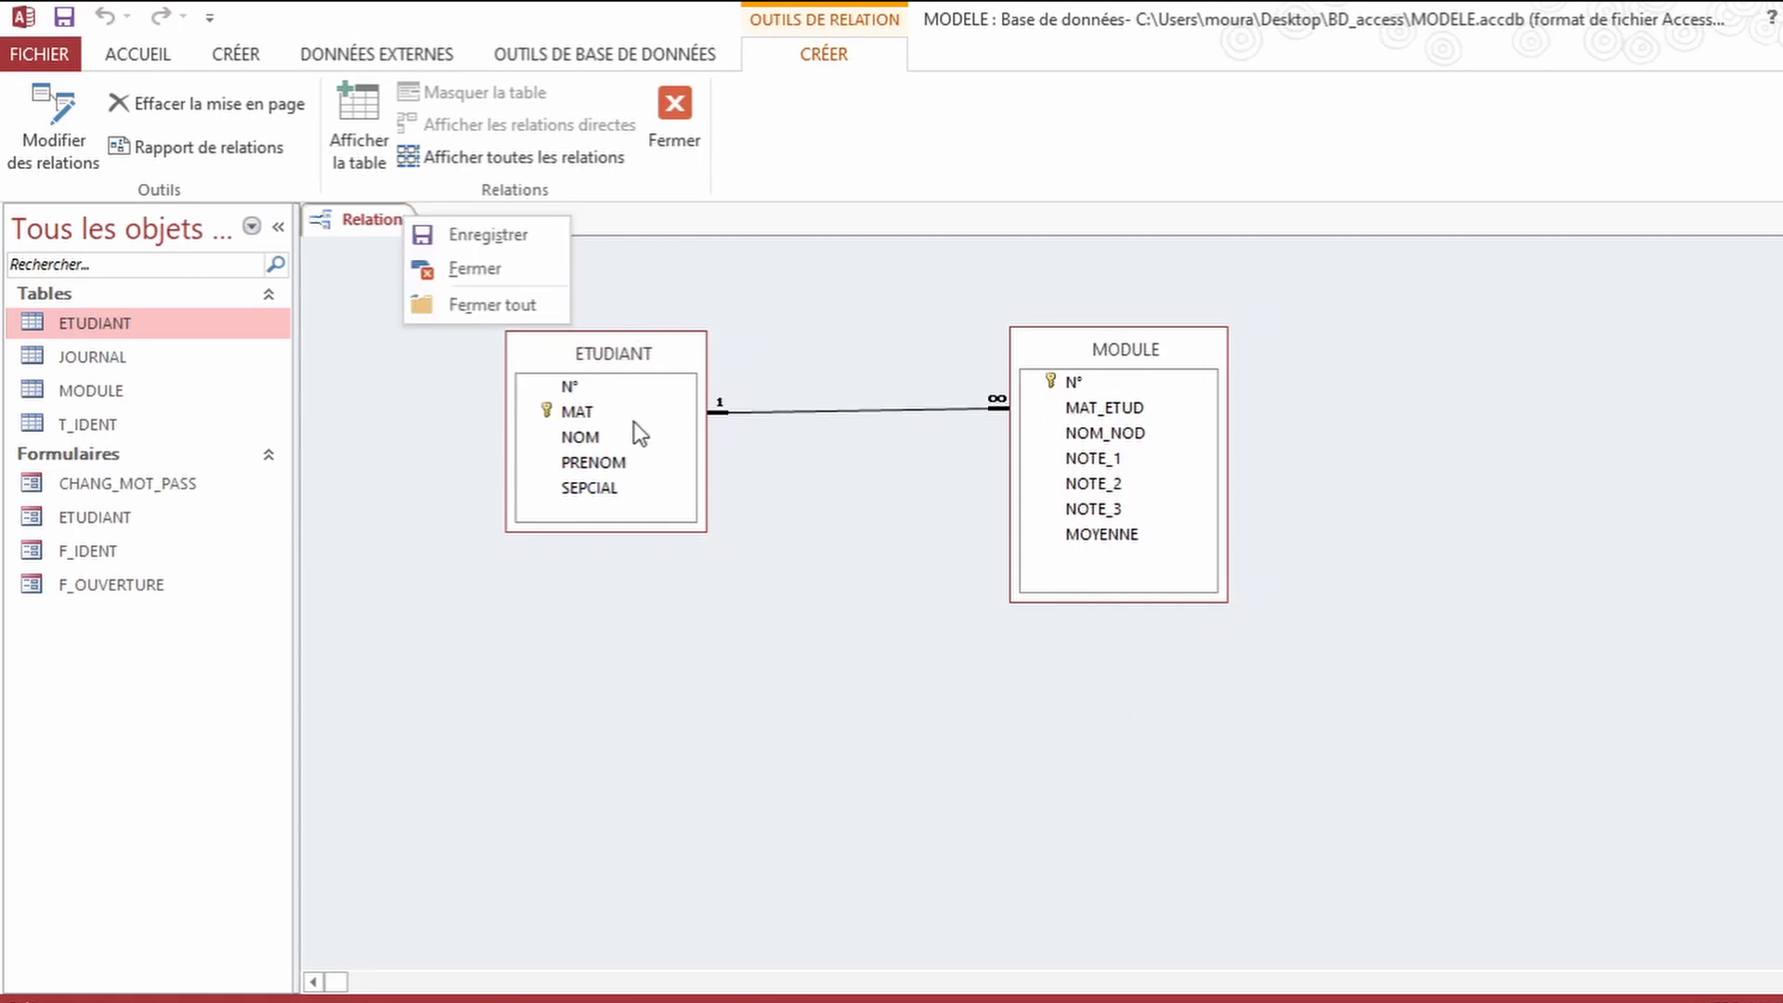
{"action": "left_click", "coordinate": [514, 273]}
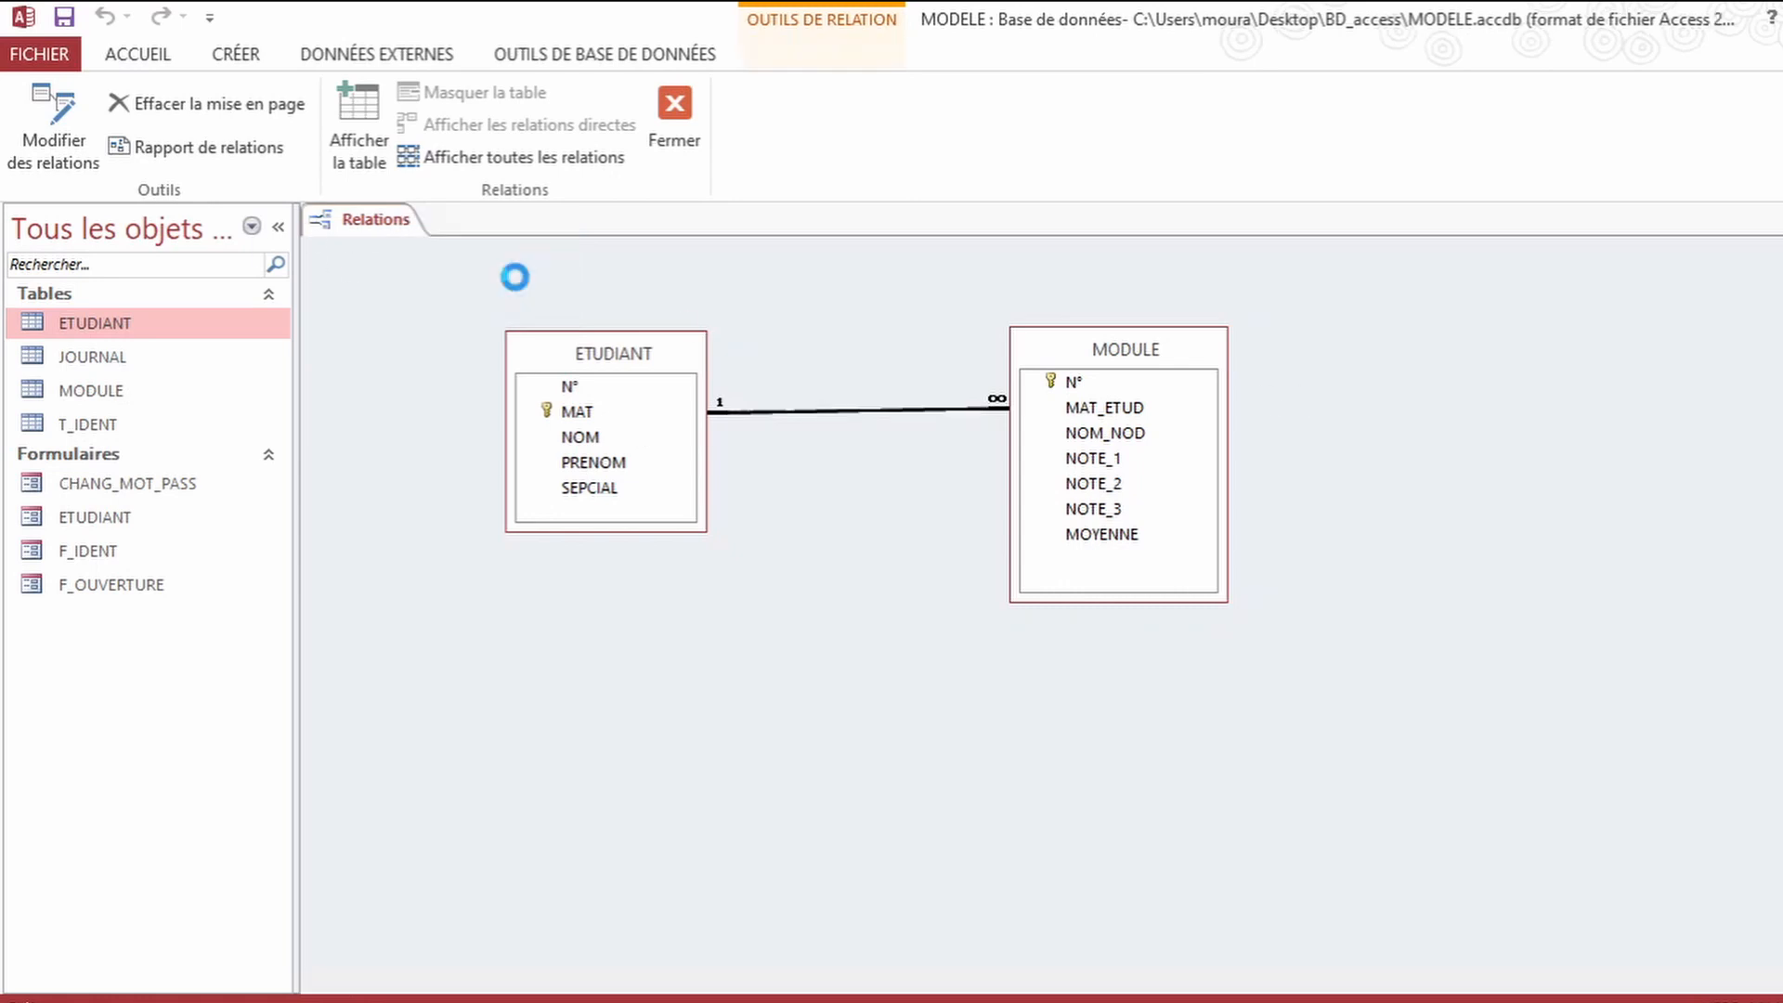
Step: Open the ETUDIANT table, set SEPCIAL to INFO for the third student, and save and close the table
{"action": "double_click", "coordinate": [90, 327]}
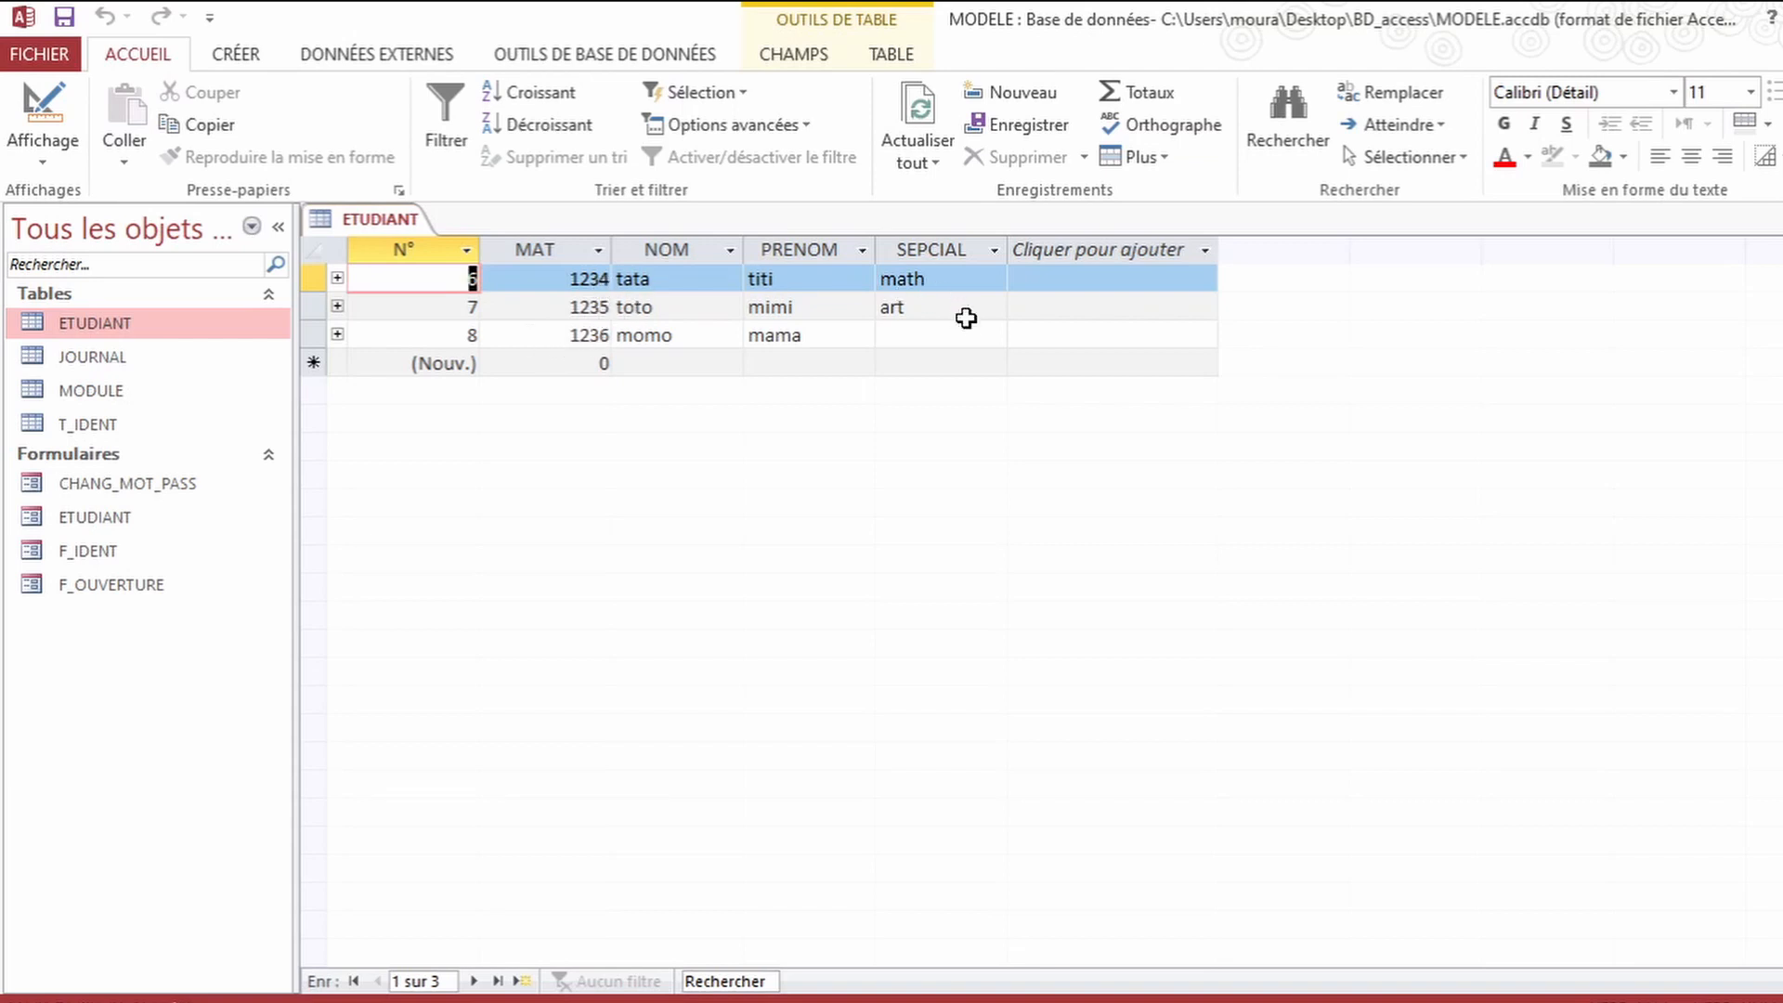
{"action": "left_click", "coordinate": [924, 339]}
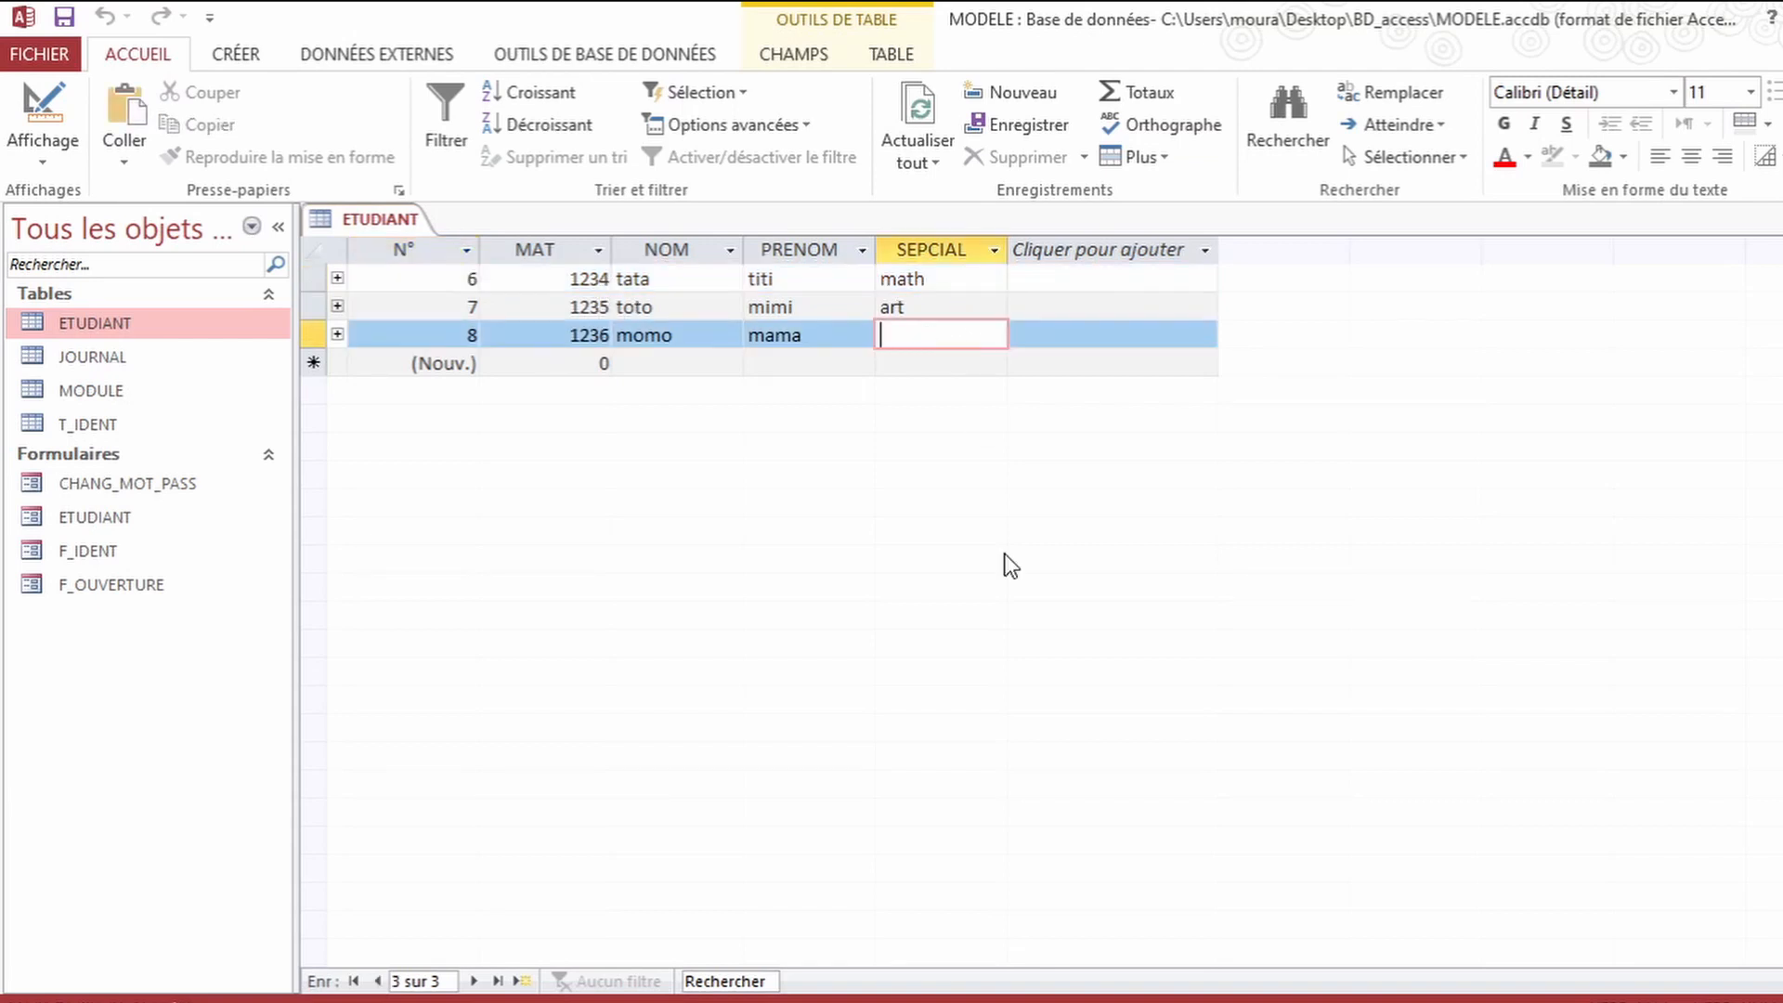
{"action": "type", "text": "INFO"}
{"action": "right_click", "coordinate": [401, 221]}
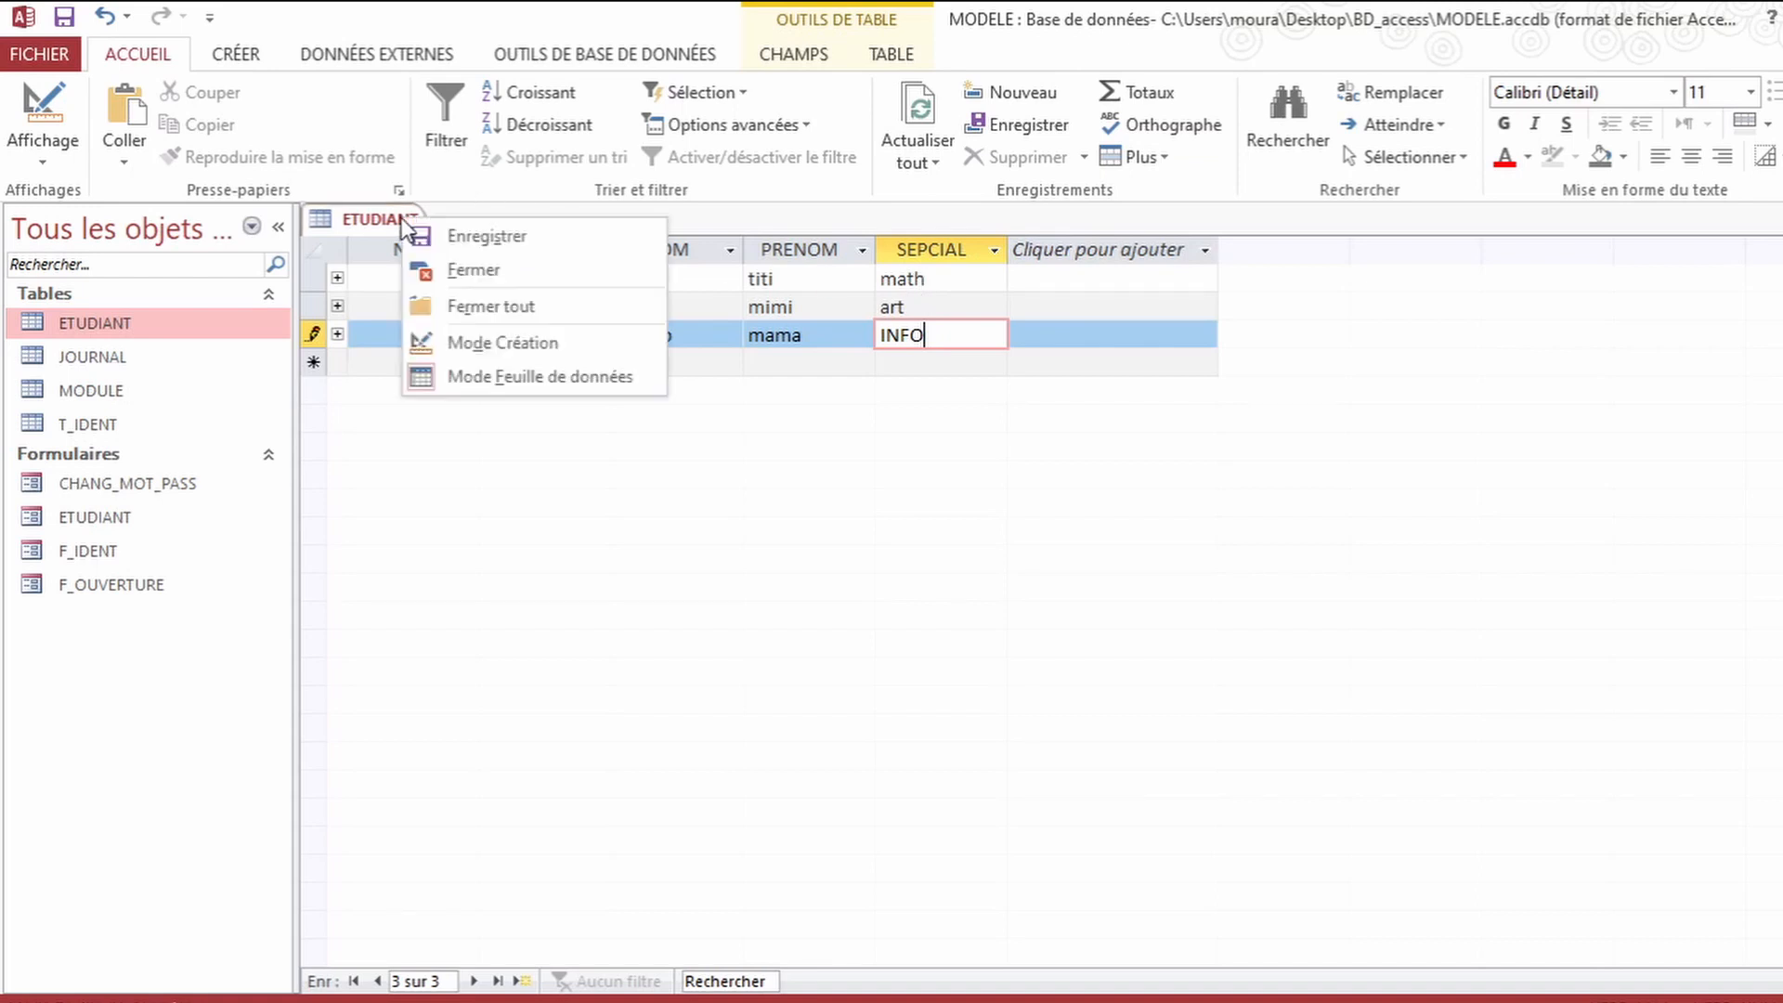
{"action": "left_click", "coordinate": [467, 235]}
{"action": "right_click", "coordinate": [402, 225]}
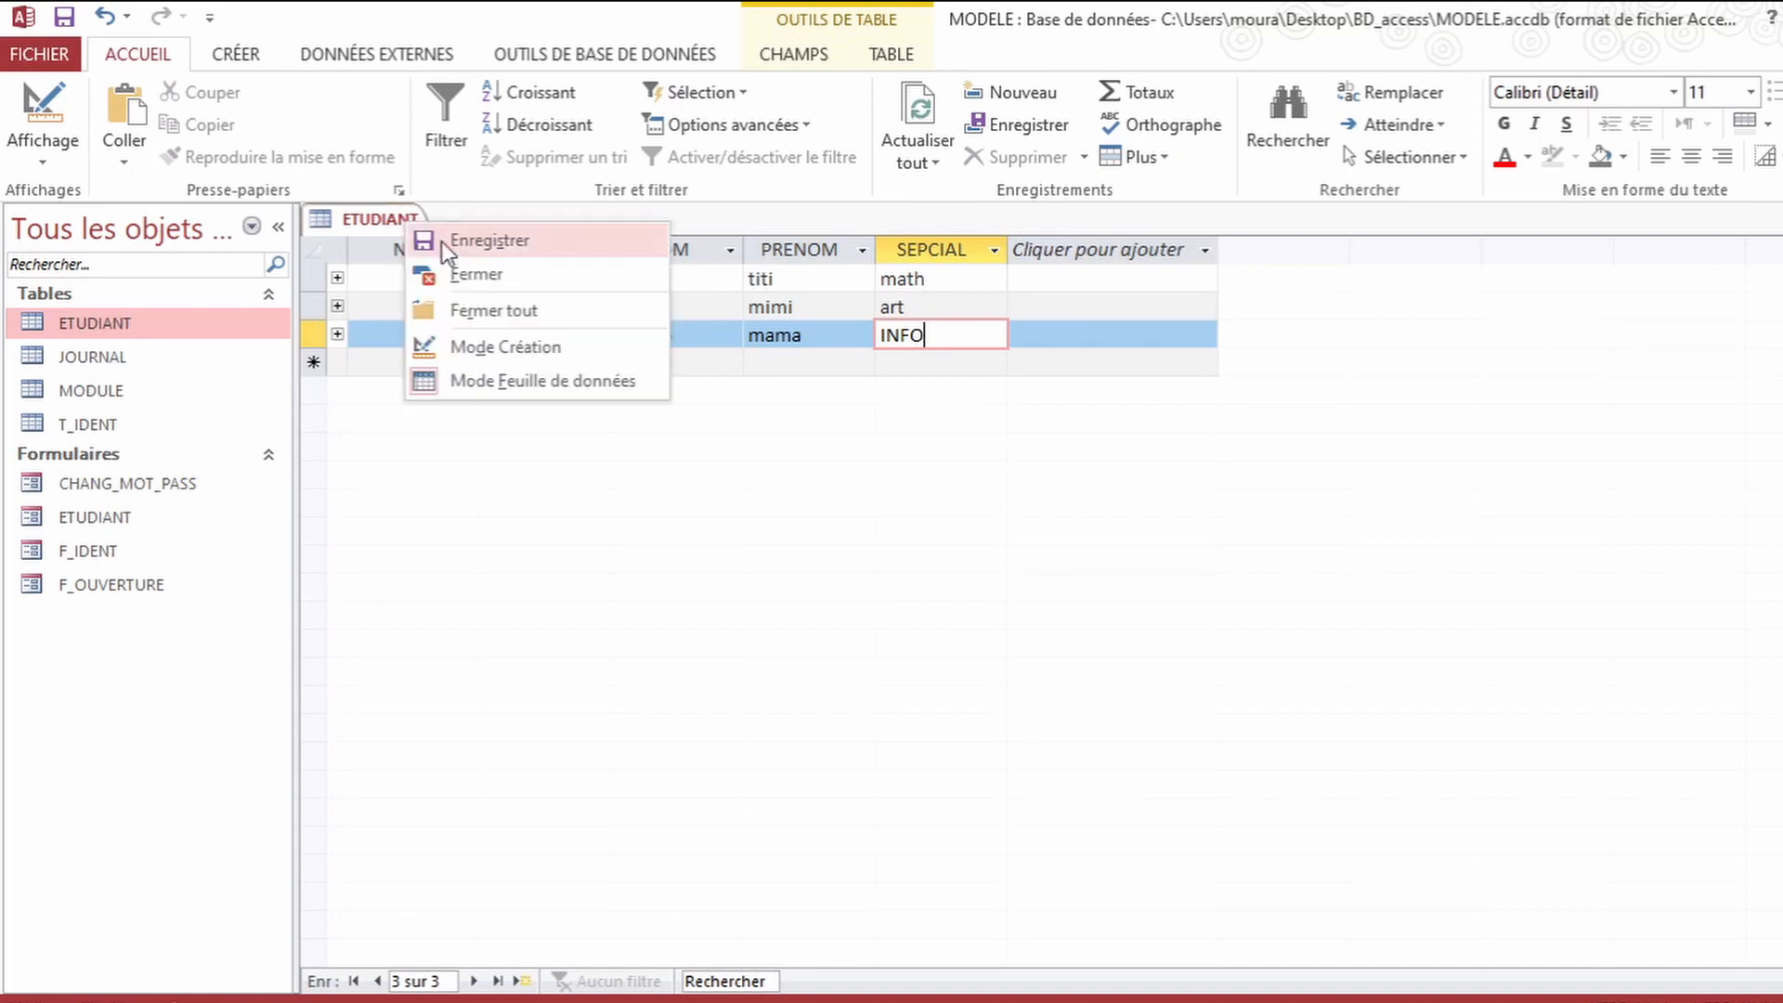
{"action": "left_click", "coordinate": [473, 277]}
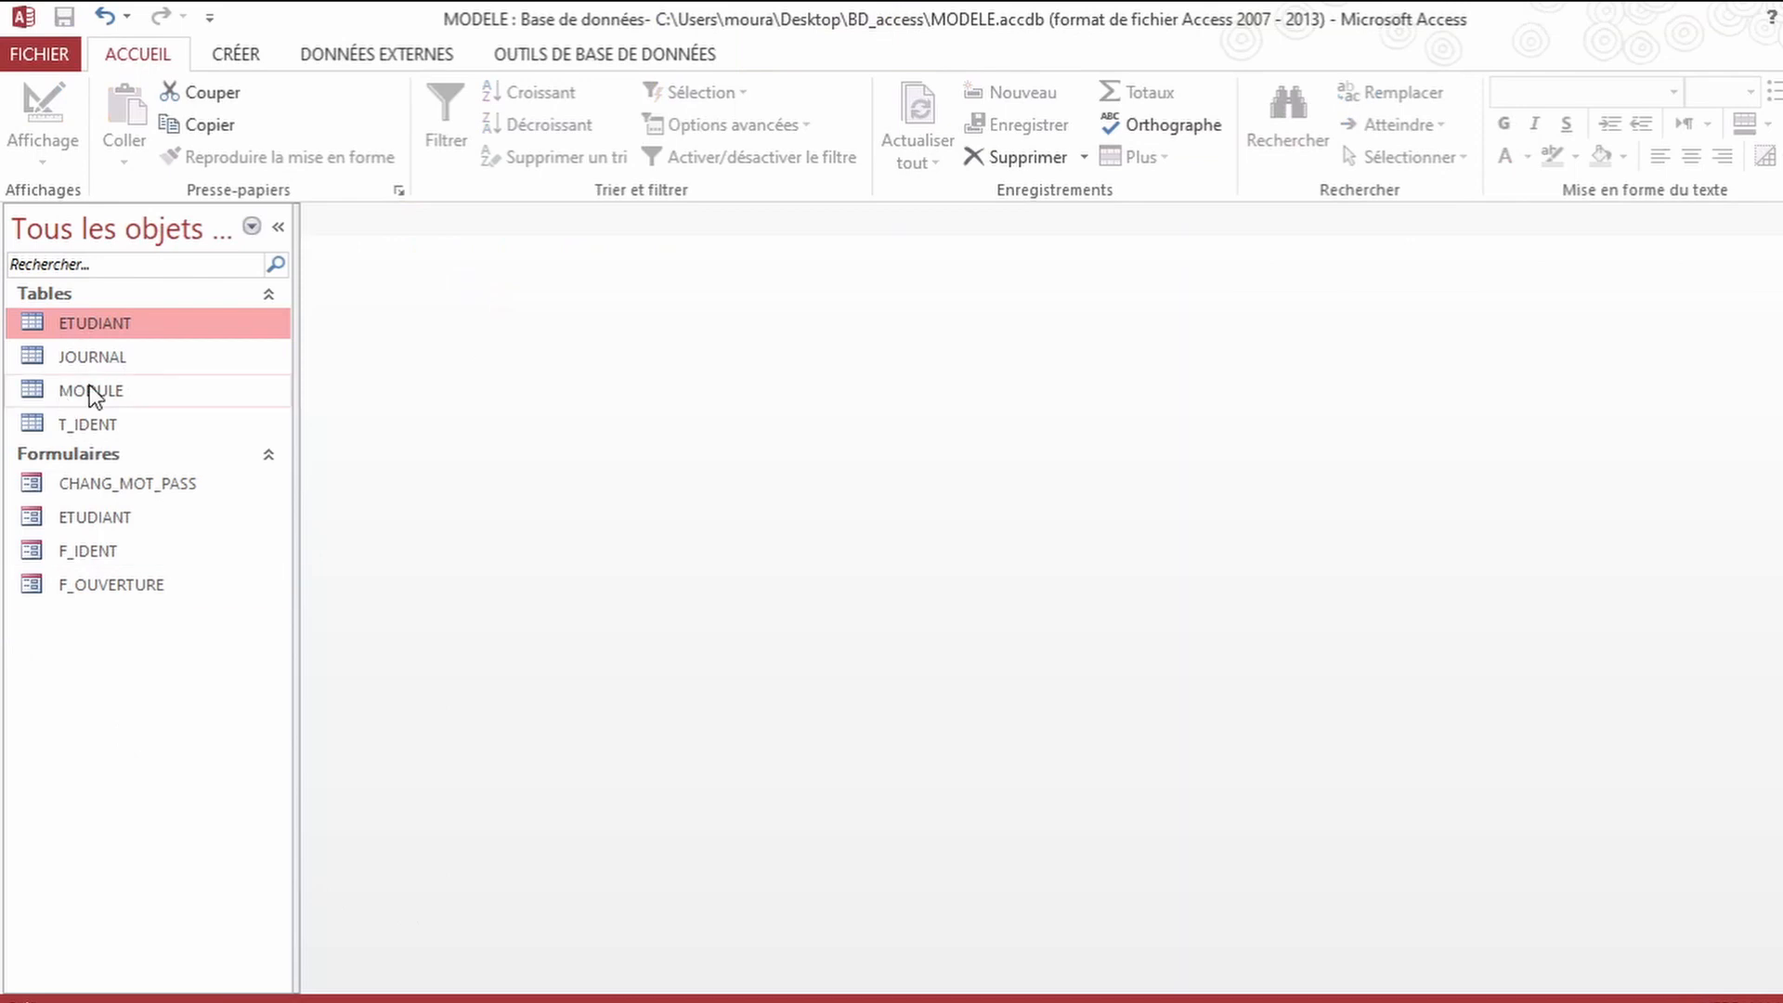
Step: Open the MODULE table and start its first record with the first student's MAT number and module name MATH
{"action": "left_click", "coordinate": [93, 392]}
{"action": "double_click", "coordinate": [93, 392]}
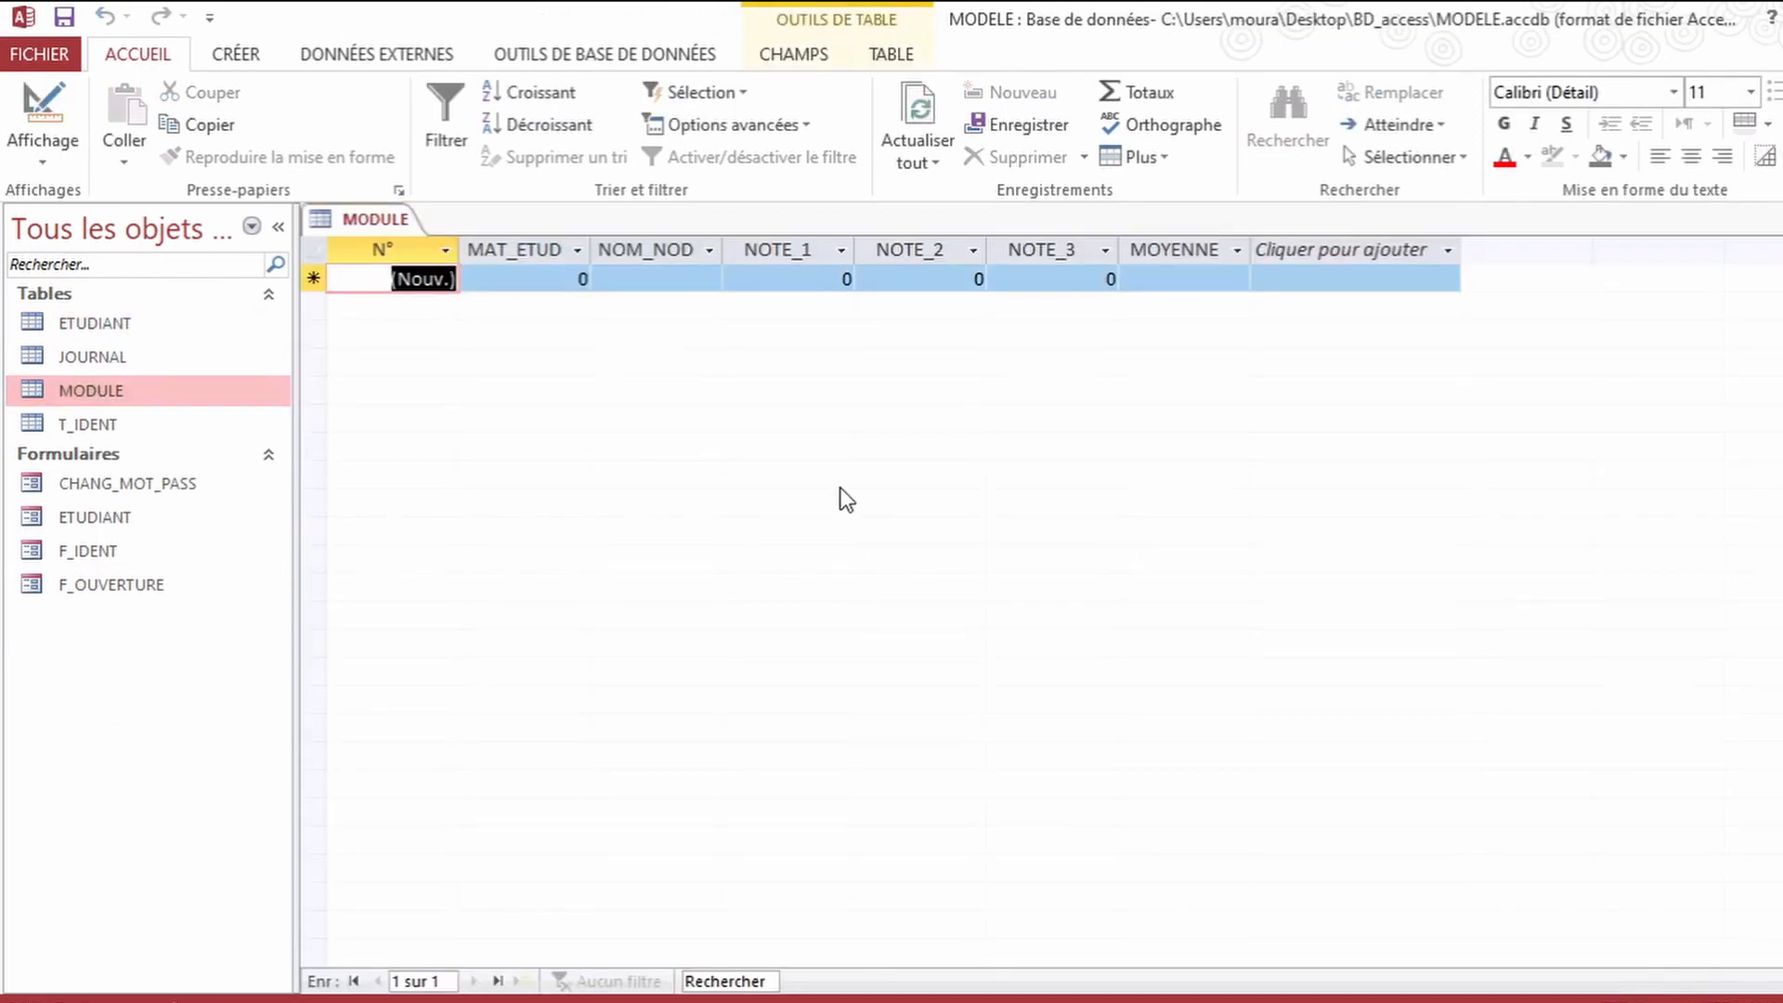
{"action": "left_click", "coordinate": [541, 277]}
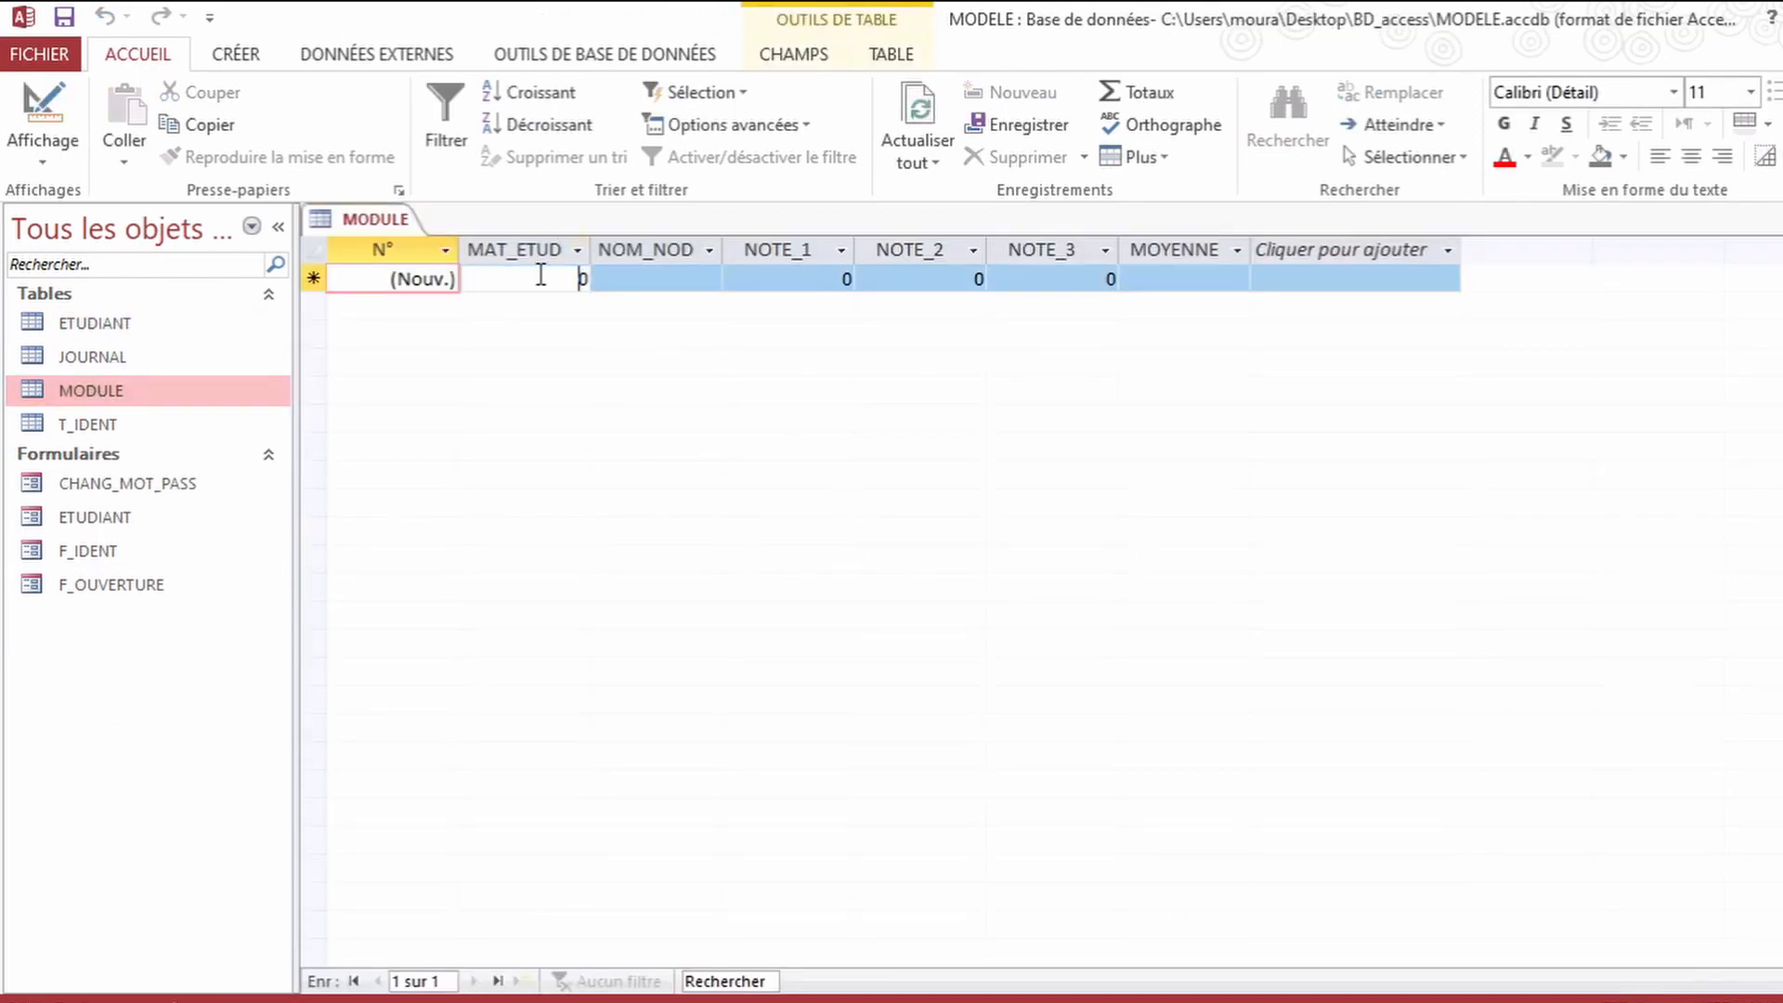
{"action": "key", "text": "BackSpace"}
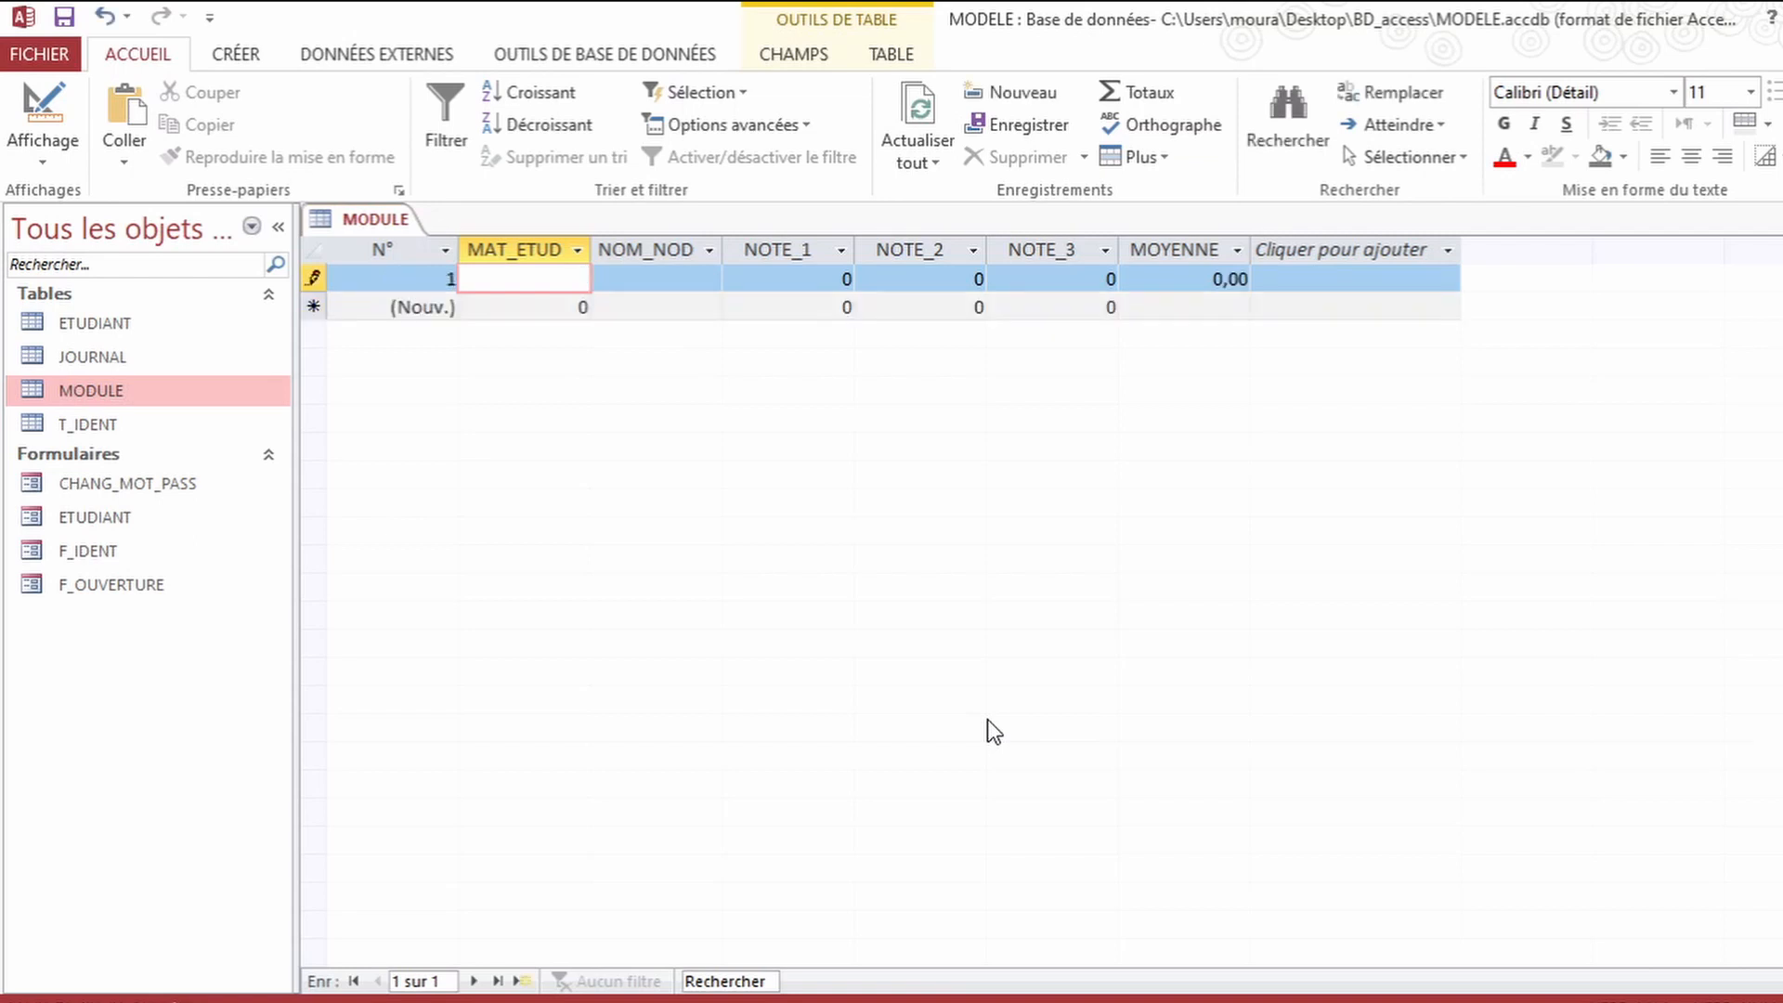
{"action": "type", "text": "1234"}
{"action": "key", "text": "Tab"}
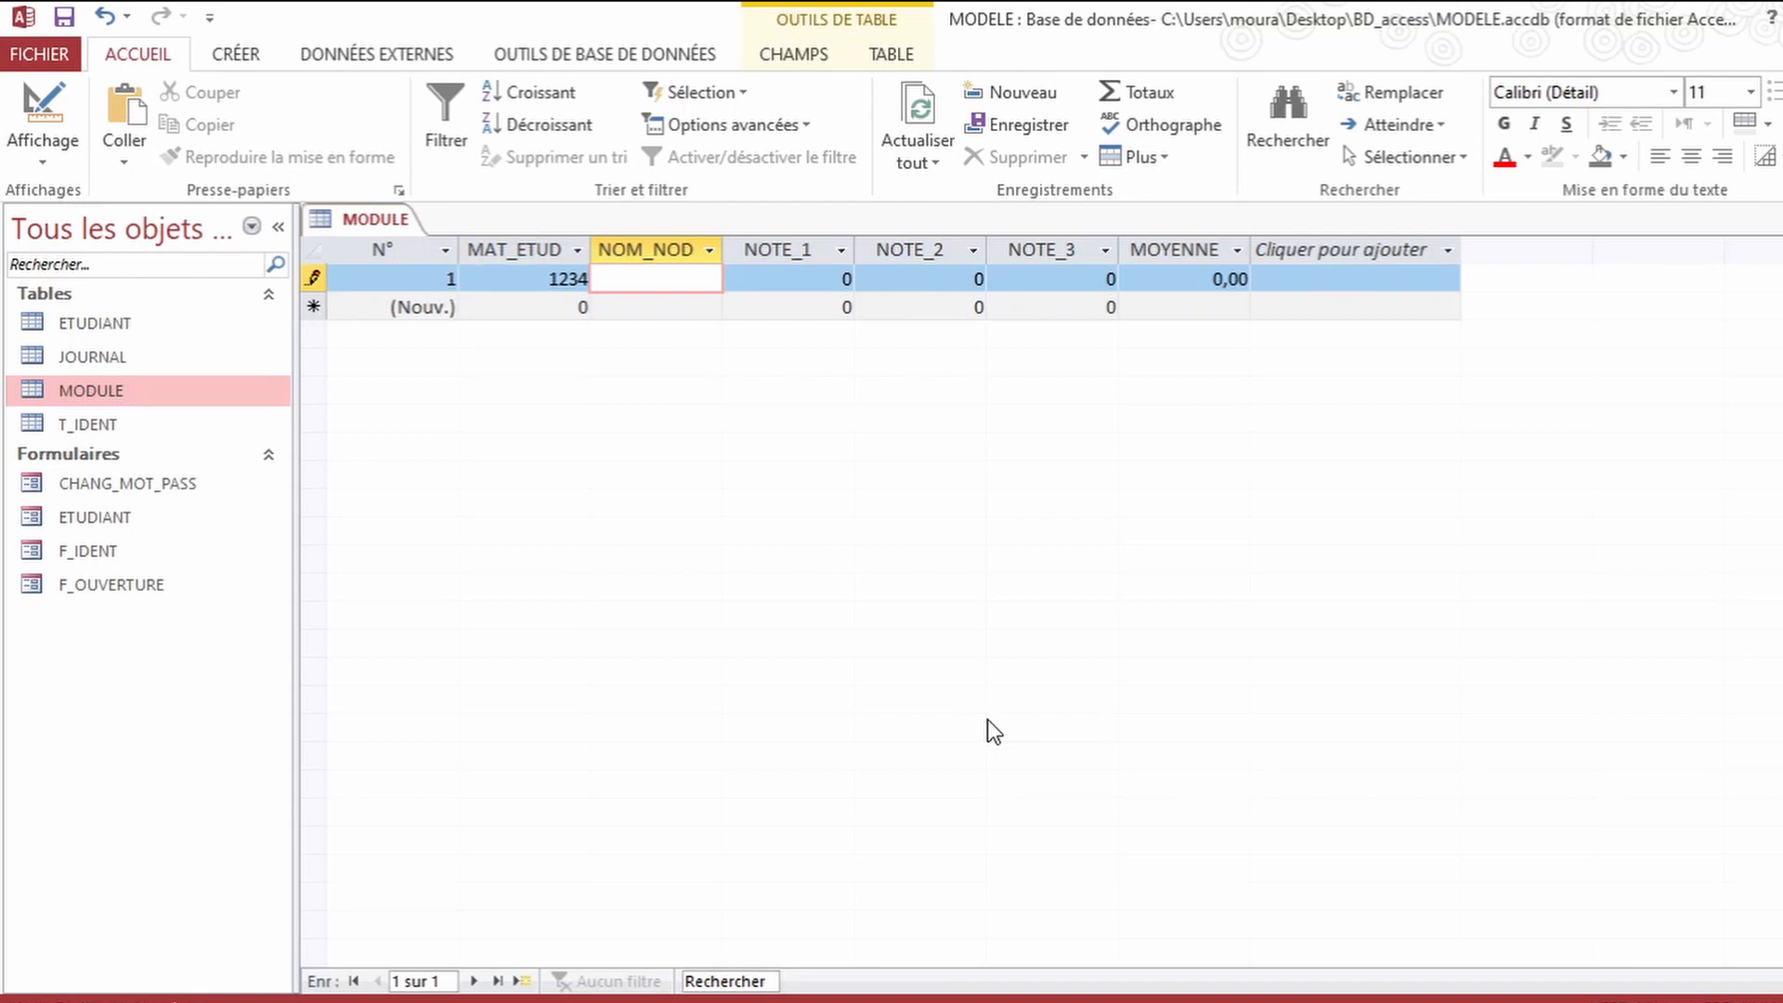
{"action": "type", "text": "MATH"}
{"action": "key", "text": "Tab"}
Step: Enter the MATH record's grades as NOTE_1 12, NOTE_2 14 and NOTE_3 13, and check its MOYENNE
{"action": "type", "text": "12"}
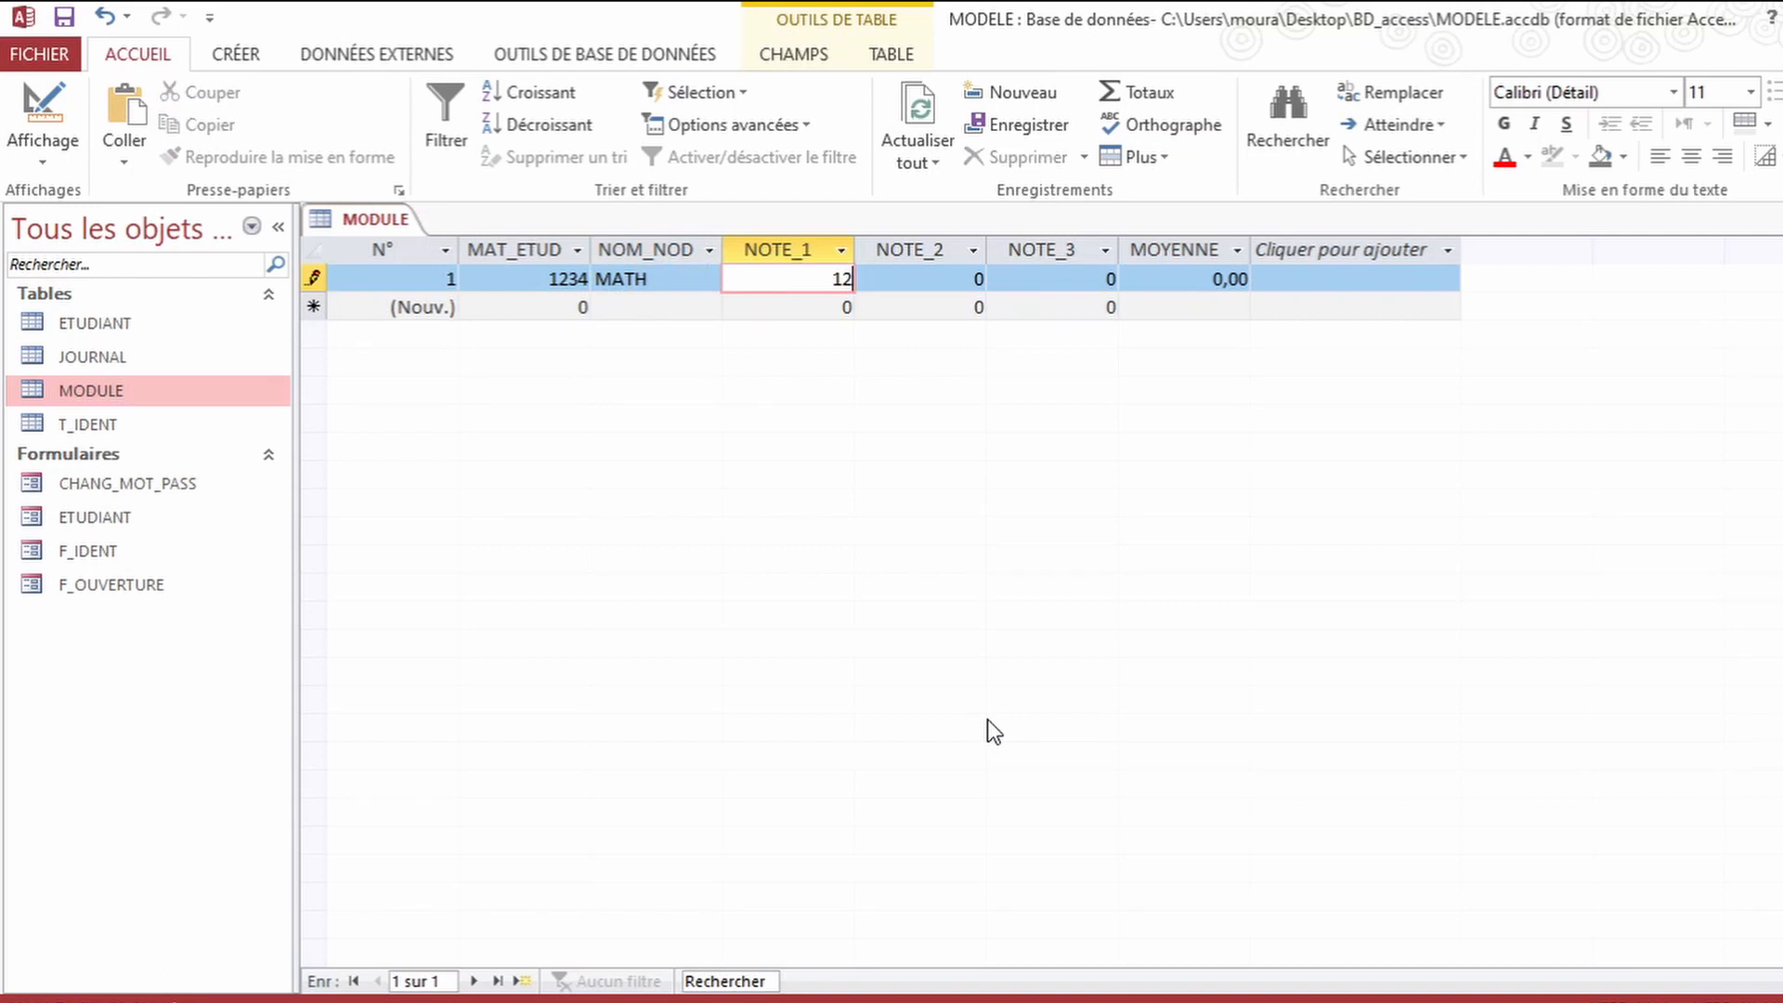
{"action": "key", "text": "Tab"}
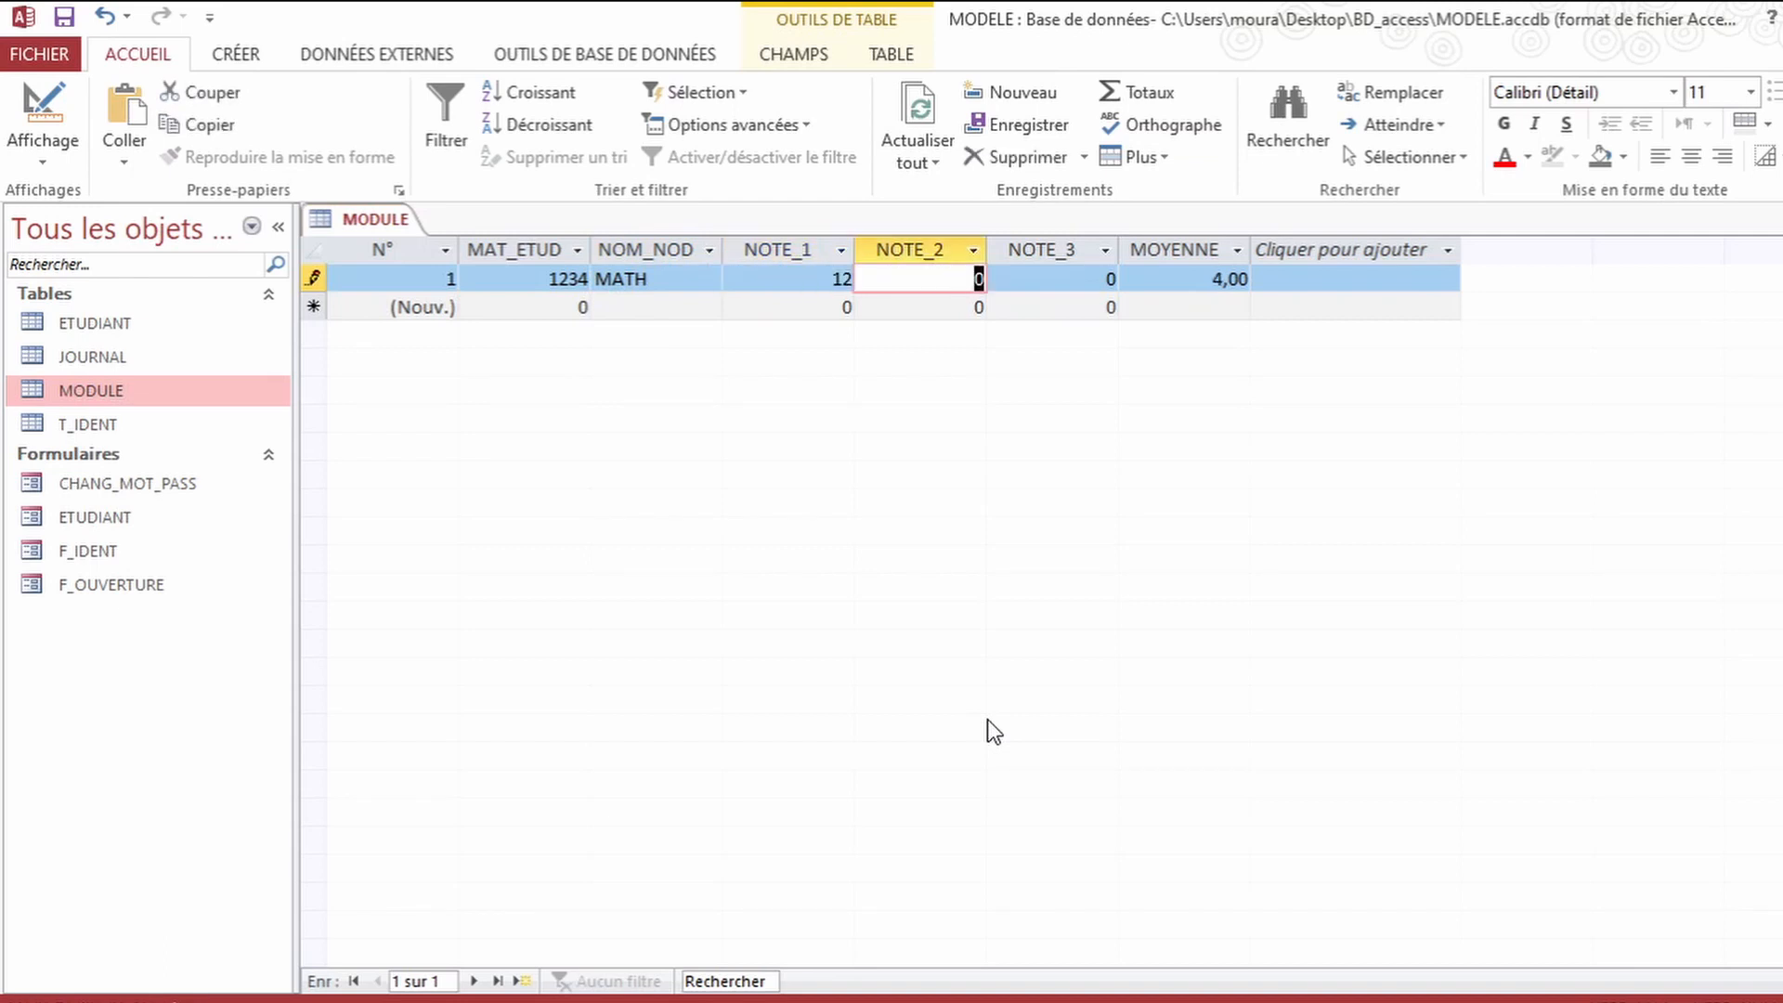
{"action": "type", "text": "14"}
{"action": "key", "text": "Tab"}
{"action": "type", "text": "13"}
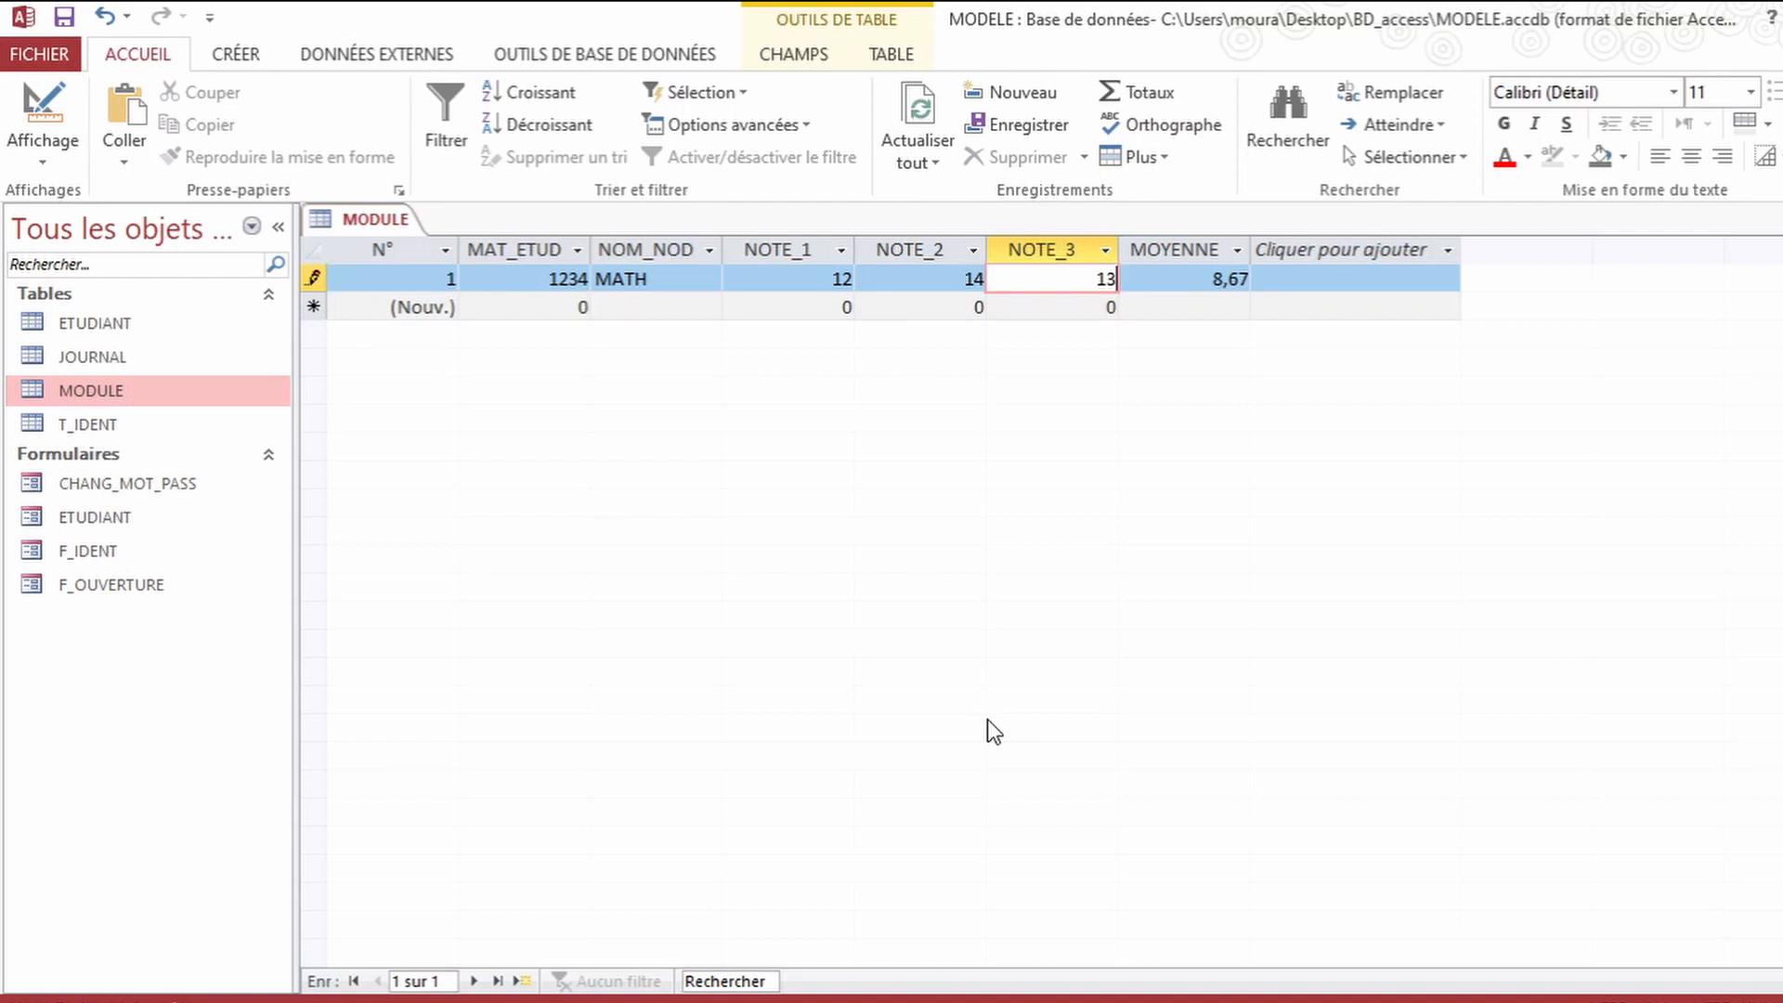
{"action": "left_click", "coordinate": [1190, 312]}
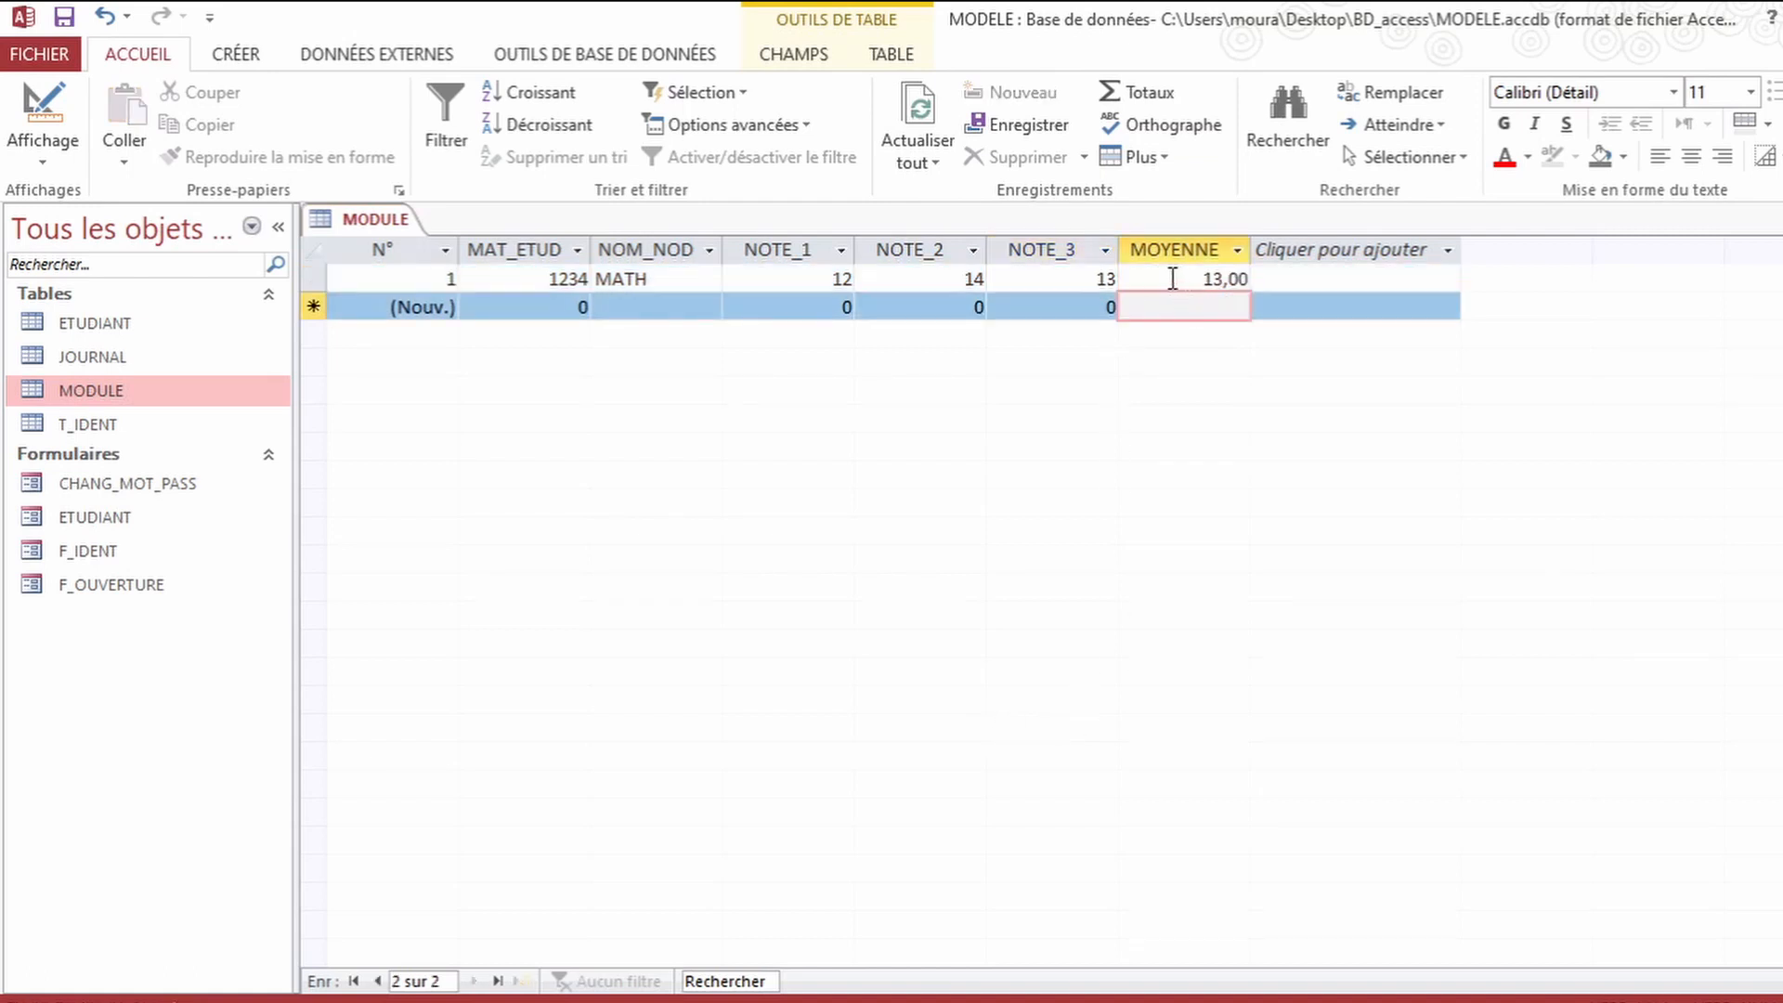
{"action": "left_click", "coordinate": [1166, 275]}
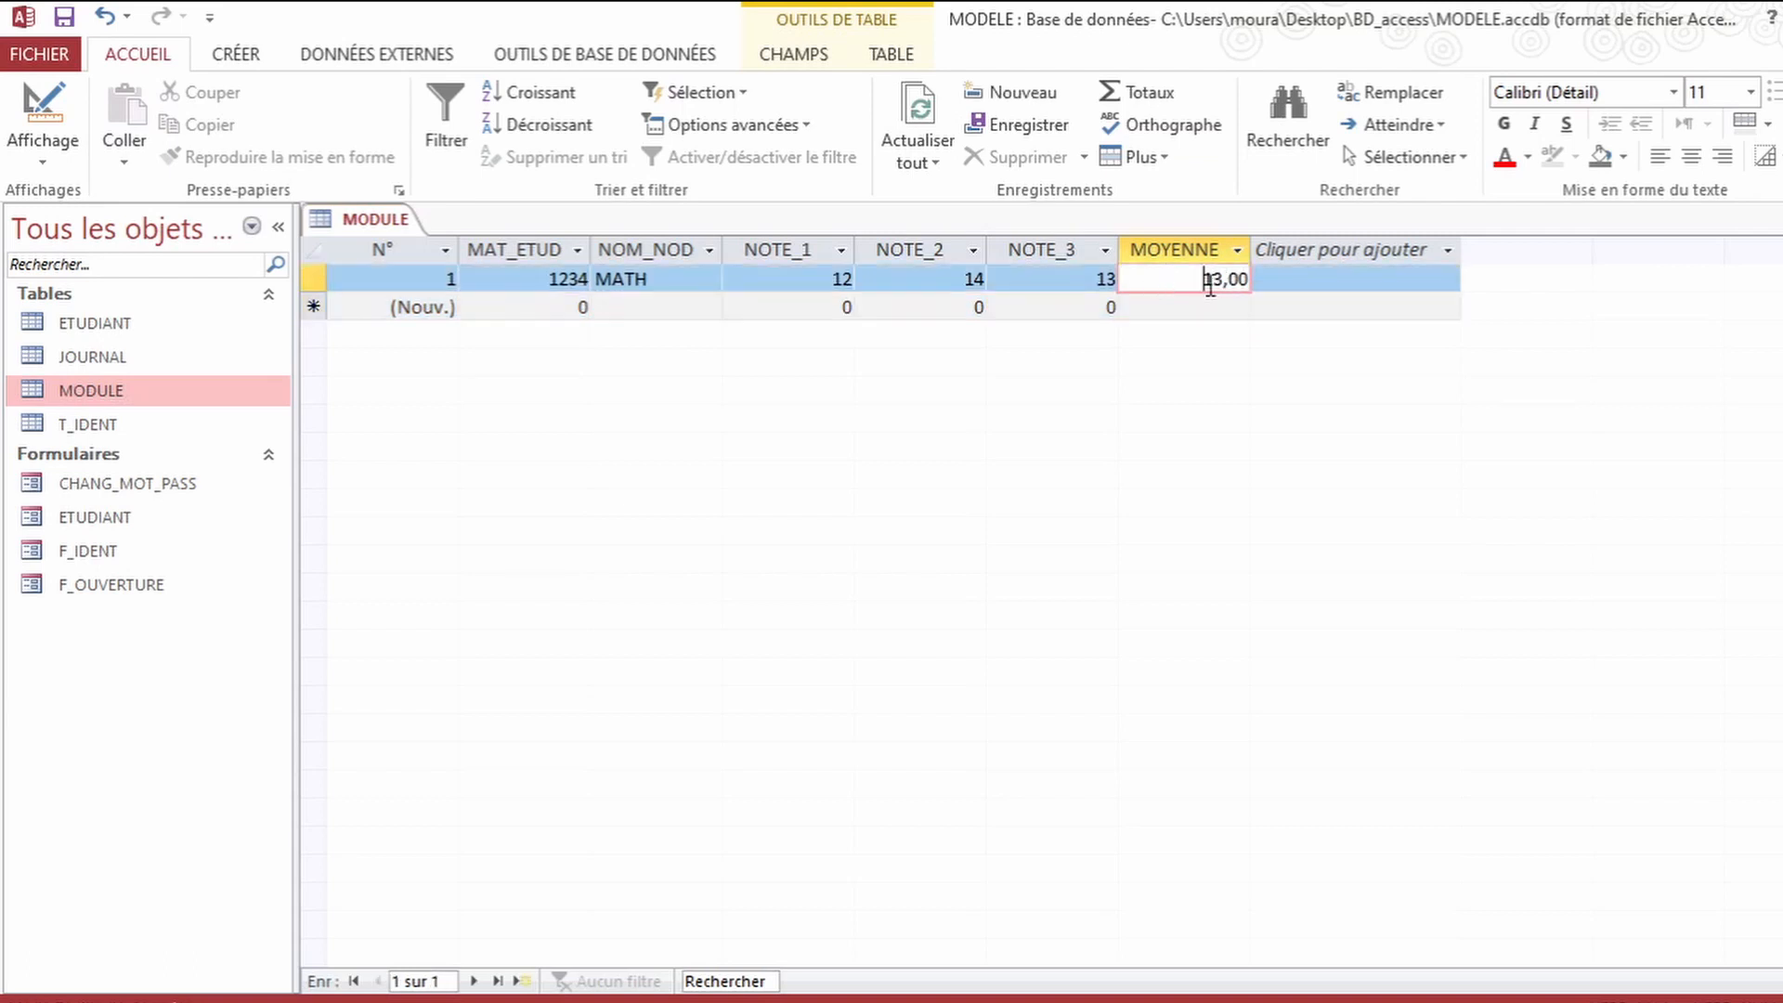
Step: Start a second MODULE record for the same first student with NOM_NOD set to SCIENCE
{"action": "left_click", "coordinate": [558, 310]}
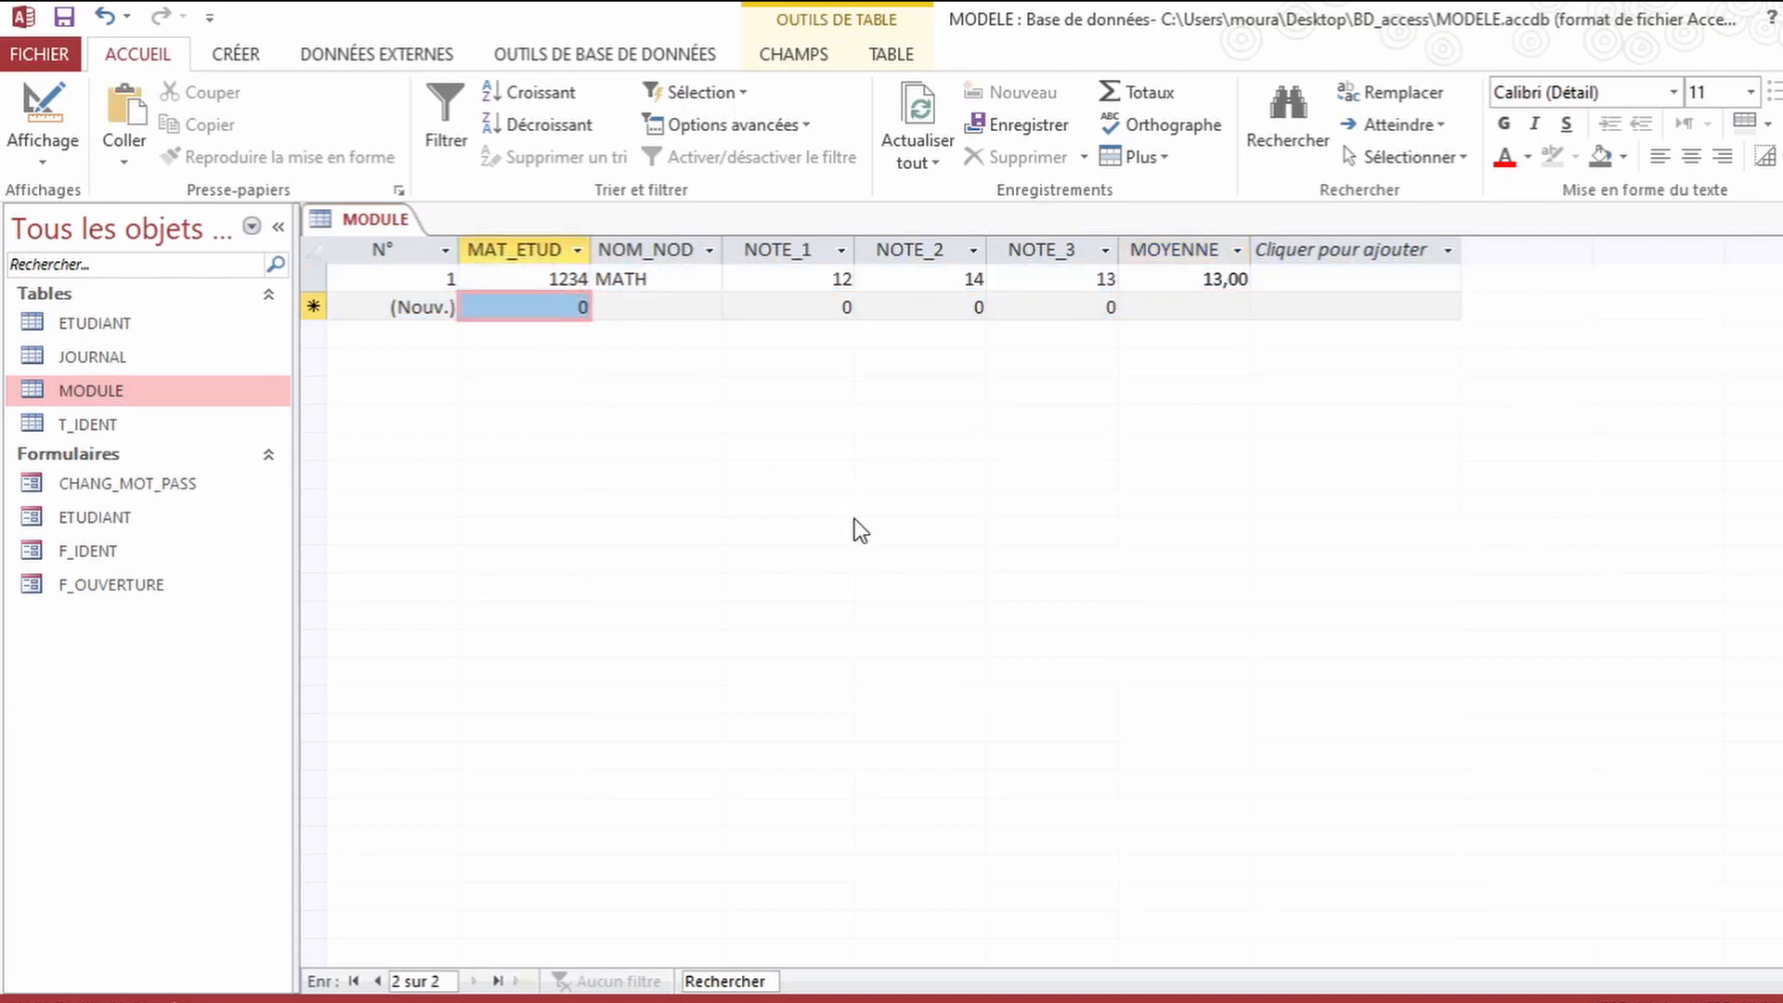
{"action": "type", "text": "1234"}
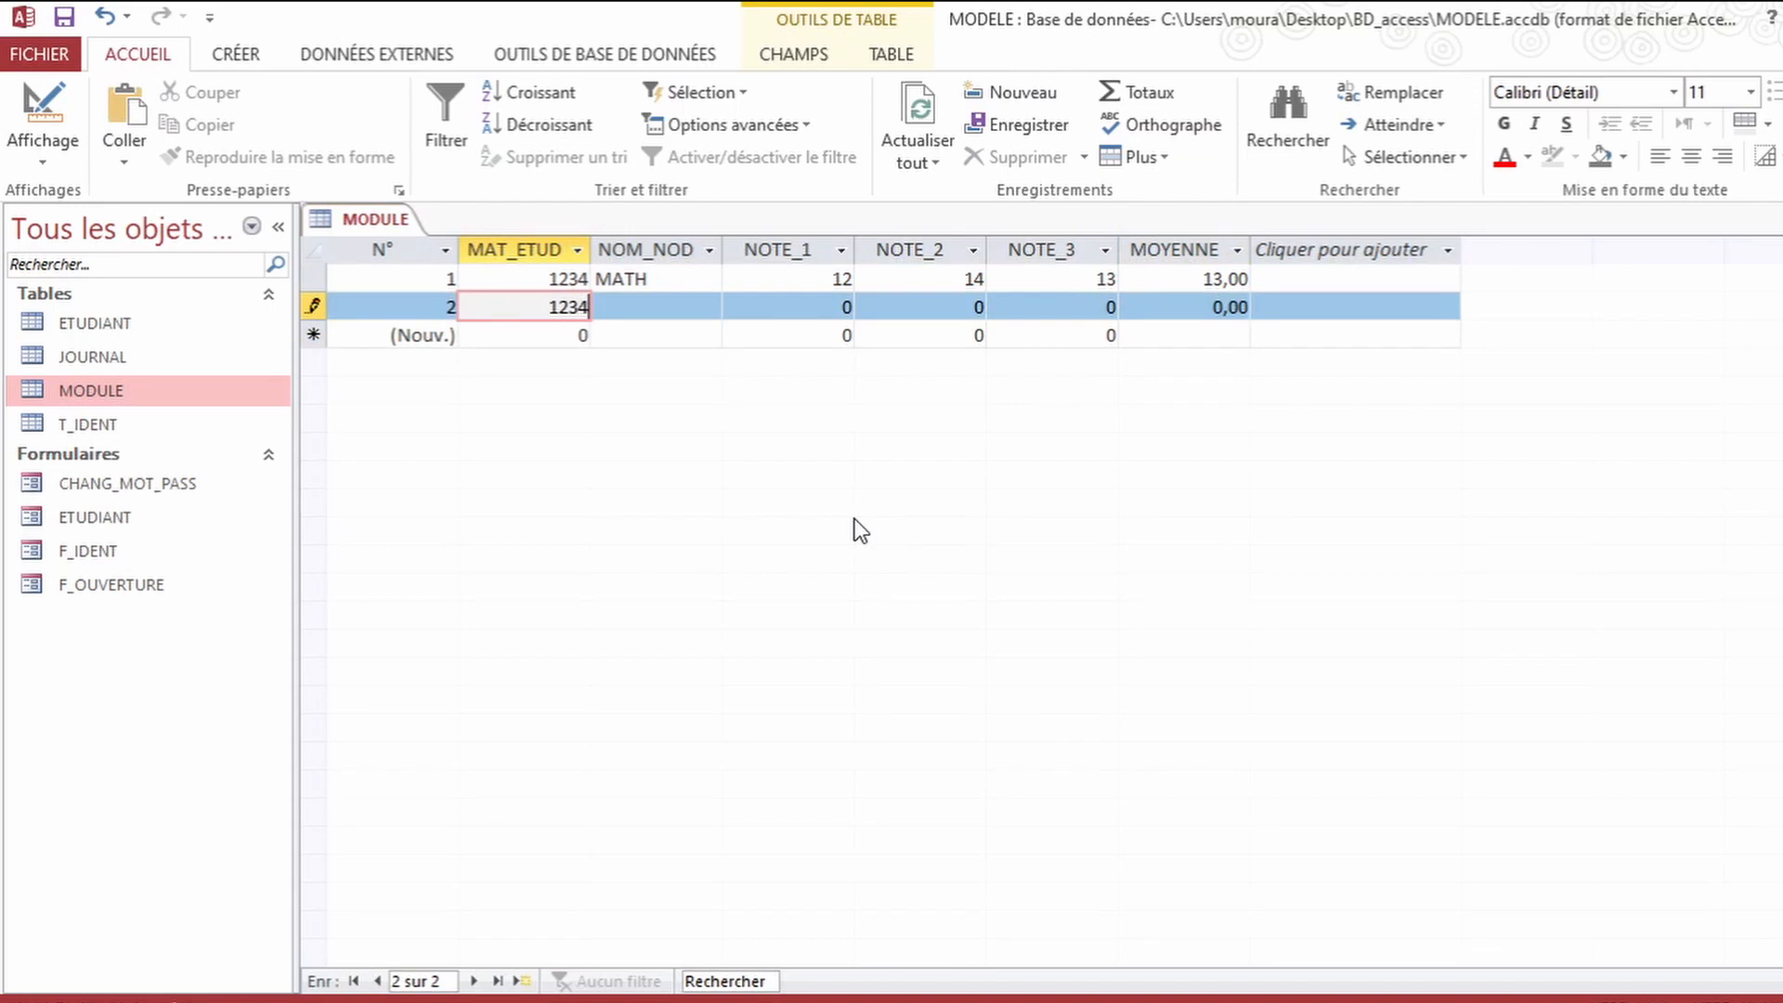
{"action": "left_click", "coordinate": [697, 306]}
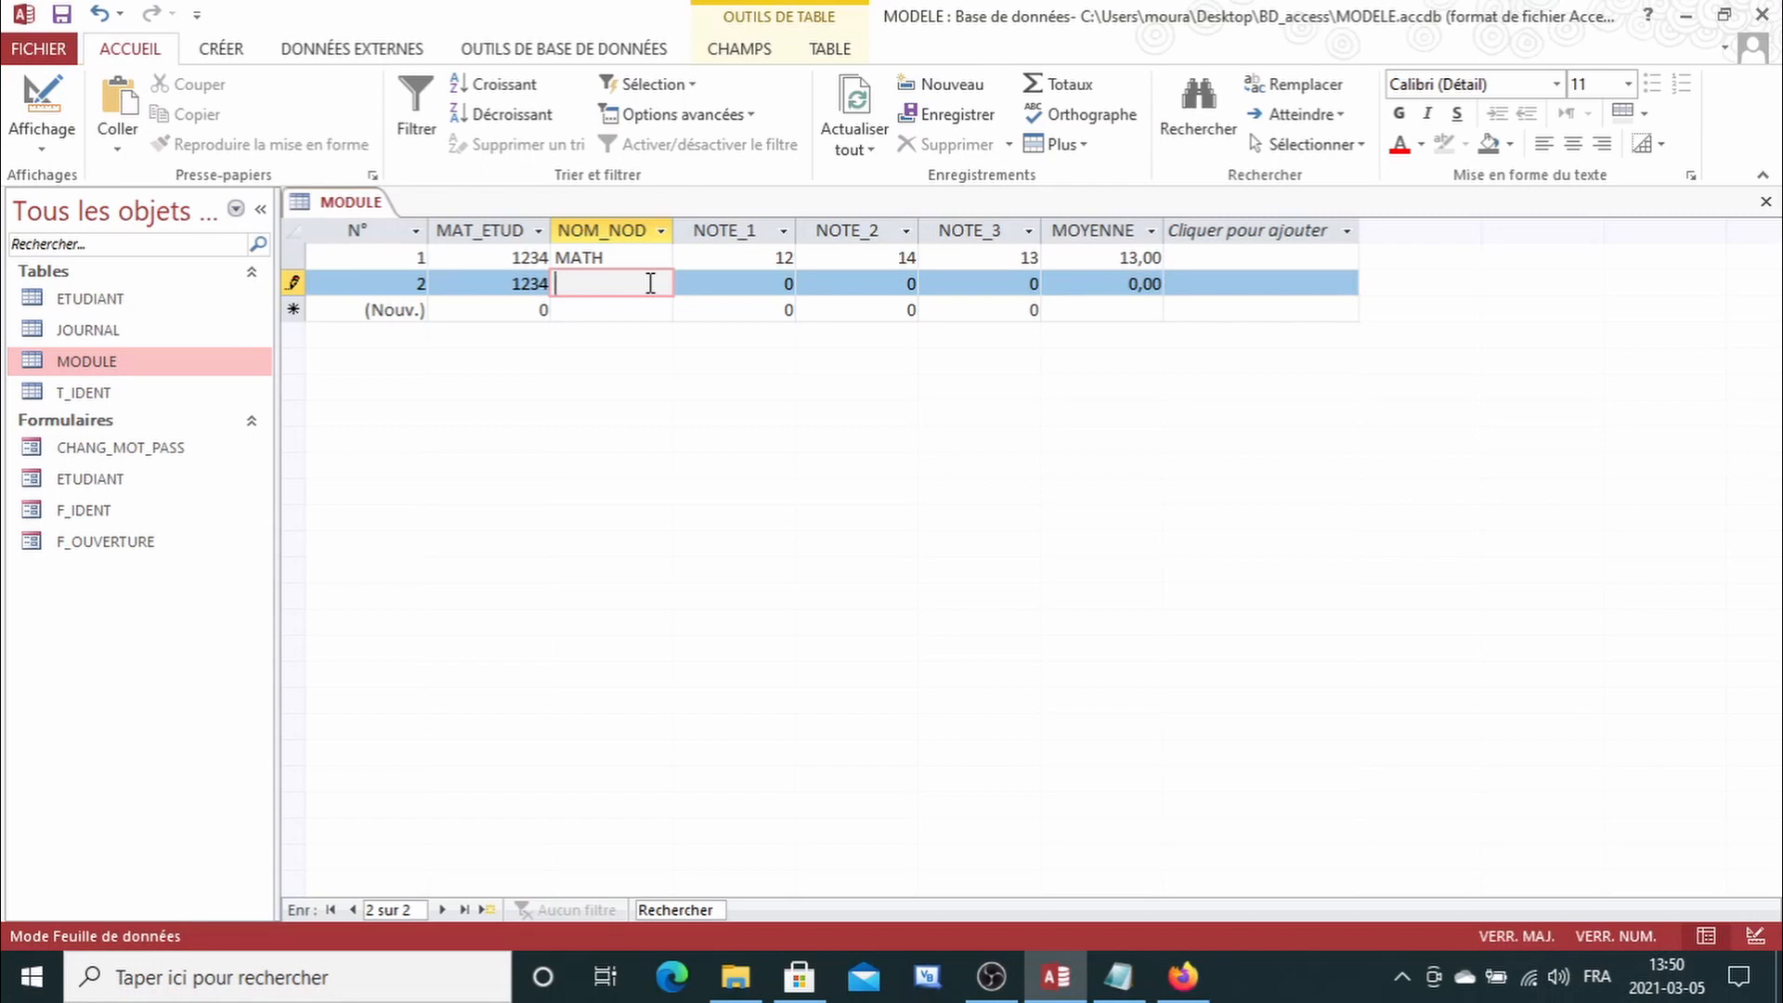
{"action": "type", "text": "SCI"}
{"action": "type", "text": "ENCE"}
{"action": "key", "text": "Tab"}
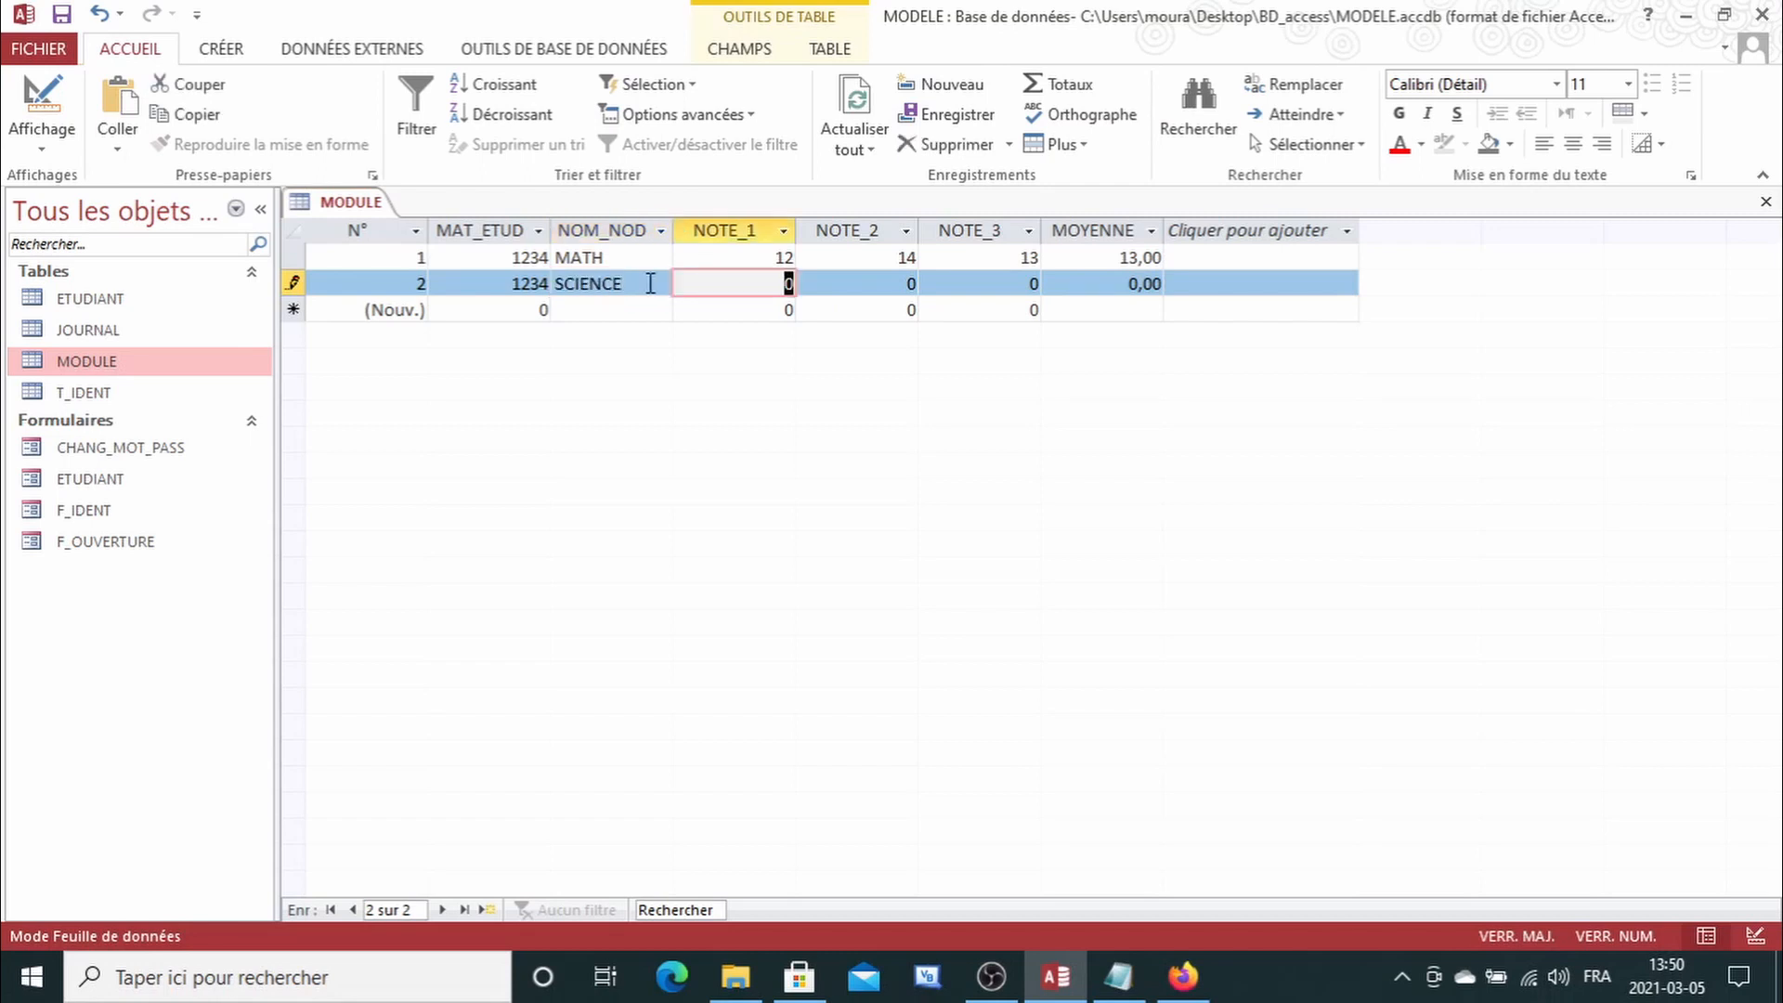
Step: Enter the SCIENCE record's grades as NOTE_1 14, NOTE_2 13 and NOTE_3 16
{"action": "type", "text": "14"}
{"action": "key", "text": "Tab"}
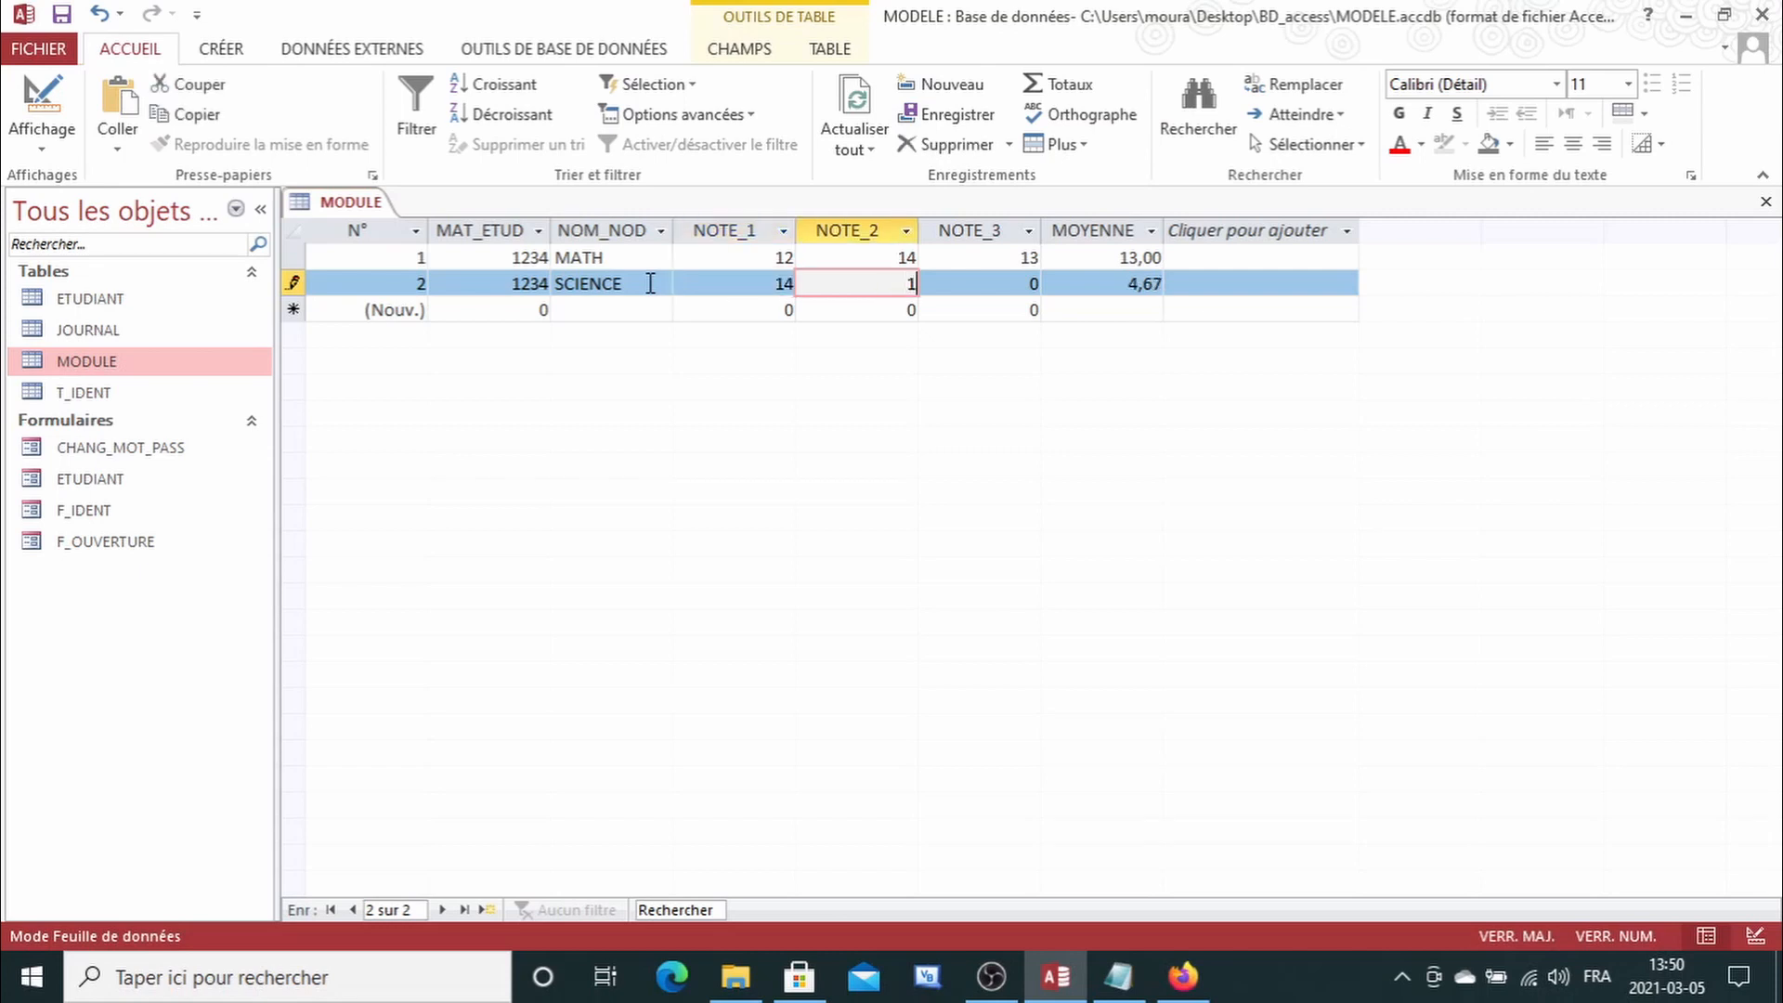
{"action": "type", "text": "13"}
{"action": "key", "text": "Tab"}
{"action": "type", "text": "16"}
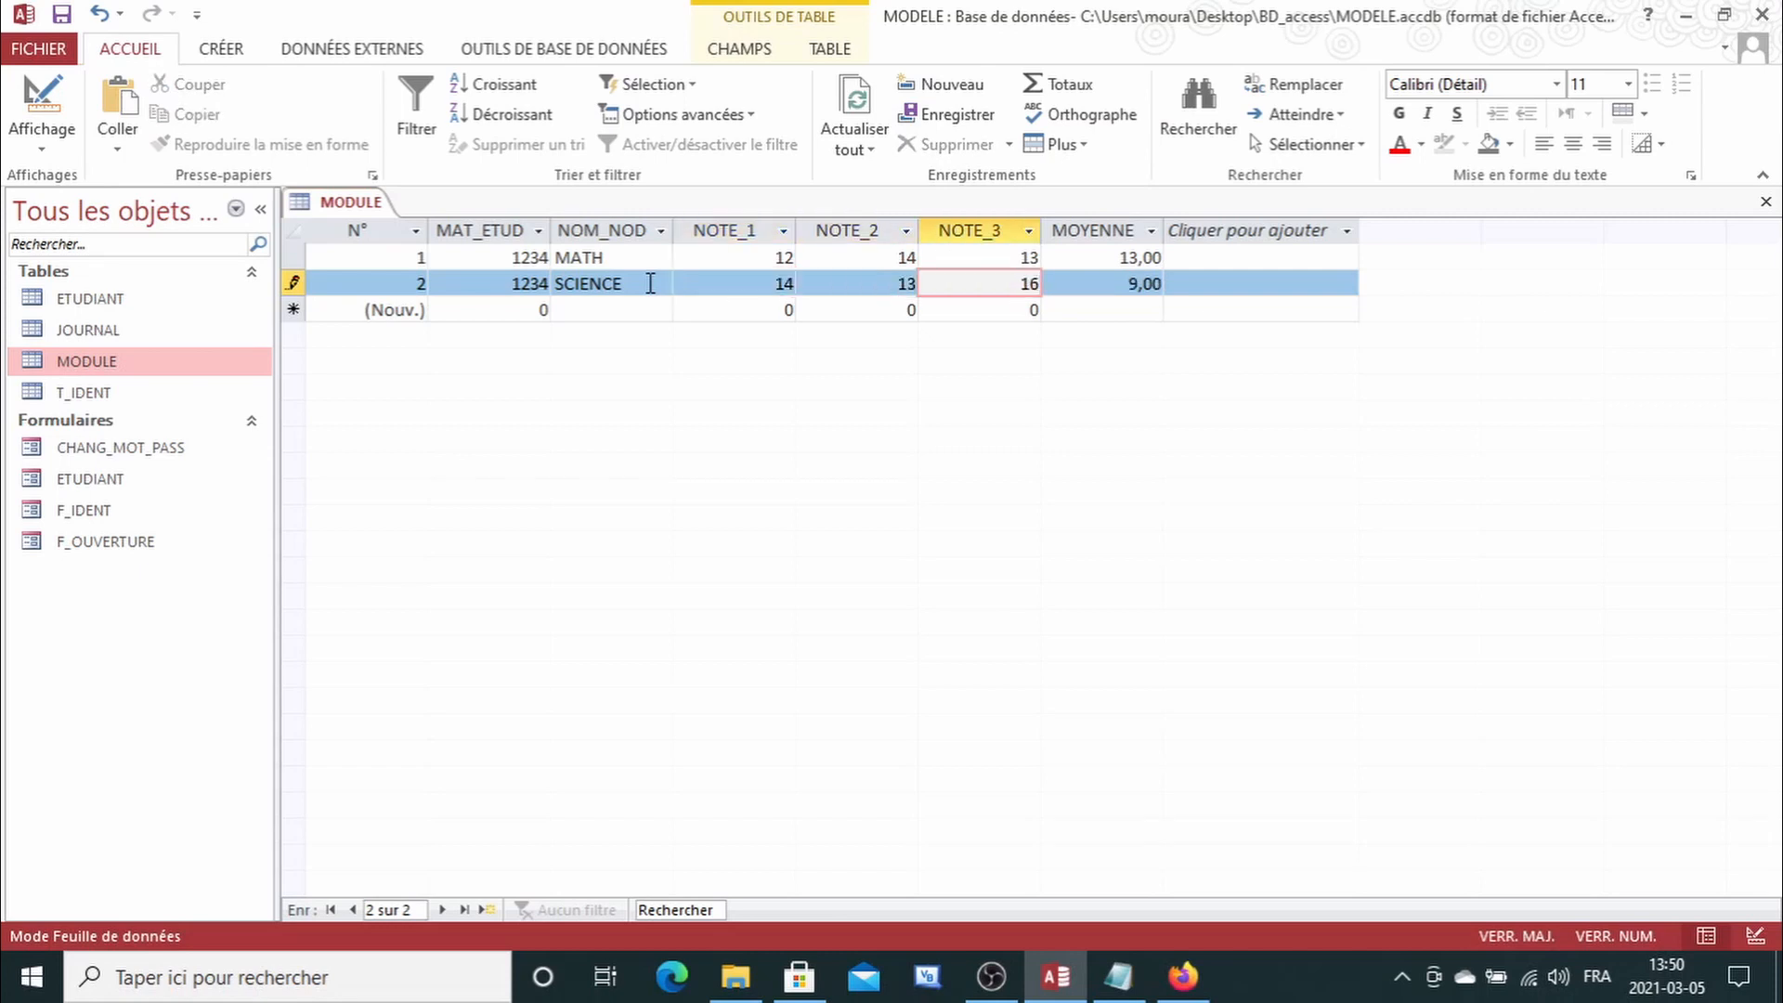
{"action": "key", "text": "Tab"}
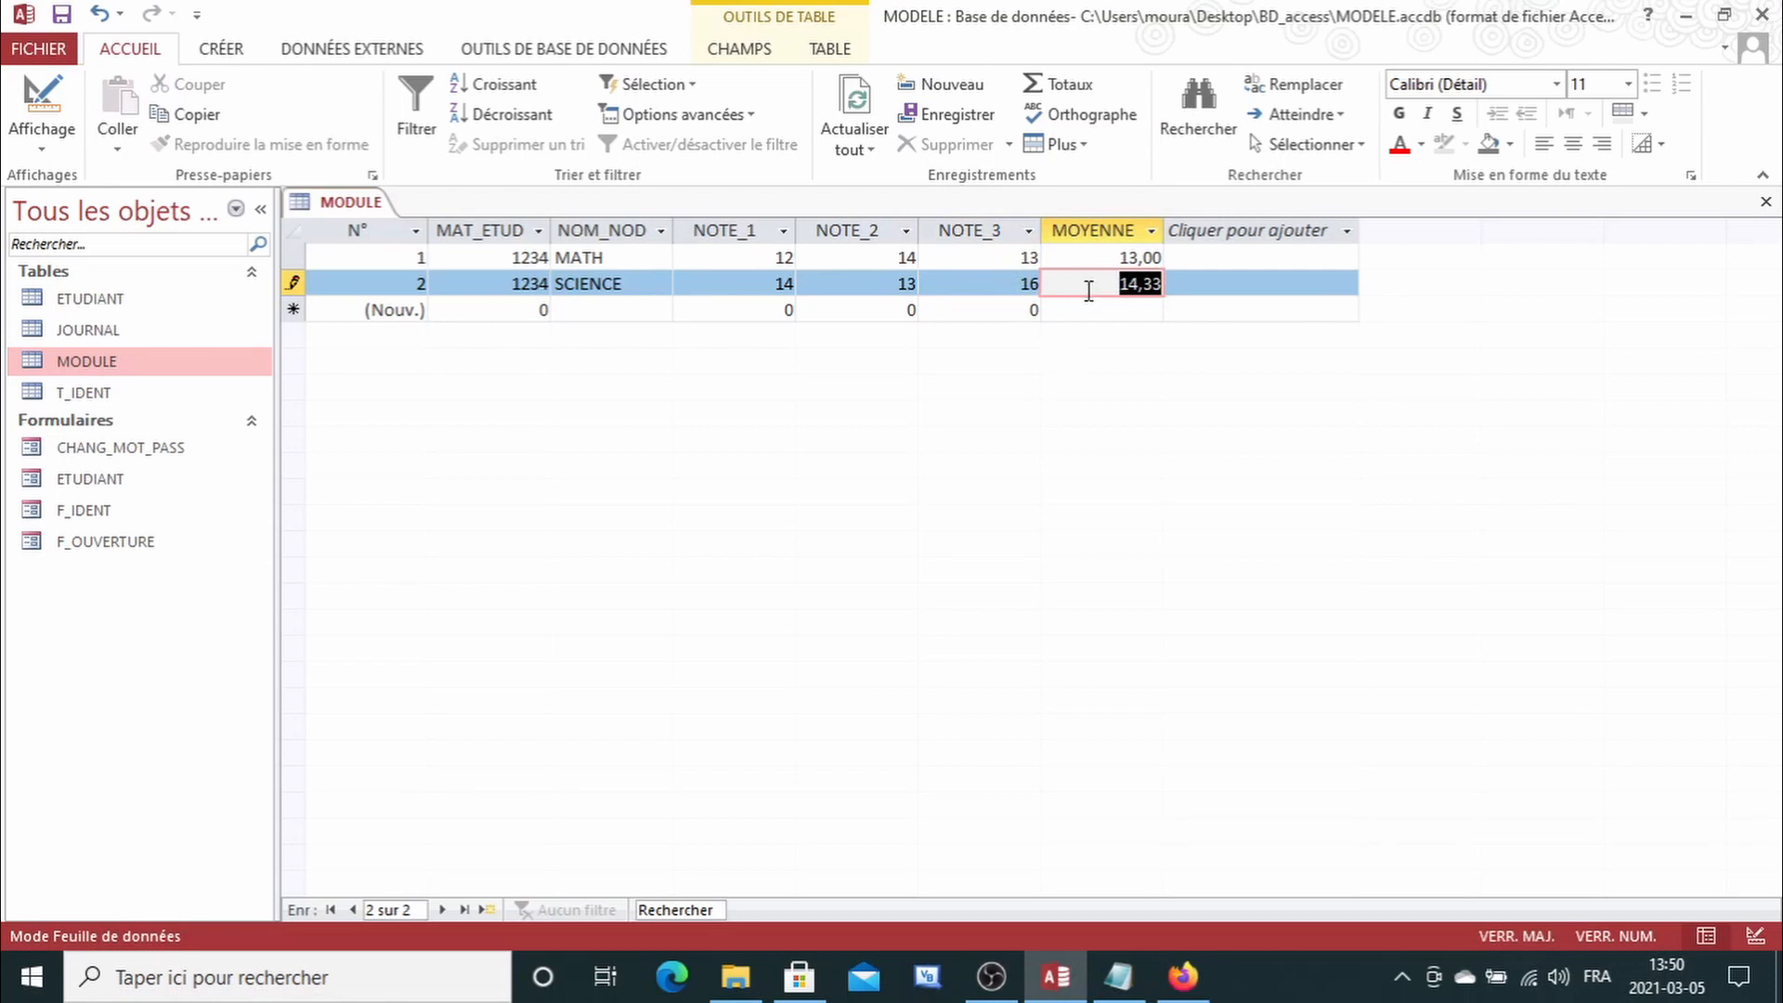
Step: Start a third MODULE record with the second student's MAT number and NOM_NOD set to ART
{"action": "left_click", "coordinate": [537, 311]}
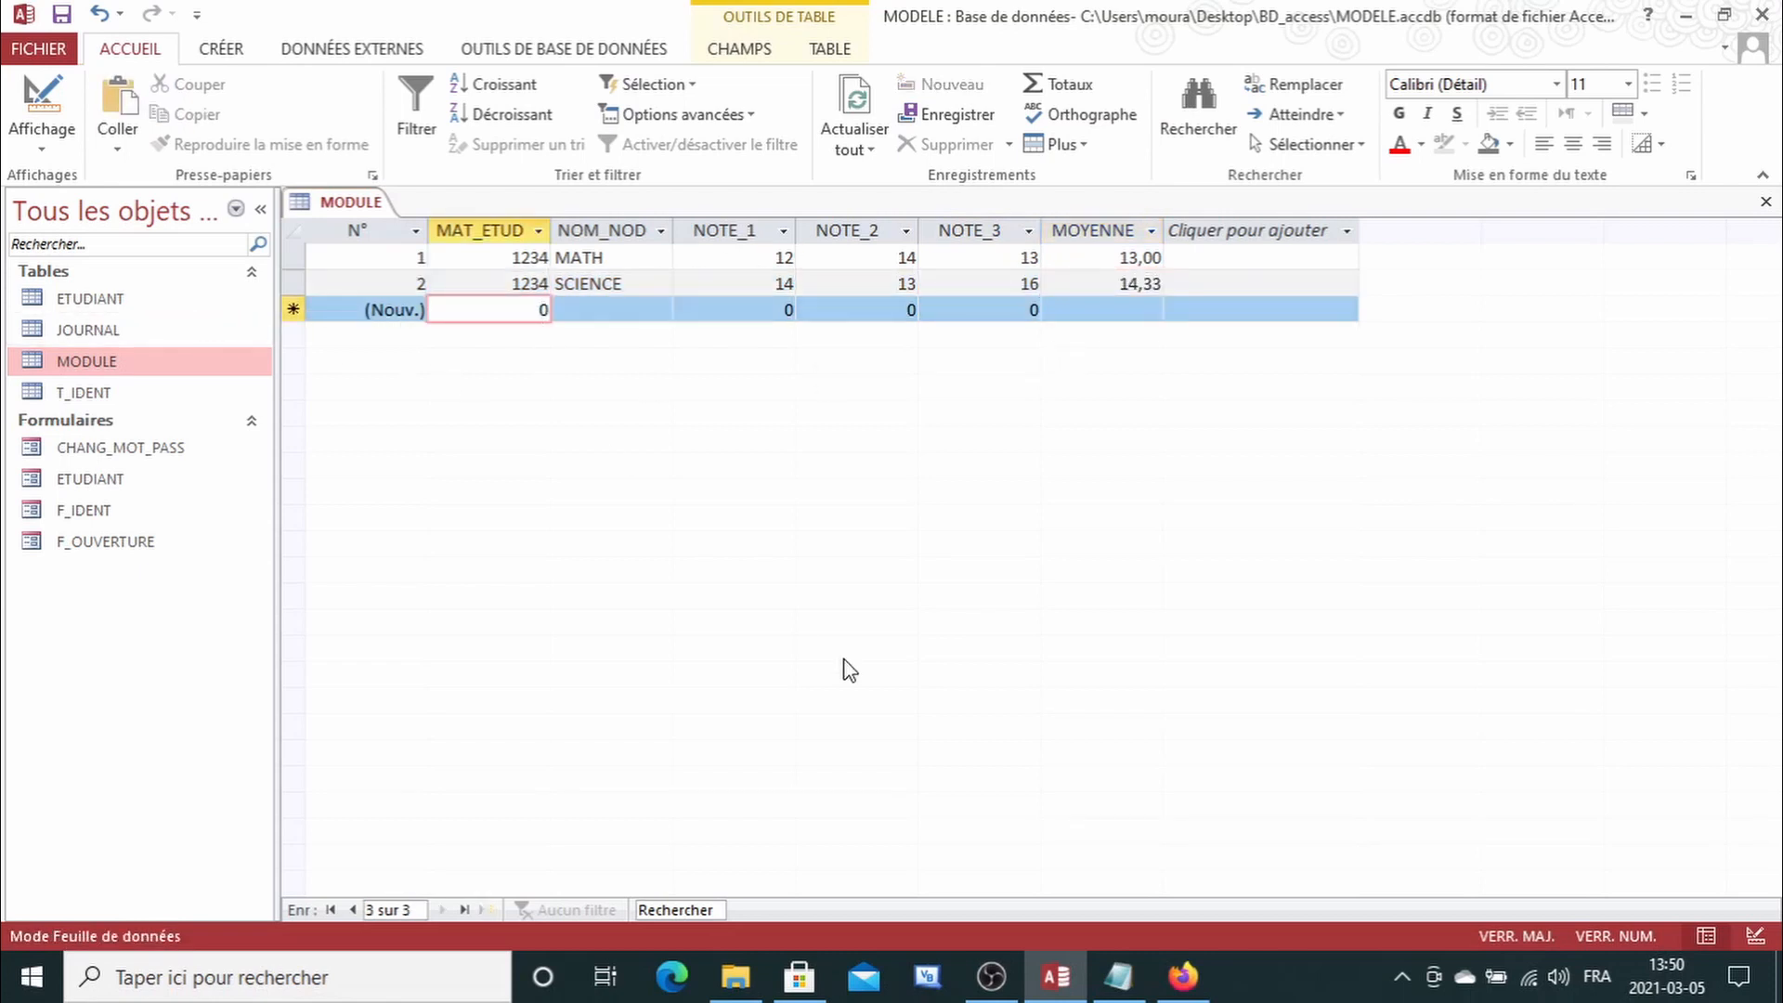
{"action": "key", "text": "BackSpace"}
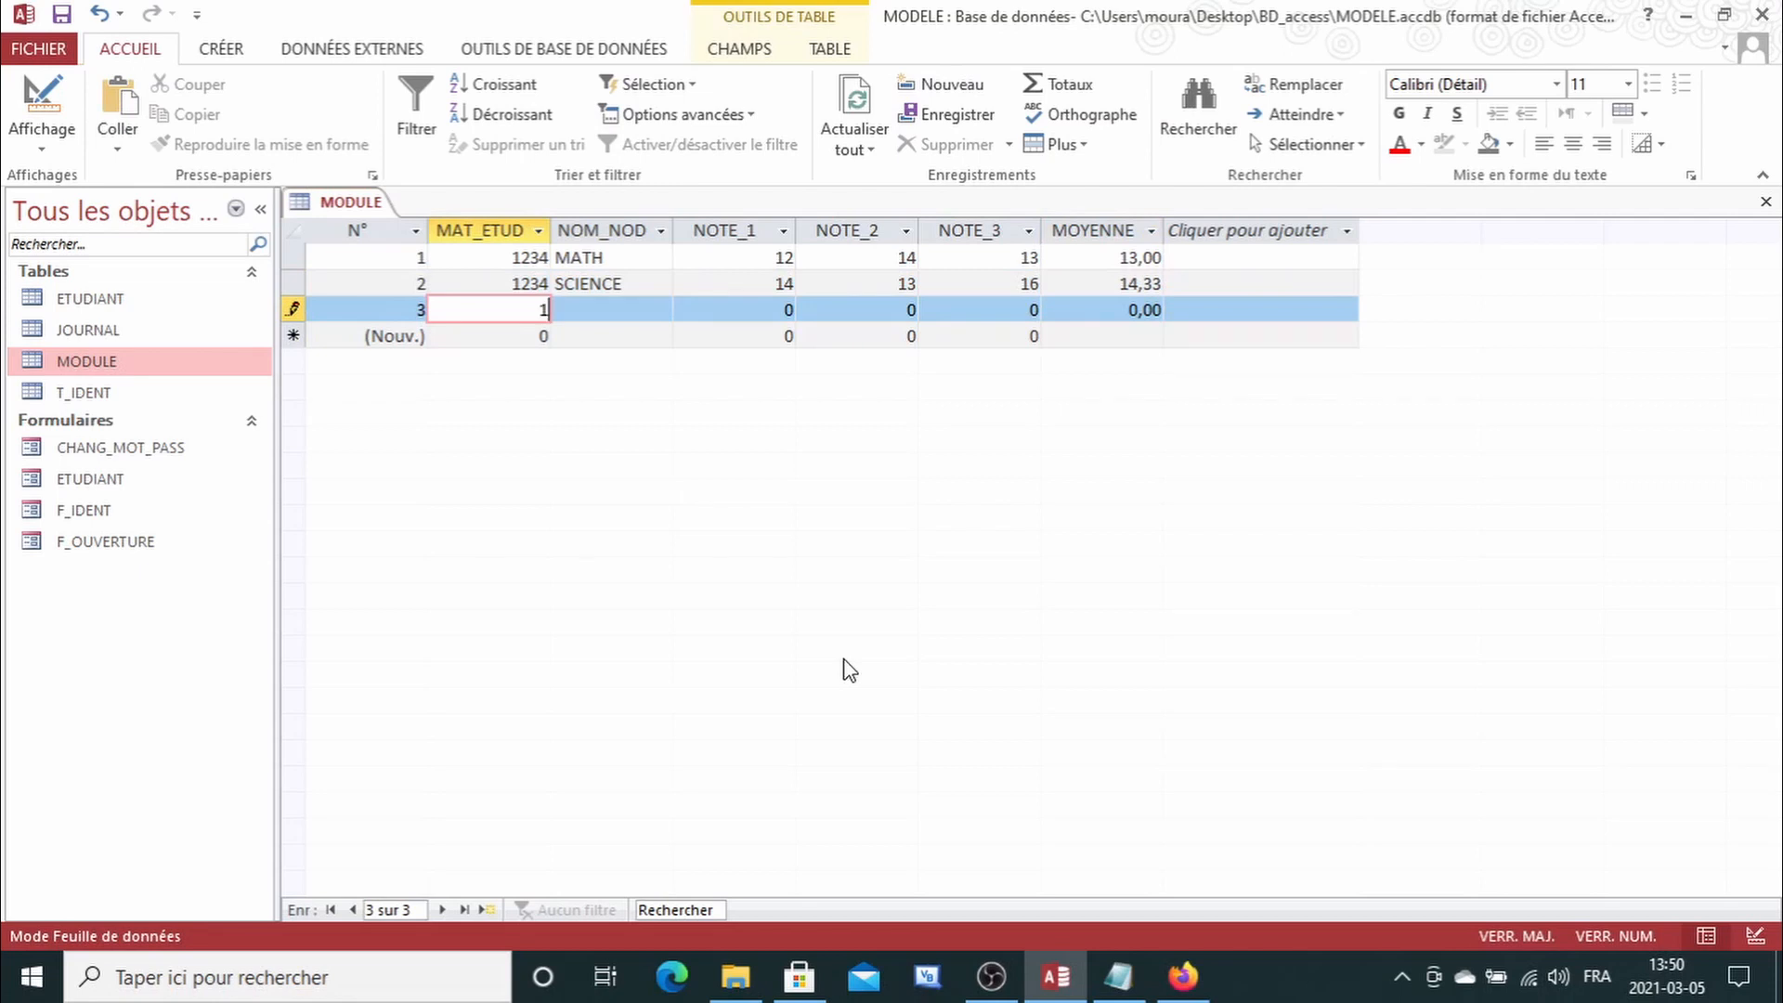
{"action": "type", "text": "1235"}
{"action": "key", "text": "Tab"}
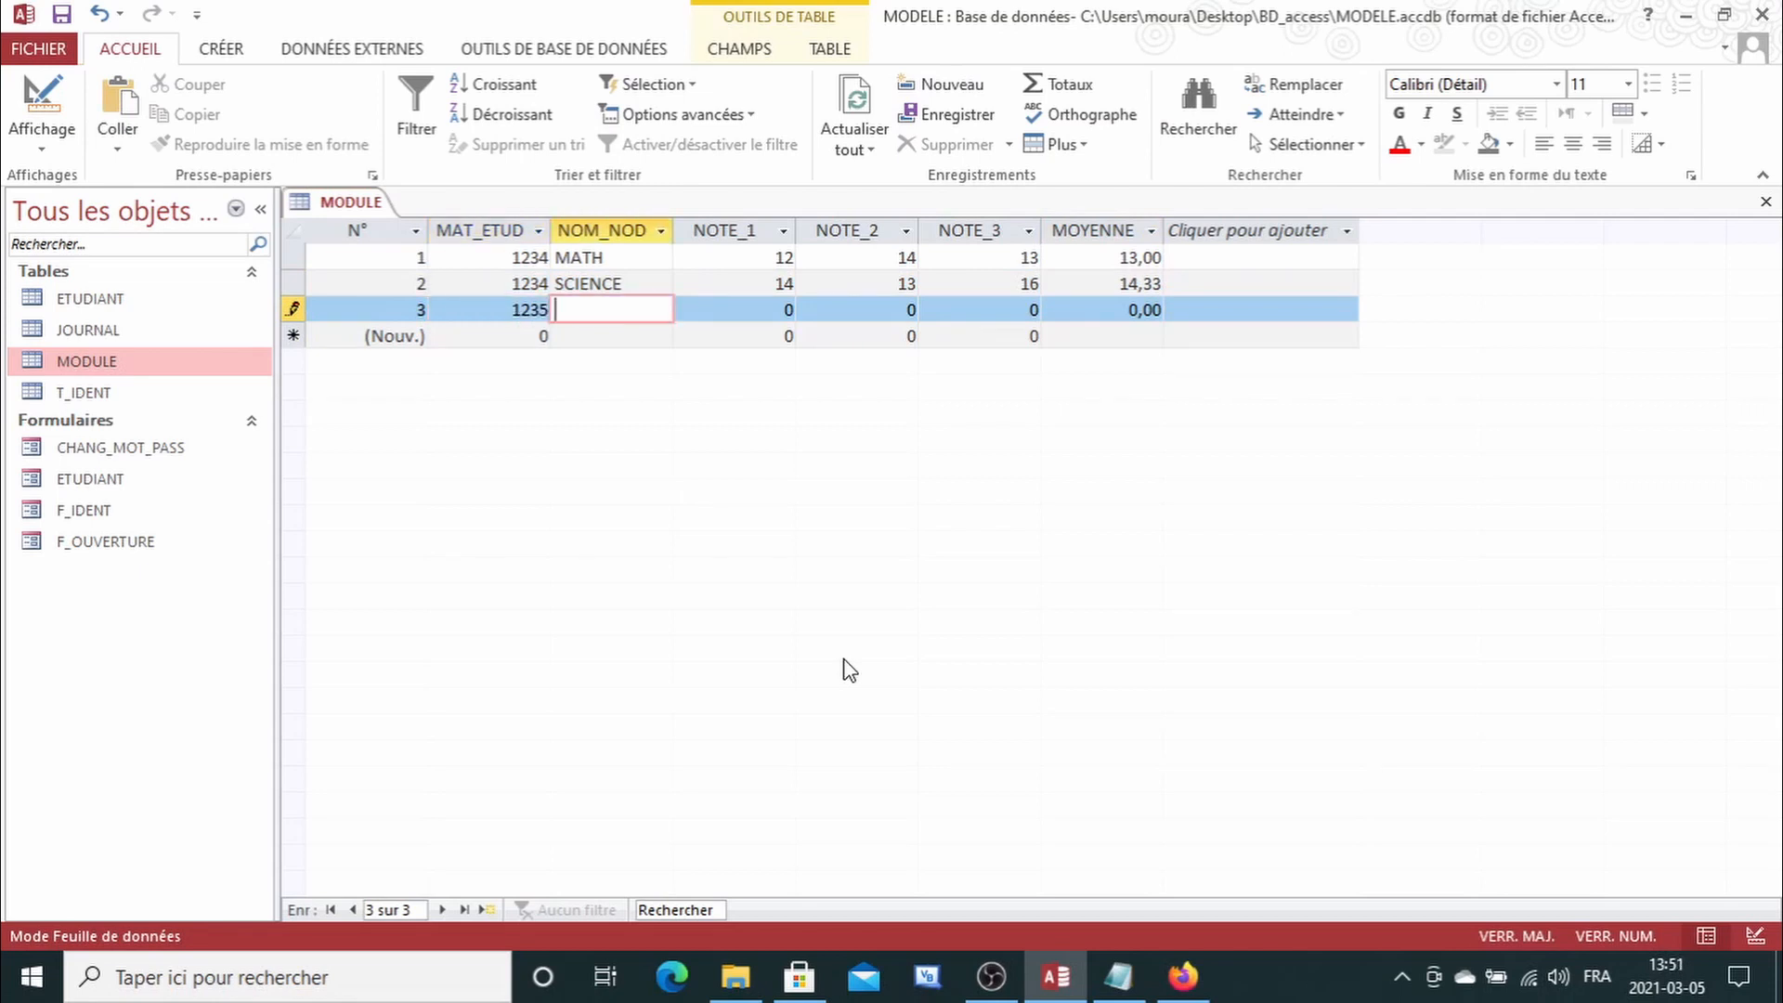
{"action": "type", "text": "ART"}
{"action": "key", "text": "Tab"}
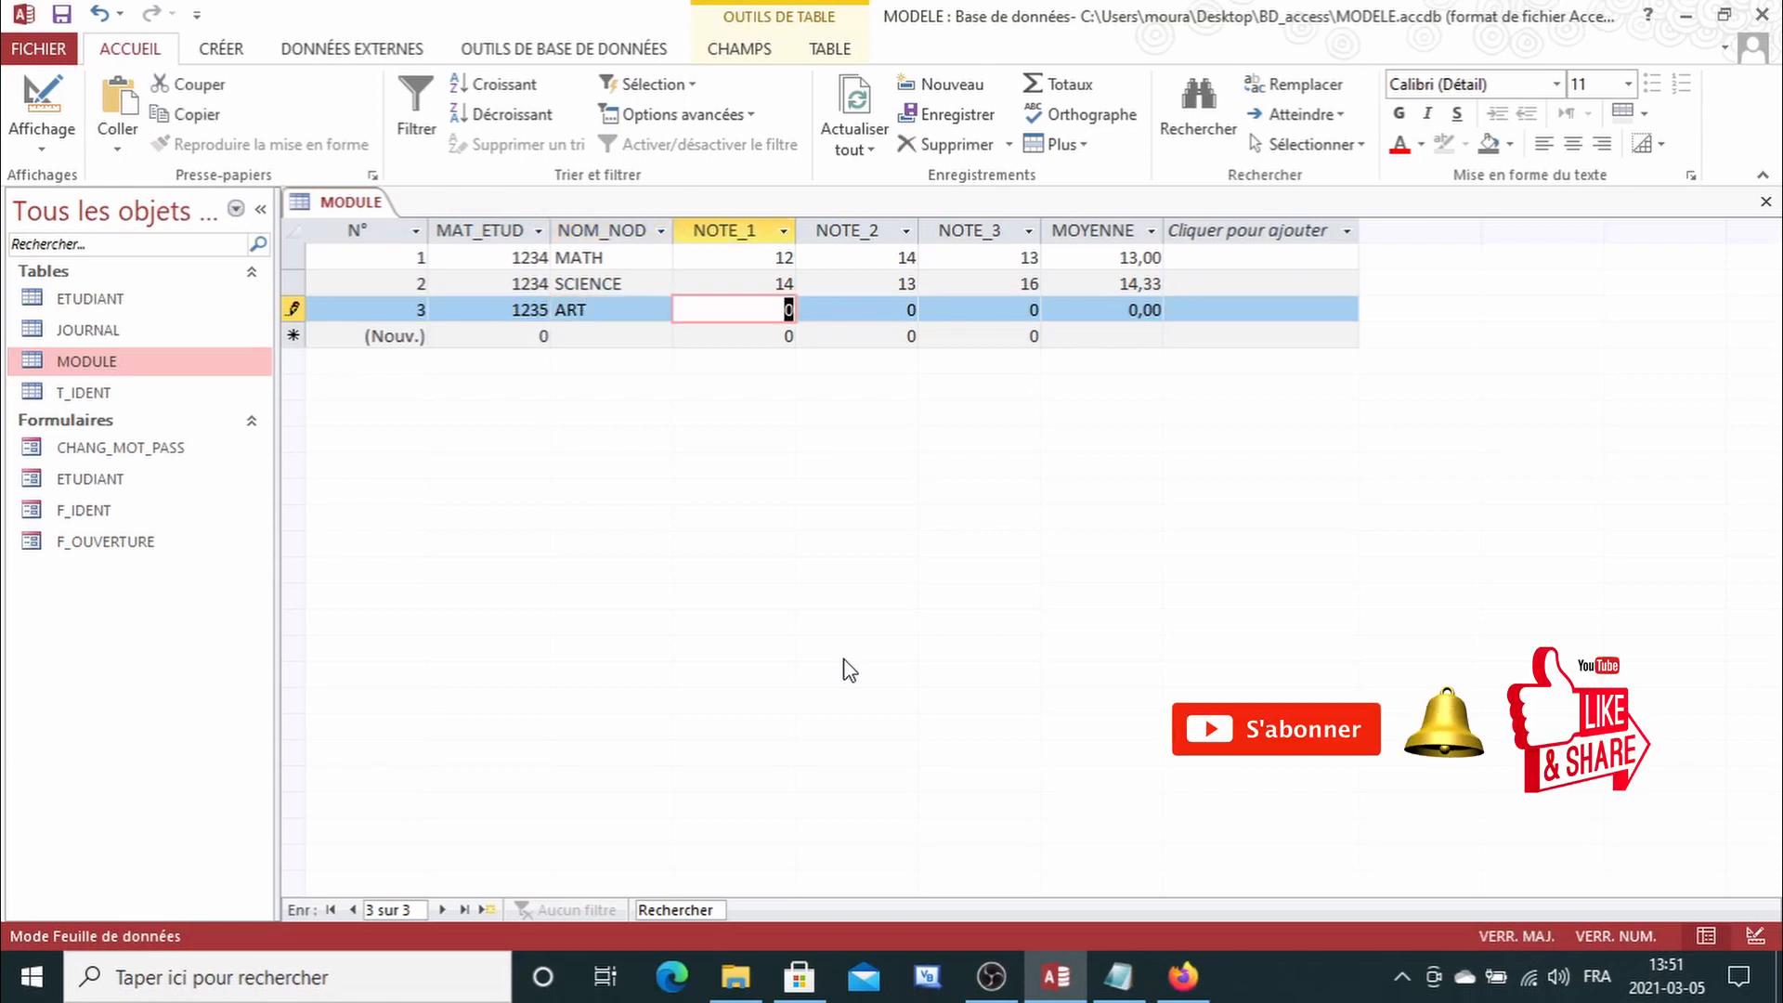
Step: Enter the ART record's grades as NOTE_1 16, NOTE_2 14 and NOTE_3 17
{"action": "type", "text": "16"}
{"action": "key", "text": "Tab"}
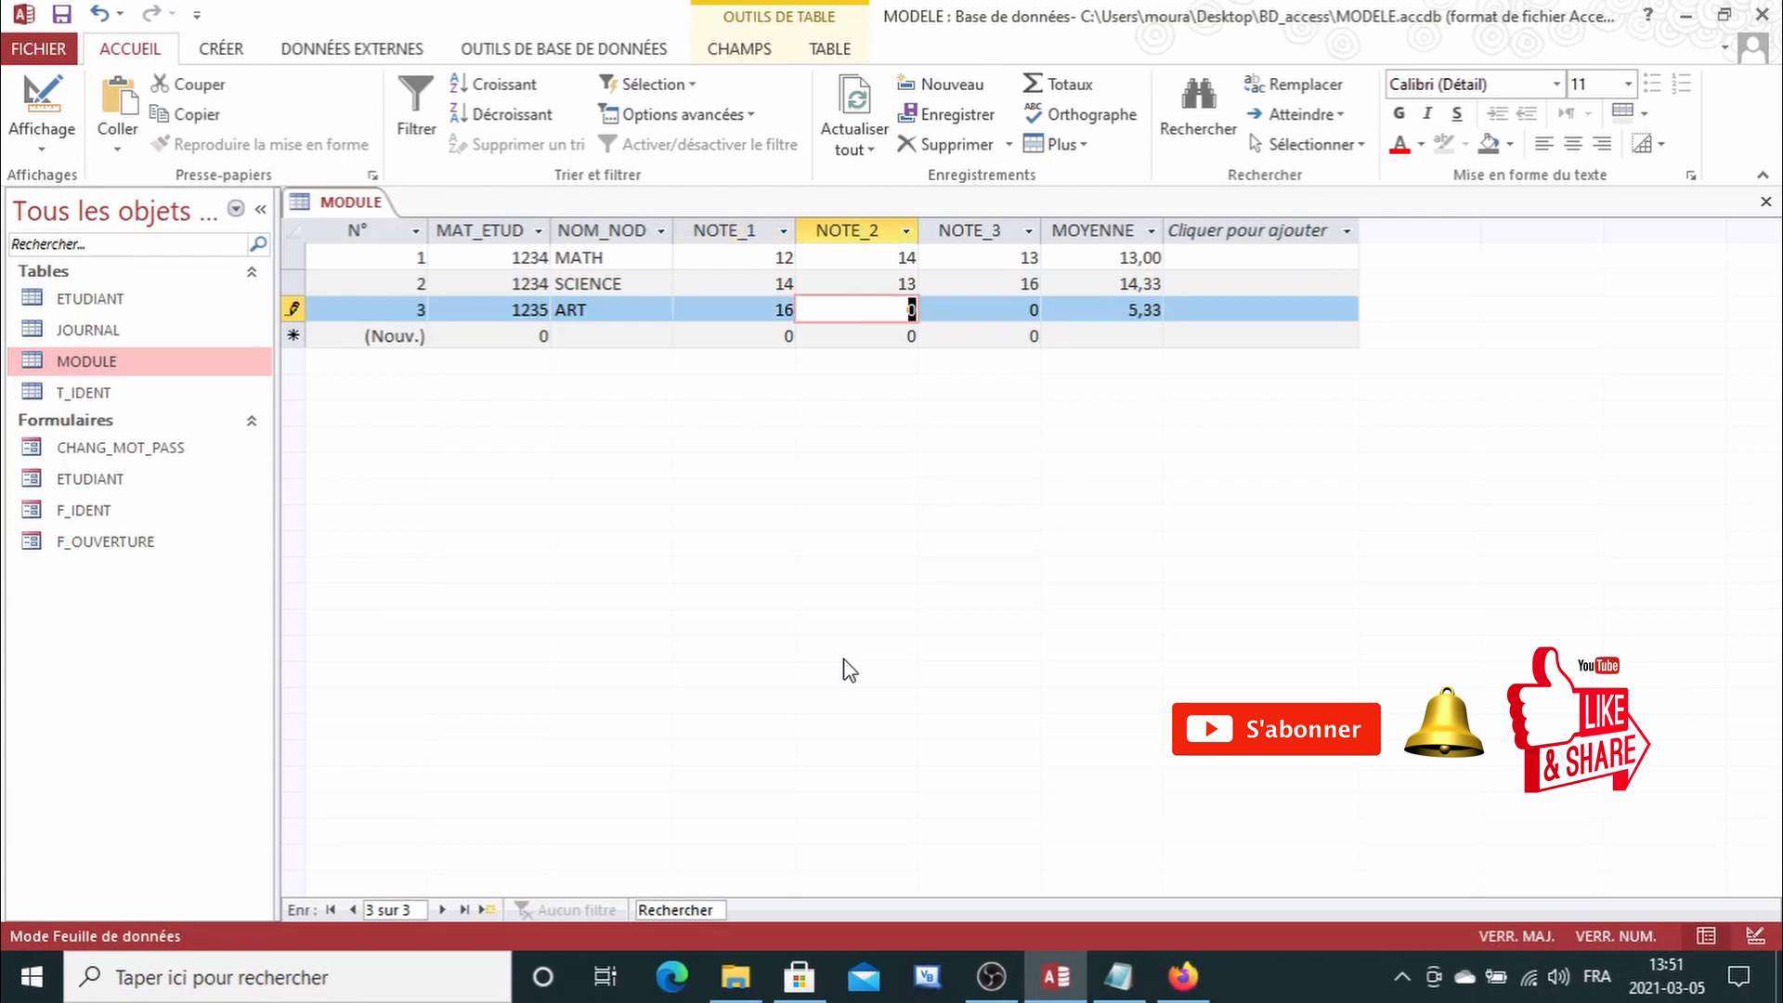
{"action": "type", "text": "14"}
{"action": "key", "text": "Tab"}
{"action": "type", "text": "17"}
{"action": "key", "text": "Tab"}
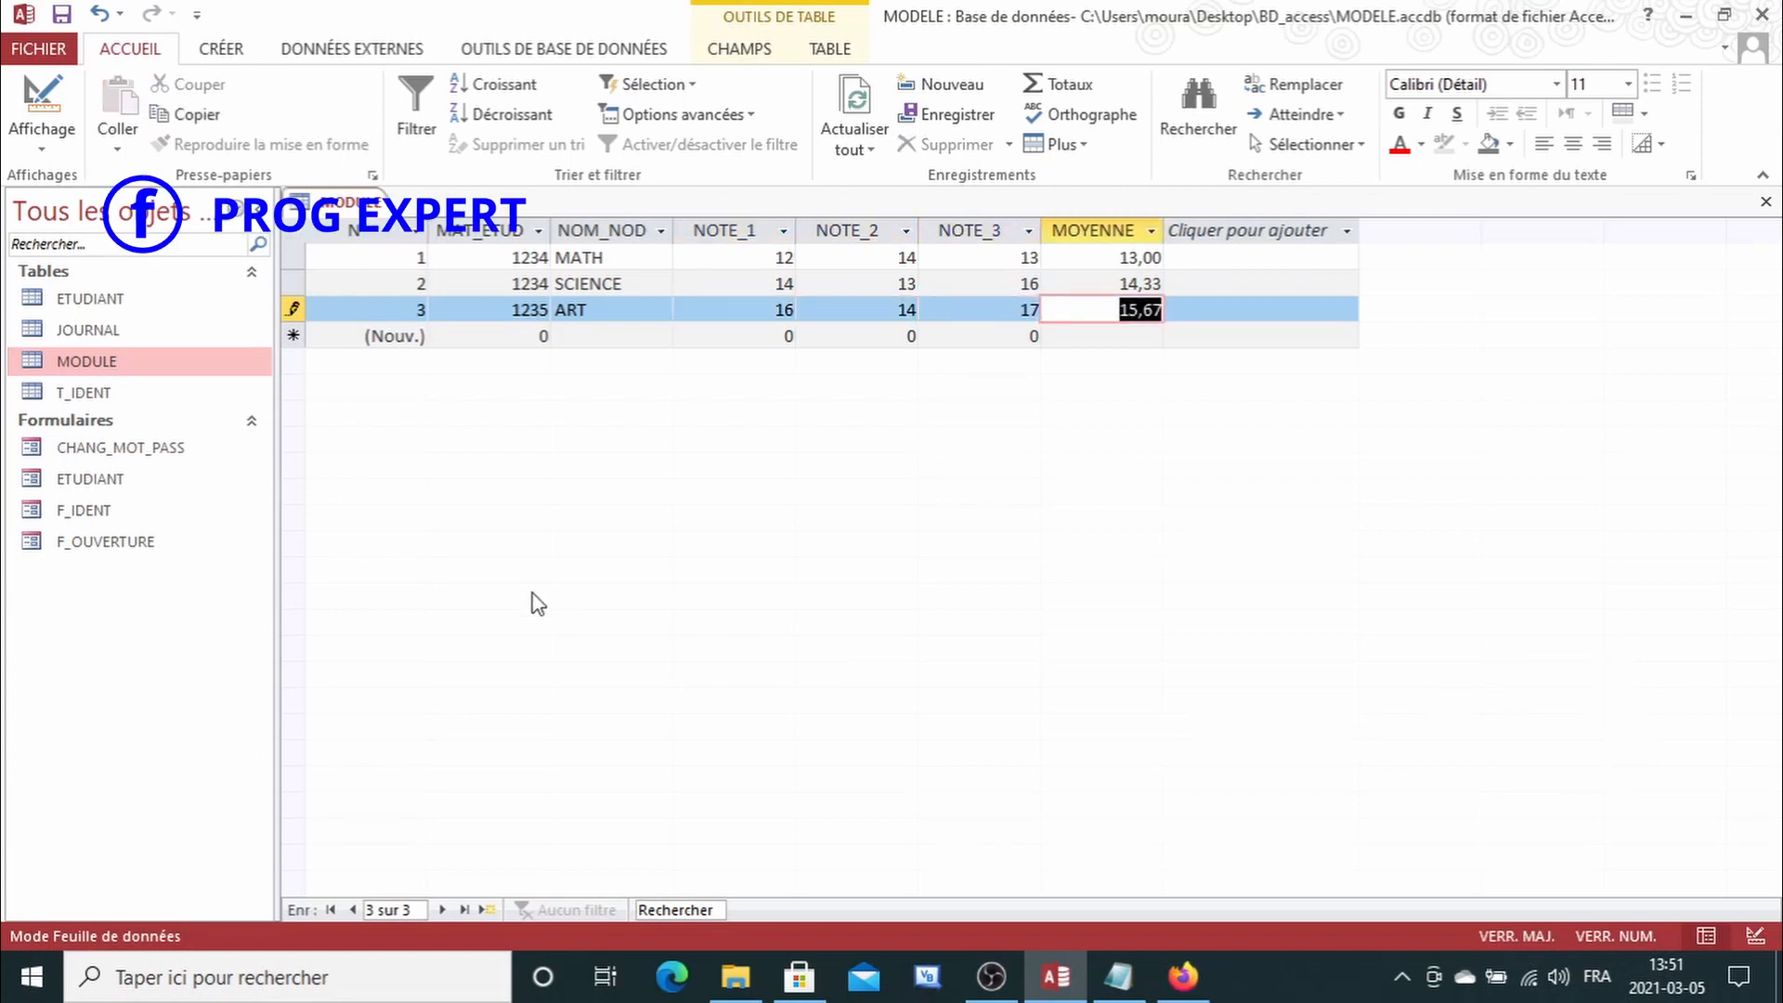
Step: Start a fourth MODULE record for the same second student with NOM_NOD set to INFO
{"action": "left_click", "coordinate": [521, 336]}
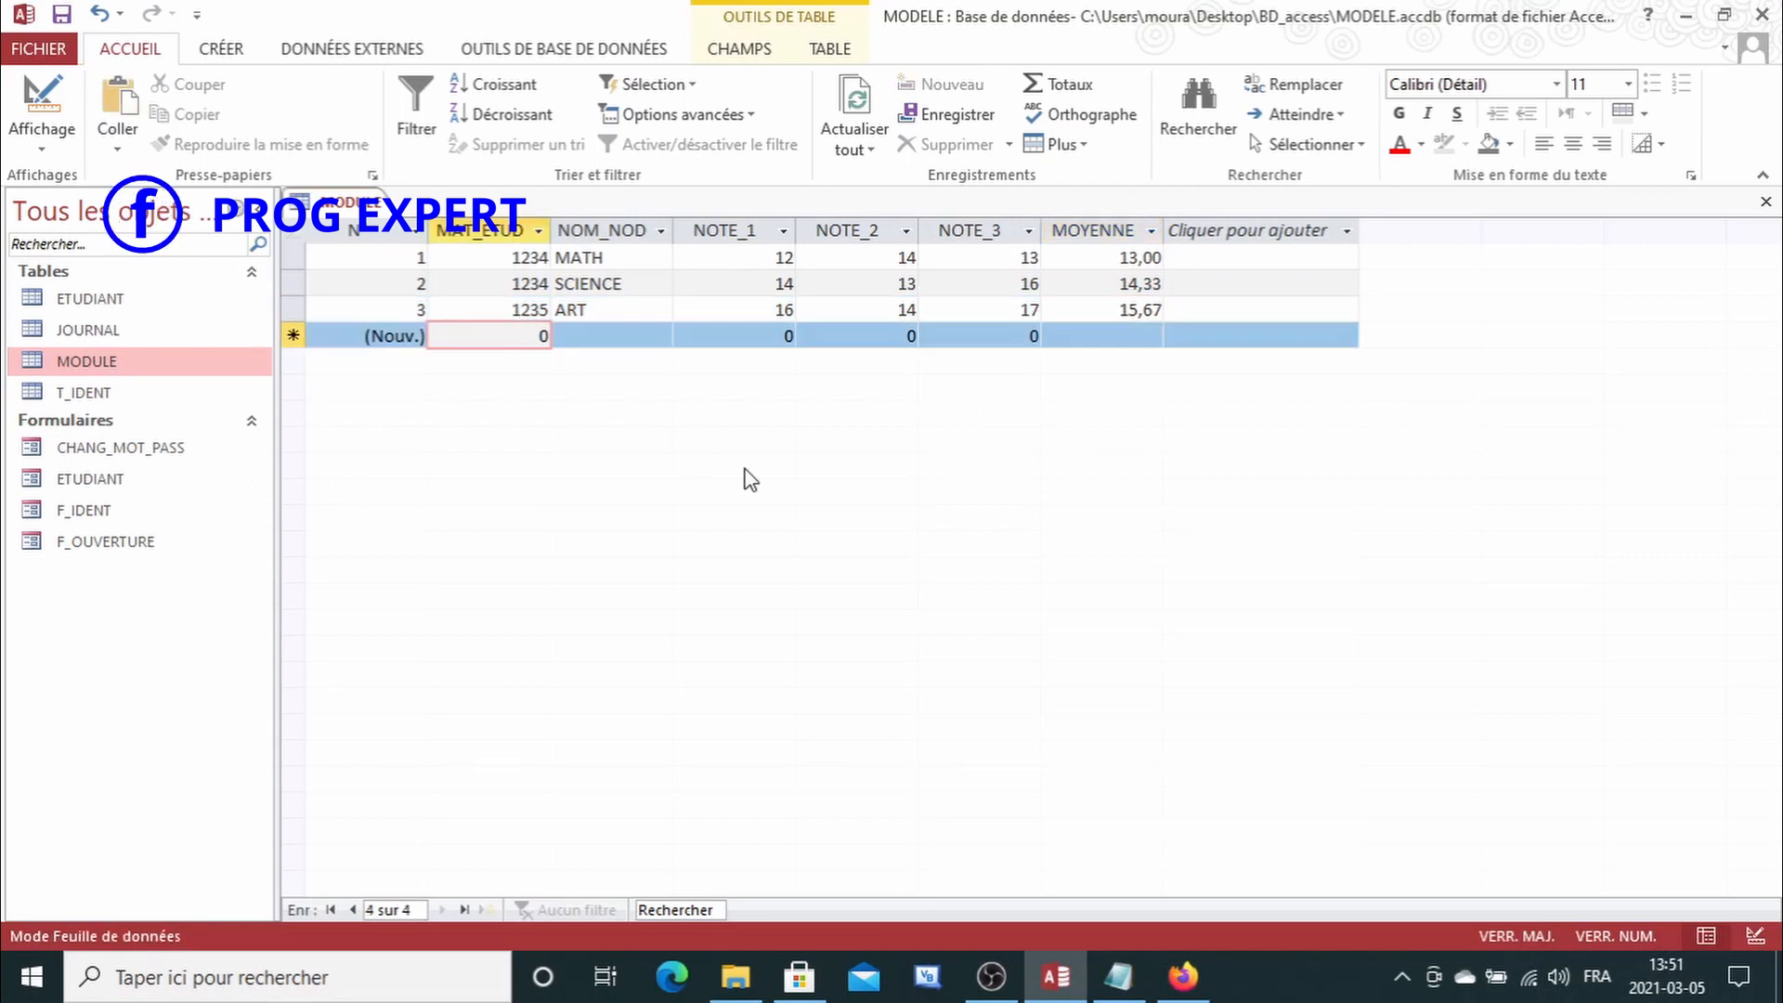
{"action": "key", "text": "BackSpace"}
{"action": "type", "text": "12"}
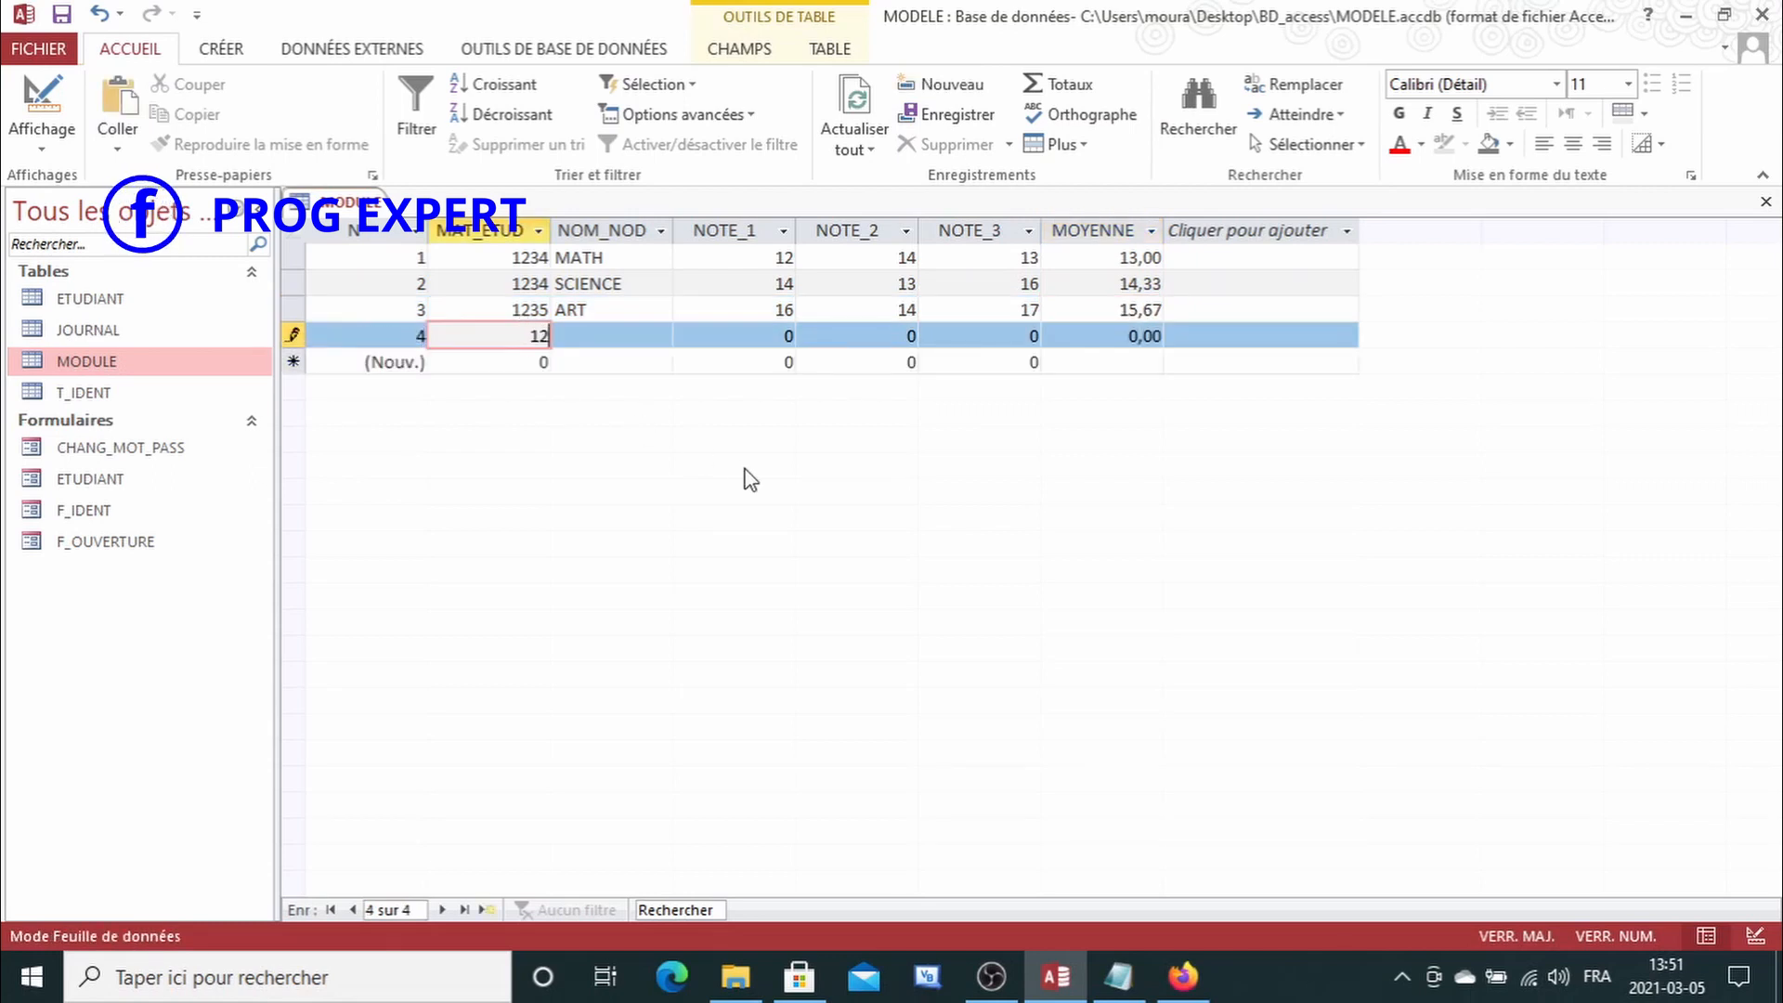
{"action": "type", "text": "35"}
{"action": "key", "text": "Tab"}
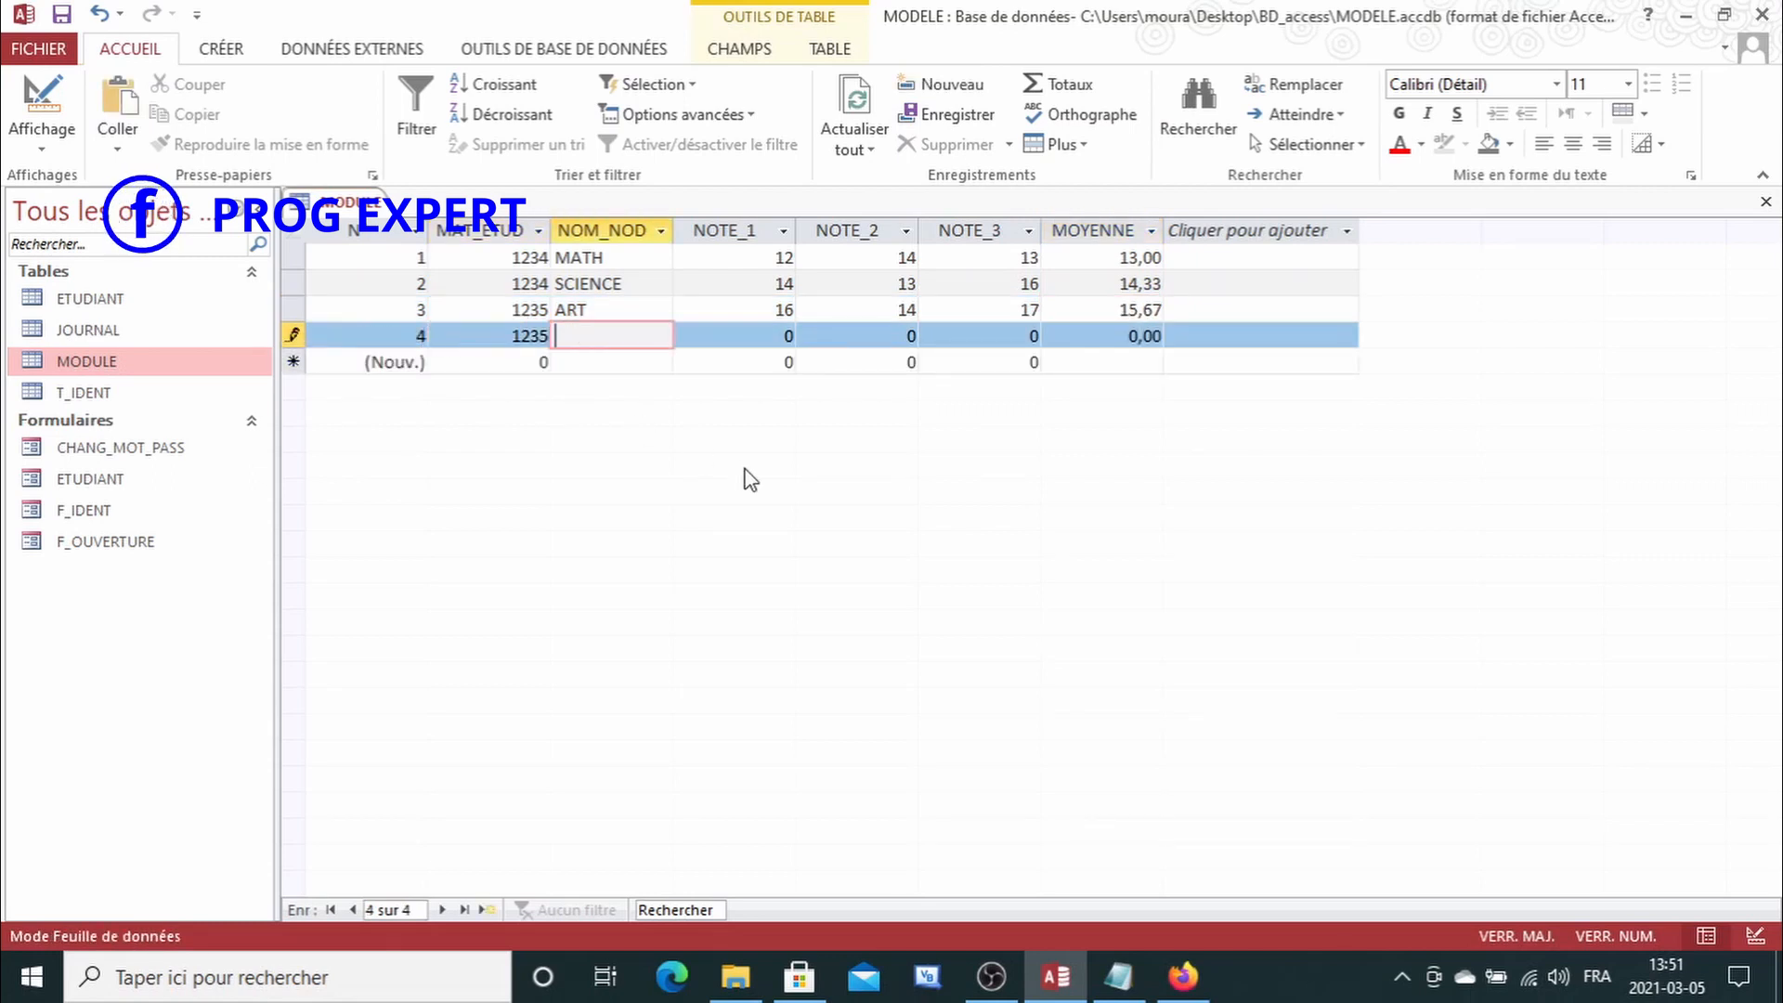
{"action": "type", "text": "INFO"}
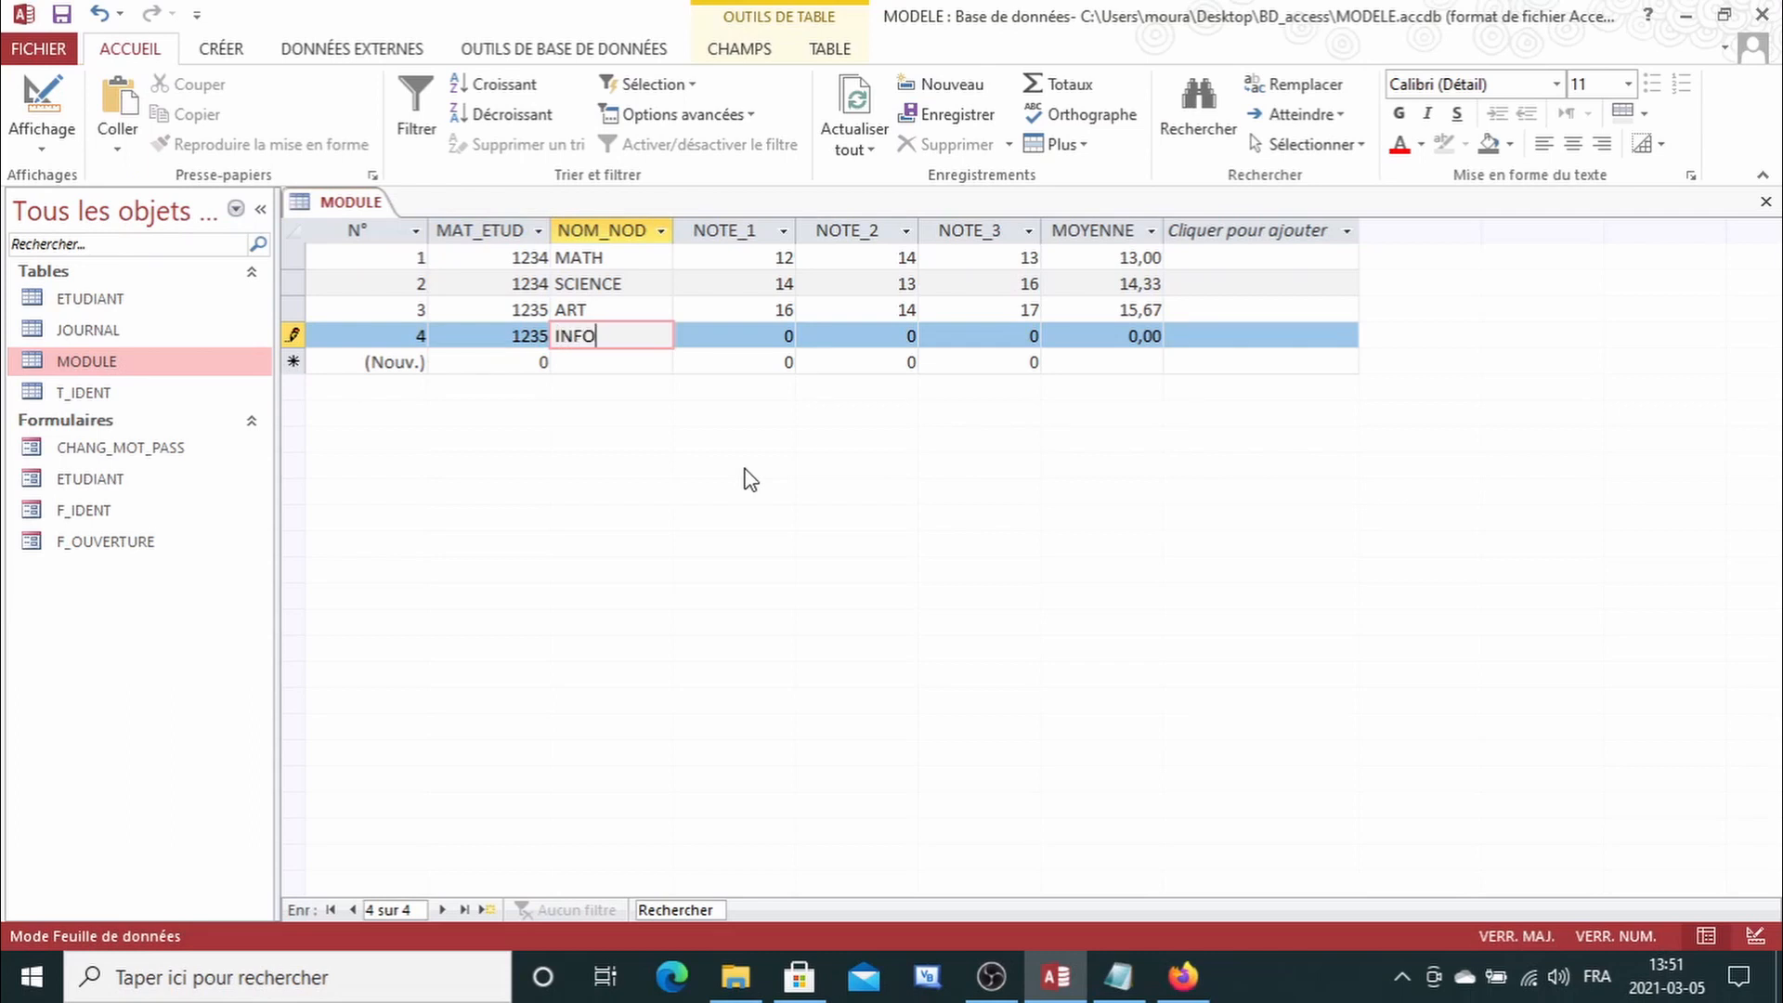
{"action": "key", "text": "Tab"}
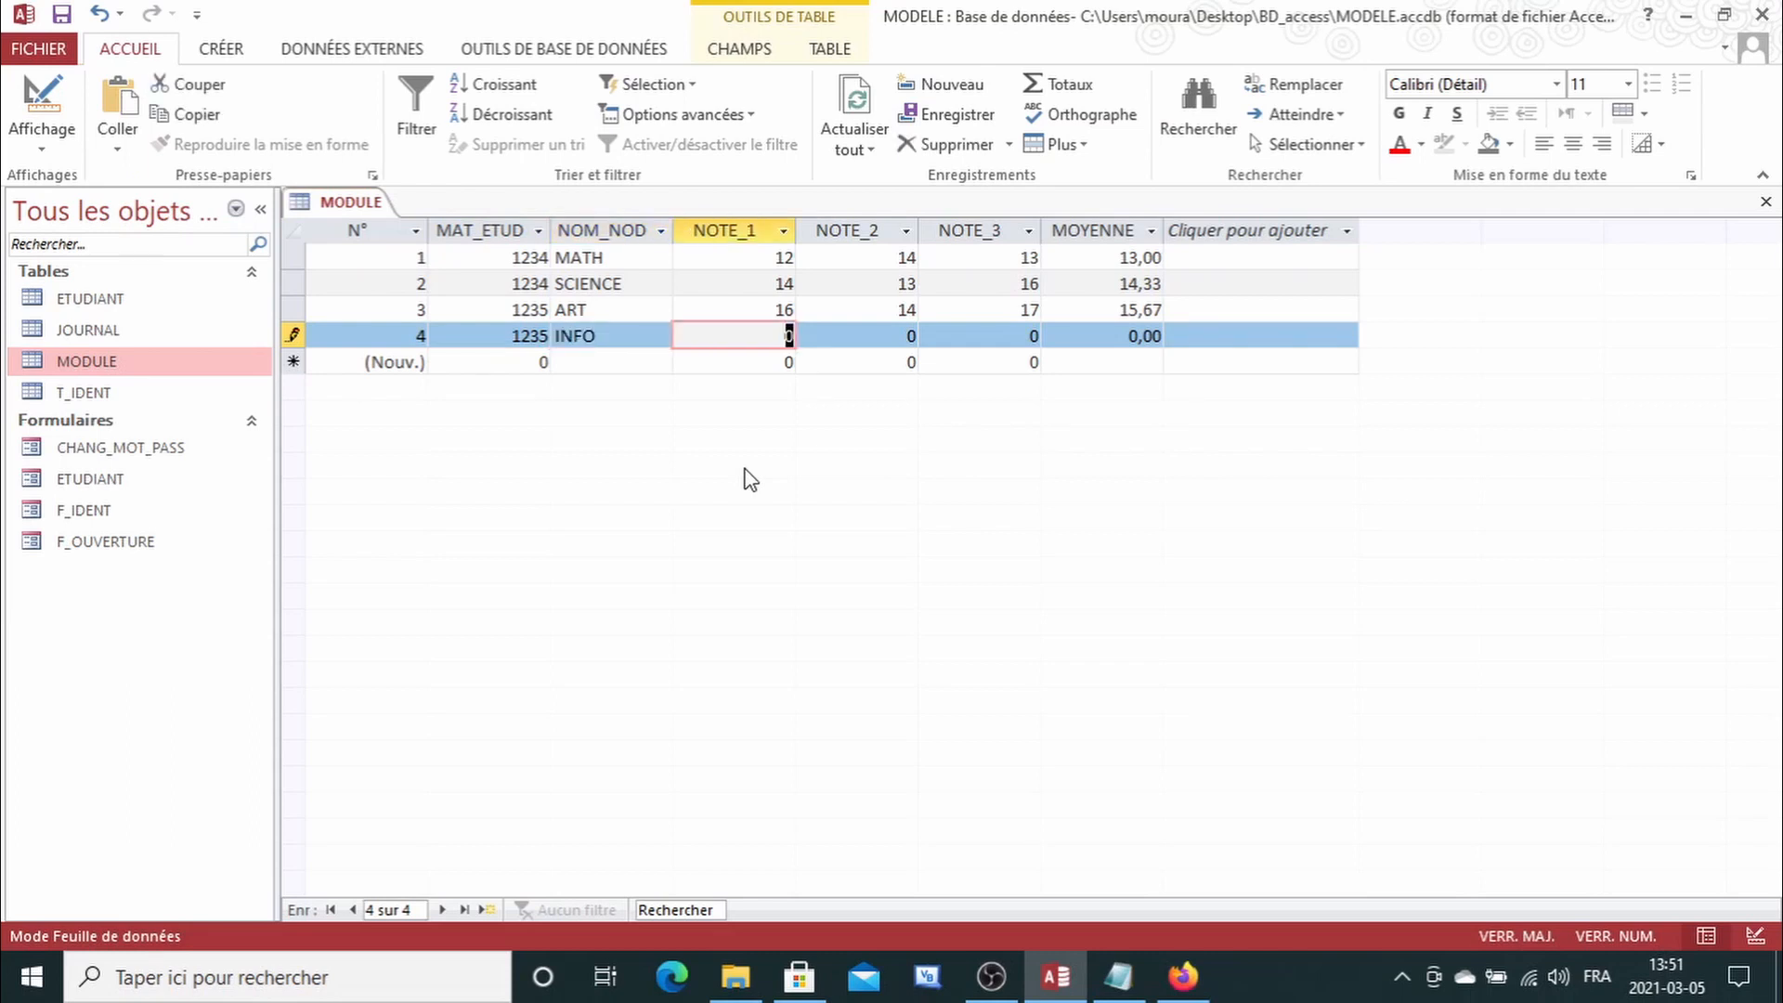
Step: Enter the INFO record's grades as NOTE_1 16, NOTE_2 14 and NOTE_3 13
{"action": "type", "text": "16"}
{"action": "key", "text": "Tab"}
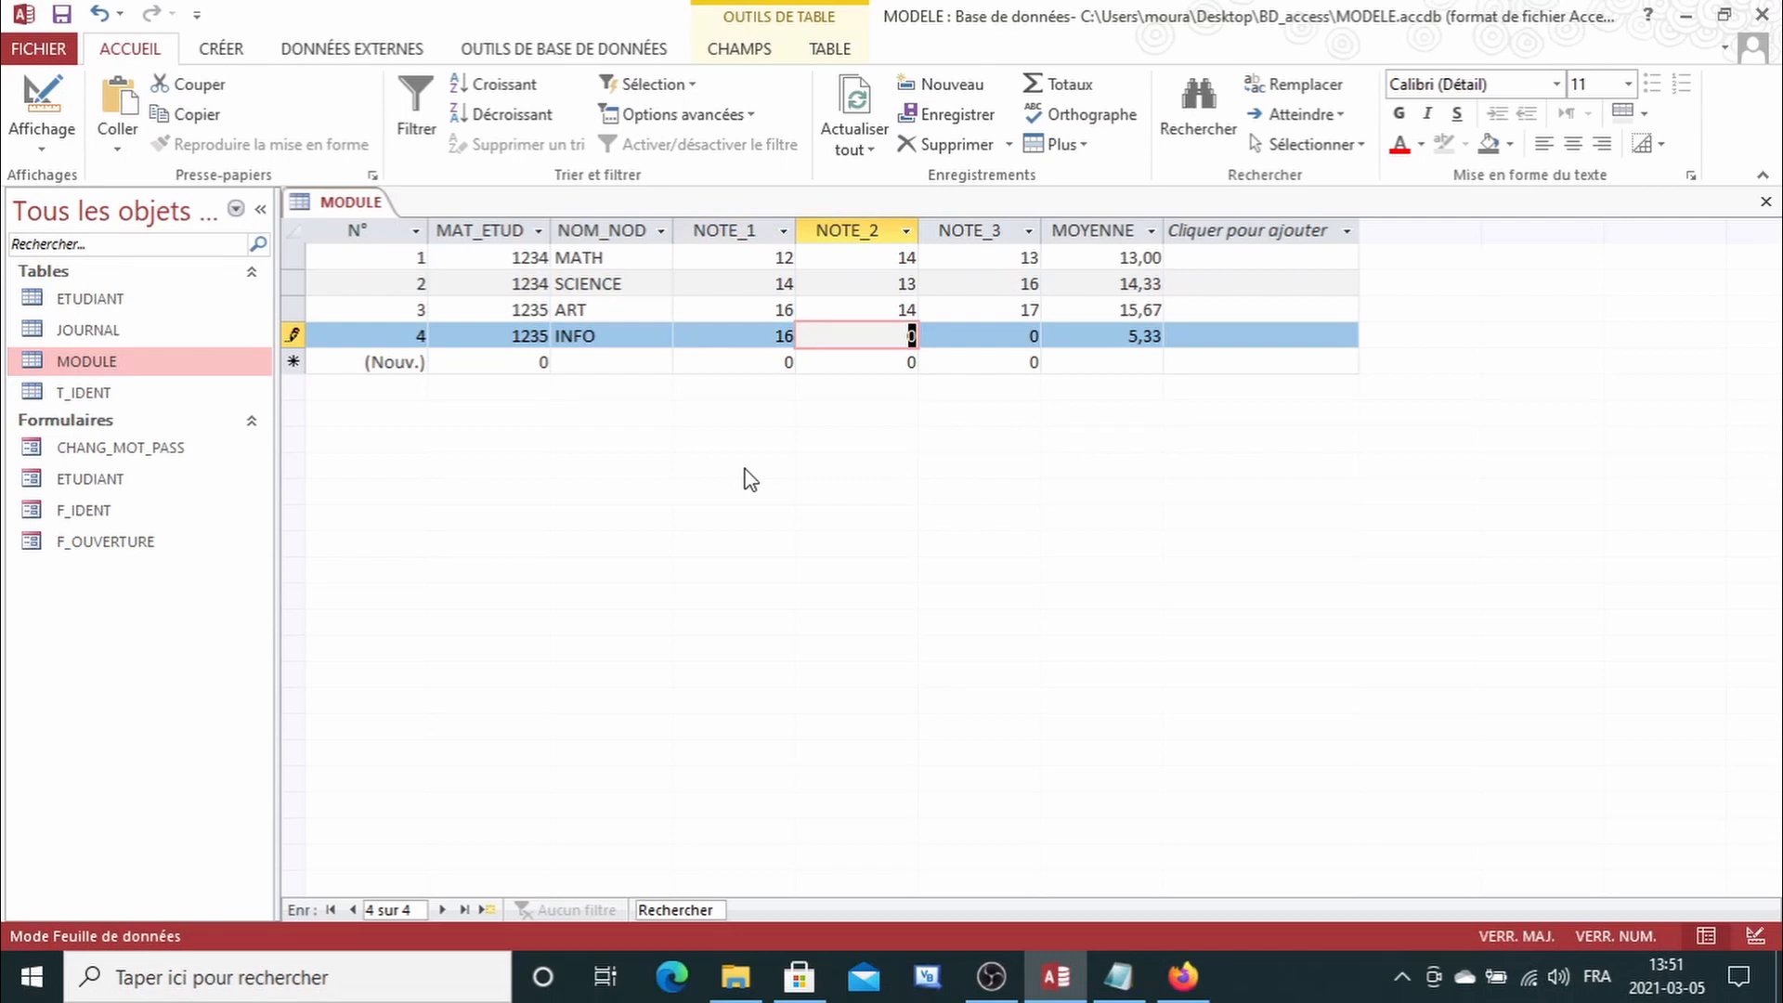
{"action": "type", "text": "14"}
{"action": "key", "text": "Tab"}
{"action": "type", "text": "13"}
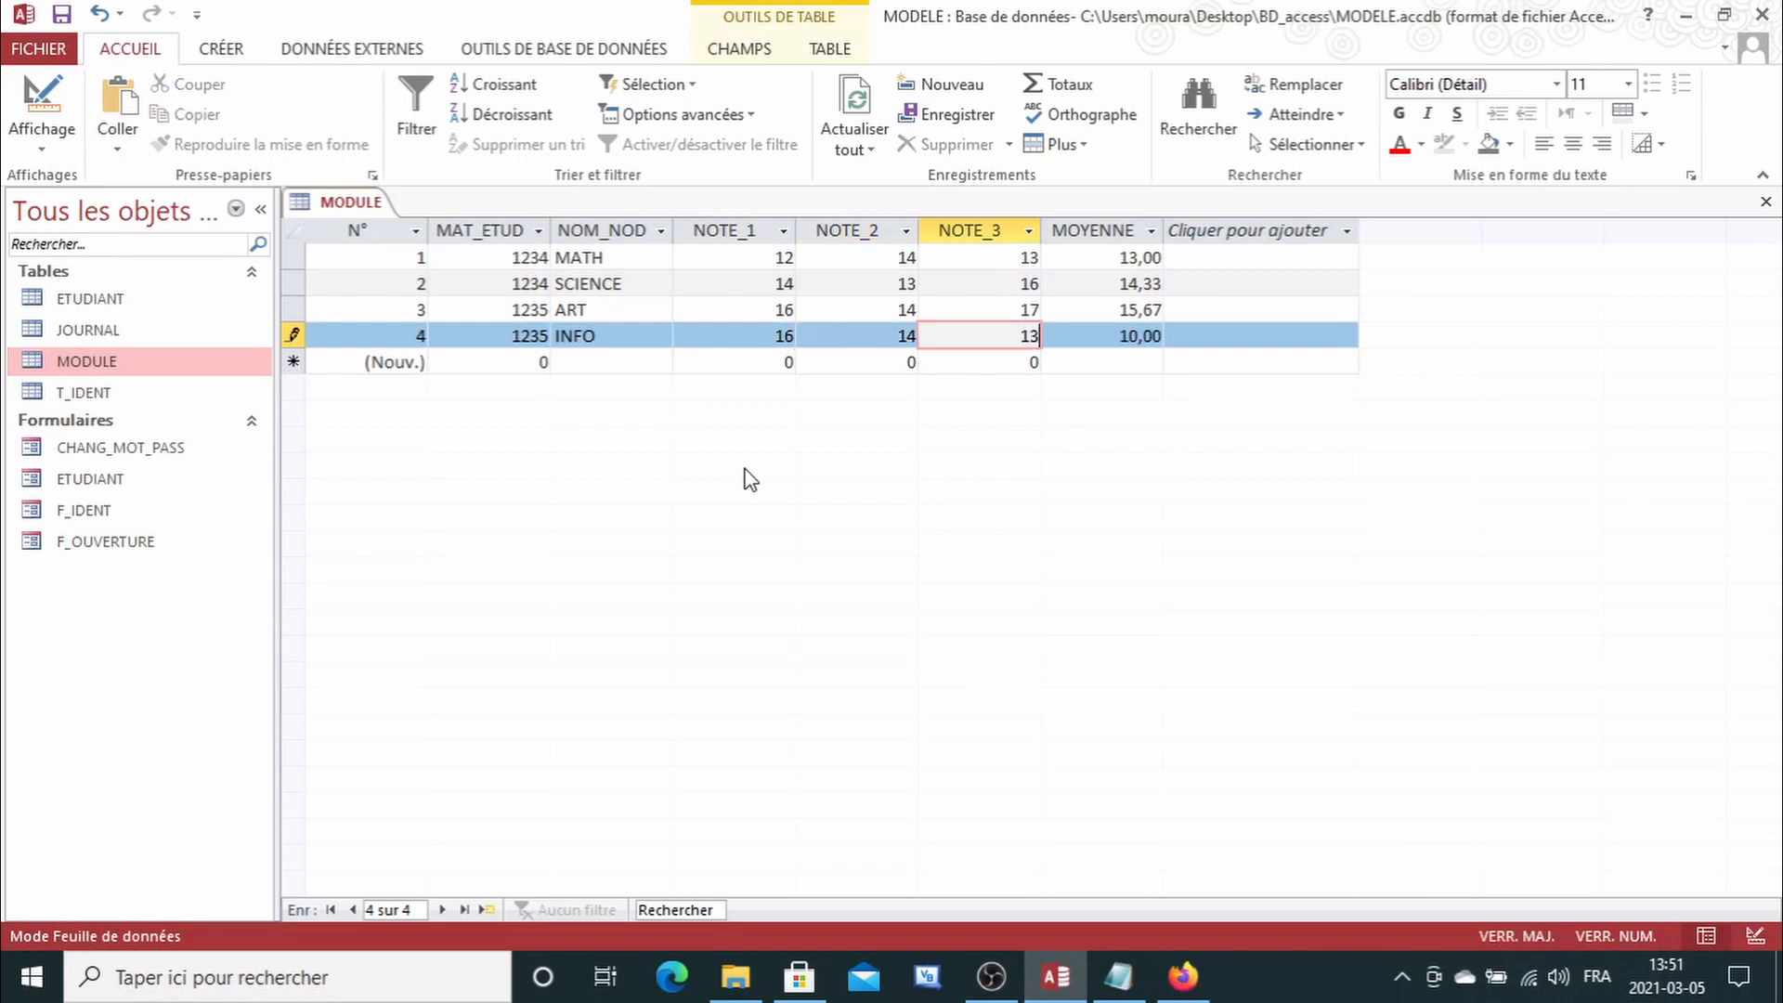
{"action": "key", "text": "Tab"}
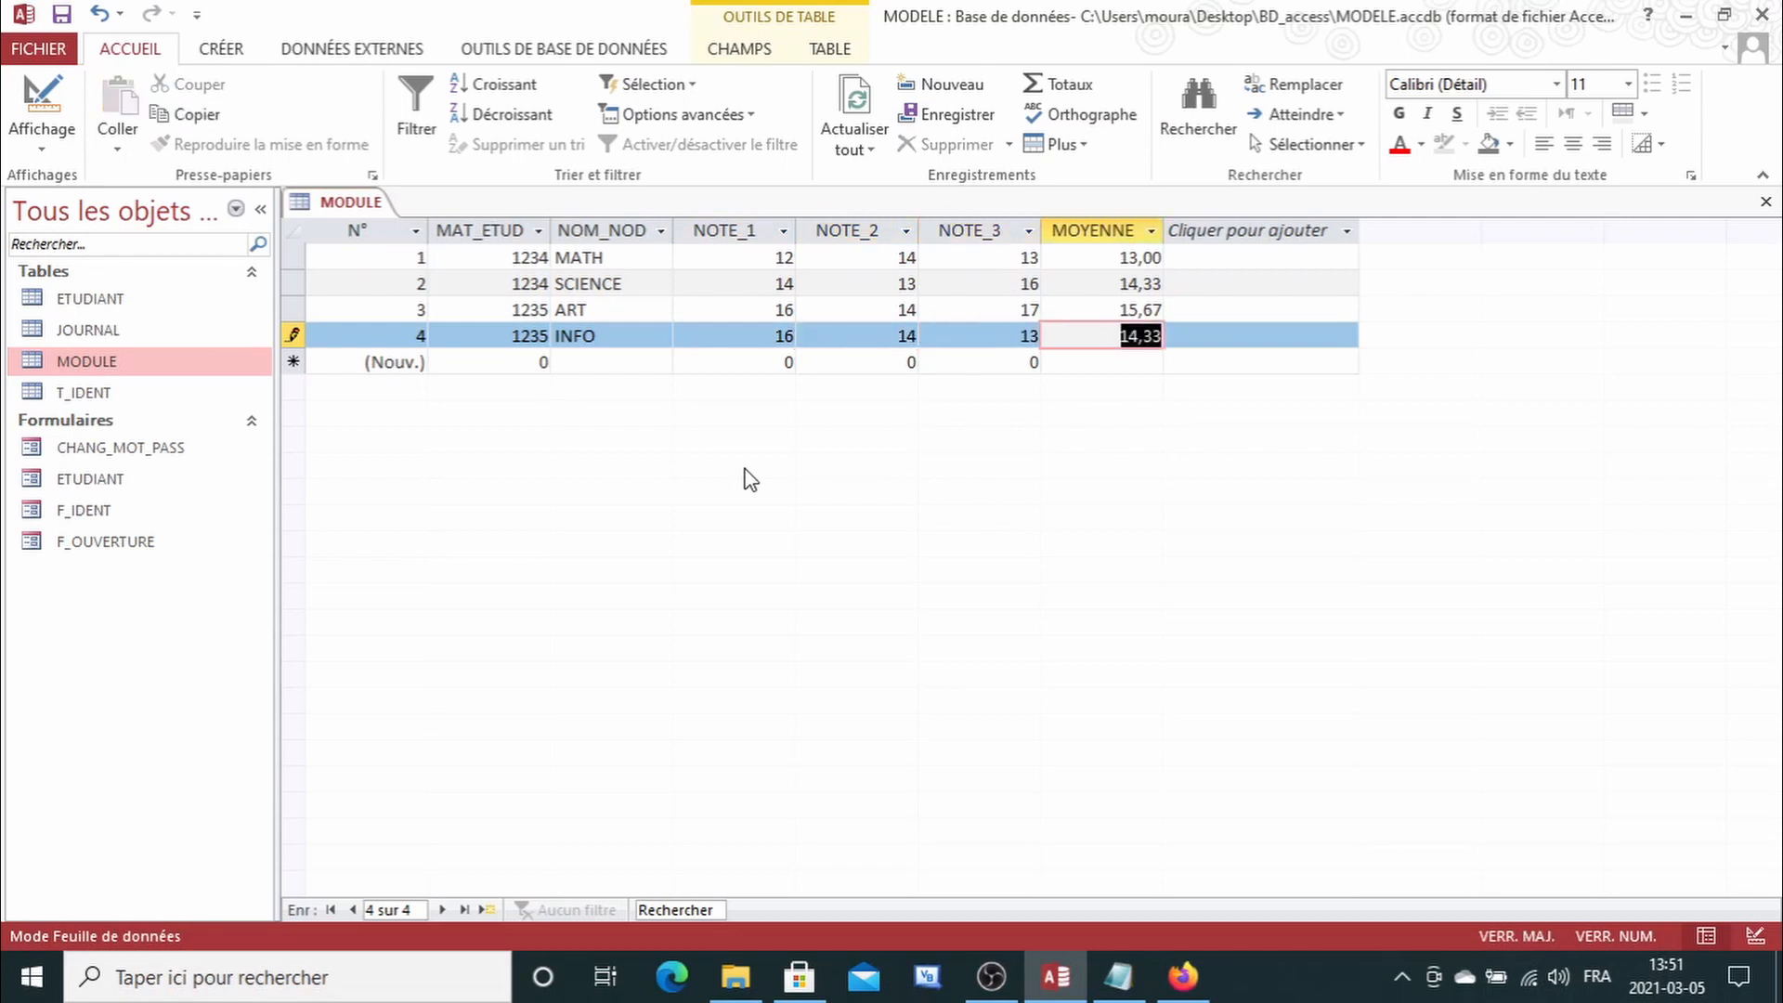
Step: Start a fifth MODULE record with the third student's MAT number and NOM_NOD set to PHY
{"action": "left_click", "coordinate": [517, 362]}
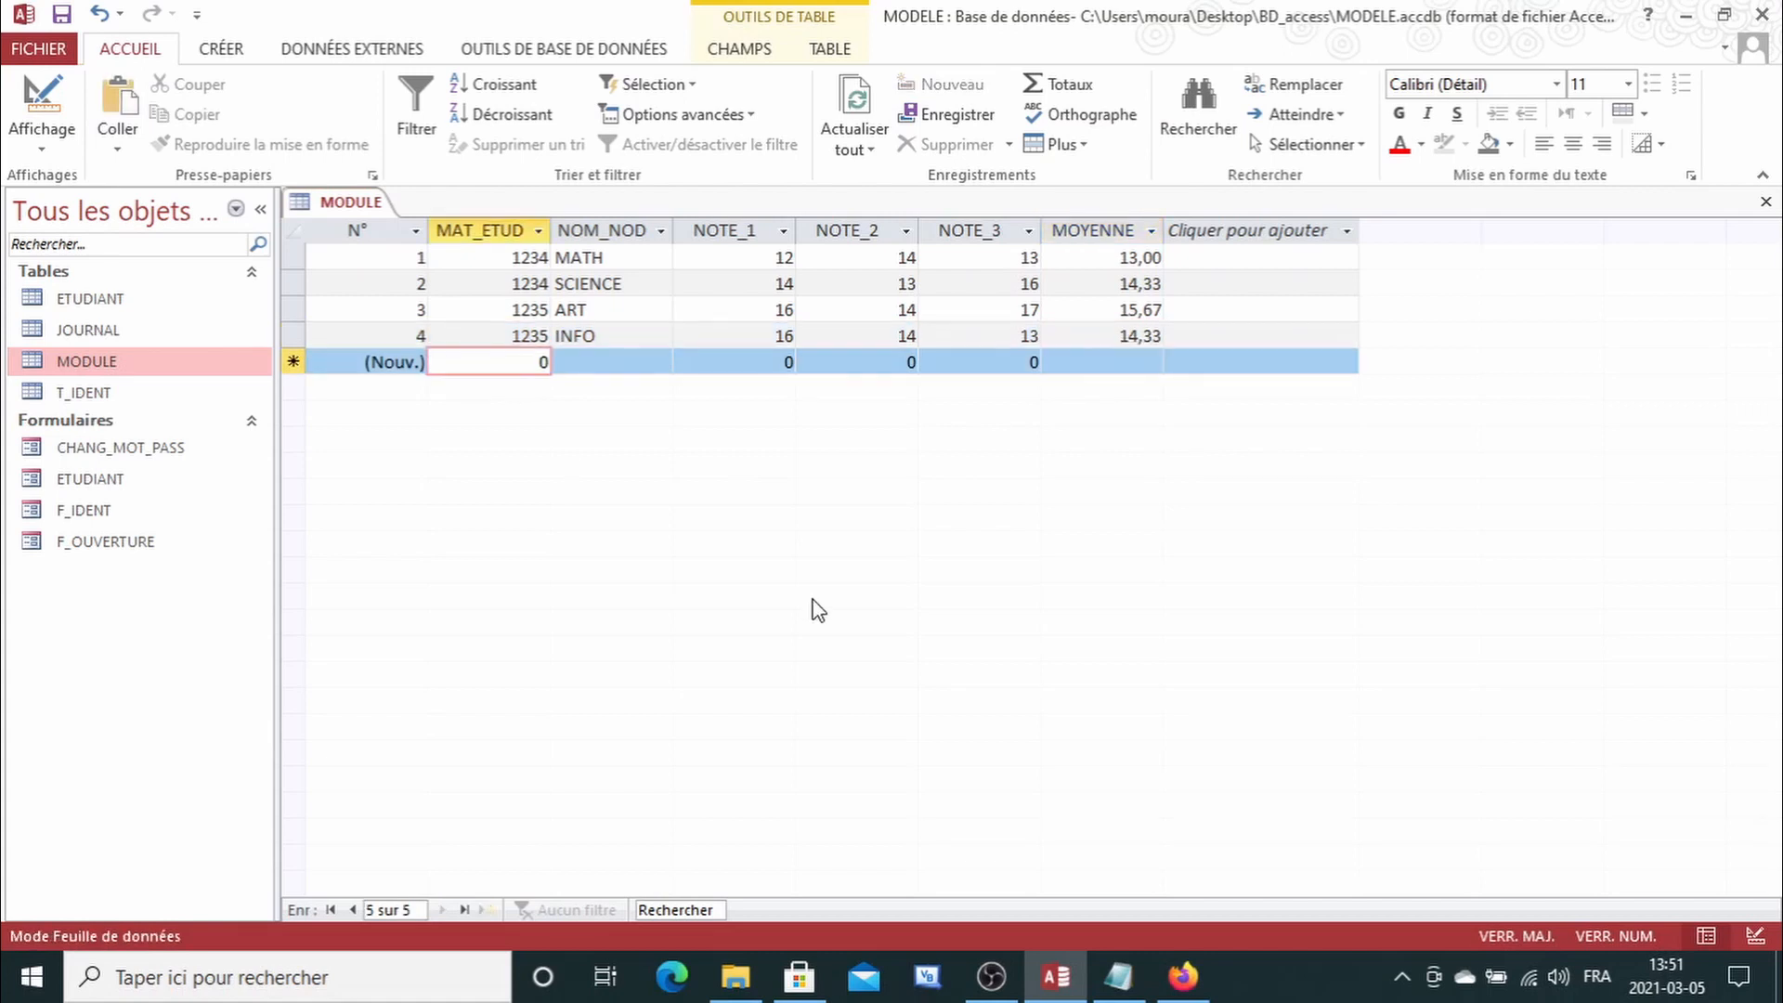
{"action": "type", "text": "12"}
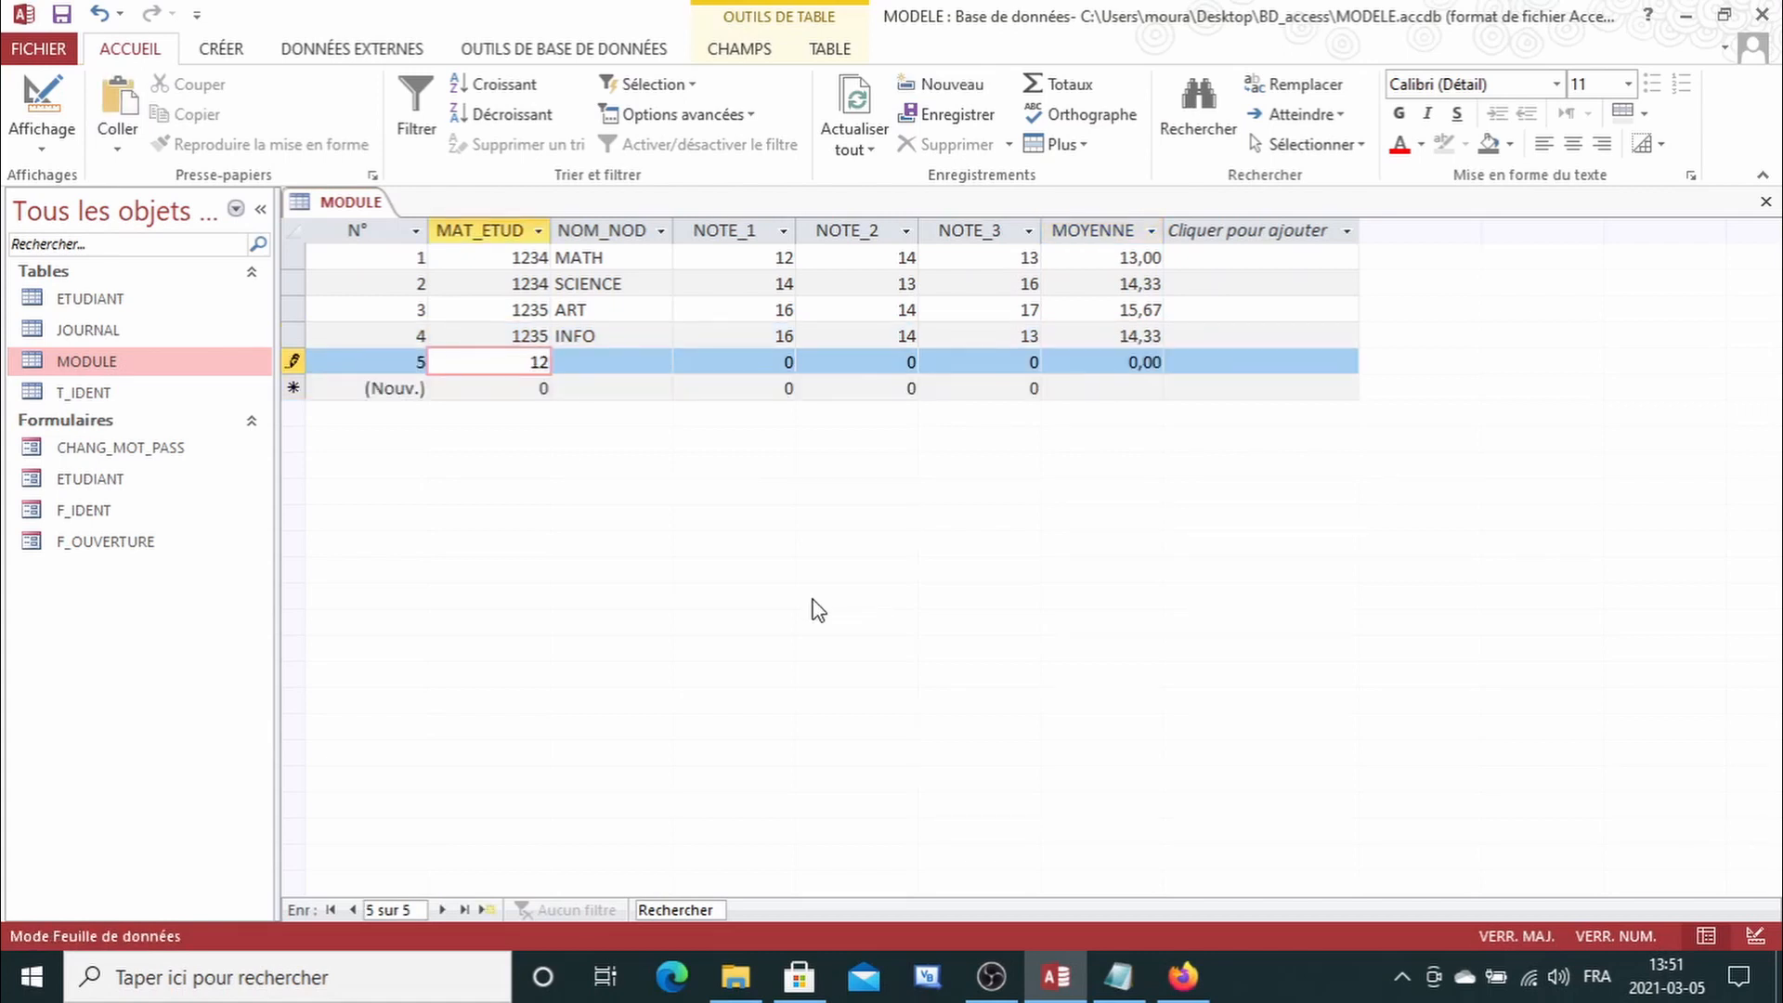
{"action": "type", "text": "36"}
{"action": "key", "text": "Tab"}
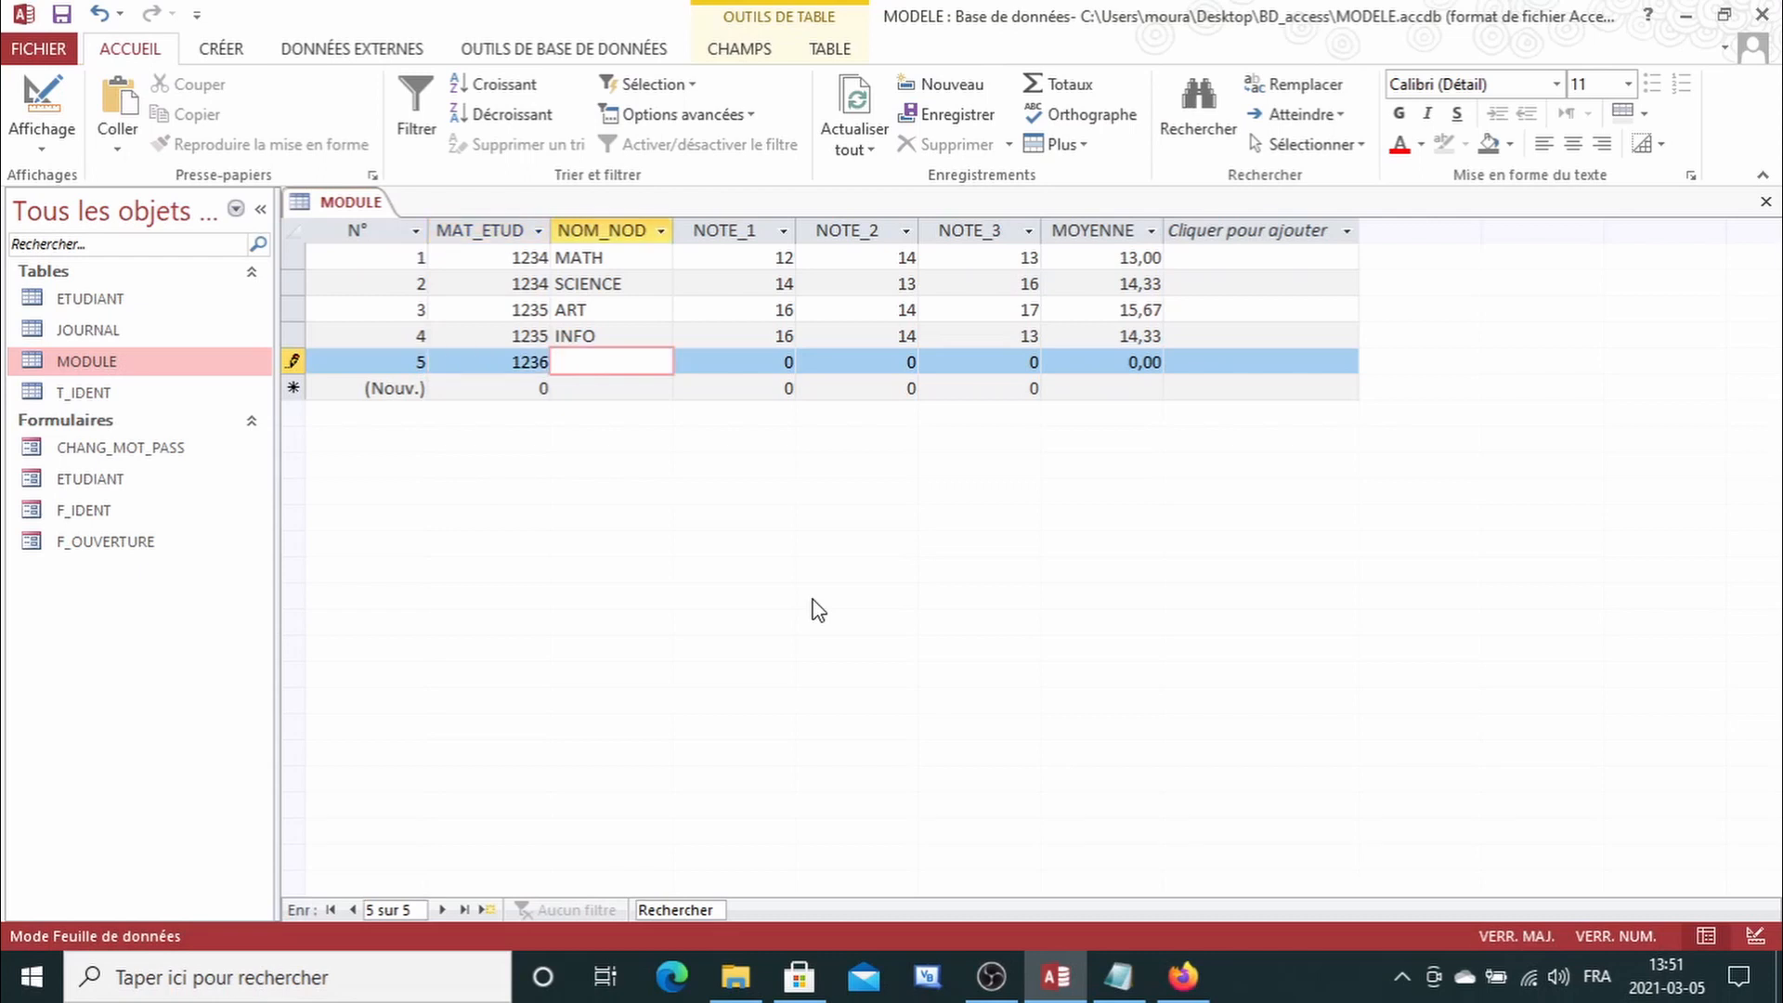
{"action": "type", "text": "PHY"}
{"action": "key", "text": "Tab"}
Step: Enter the PHY record's grades as NOTE_1 15, NOTE_2 14 and NOTE_3 17
{"action": "type", "text": "1"}
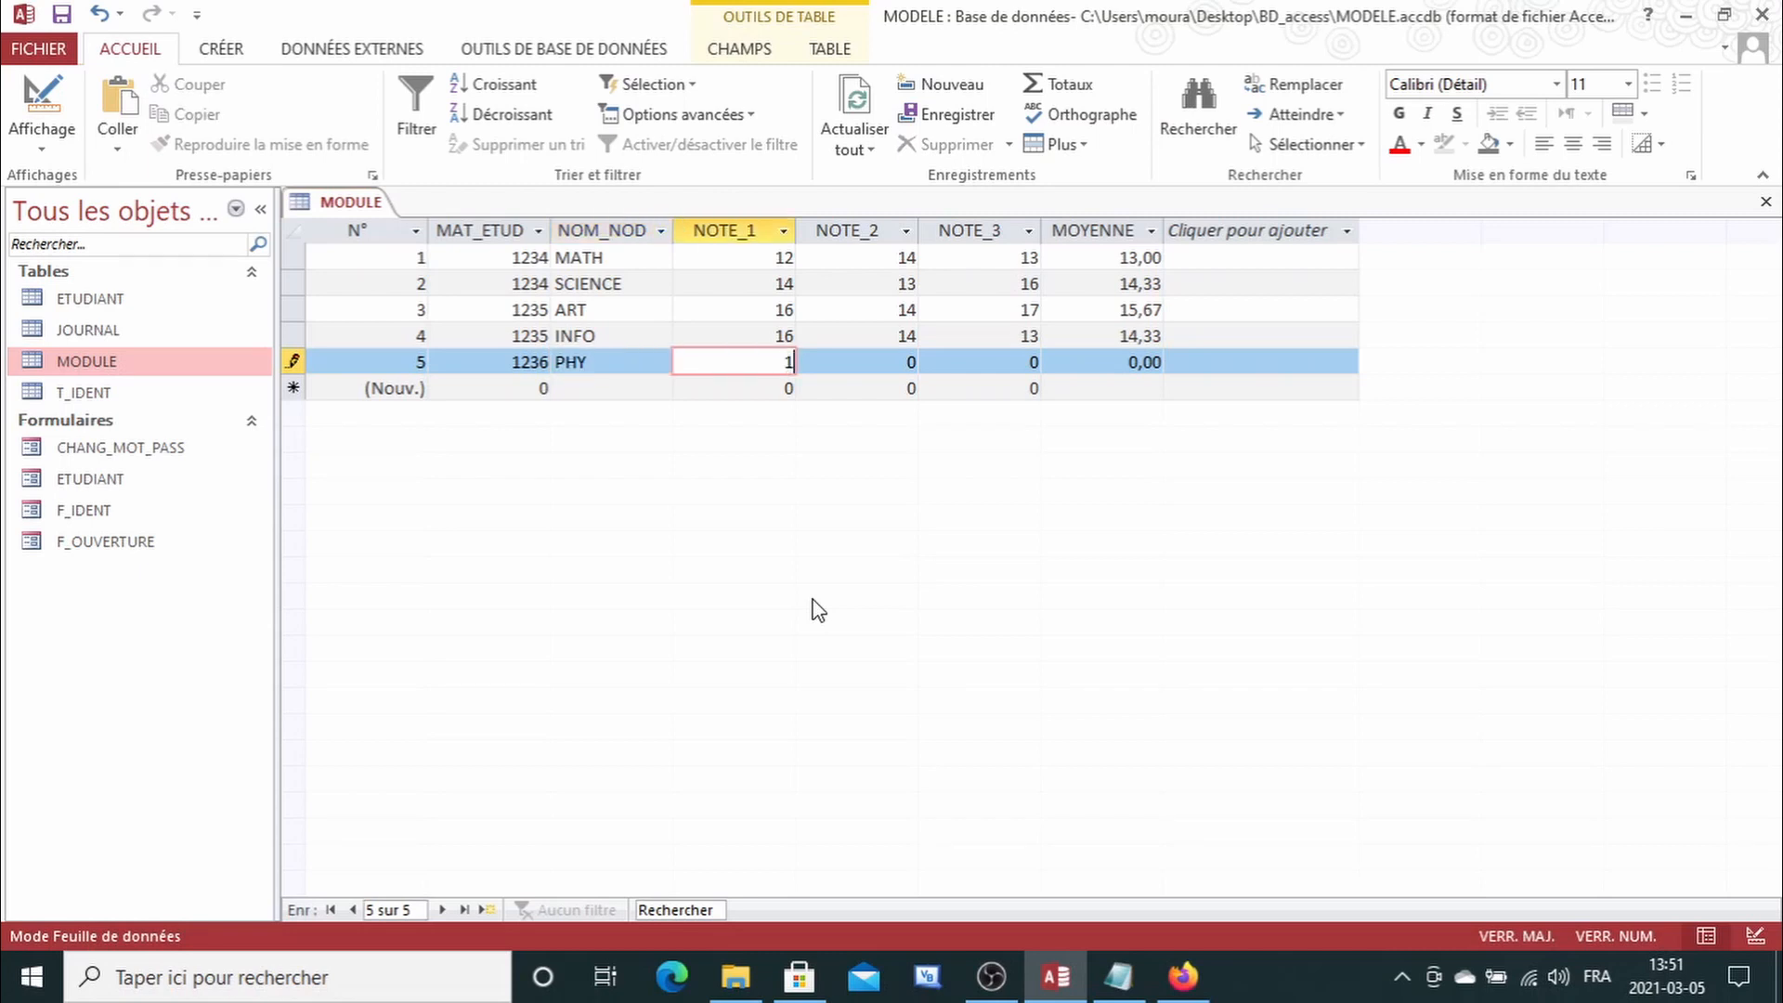
{"action": "key", "text": "Tab"}
{"action": "type", "text": "14"}
{"action": "key", "text": "Tab"}
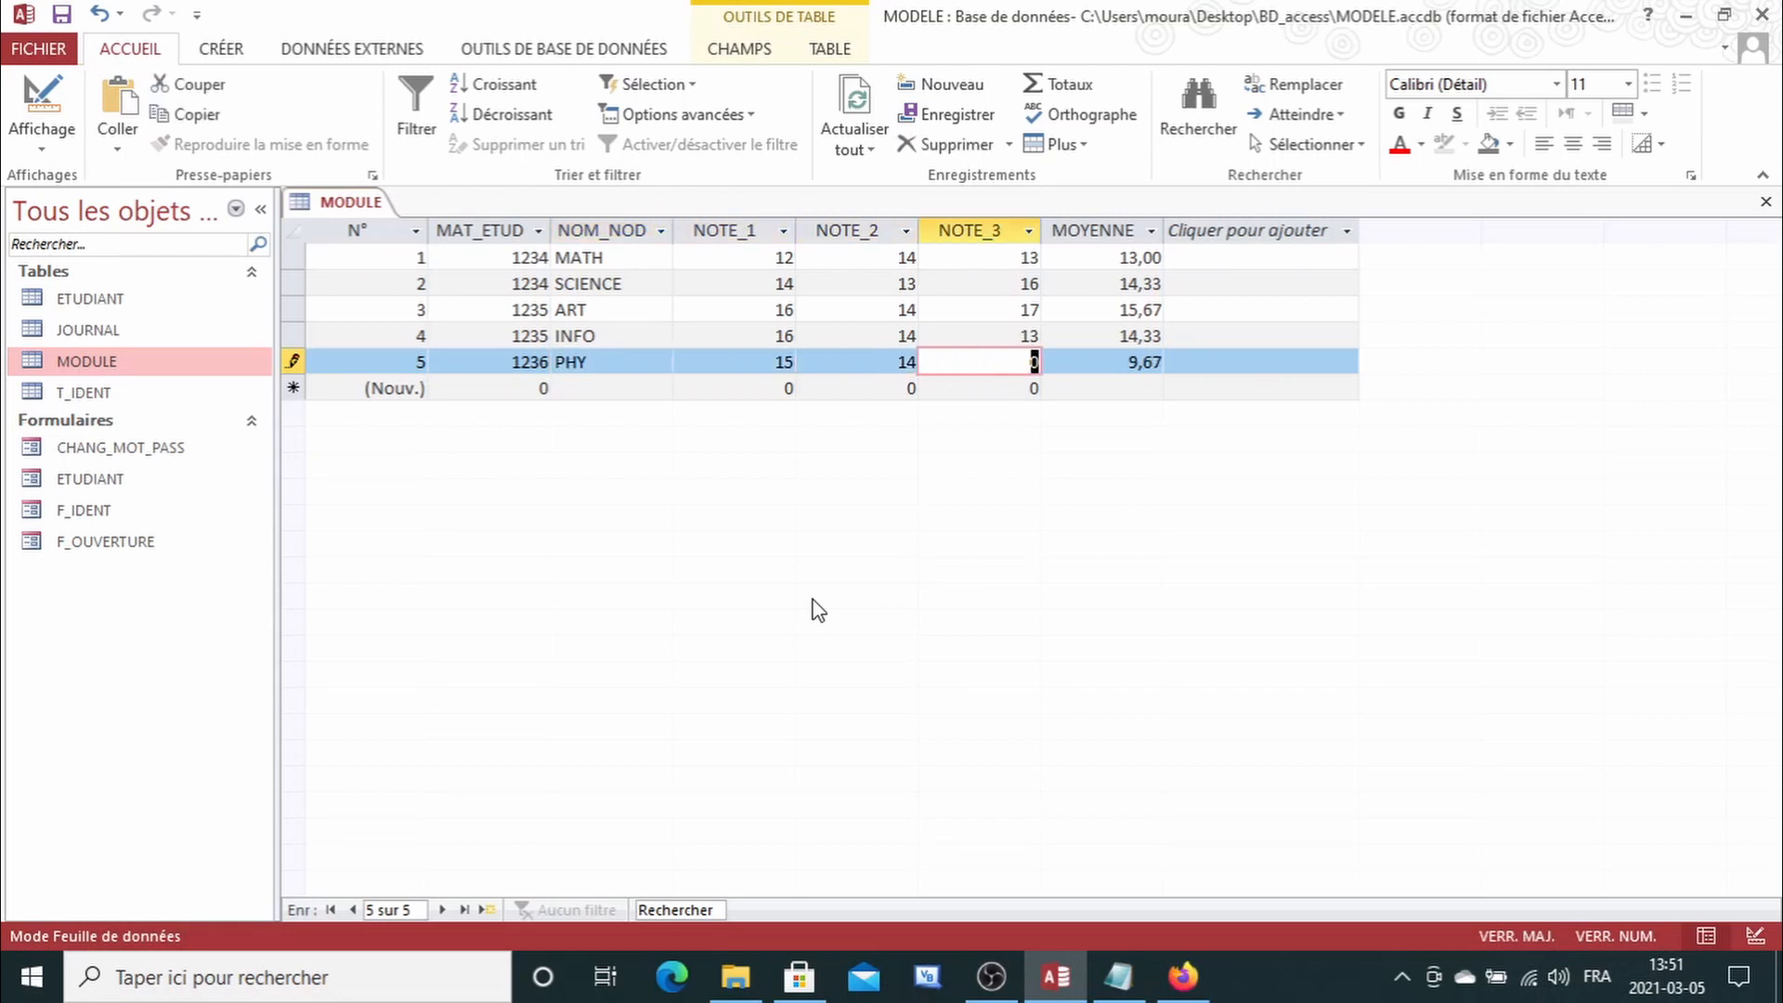
{"action": "type", "text": "17"}
{"action": "key", "text": "Tab"}
{"action": "key", "text": "Tab"}
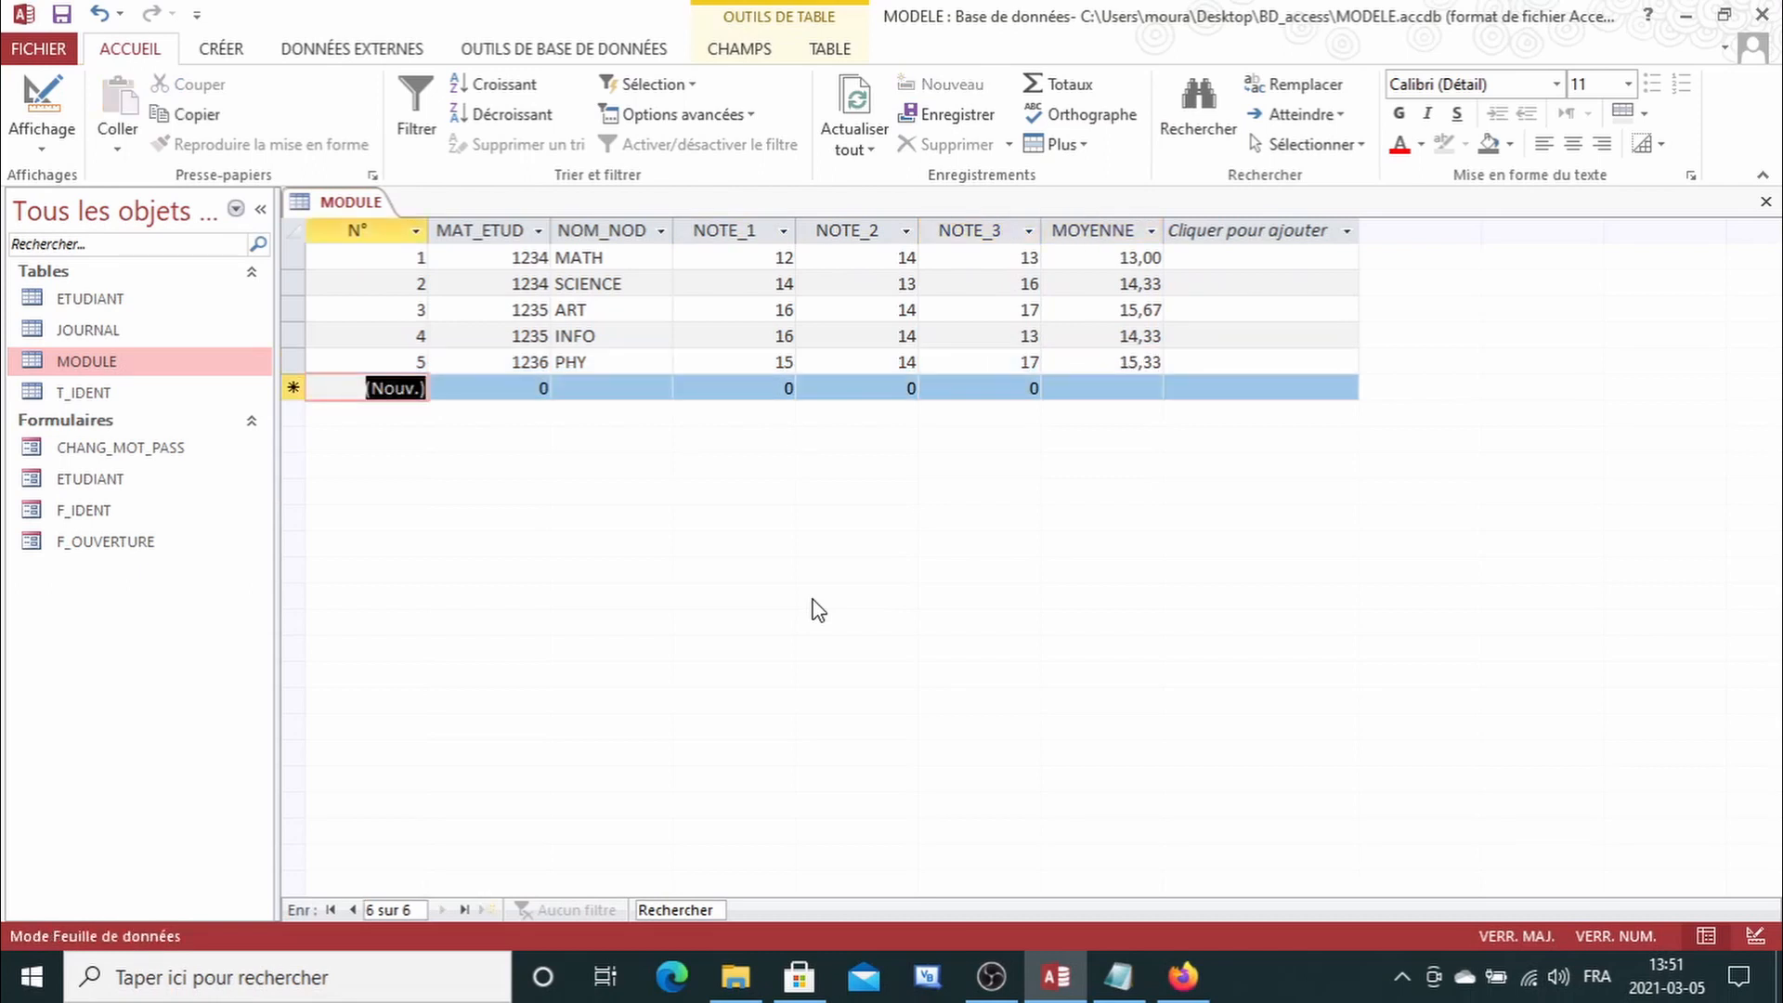
Step: Start a sixth MODULE record for the same third student with NOM_NOD set to GEO
{"action": "key", "text": "Tab"}
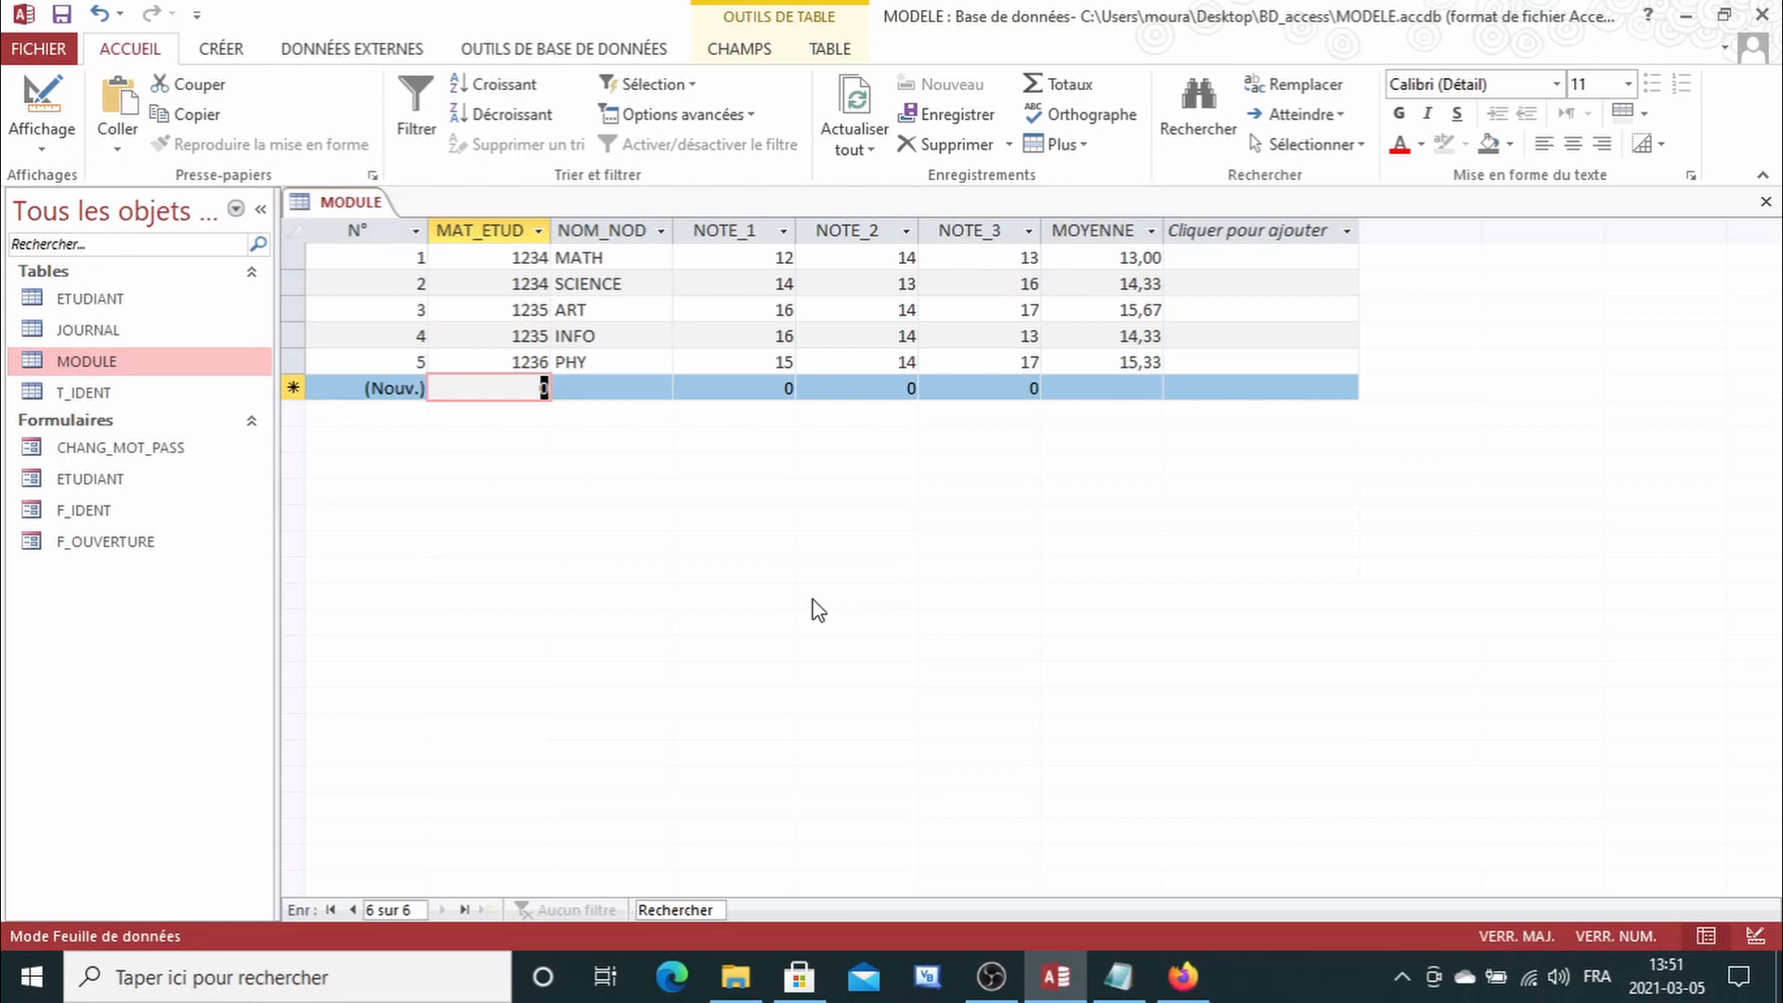
{"action": "type", "text": "12"}
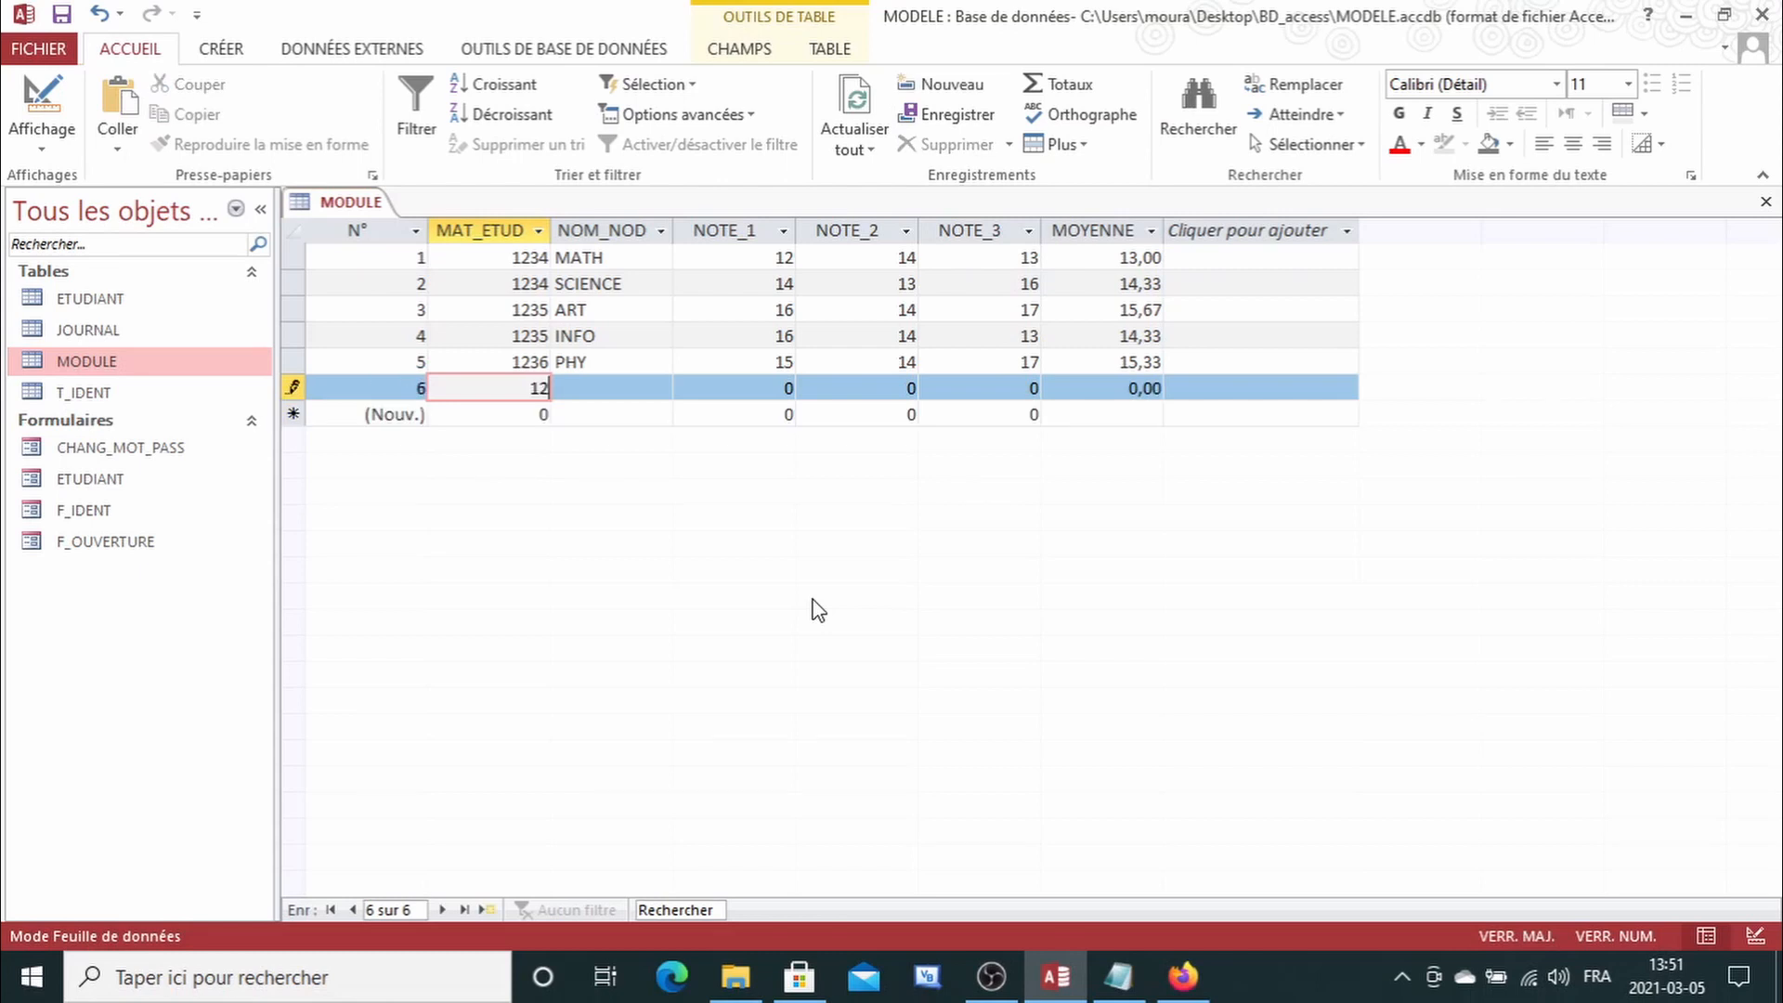
{"action": "type", "text": "36"}
{"action": "key", "text": "Tab"}
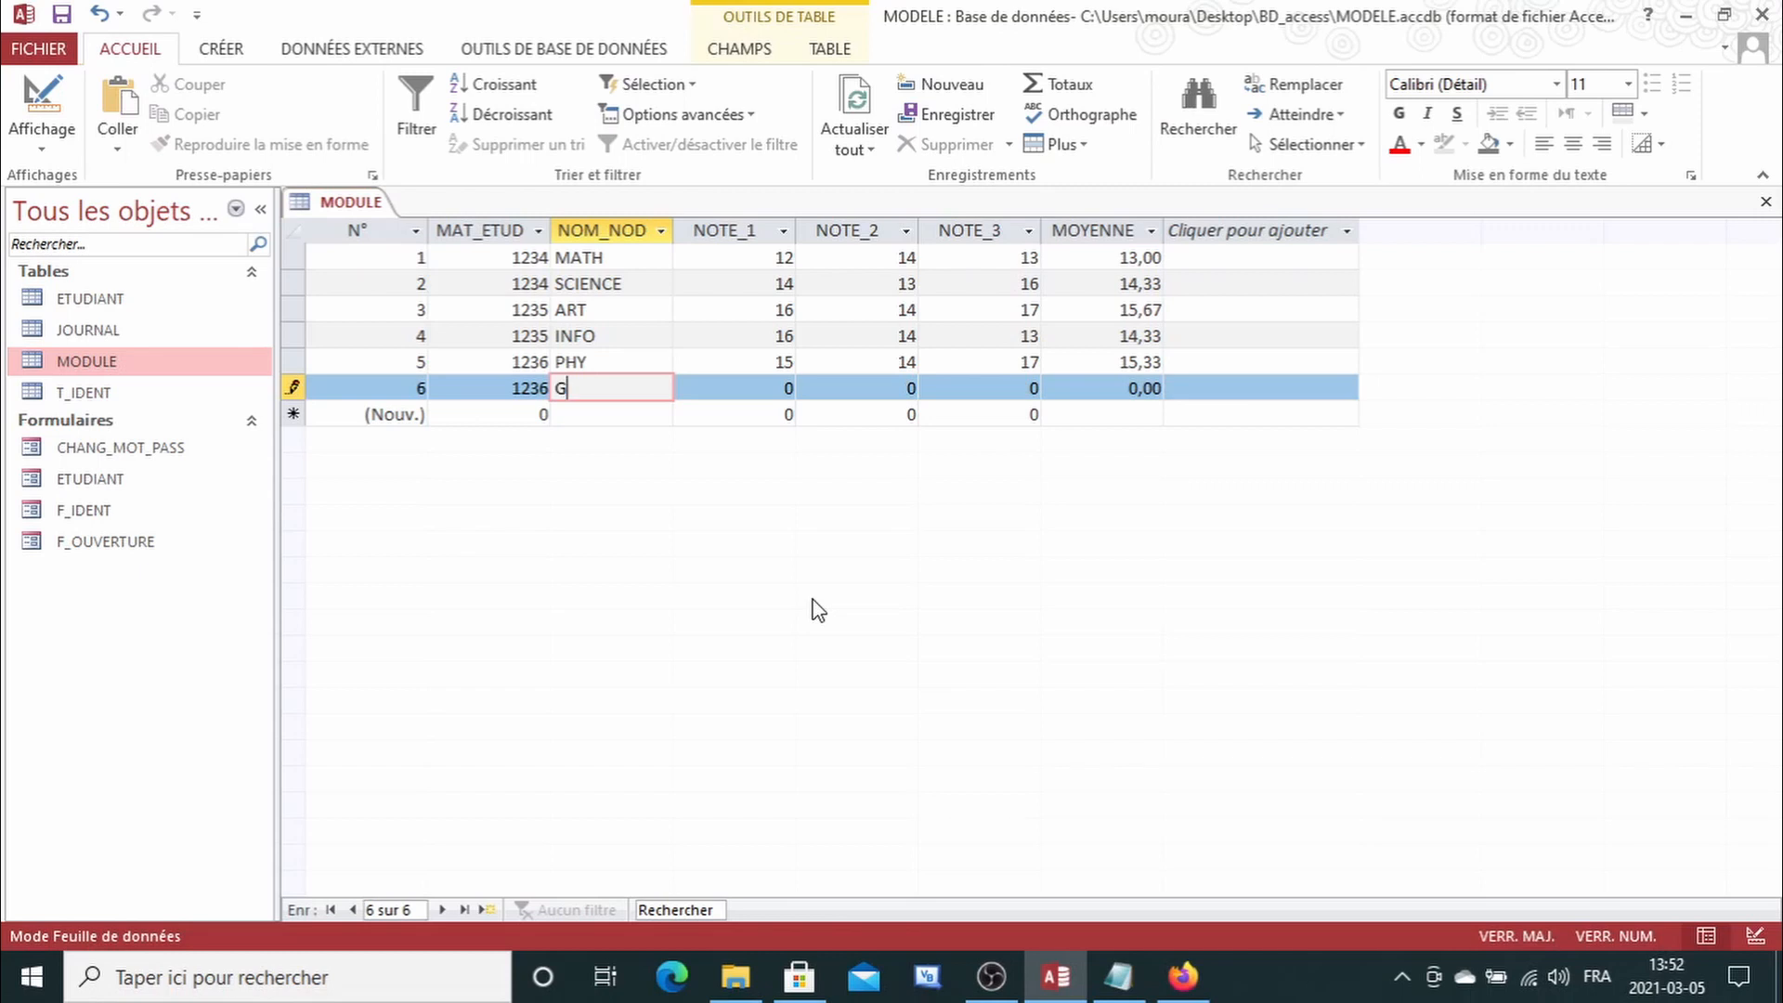
{"action": "type", "text": "GEO"}
{"action": "key", "text": "Tab"}
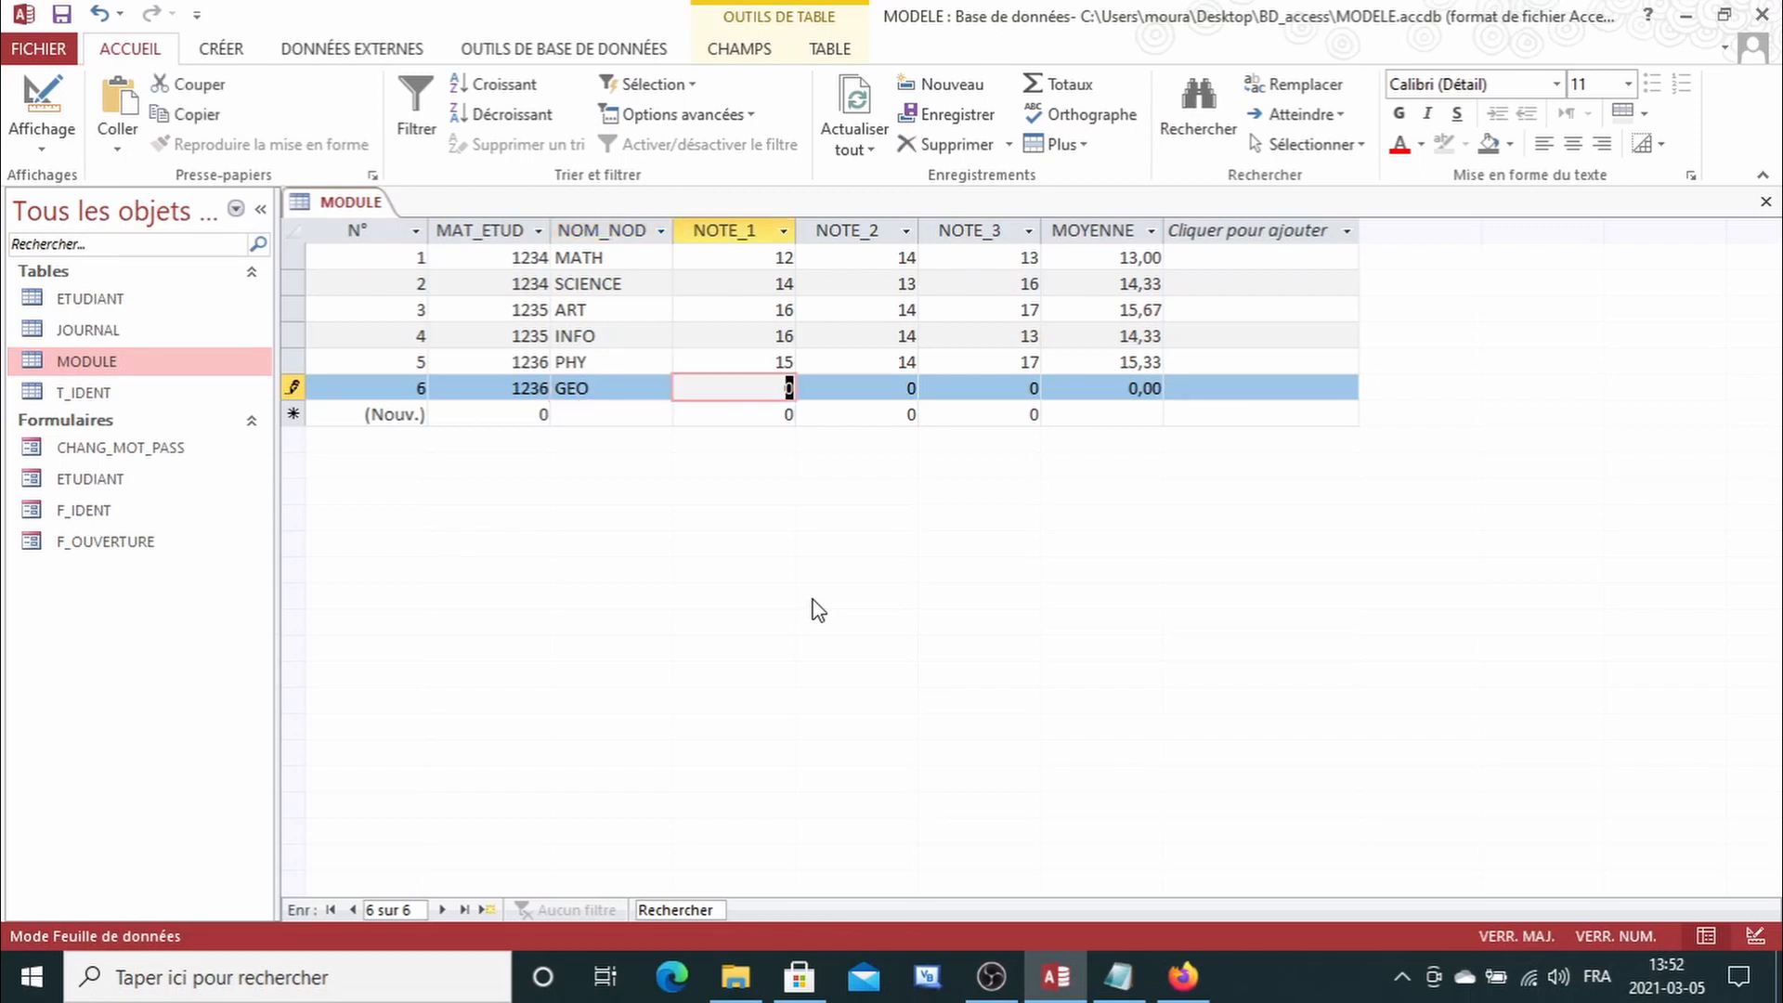
Step: Enter the GEO record's grades as NOTE_1 18, NOTE_2 14 and NOTE_3 16
{"action": "type", "text": "18"}
{"action": "key", "text": "Tab"}
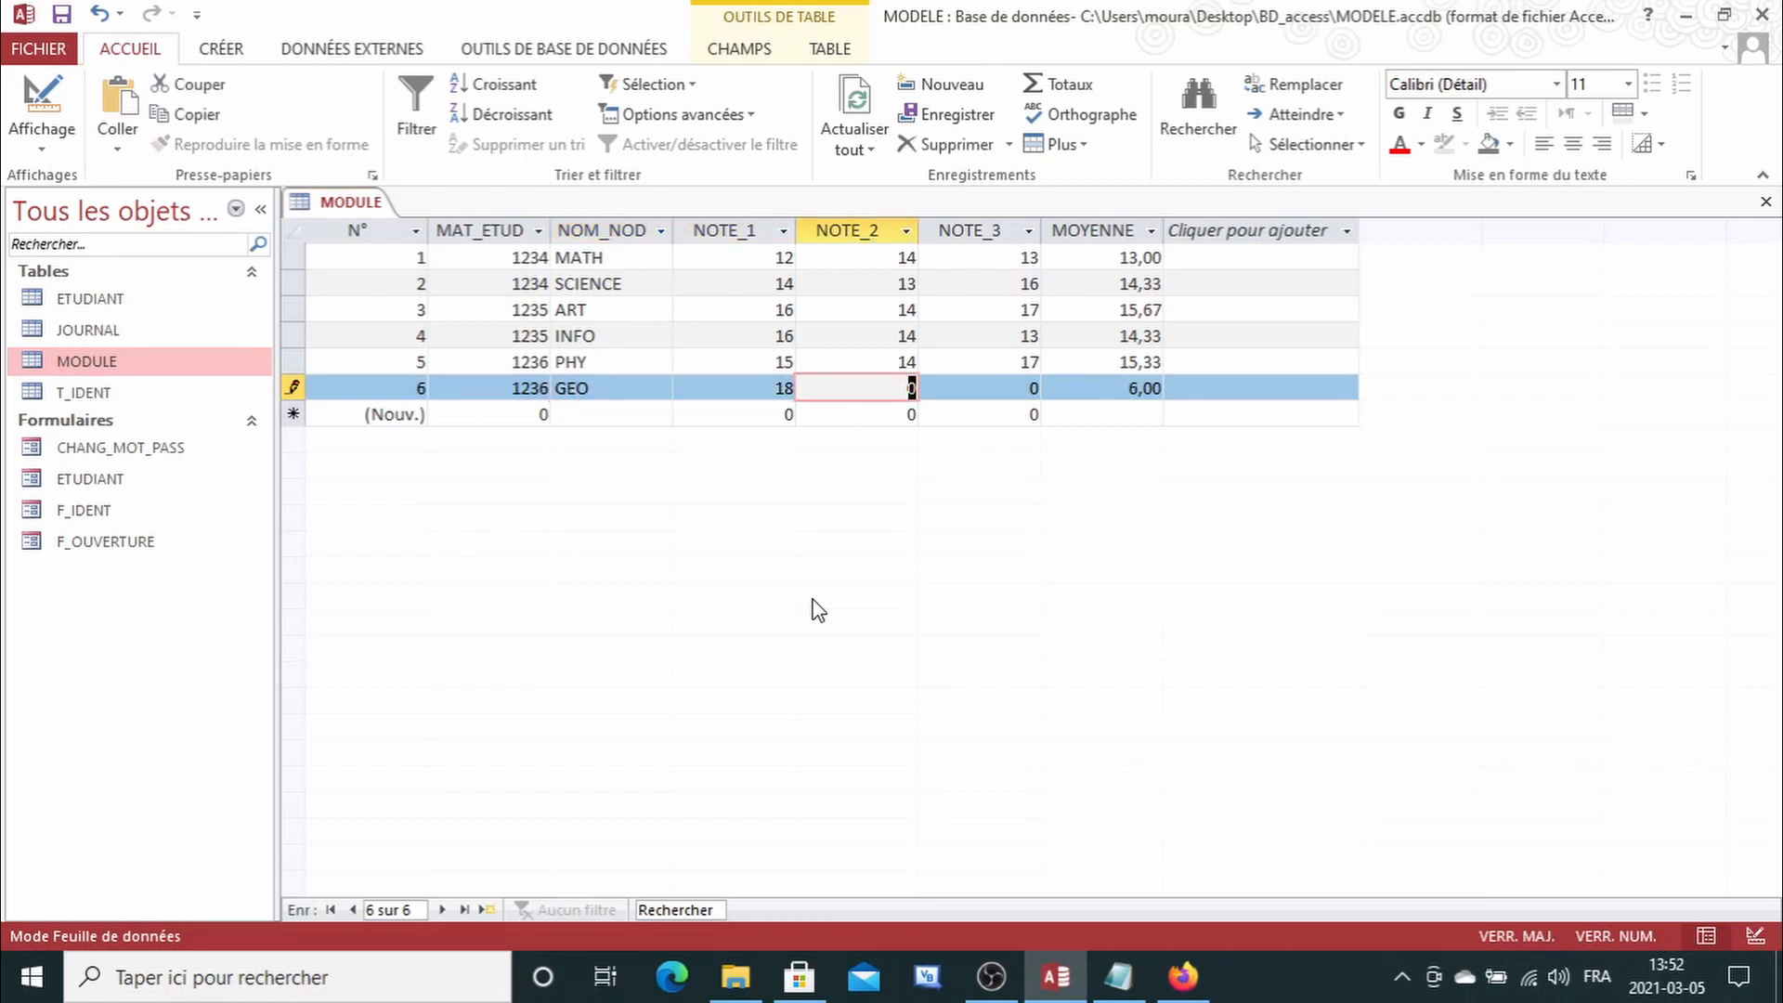
{"action": "type", "text": "14"}
{"action": "key", "text": "Tab"}
{"action": "type", "text": "1"}
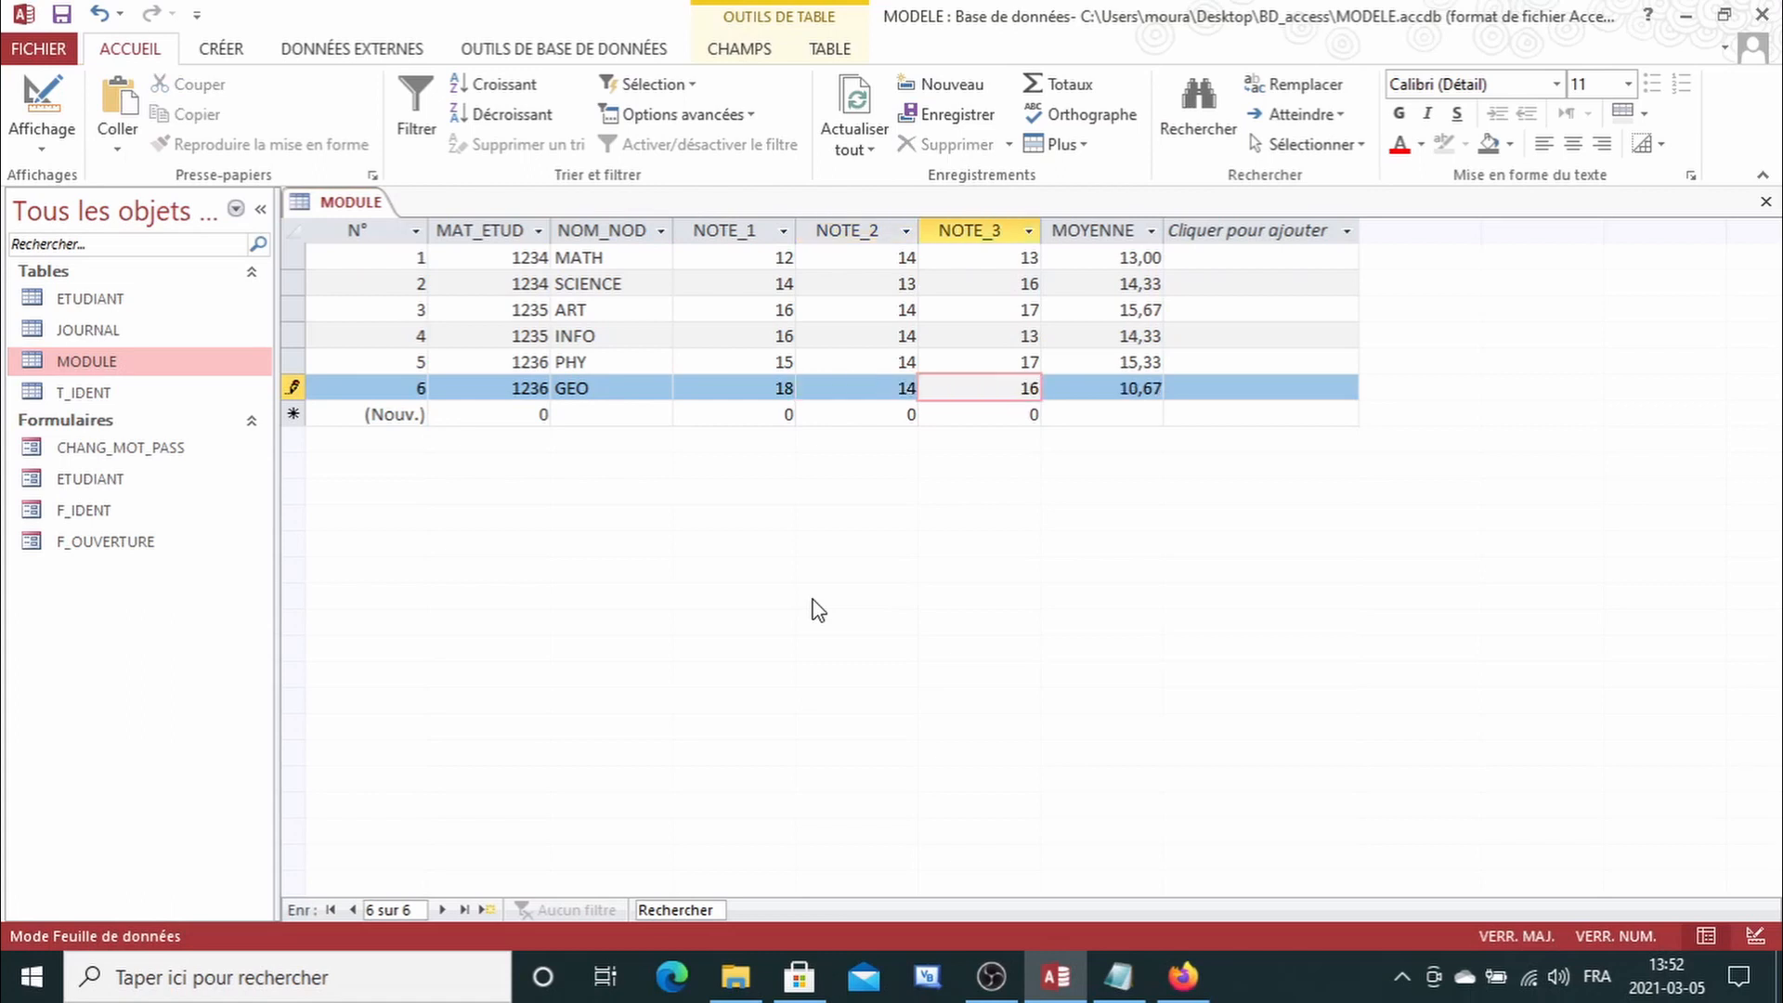
{"action": "key", "text": "Tab"}
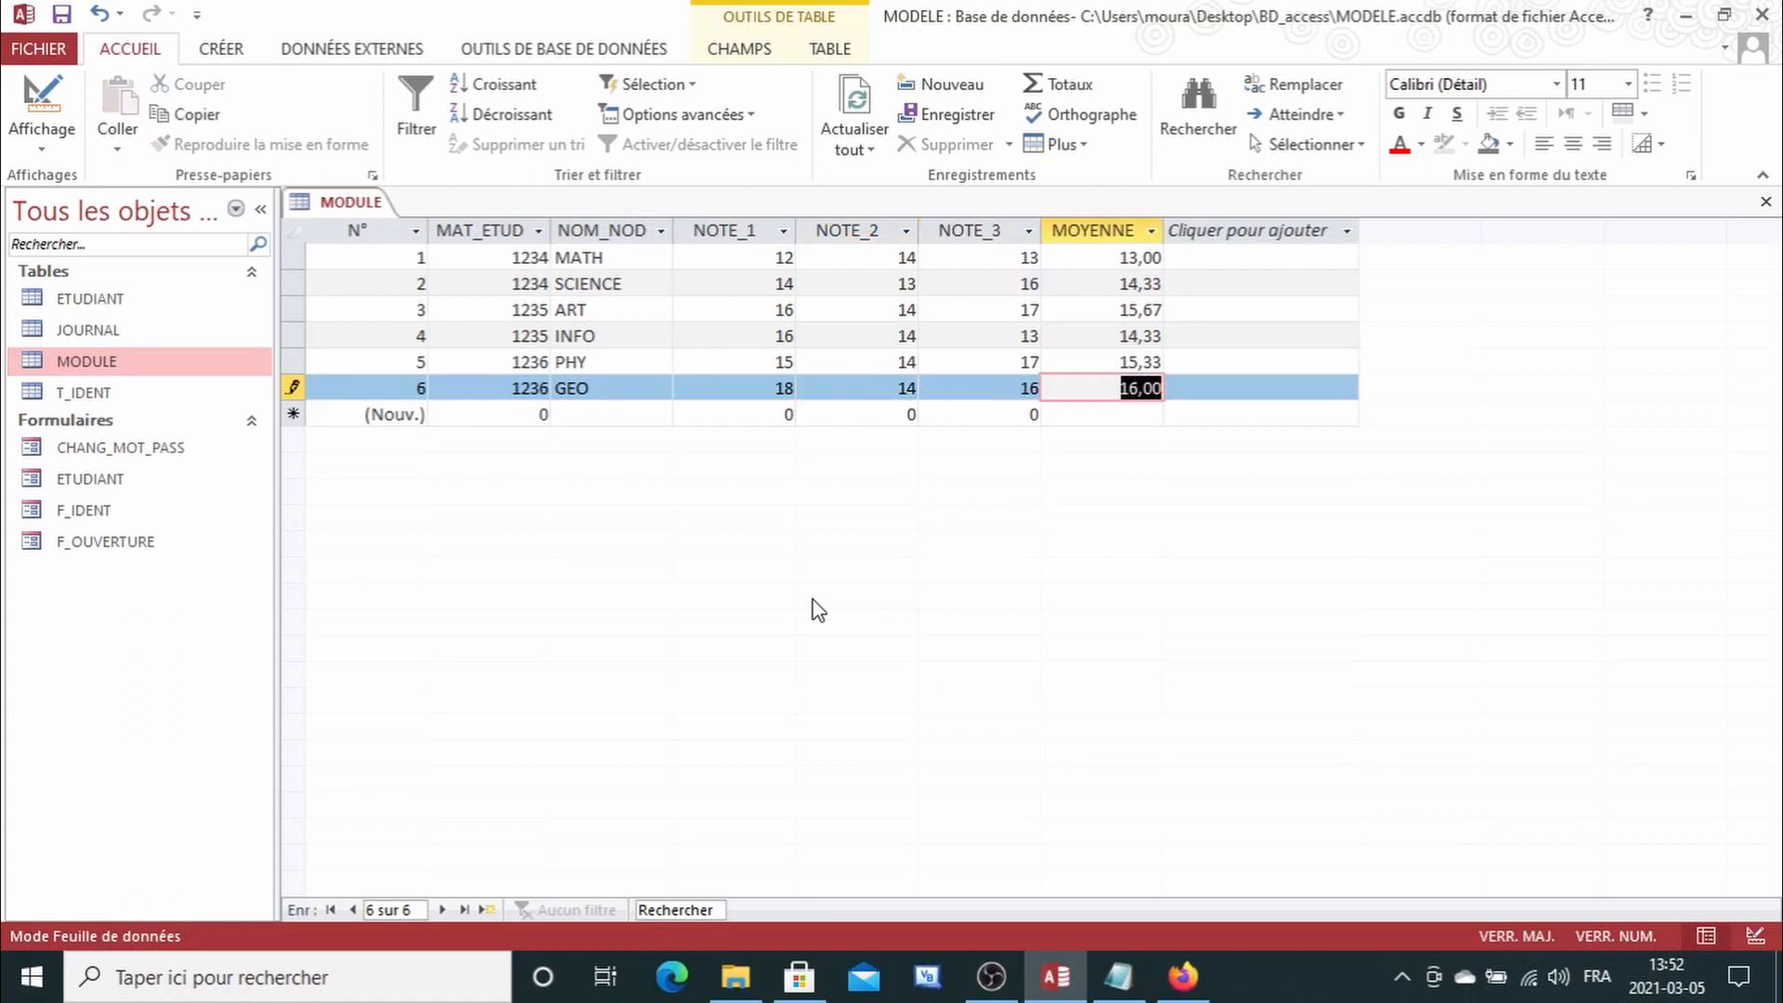
Step: Save the MODULE table and close it
{"action": "right_click", "coordinate": [348, 204]}
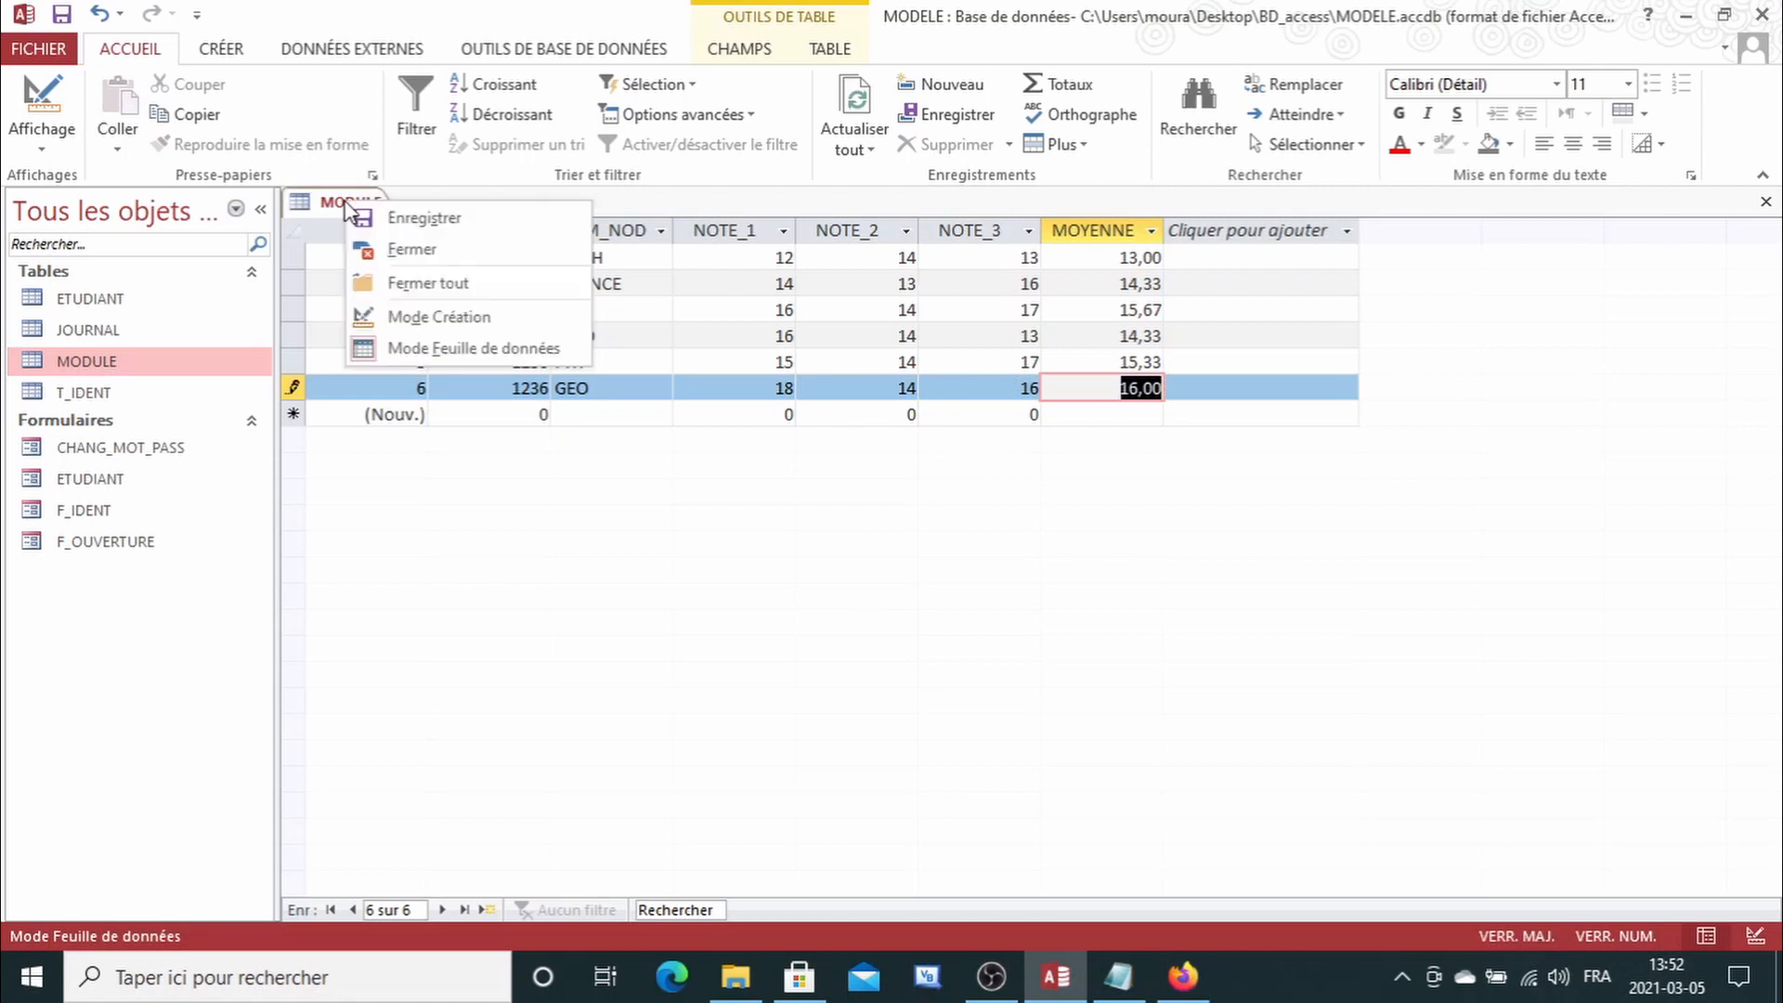
{"action": "left_click", "coordinate": [406, 218]}
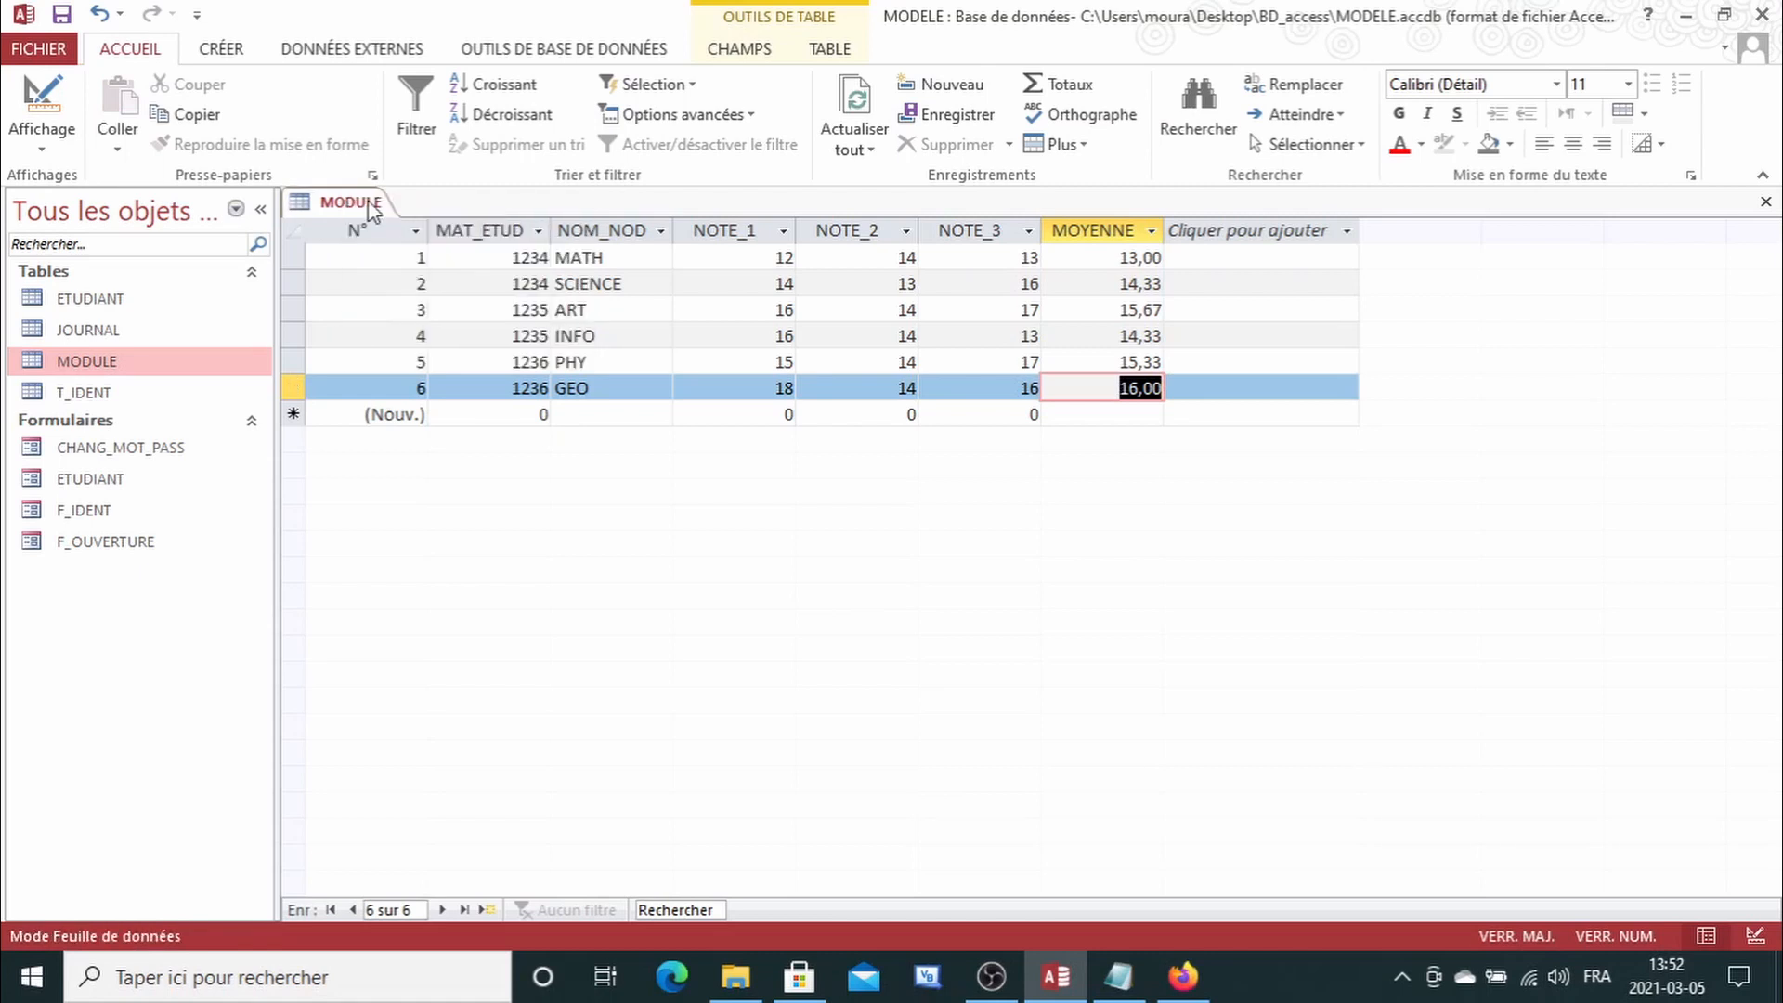
{"action": "right_click", "coordinate": [370, 206]}
{"action": "left_click", "coordinate": [435, 249]}
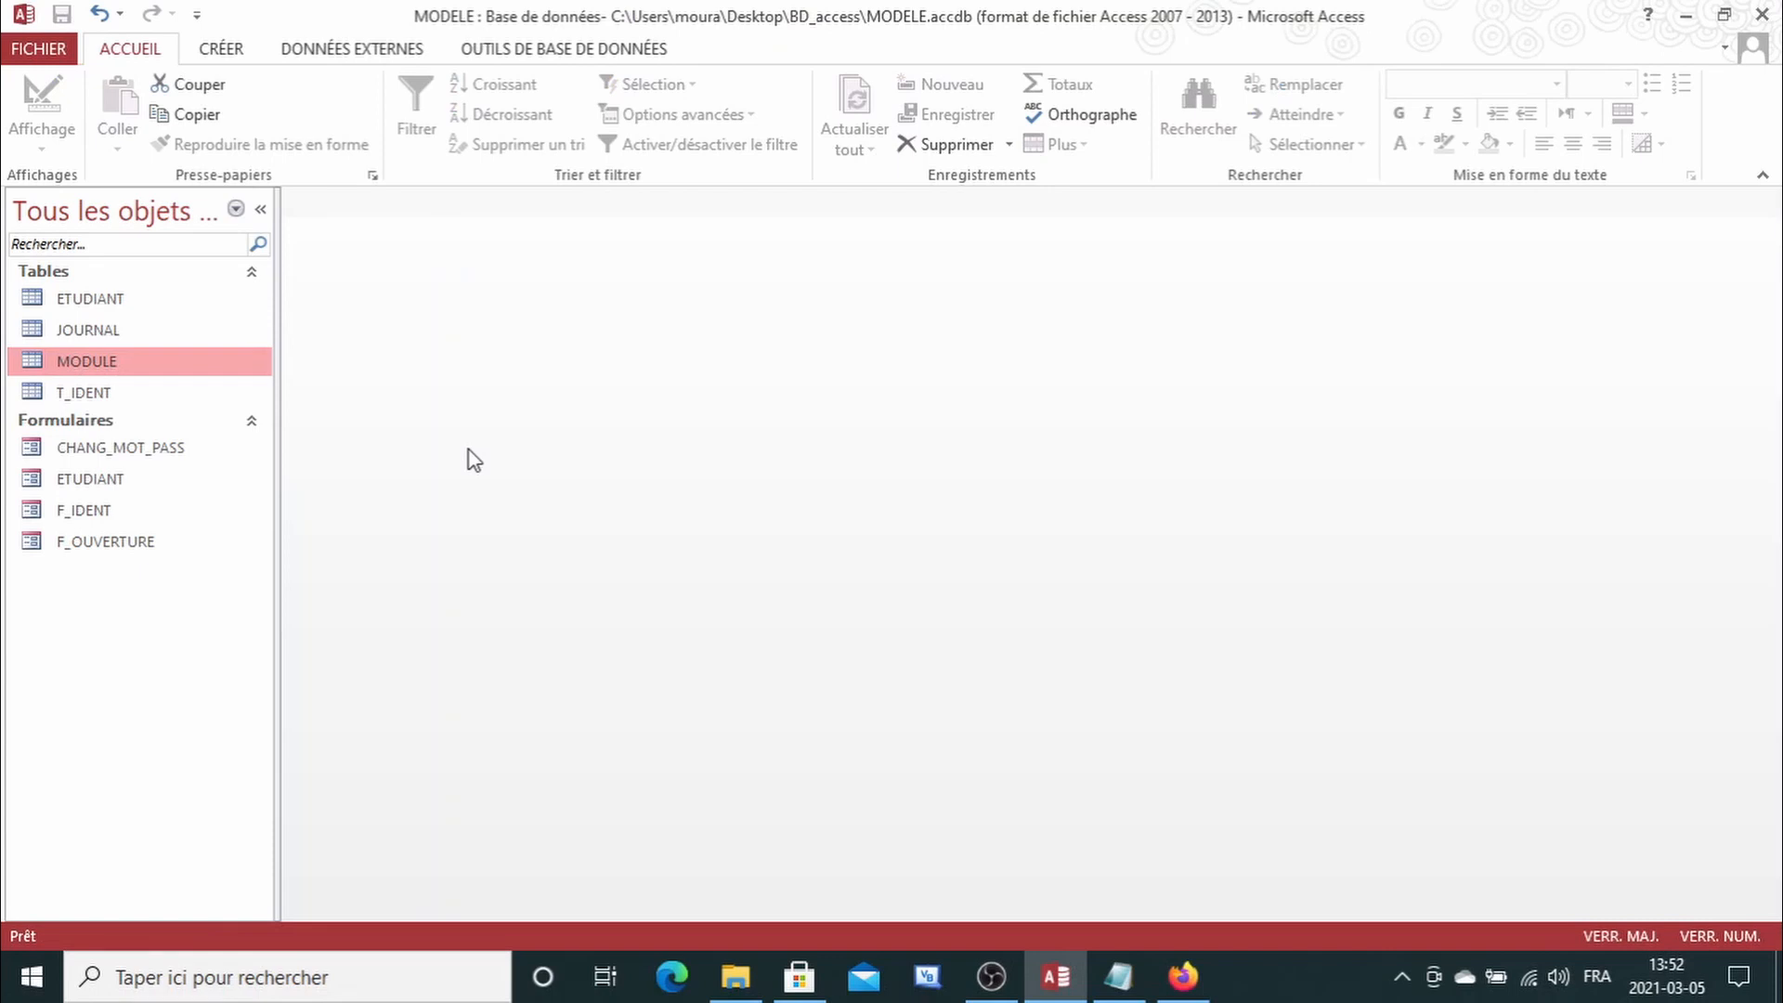
Step: Open the ETUDIANT form in design view
{"action": "left_click", "coordinate": [83, 481]}
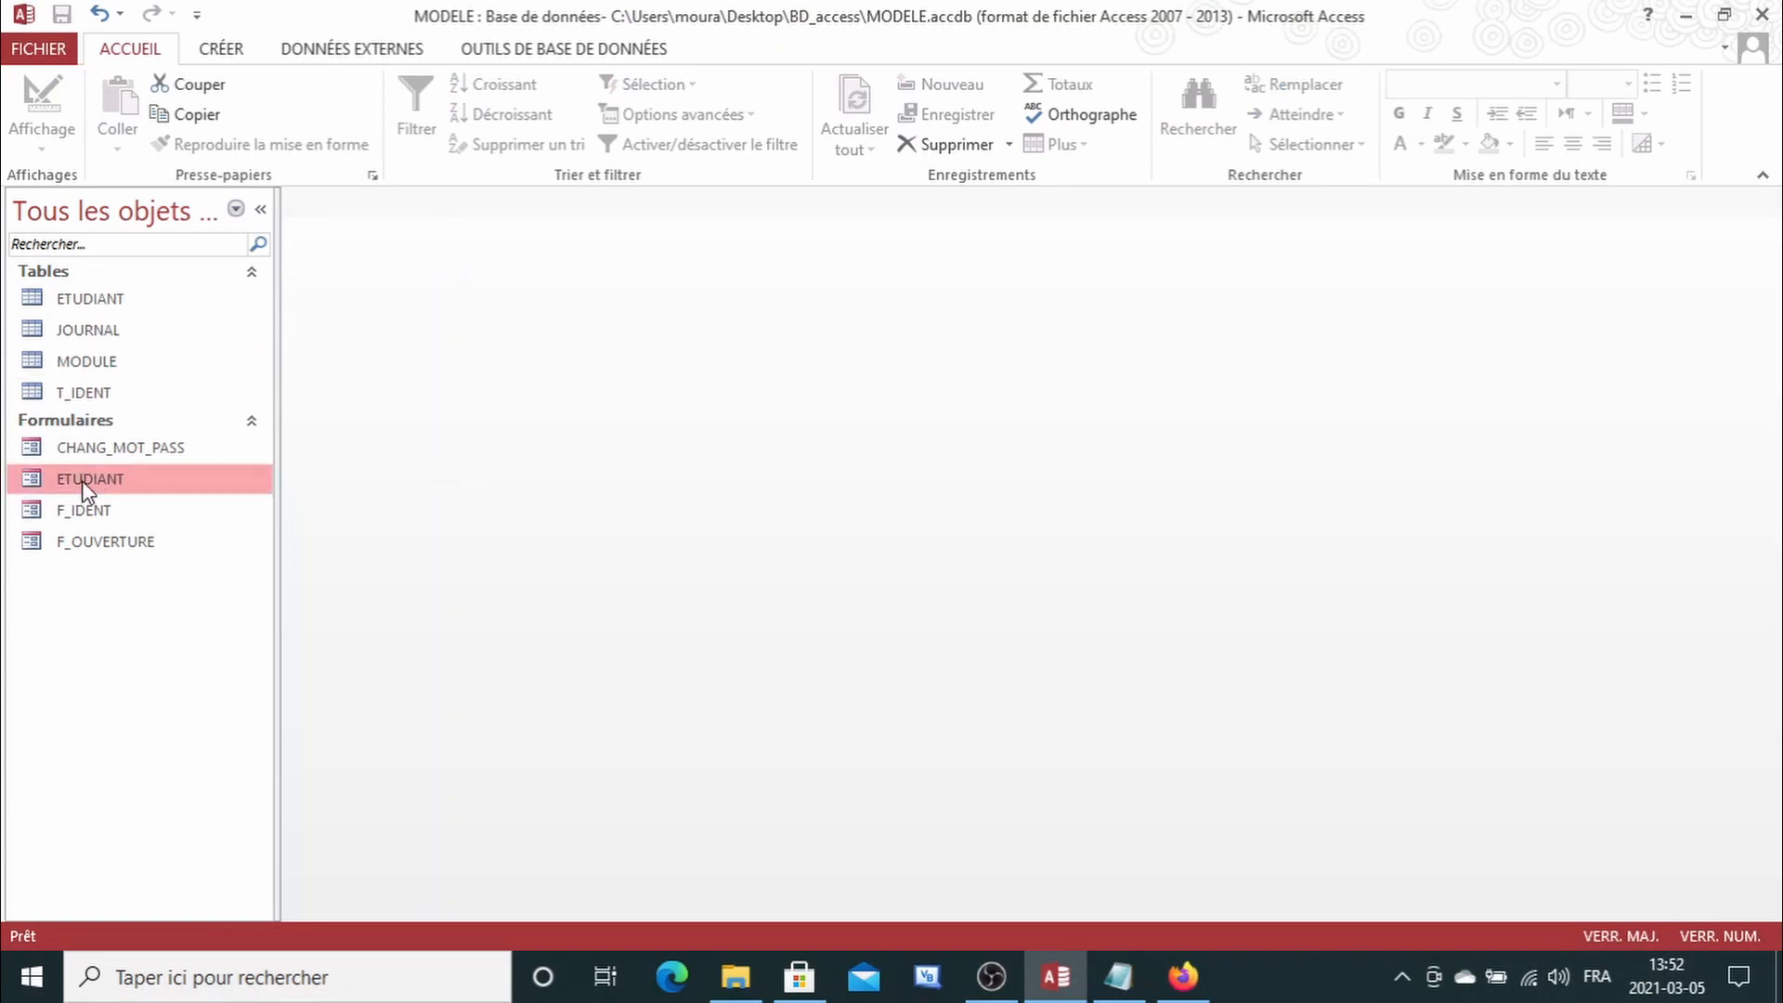
{"action": "right_click", "coordinate": [82, 481]}
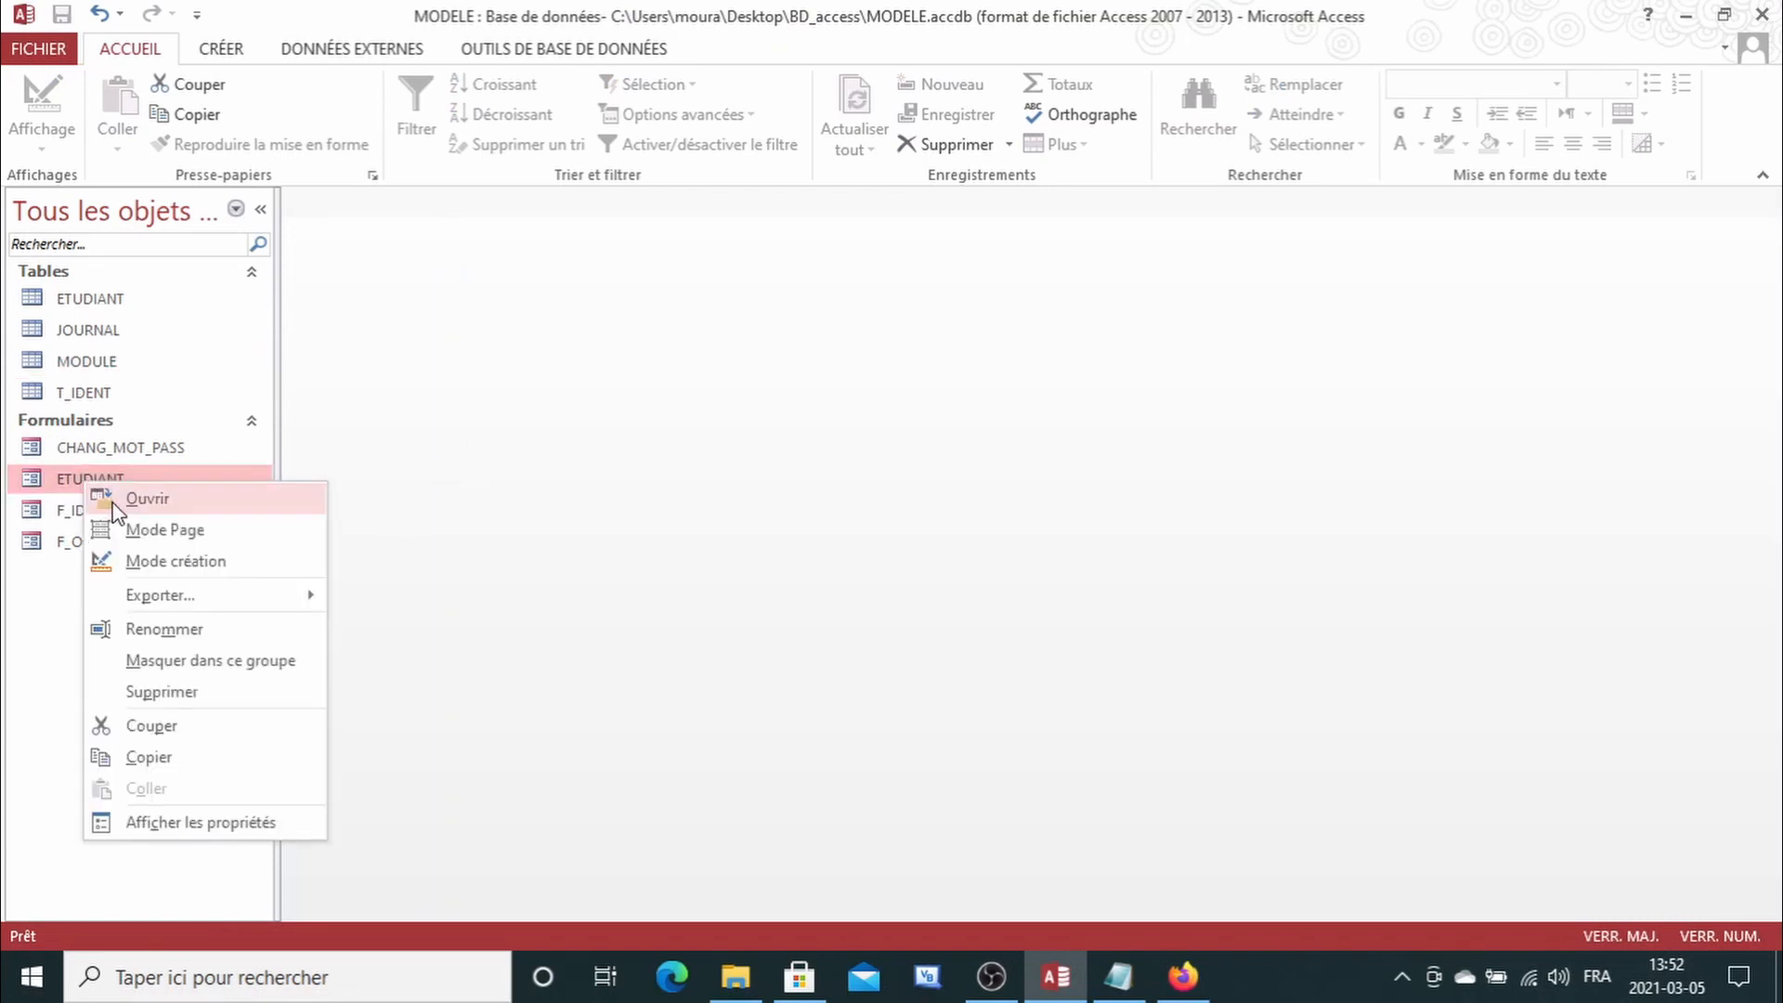
{"action": "left_click", "coordinate": [169, 570]}
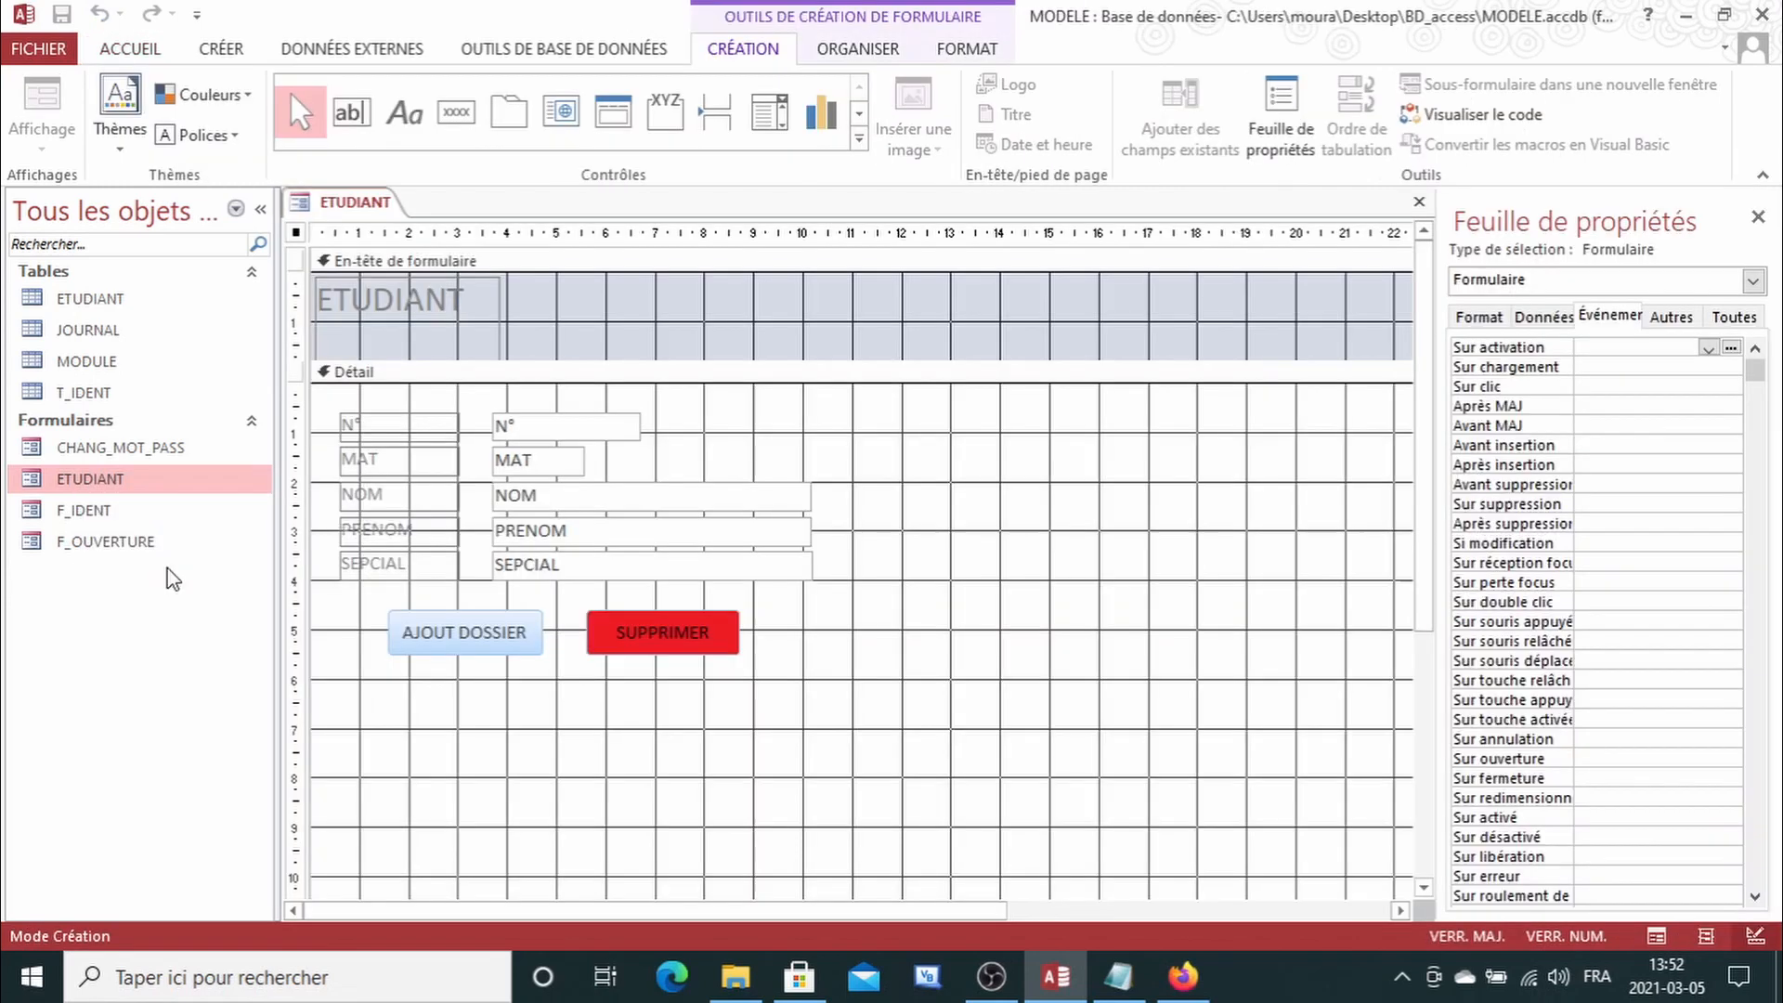
Step: Move the AJOUT DOSSIER and SUPPRIMER buttons together slightly upward, closer to the SEPCIAL field
{"action": "left_click", "coordinate": [989, 665]}
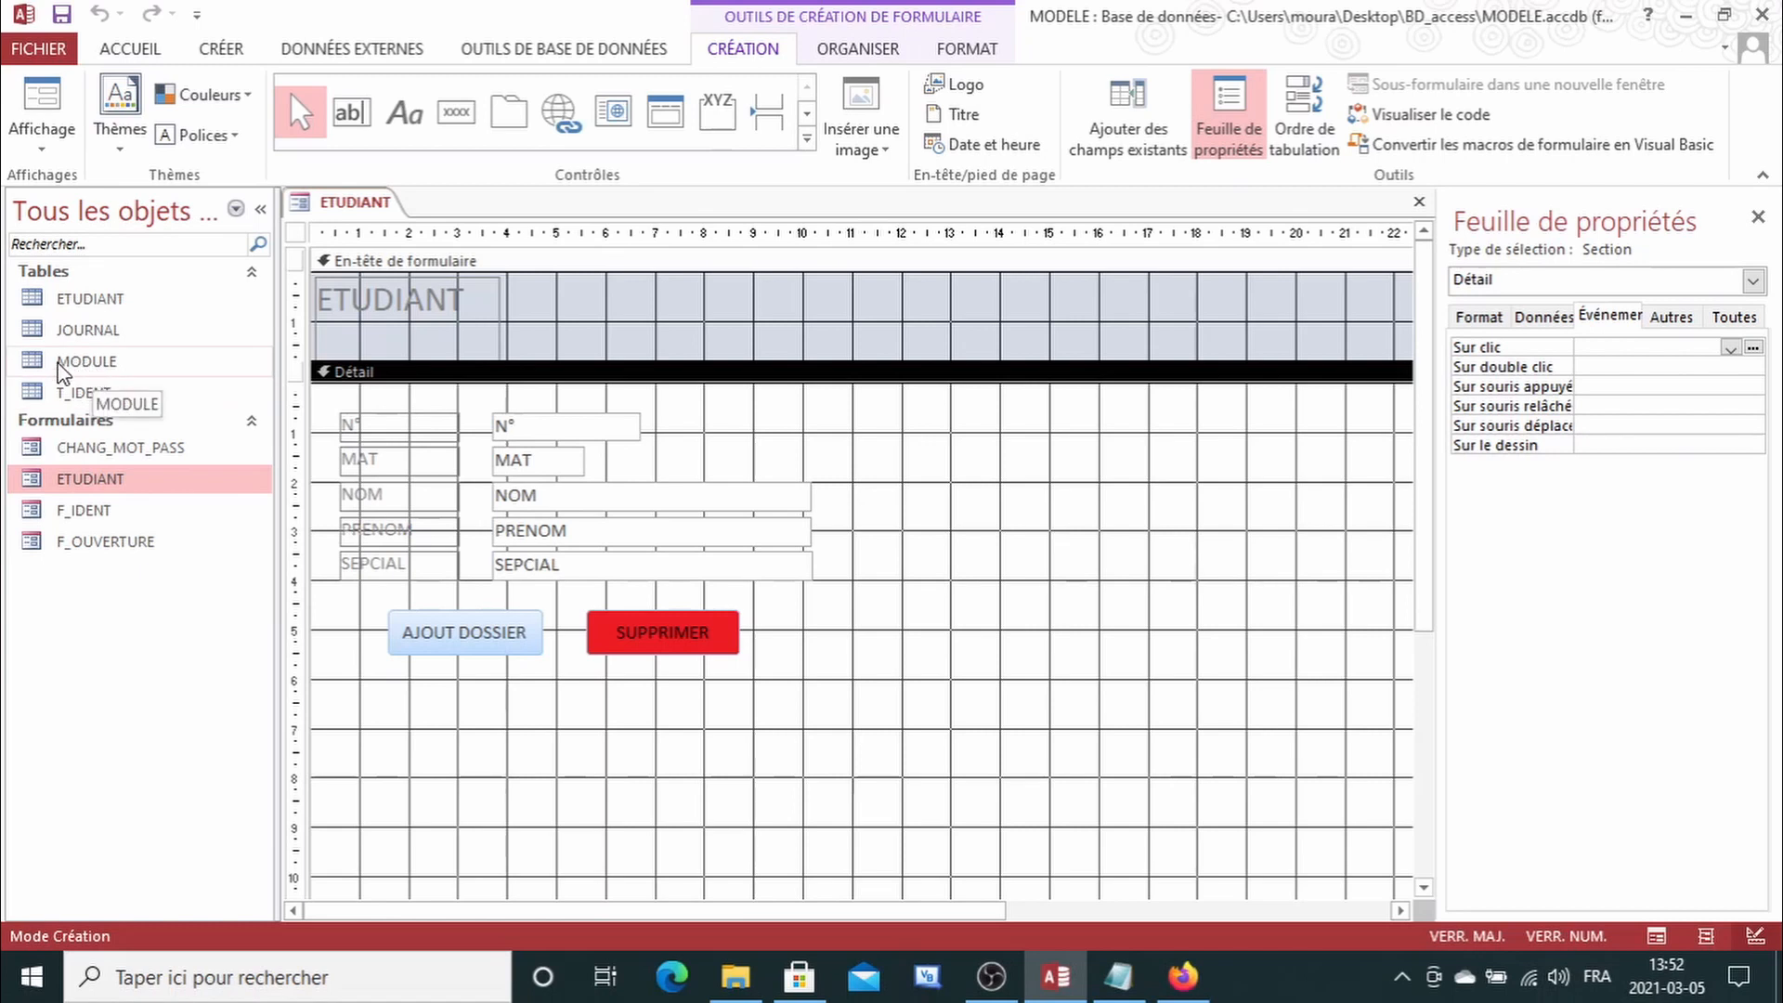
{"action": "left_click_drag", "start_coordinate": [369, 618], "coordinate": [685, 635]}
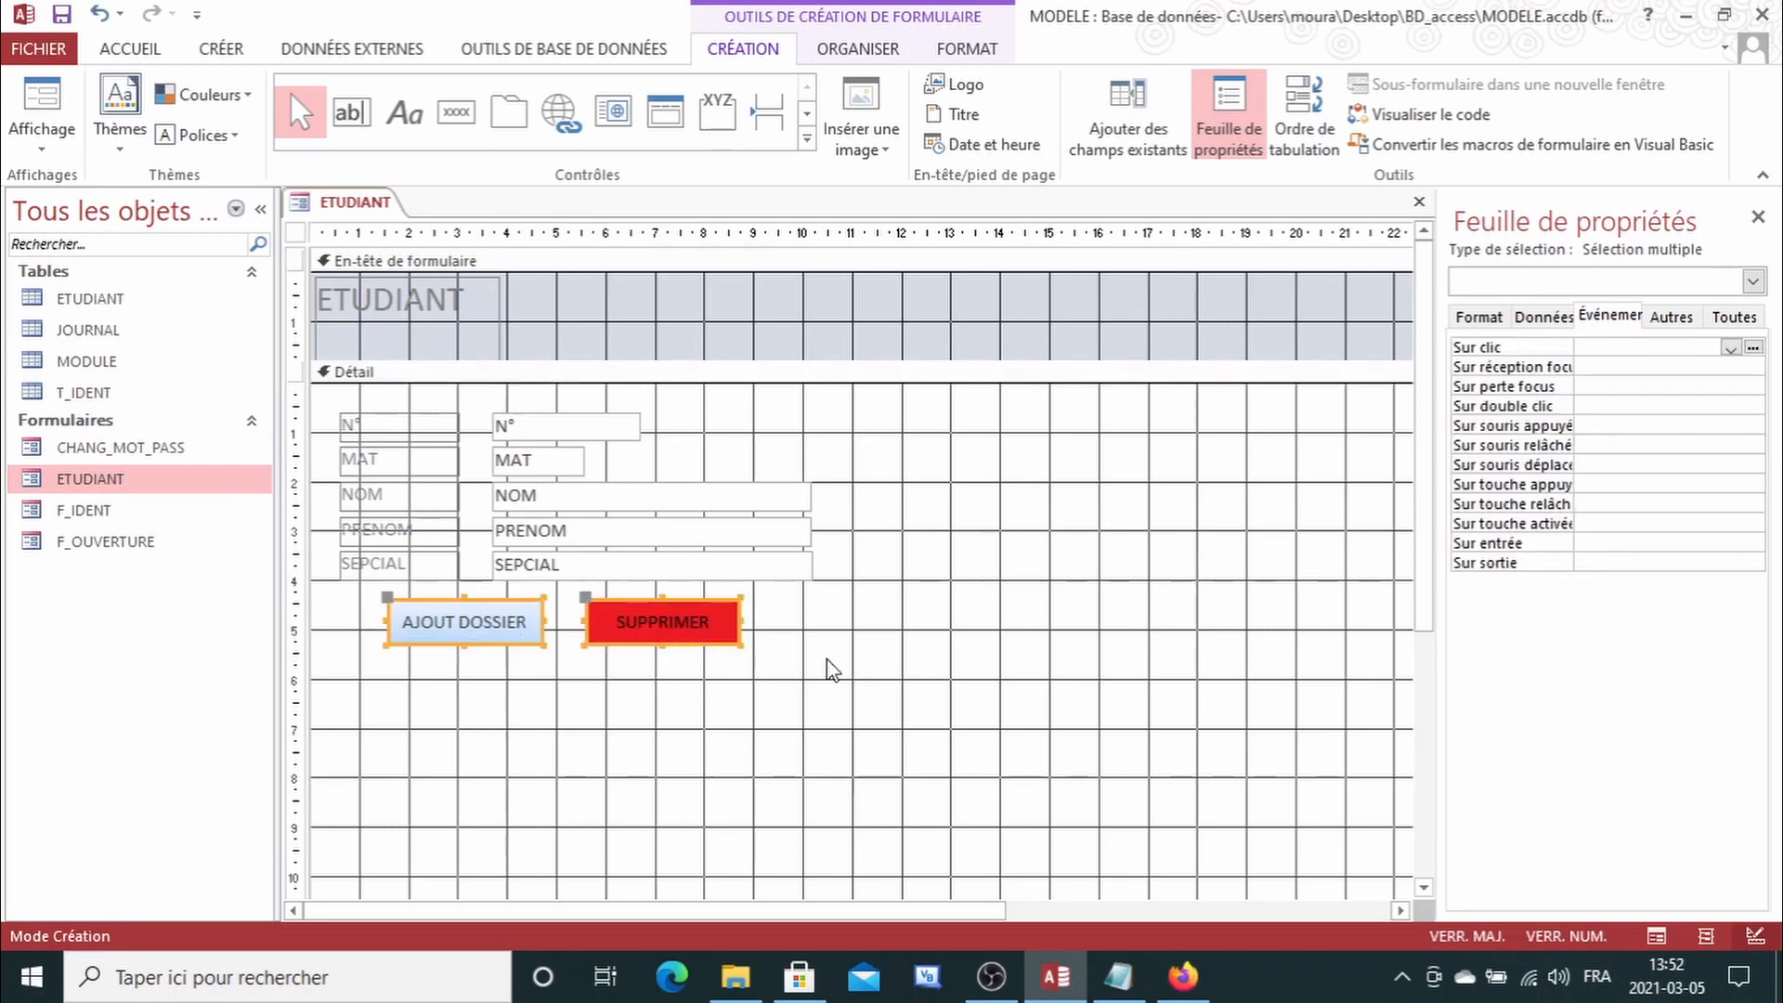
{"action": "left_click", "coordinate": [939, 638]}
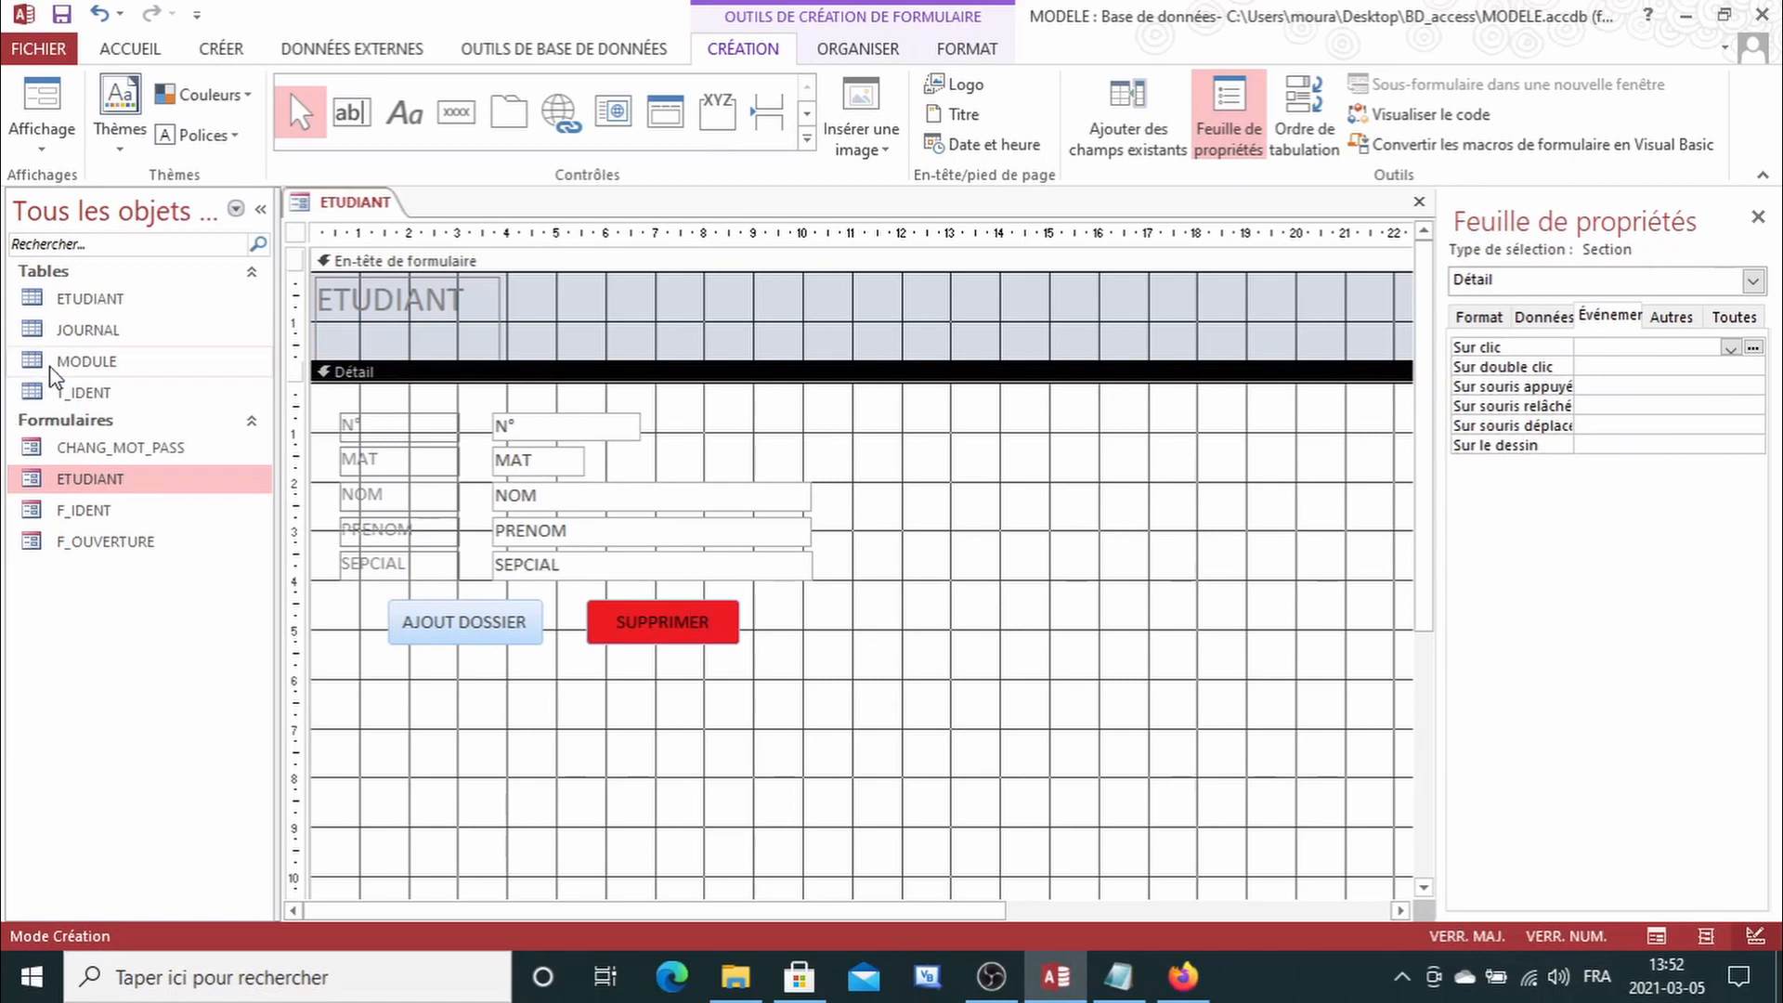
Step: Insert the MODULE table below the form's buttons as a subform linked to ETUDIANT by MAT, and name it MODULE_SOUS
{"action": "left_click_drag", "start_coordinate": [87, 361], "coordinate": [605, 745]}
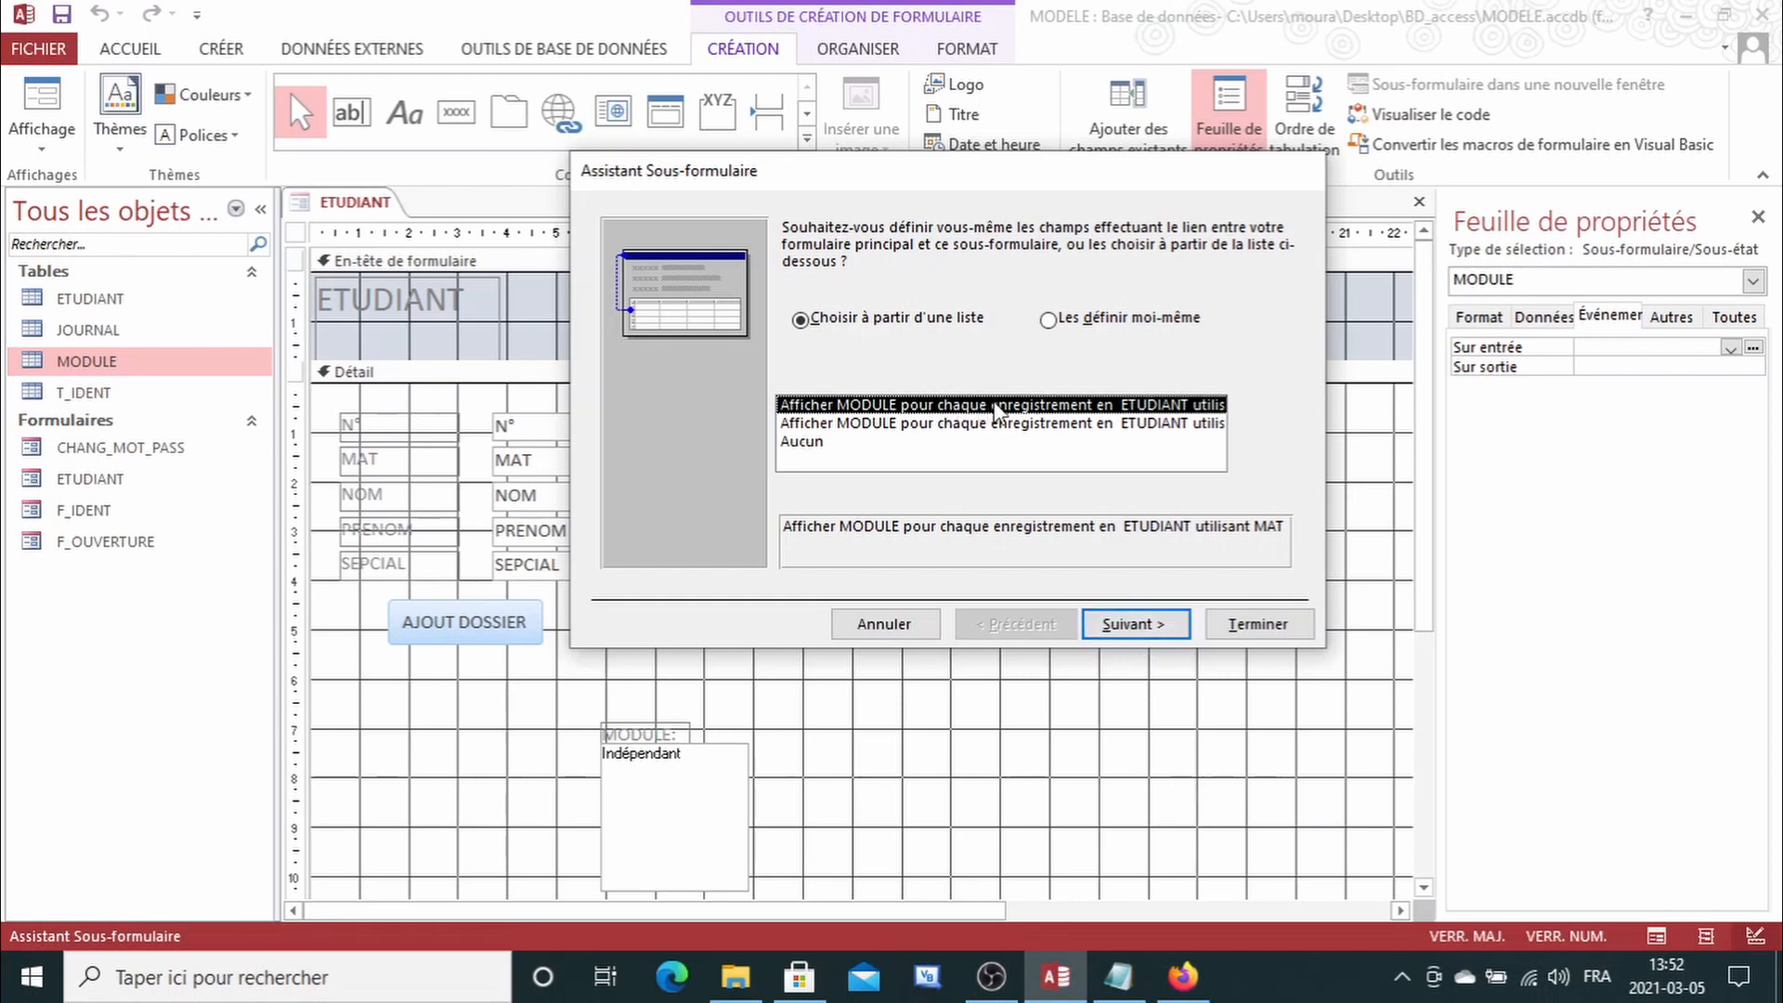
{"action": "left_click", "coordinate": [1135, 623]}
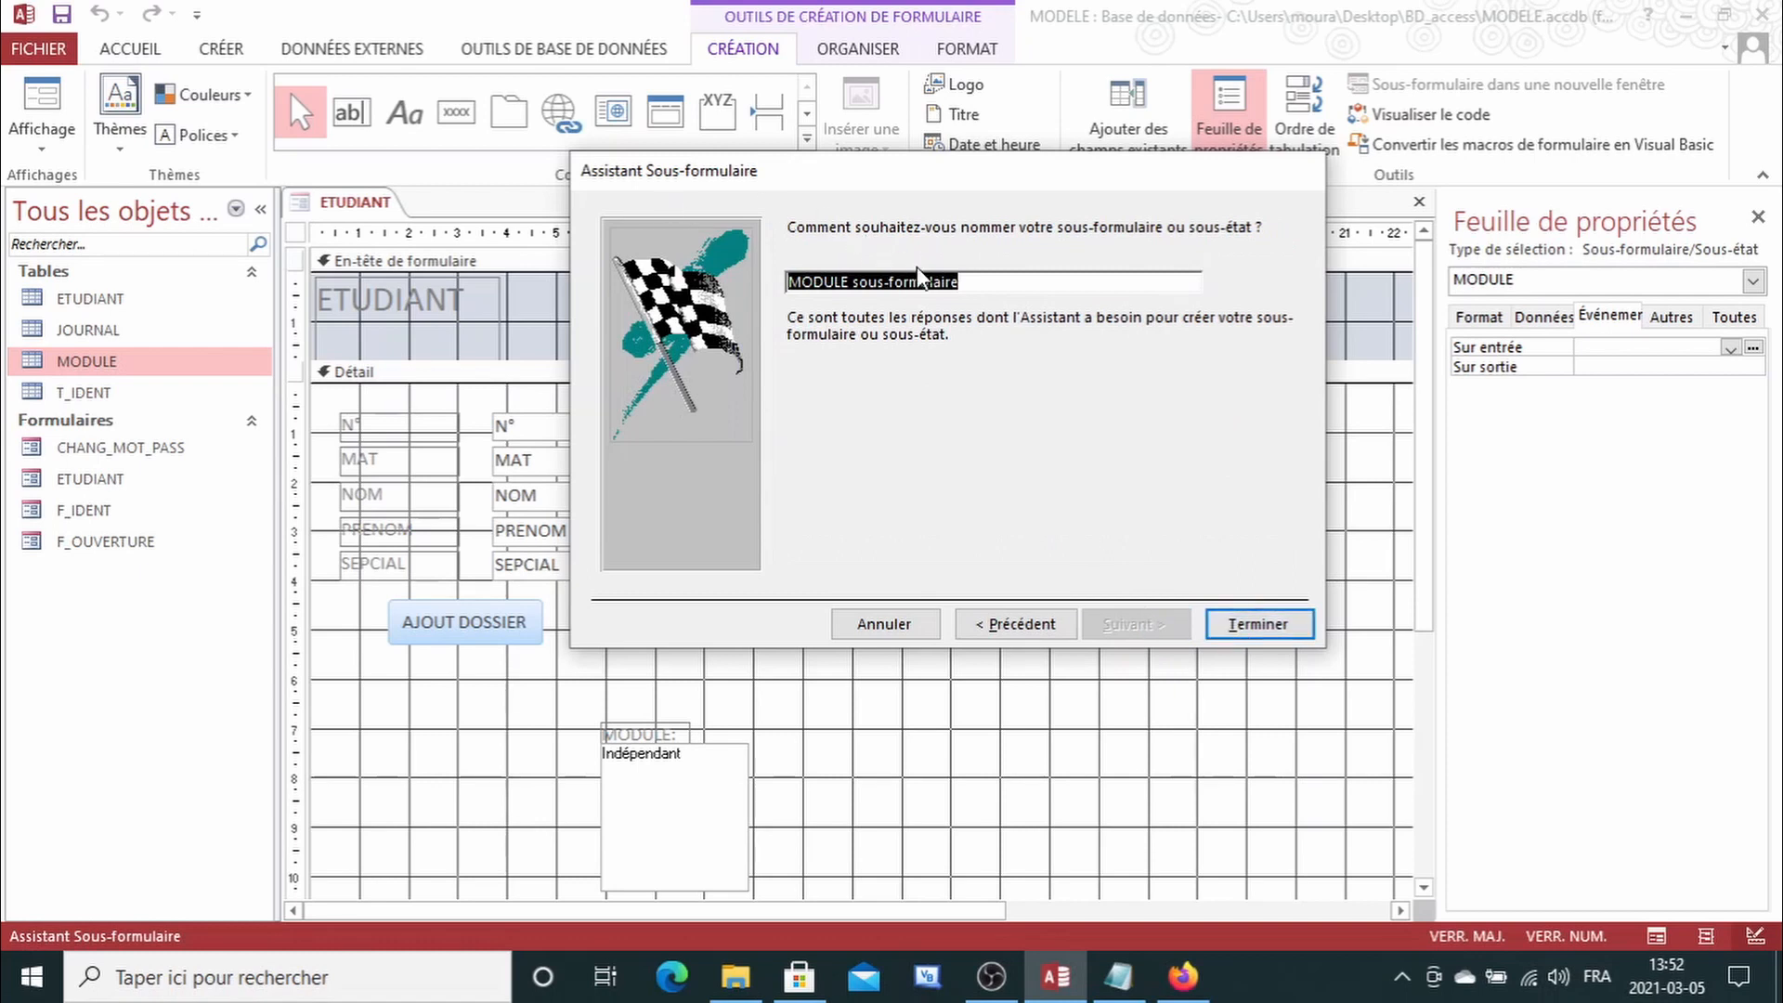
{"action": "left_click", "coordinate": [962, 282]}
{"action": "left_click_drag", "start_coordinate": [963, 282], "coordinate": [856, 276]}
{"action": "key", "text": "BackSpace"}
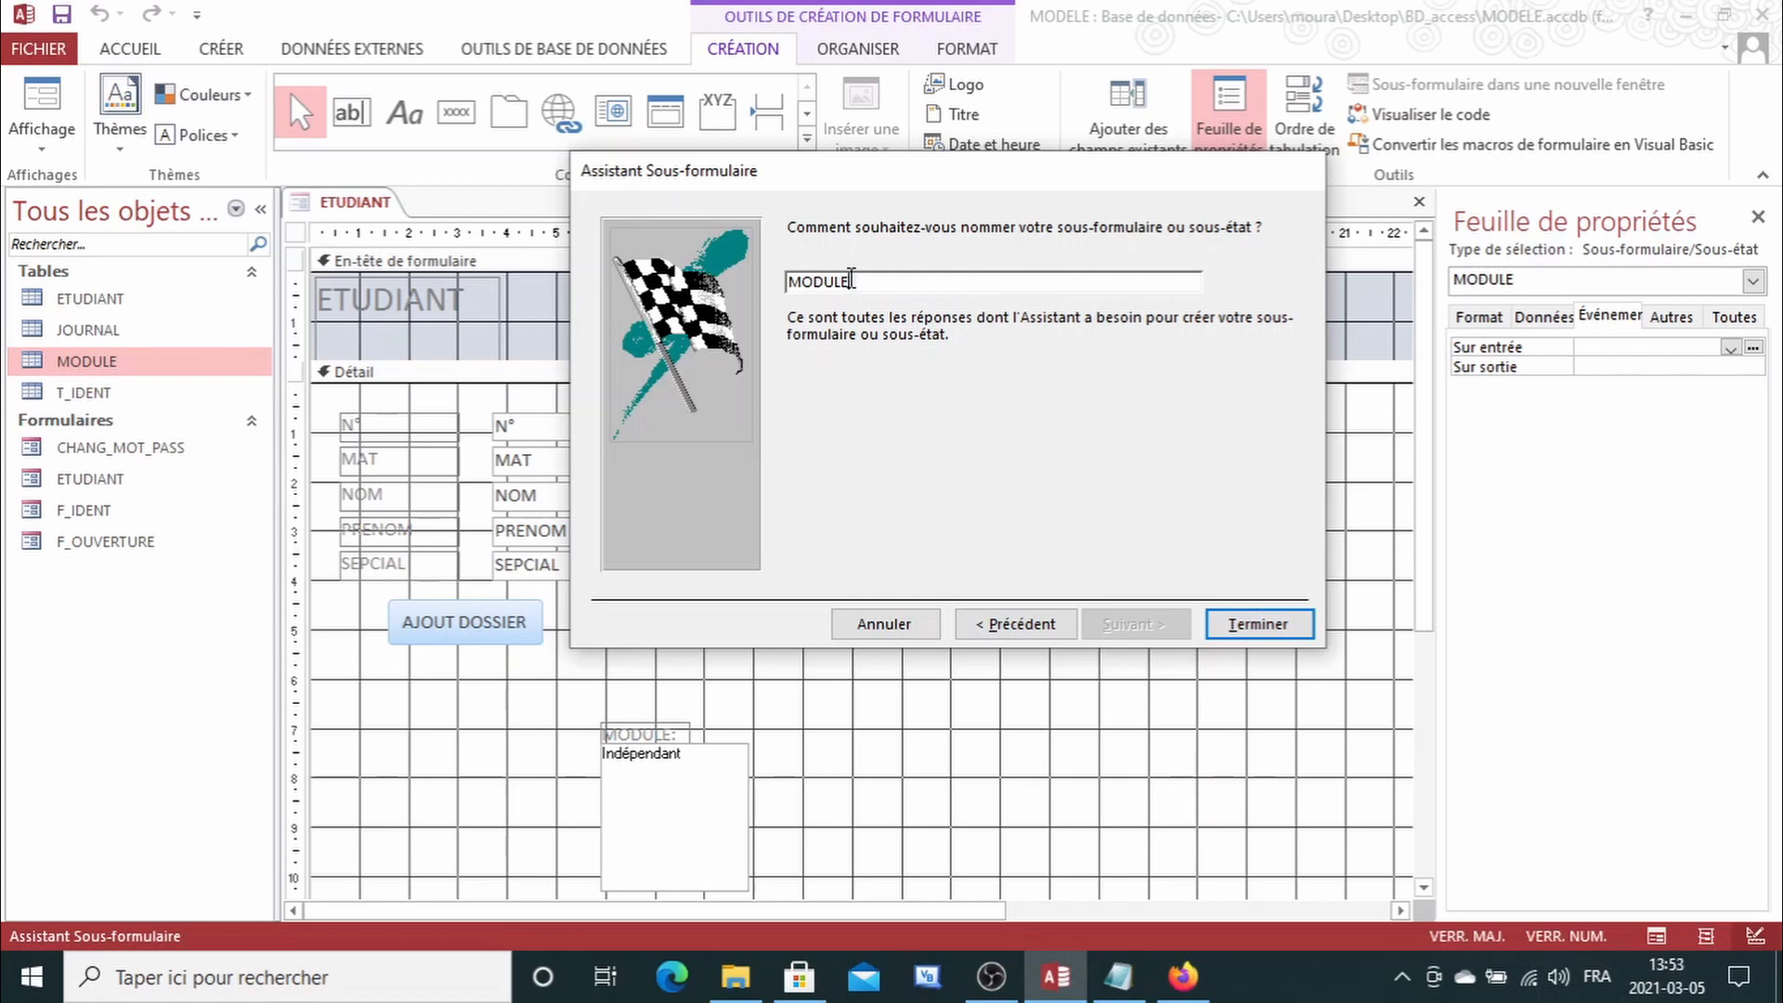
{"action": "left_click", "coordinate": [1286, 617]}
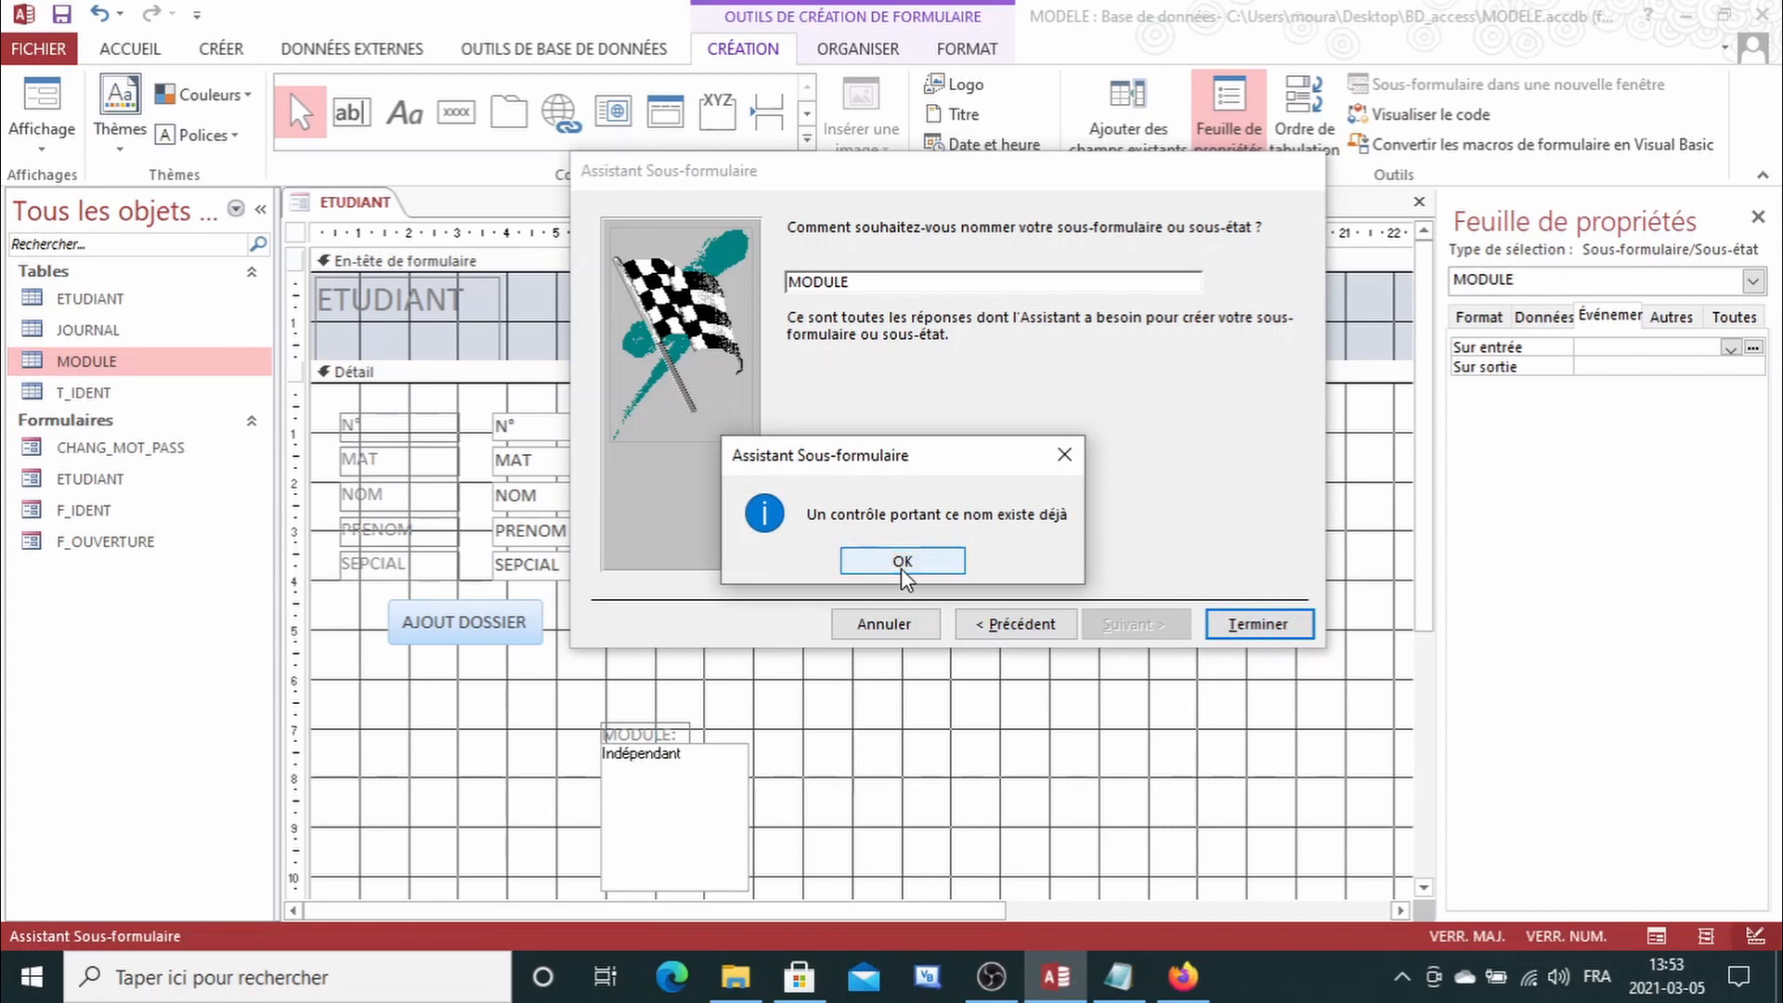
{"action": "left_click", "coordinate": [902, 569]}
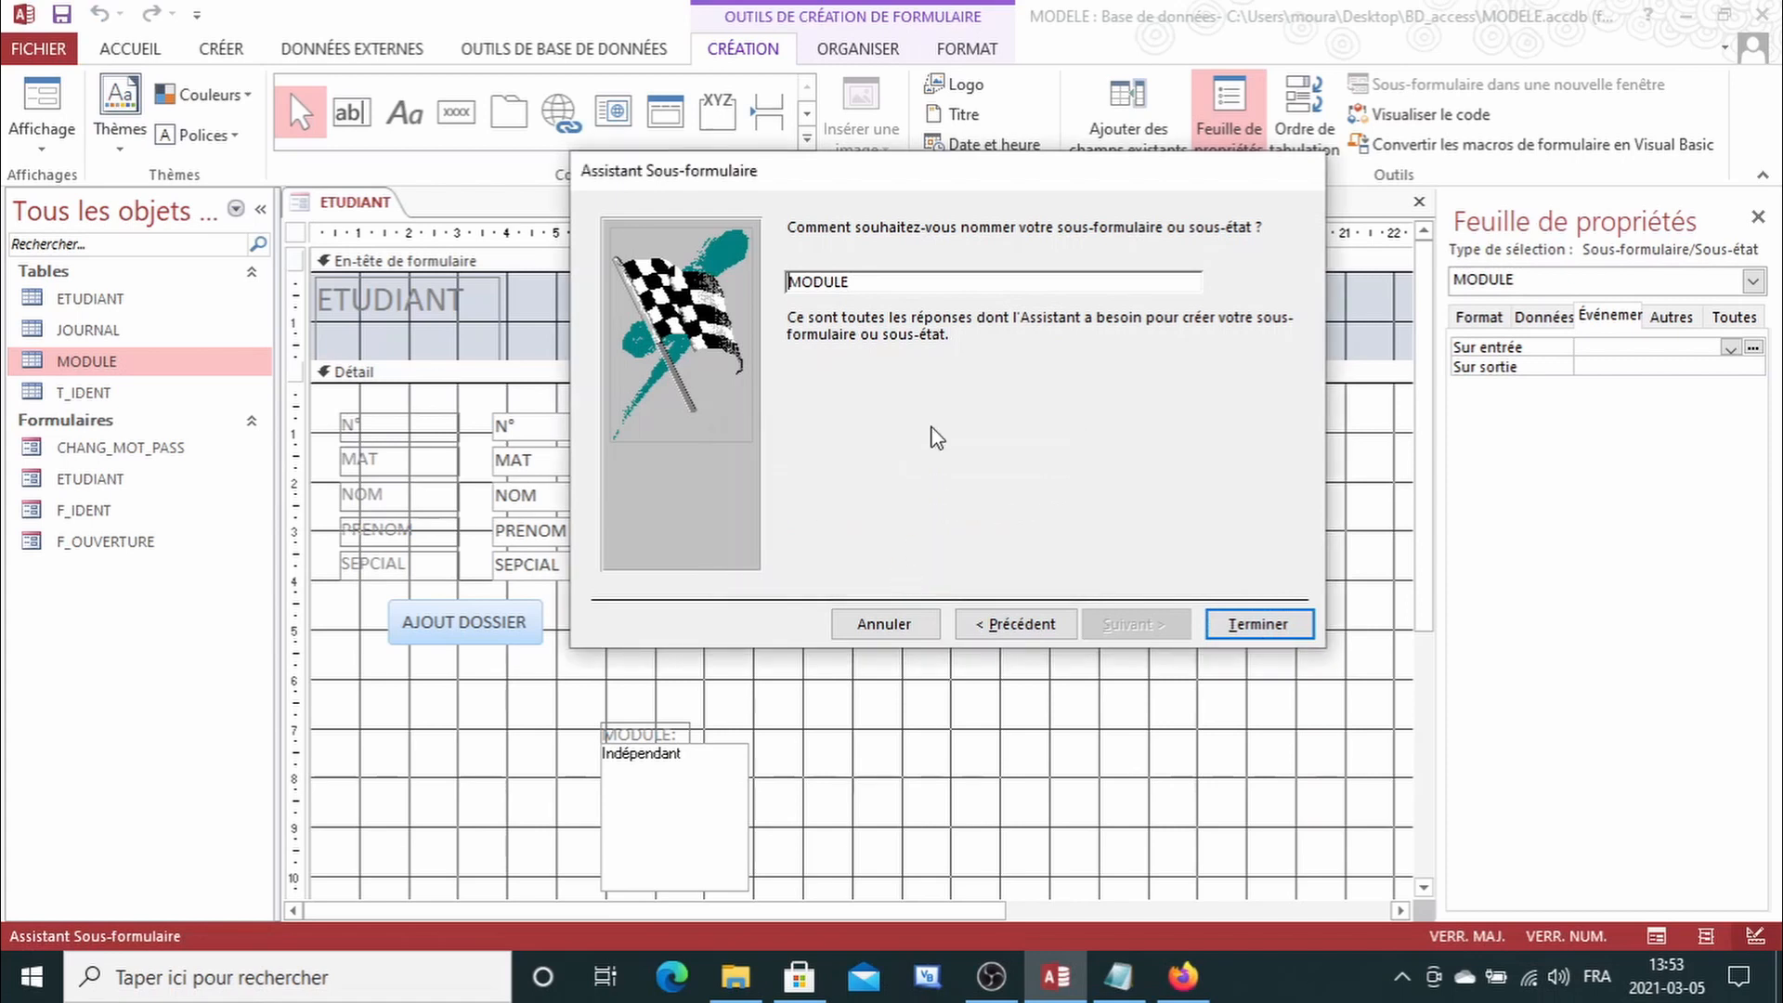
{"action": "type", "text": "_SOUS"}
{"action": "left_click", "coordinate": [1235, 615]}
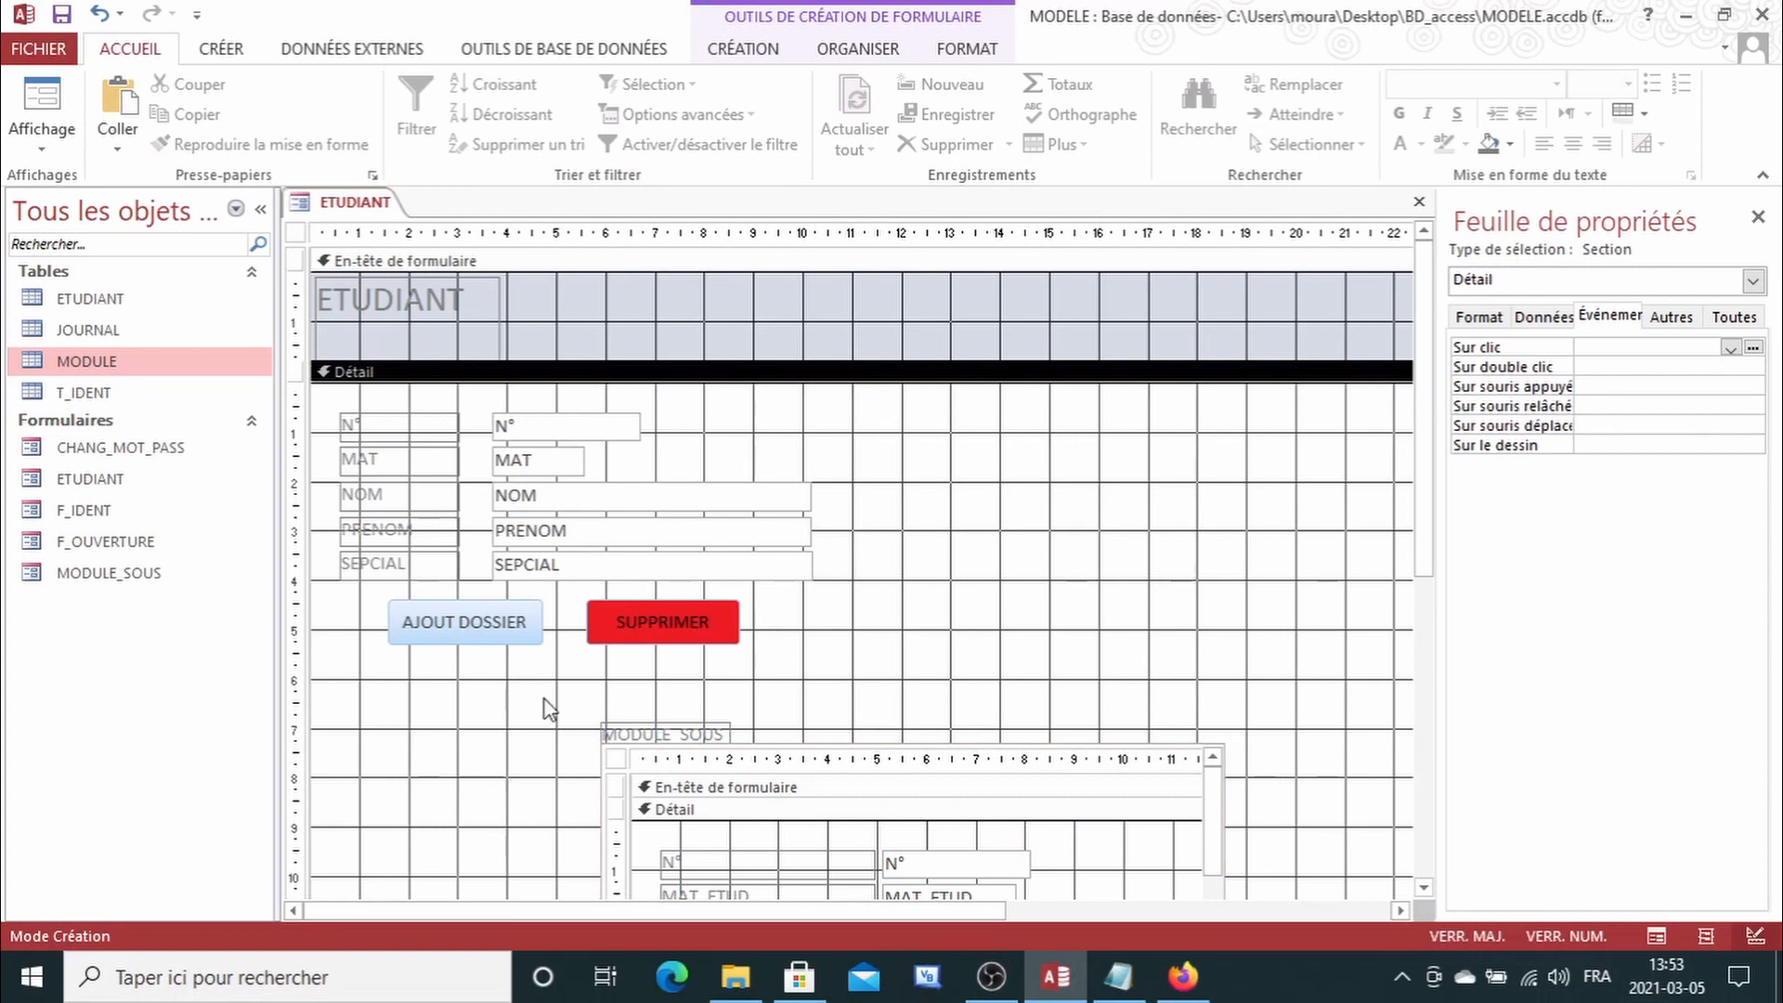
Step: Move the MODULE_SOUS subform and its label leftward beneath the form's buttons, with the subform's left edge at about 1 cm
{"action": "left_click_drag", "start_coordinate": [545, 705], "coordinate": [1310, 871]}
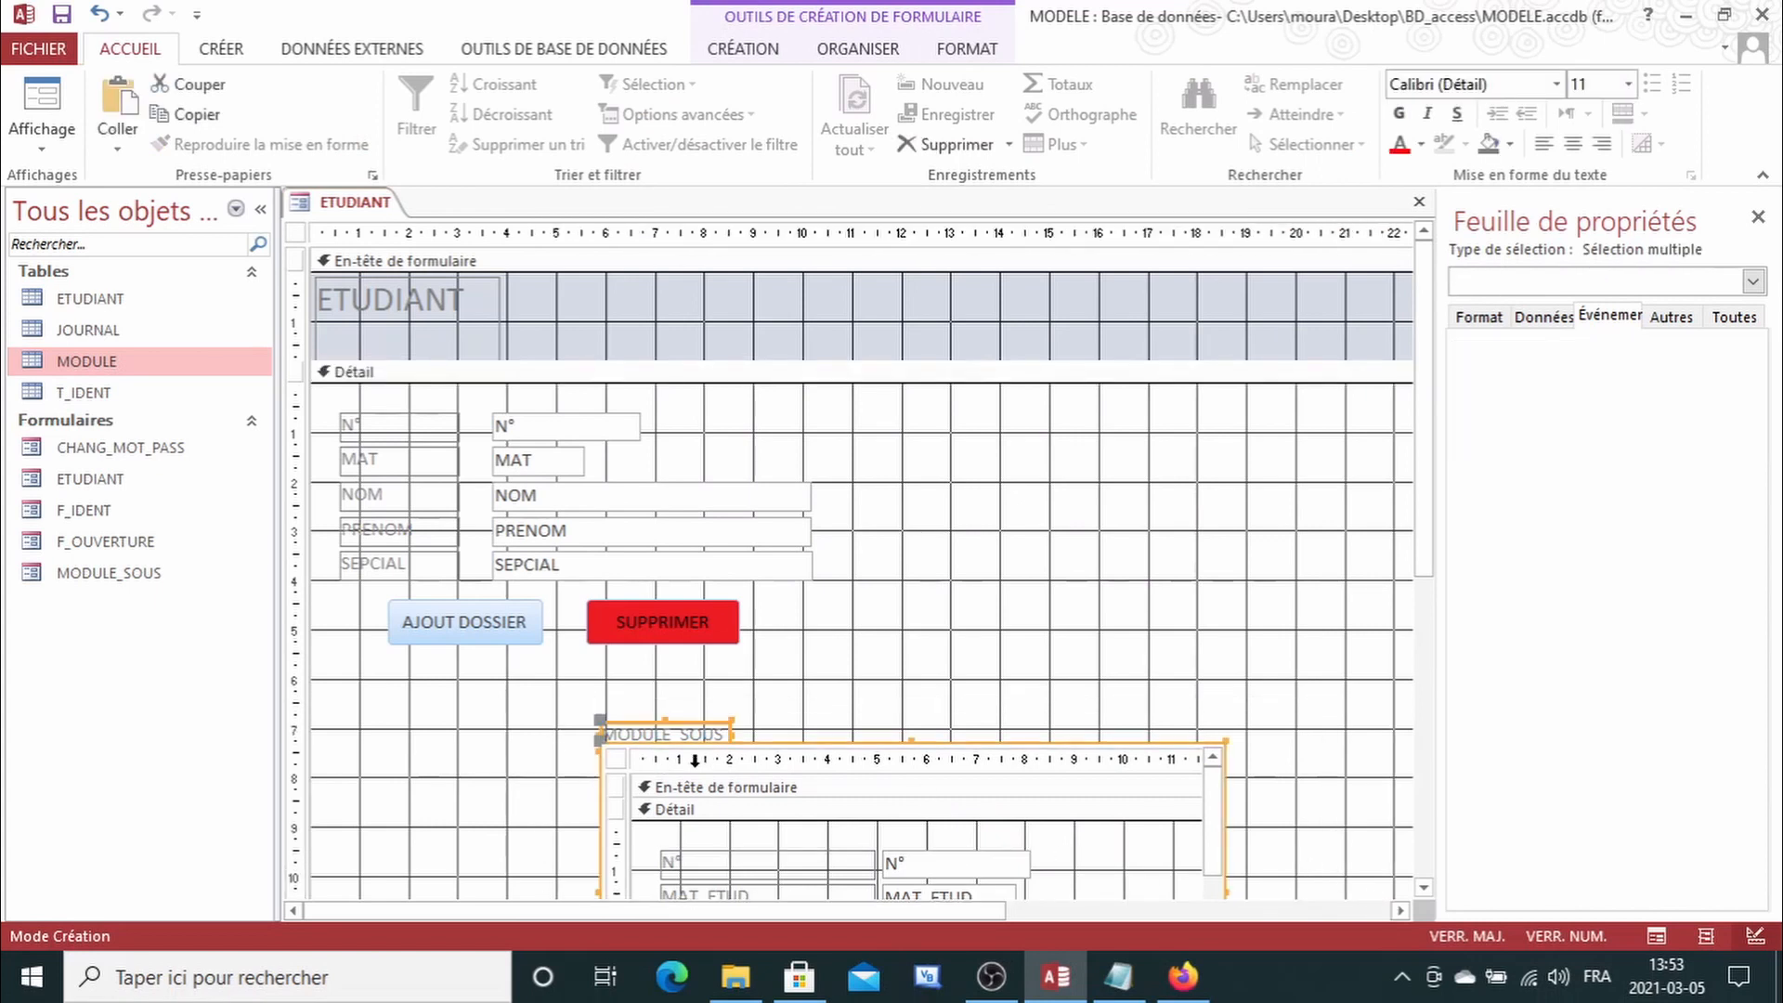
{"action": "left_click", "coordinate": [471, 736]}
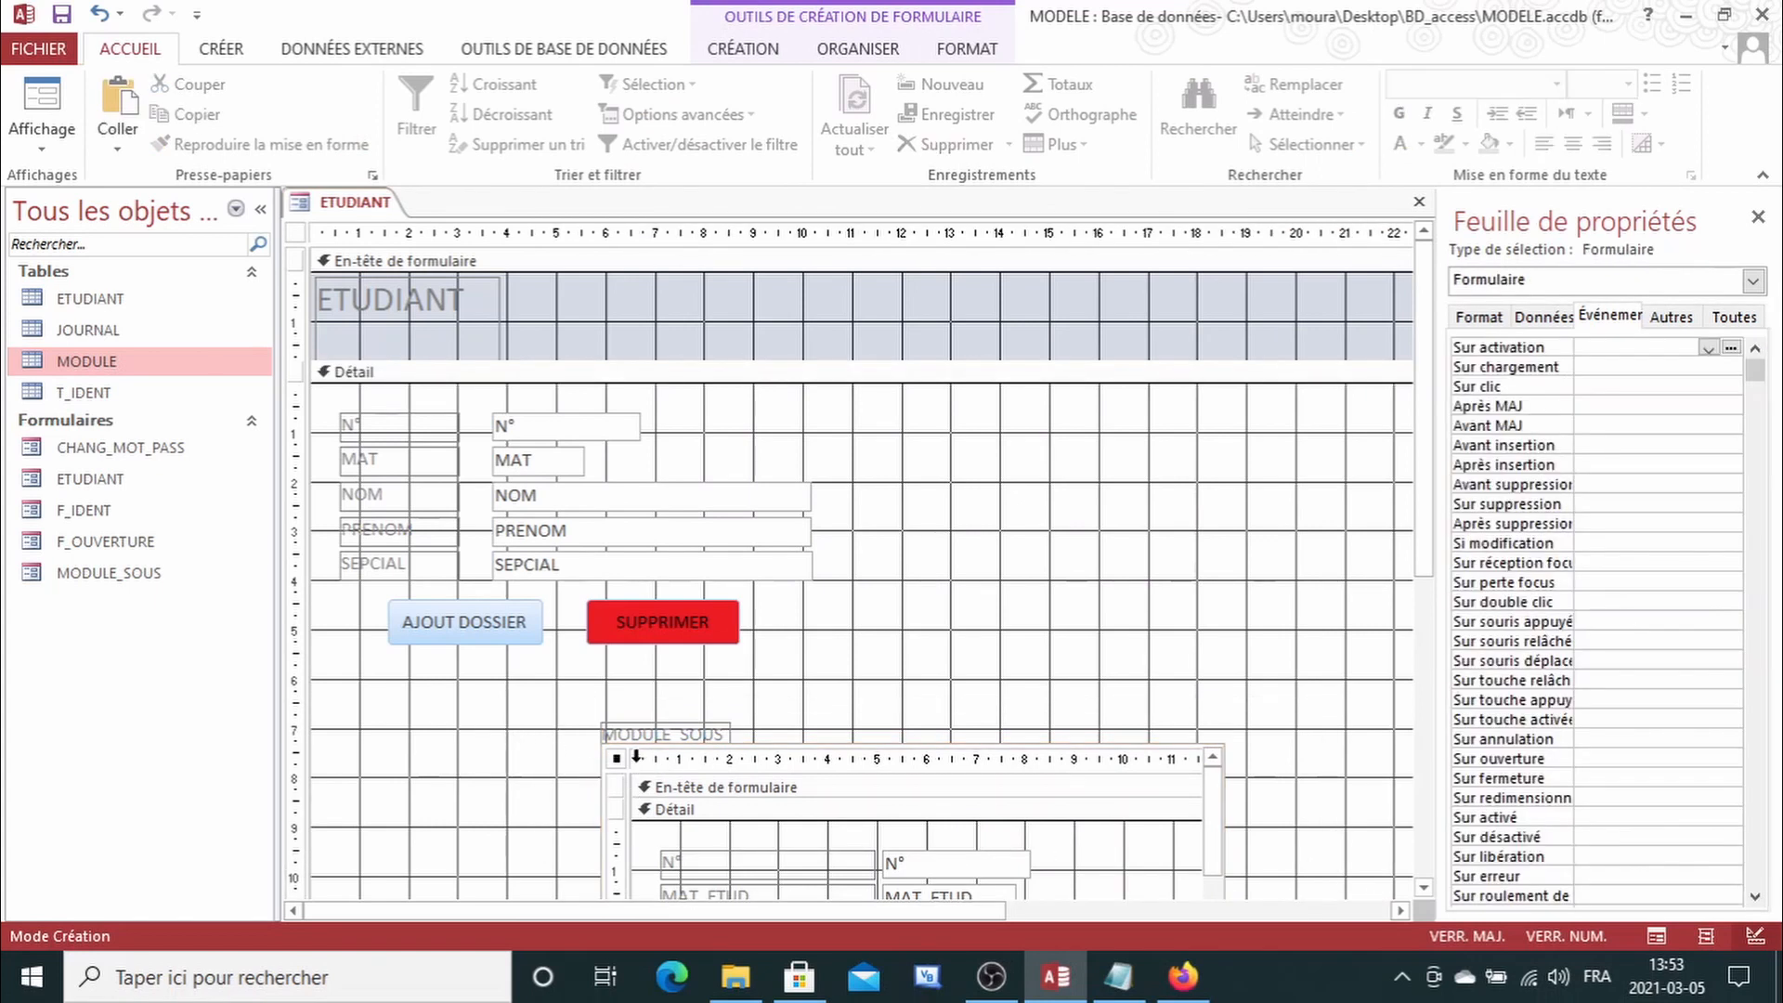
{"action": "left_click", "coordinate": [604, 760]}
{"action": "left_click", "coordinate": [1054, 687]}
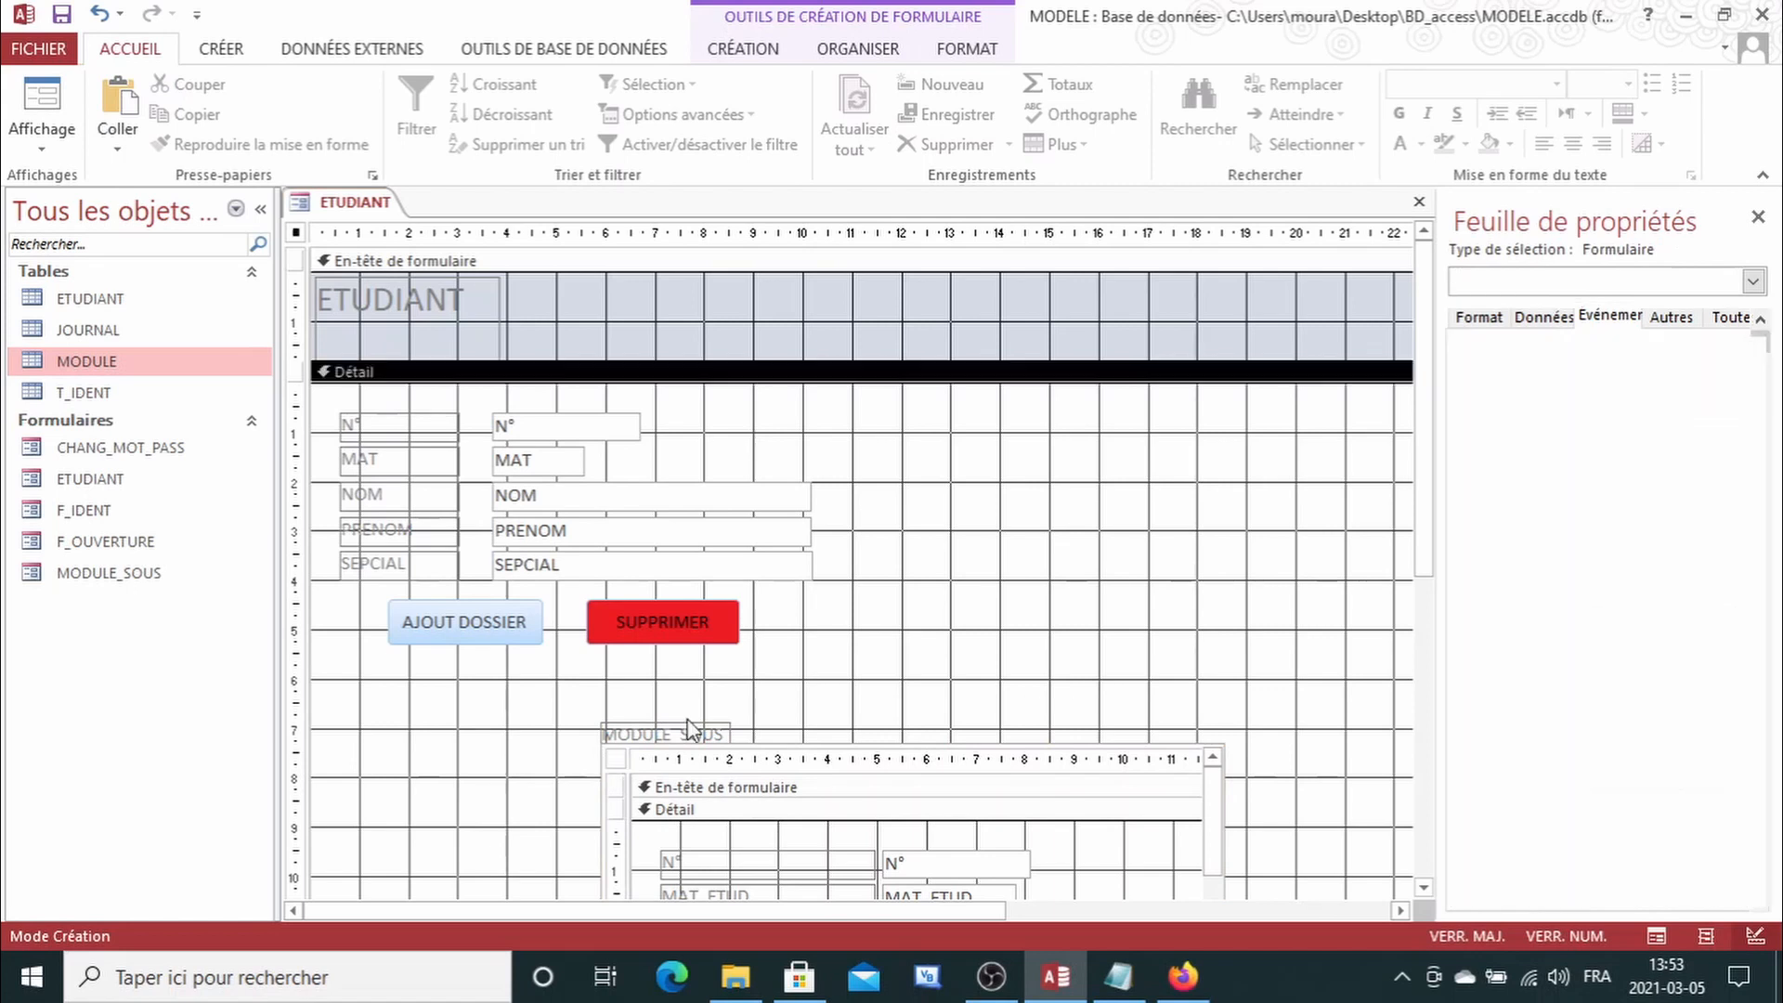
{"action": "left_click_drag", "start_coordinate": [563, 758], "coordinate": [687, 776]}
{"action": "left_click", "coordinate": [632, 769]}
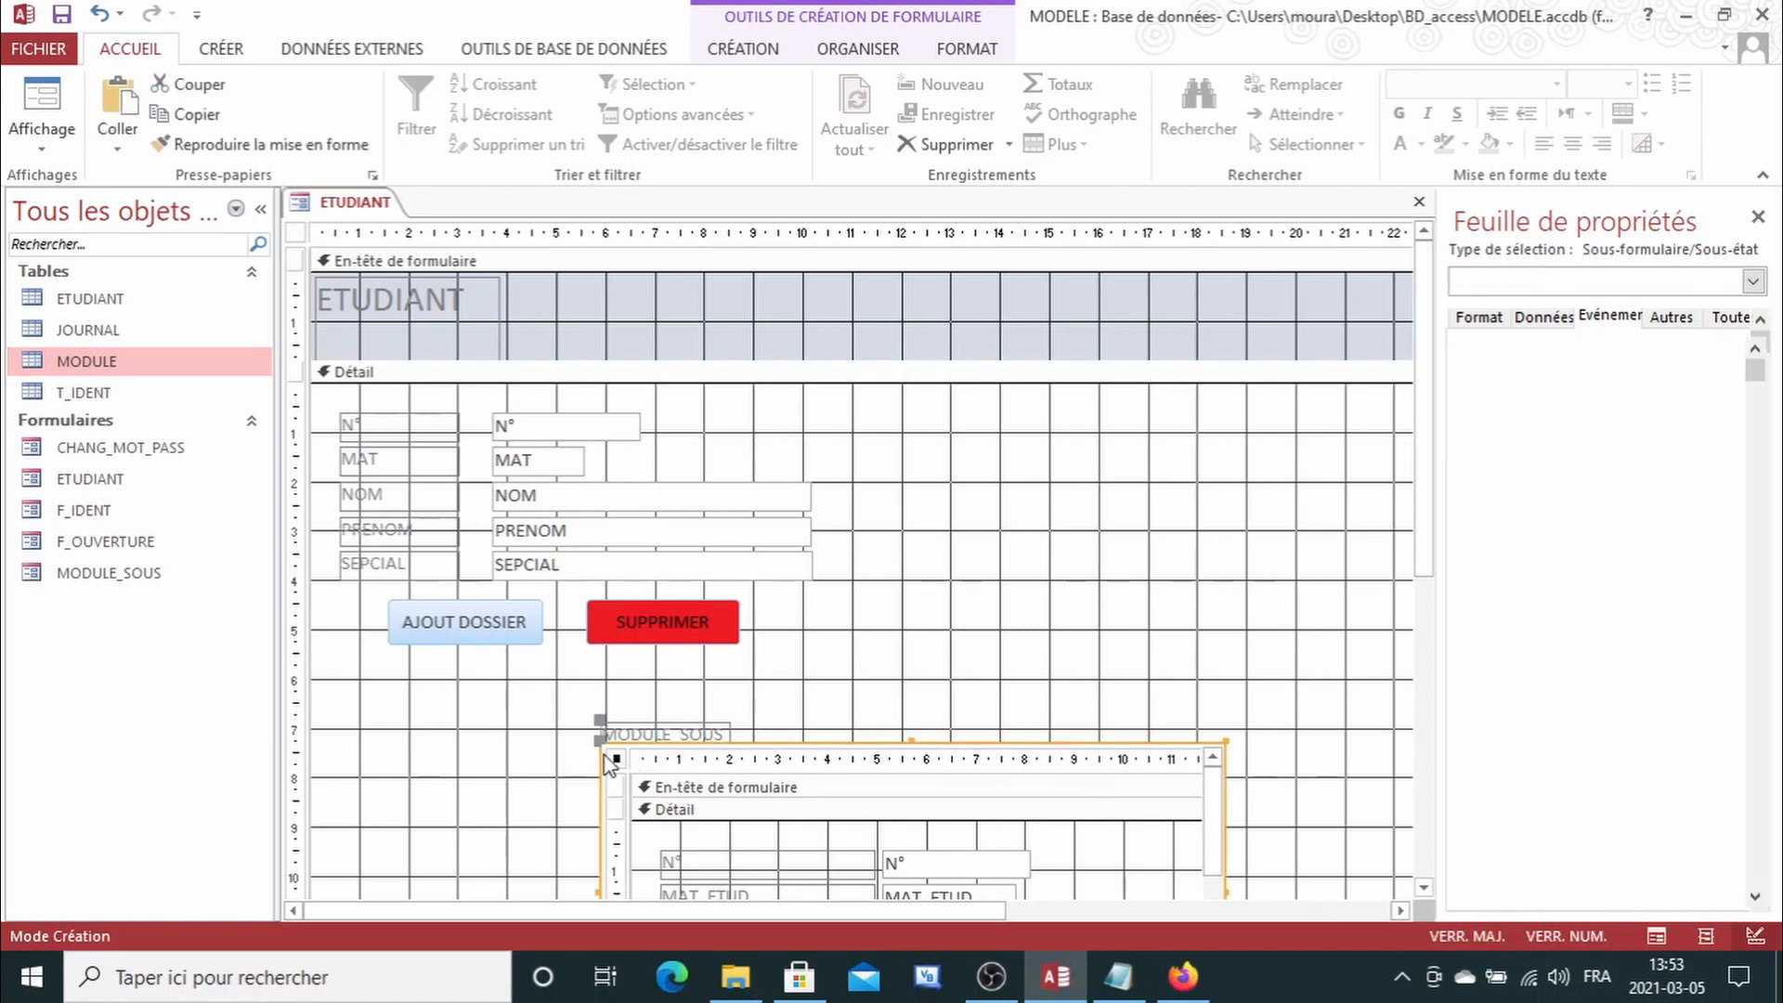
{"action": "left_click_drag", "start_coordinate": [836, 693], "coordinate": [845, 762]}
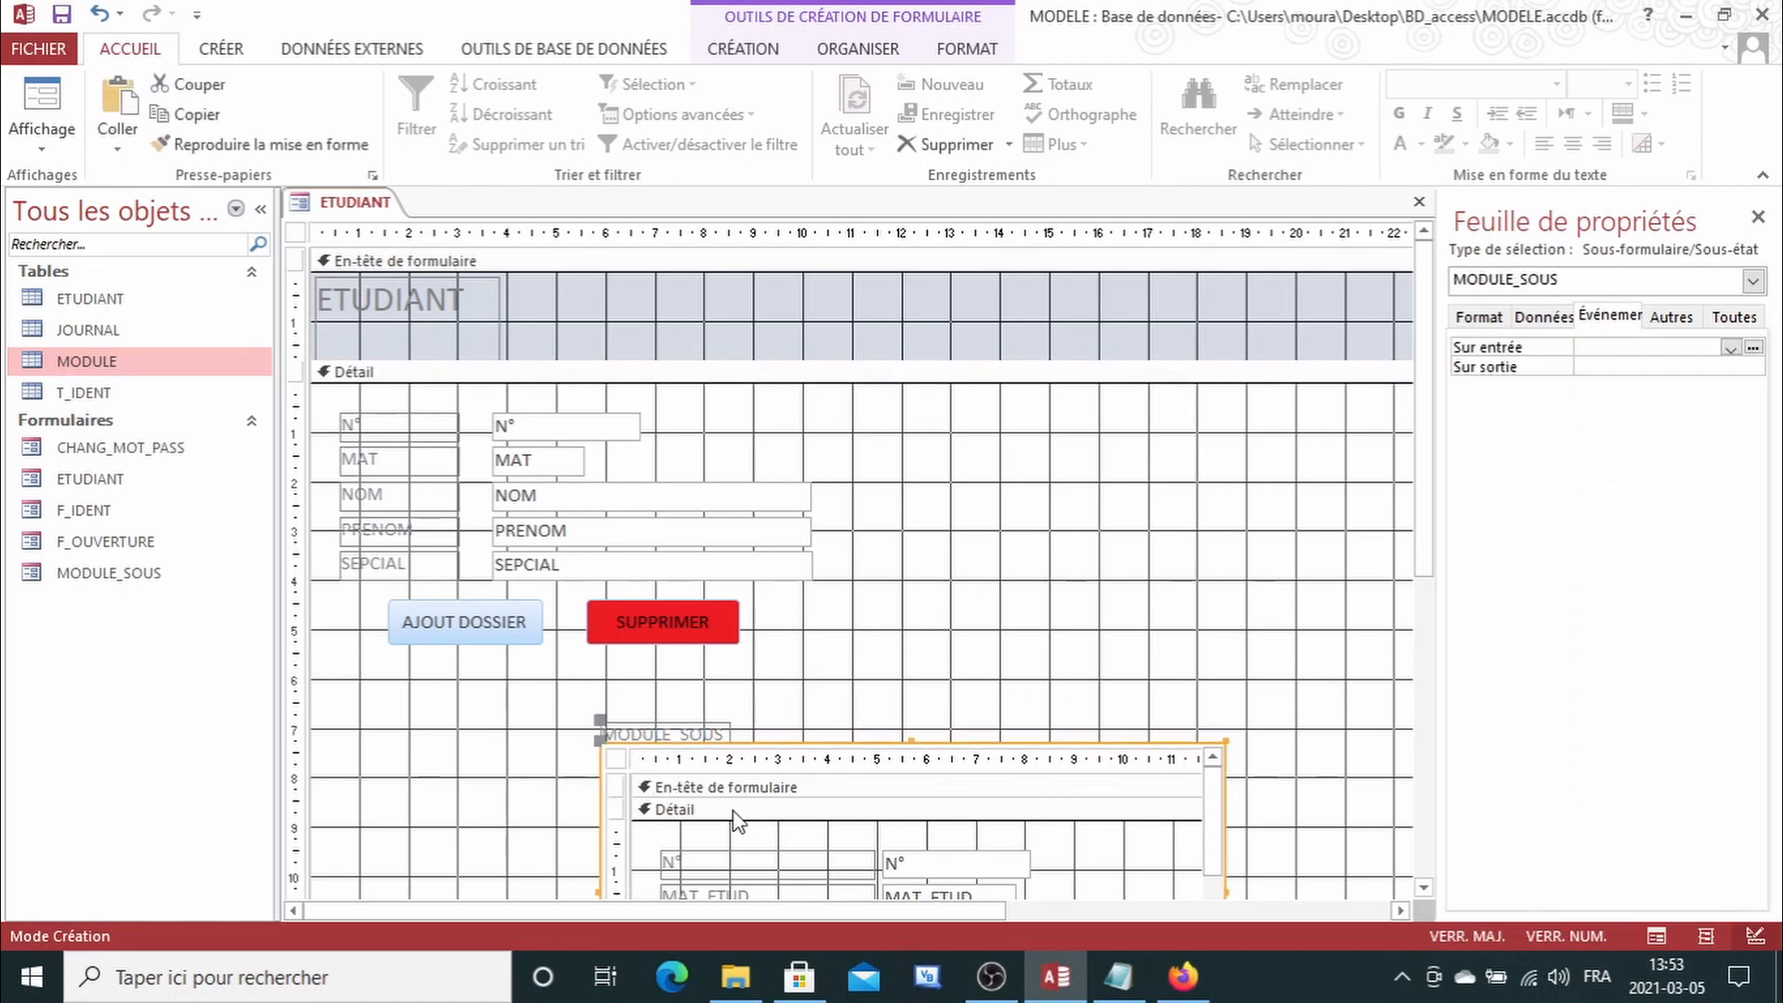
{"action": "left_click_drag", "start_coordinate": [602, 743], "coordinate": [350, 729]}
{"action": "left_click_drag", "start_coordinate": [608, 724], "coordinate": [362, 703]}
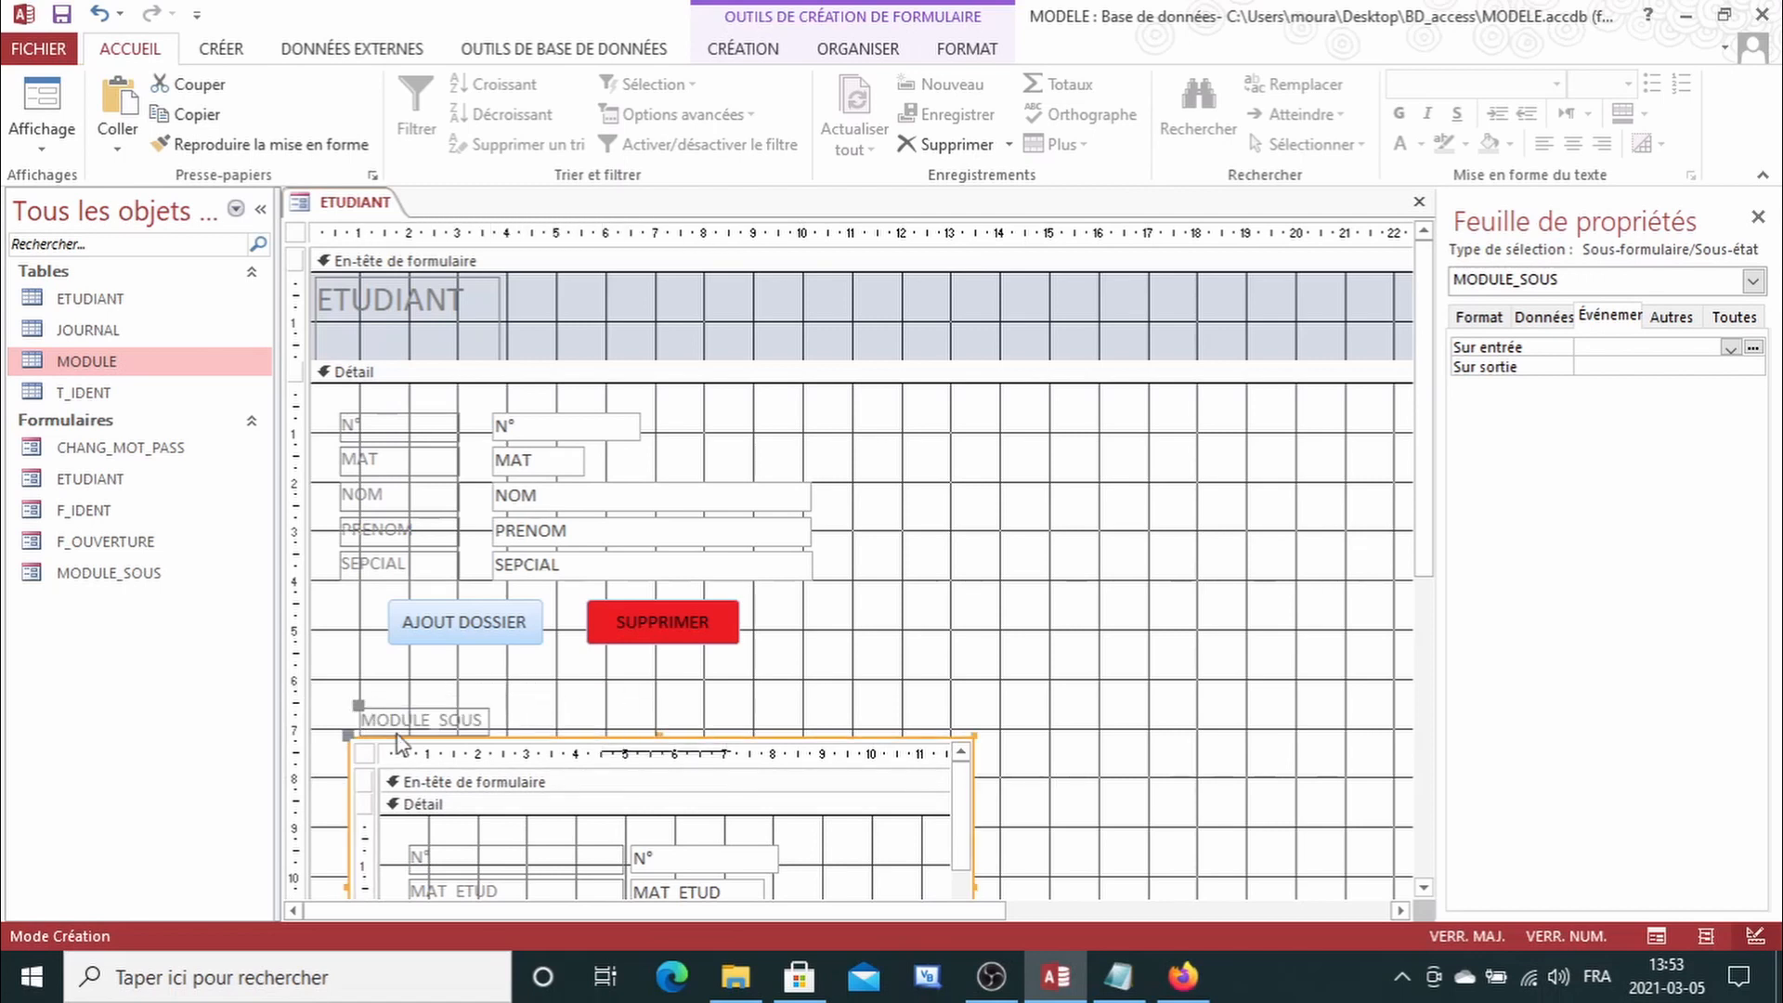
Step: Resize the MODULE_SOUS subform to about 21 cm wide by 4.7 cm high and shorten the detail section to about 12.5 cm
{"action": "left_click", "coordinate": [786, 719]}
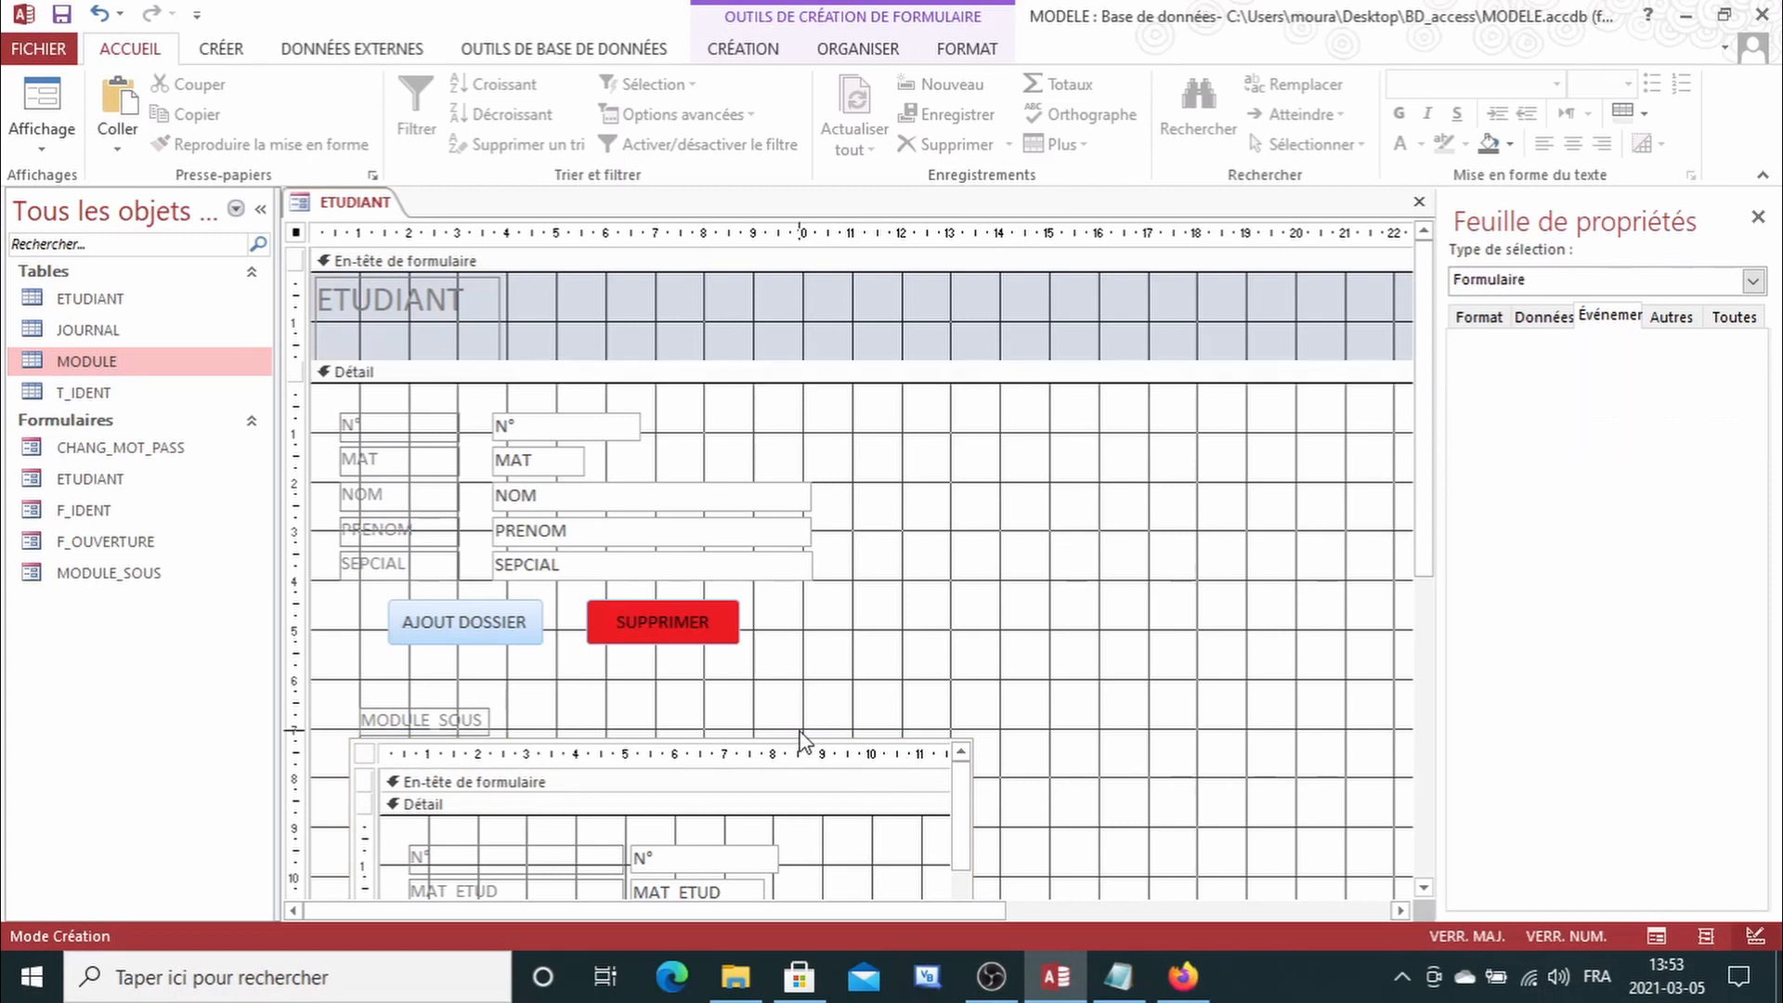
{"action": "left_click_drag", "start_coordinate": [343, 793], "coordinate": [589, 823]}
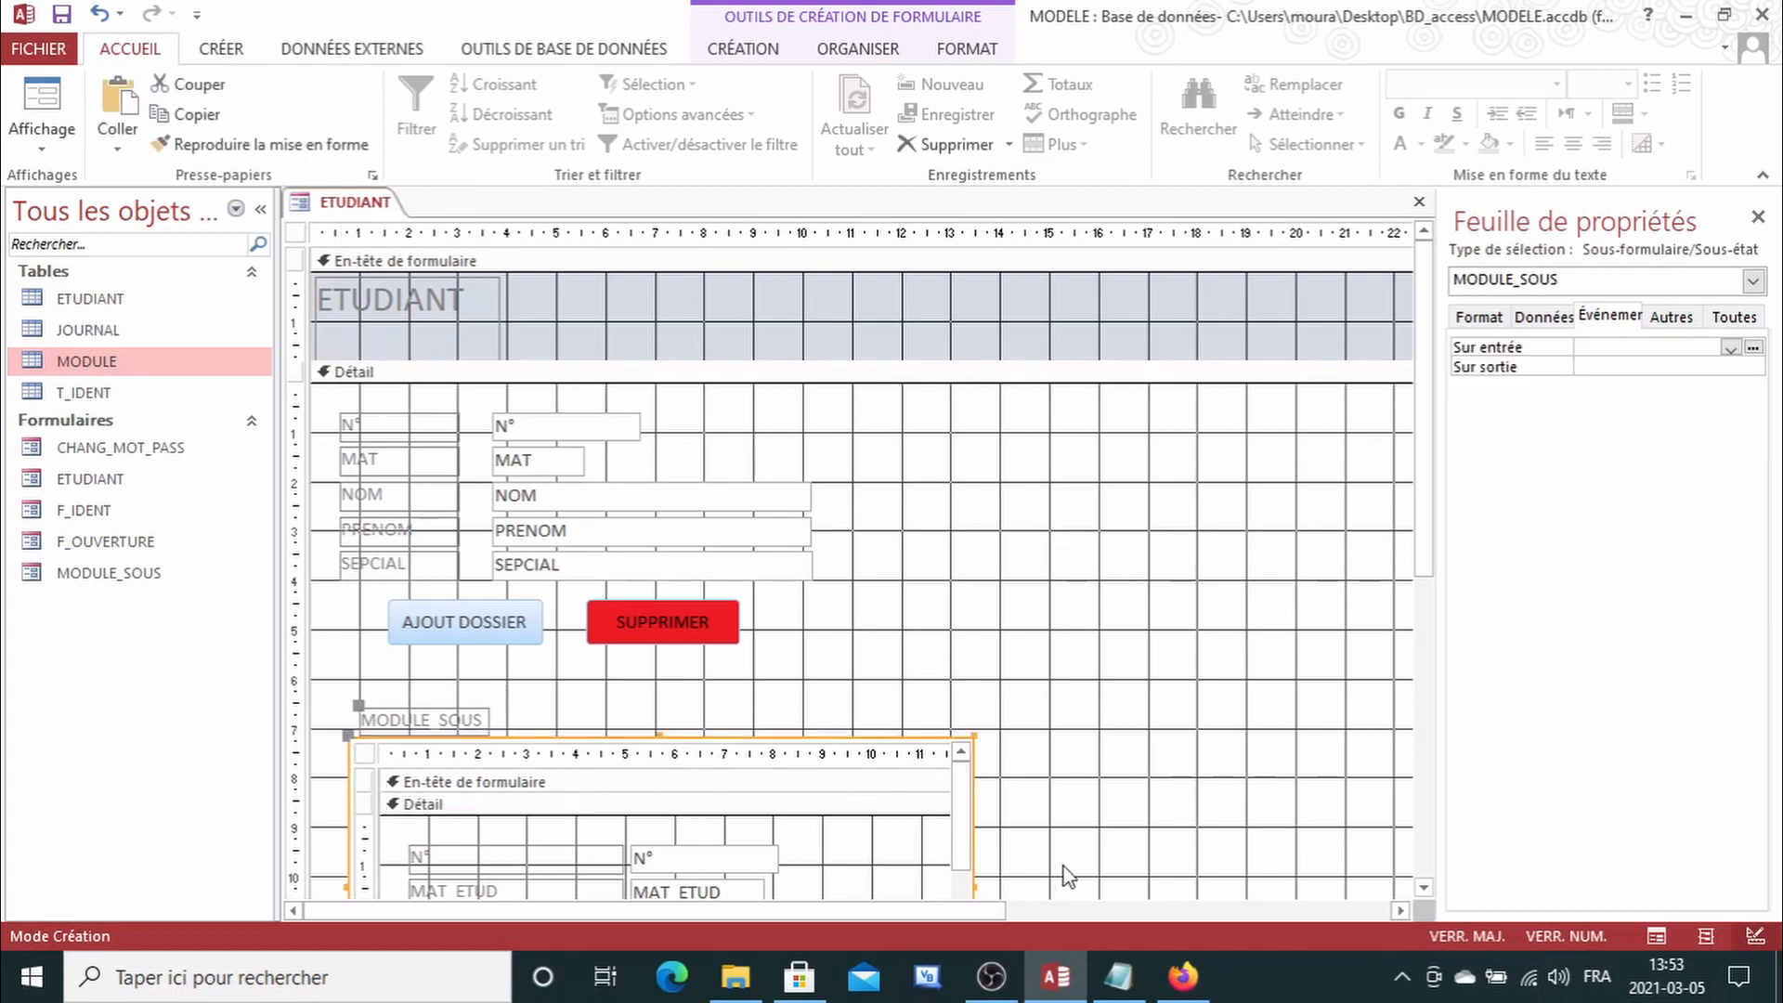
{"action": "left_click_drag", "start_coordinate": [972, 885], "coordinate": [1377, 826]}
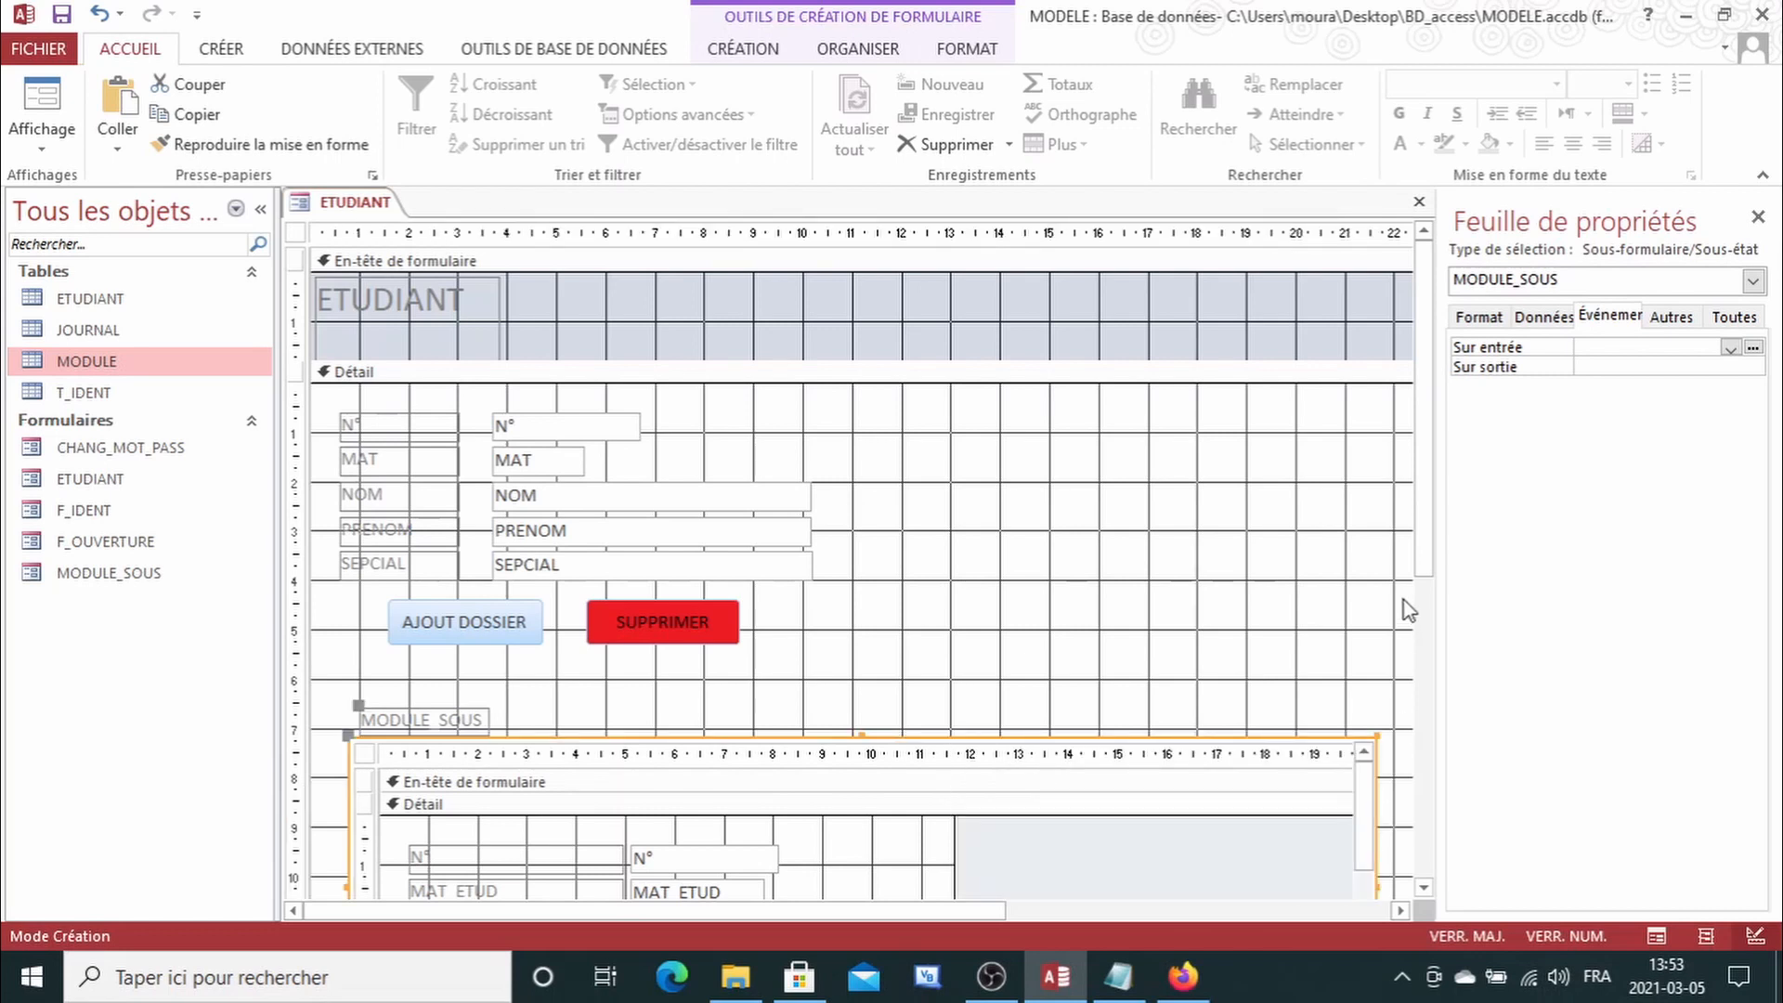
{"action": "left_click_drag", "start_coordinate": [1423, 548], "coordinate": [1428, 774]}
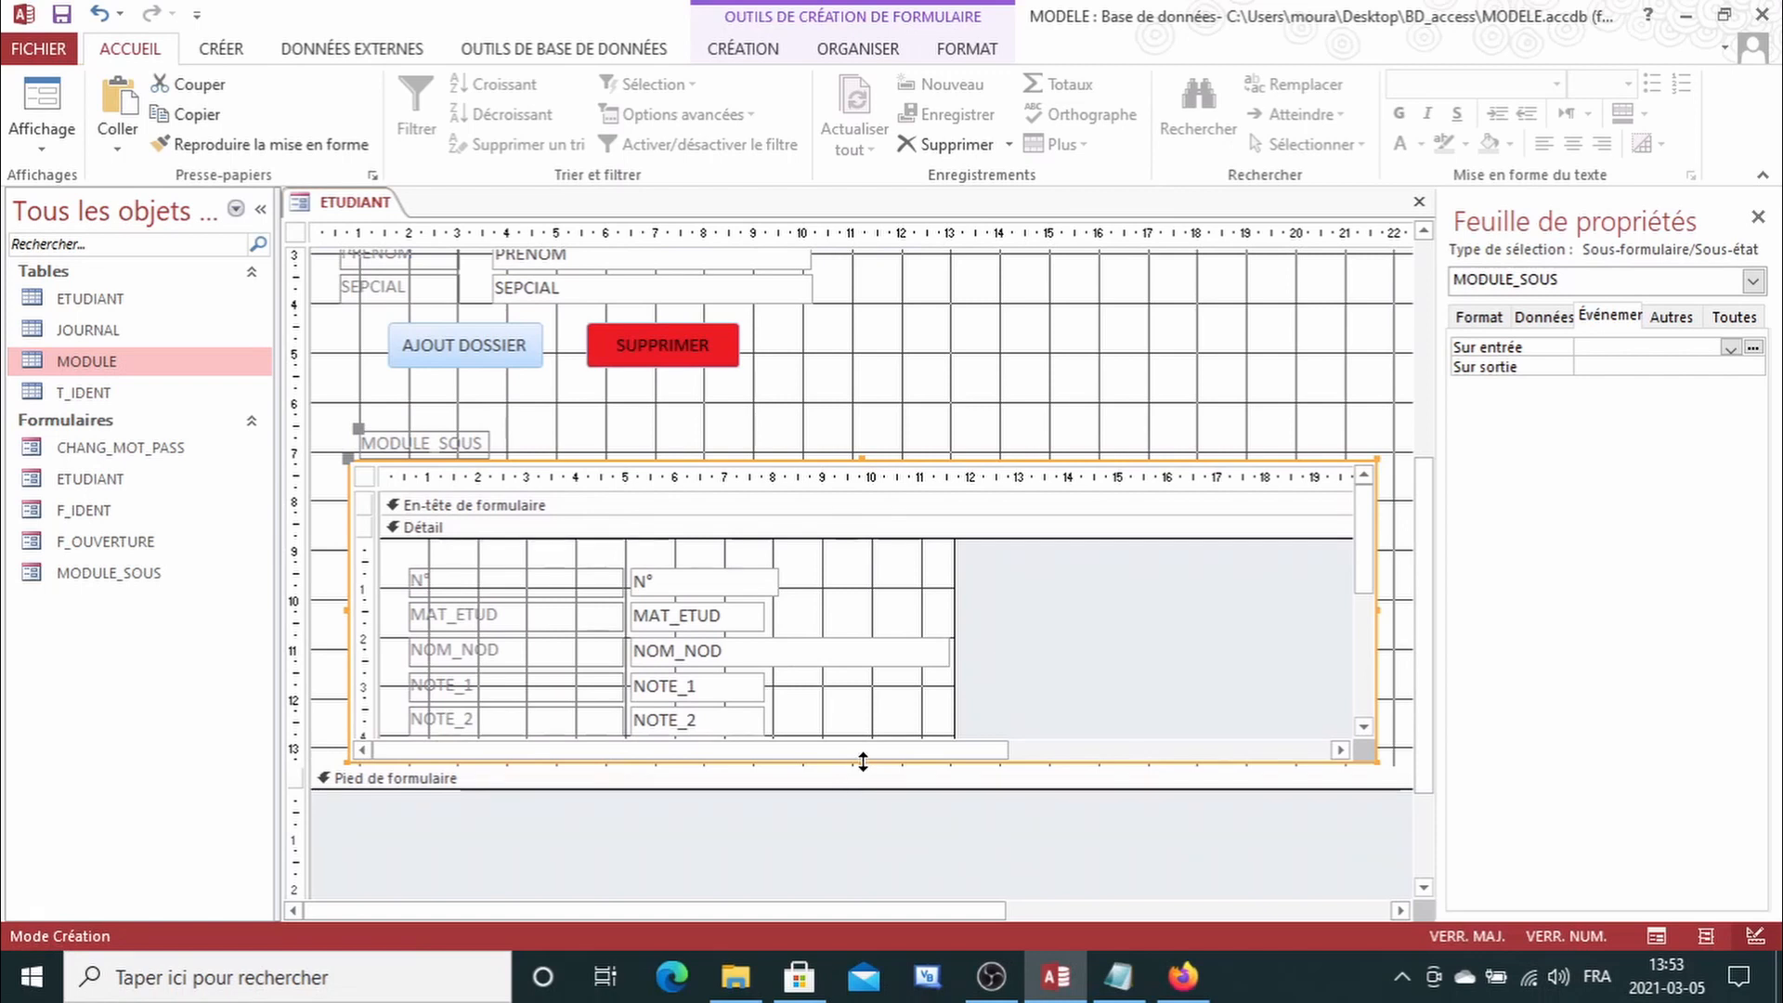
{"action": "left_click_drag", "start_coordinate": [863, 762], "coordinate": [869, 688]}
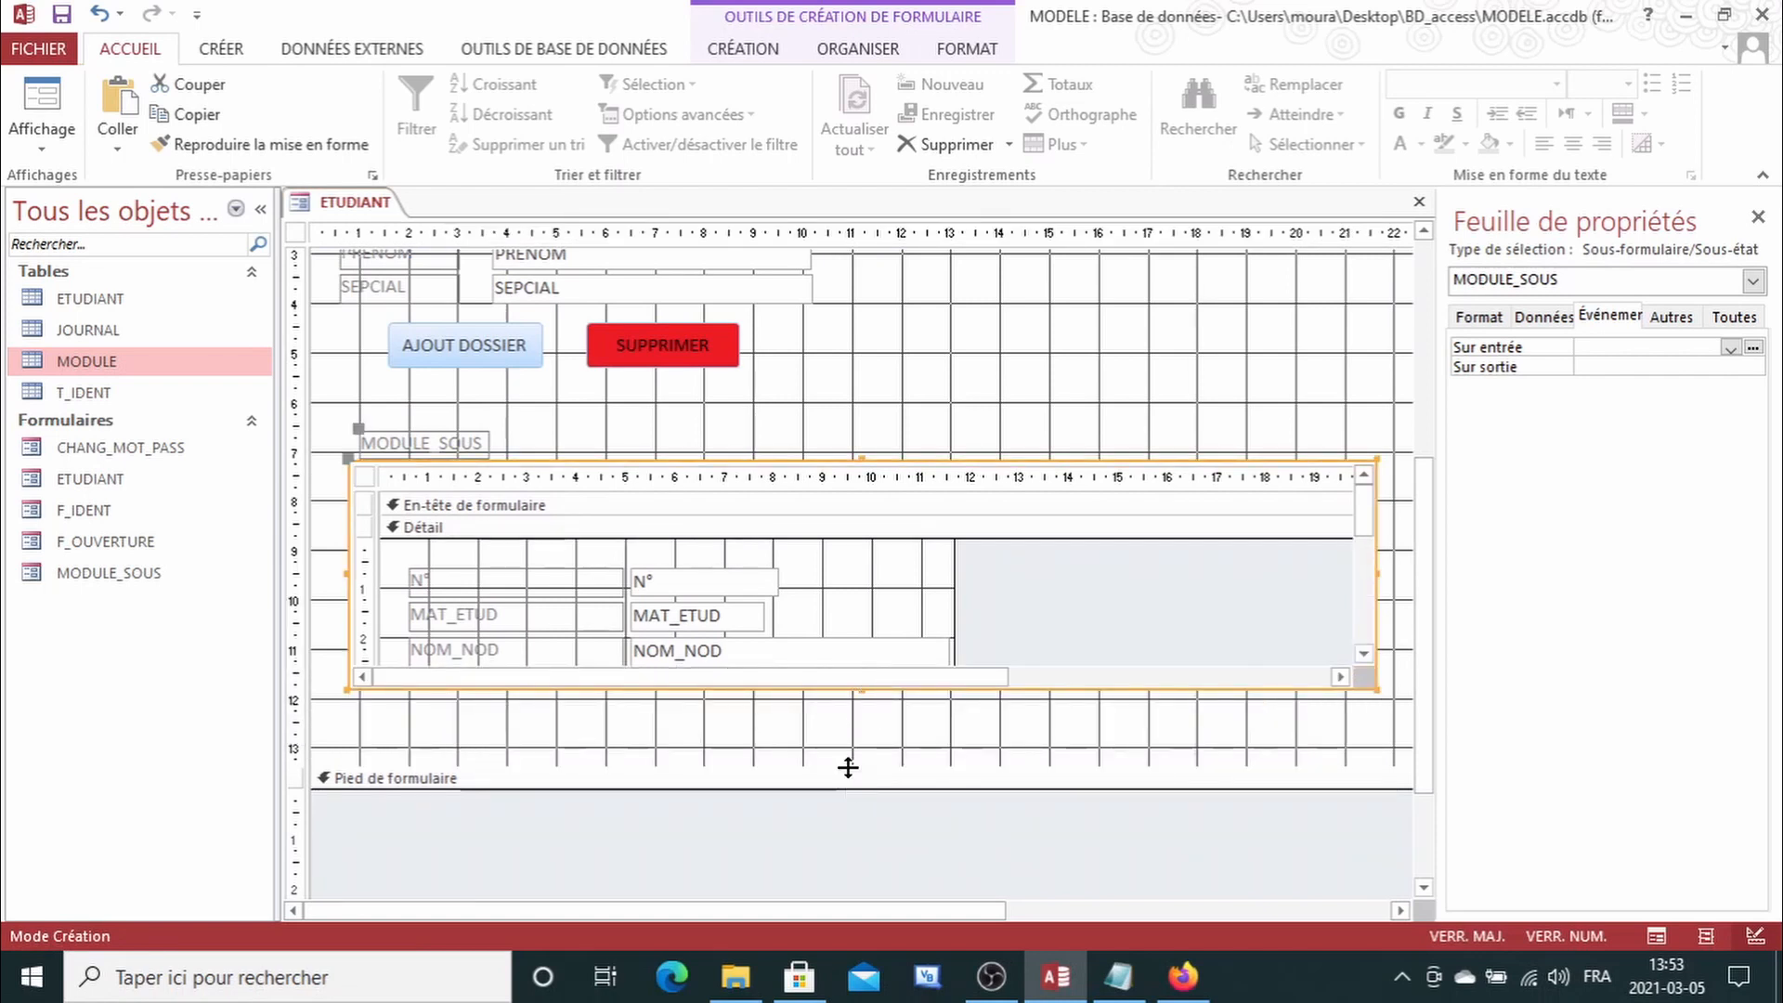
{"action": "left_click_drag", "start_coordinate": [848, 767], "coordinate": [848, 722]}
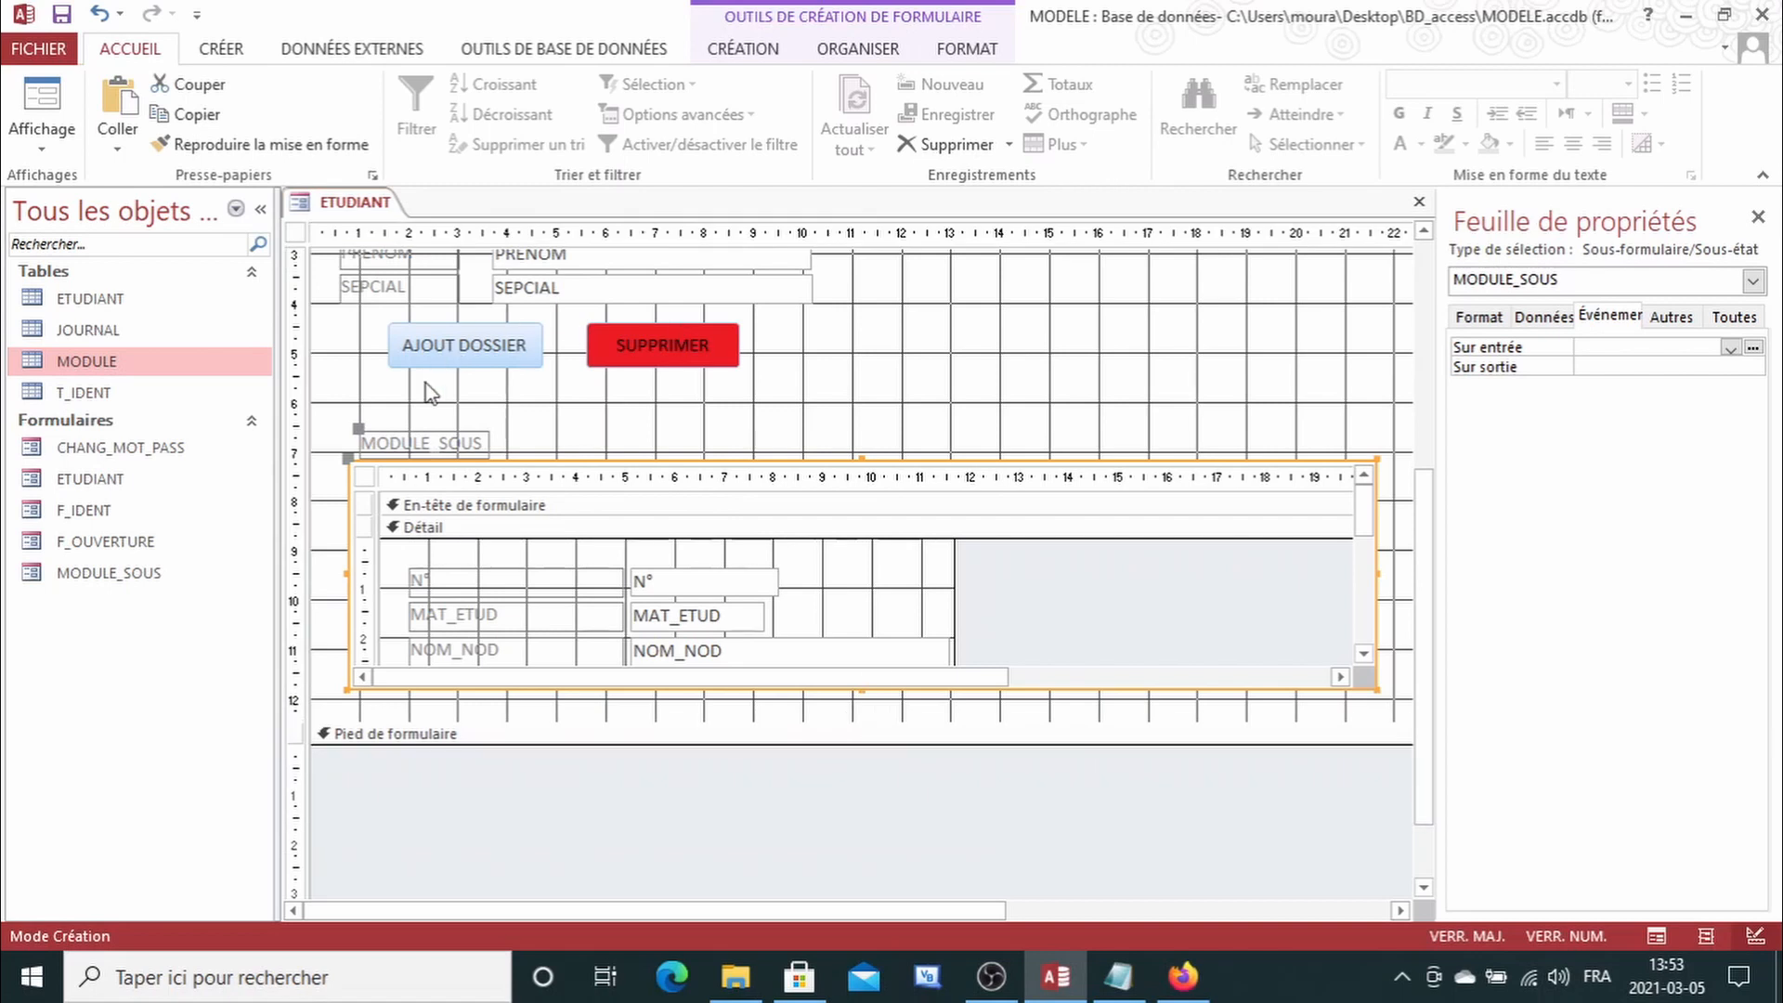
Step: Change the subform label's text to NOTES DE MODULE
{"action": "left_click", "coordinate": [405, 446]}
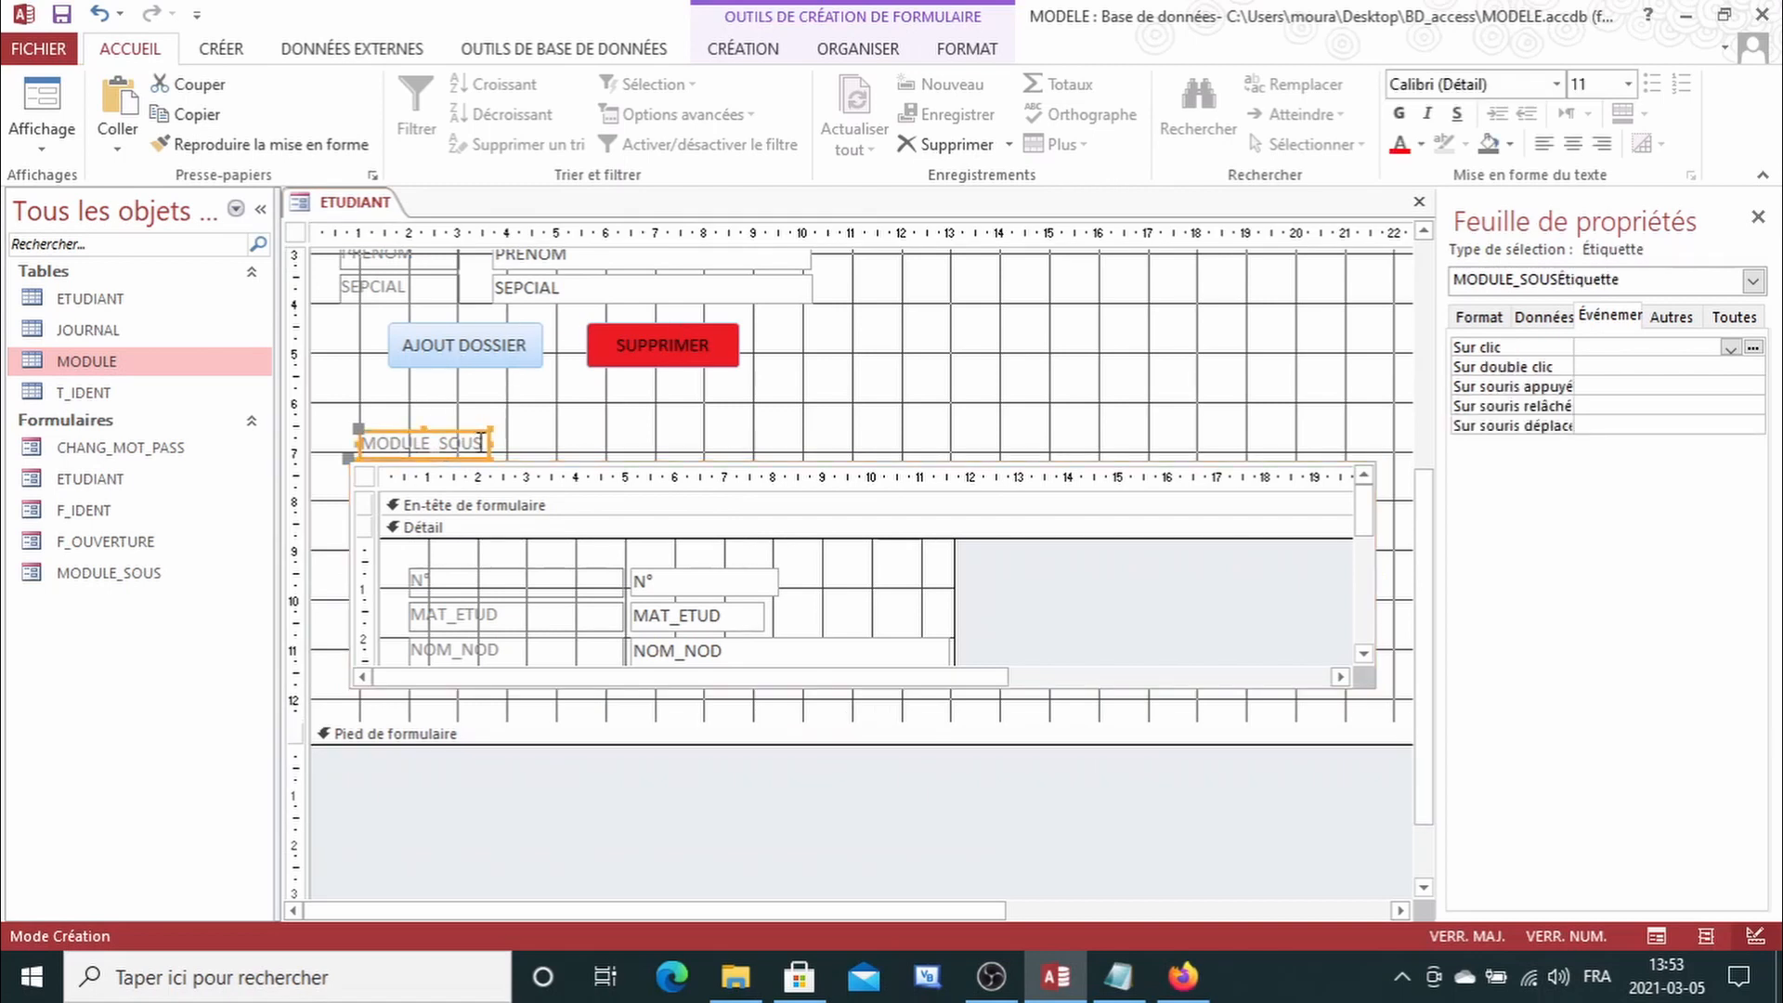
{"action": "left_click", "coordinate": [481, 443]}
{"action": "key", "text": "BackSpace"}
{"action": "key", "text": "BackSpace"}
{"action": "key", "text": "BackSpace"}
{"action": "key", "text": "BackSpace"}
{"action": "key", "text": "BackSpace"}
{"action": "key", "text": "BackSpace"}
{"action": "key", "text": "BackSpace"}
{"action": "key", "text": "BackSpace"}
{"action": "key", "text": "BackSpace"}
{"action": "key", "text": "BackSpace"}
{"action": "key", "text": "BackSpace"}
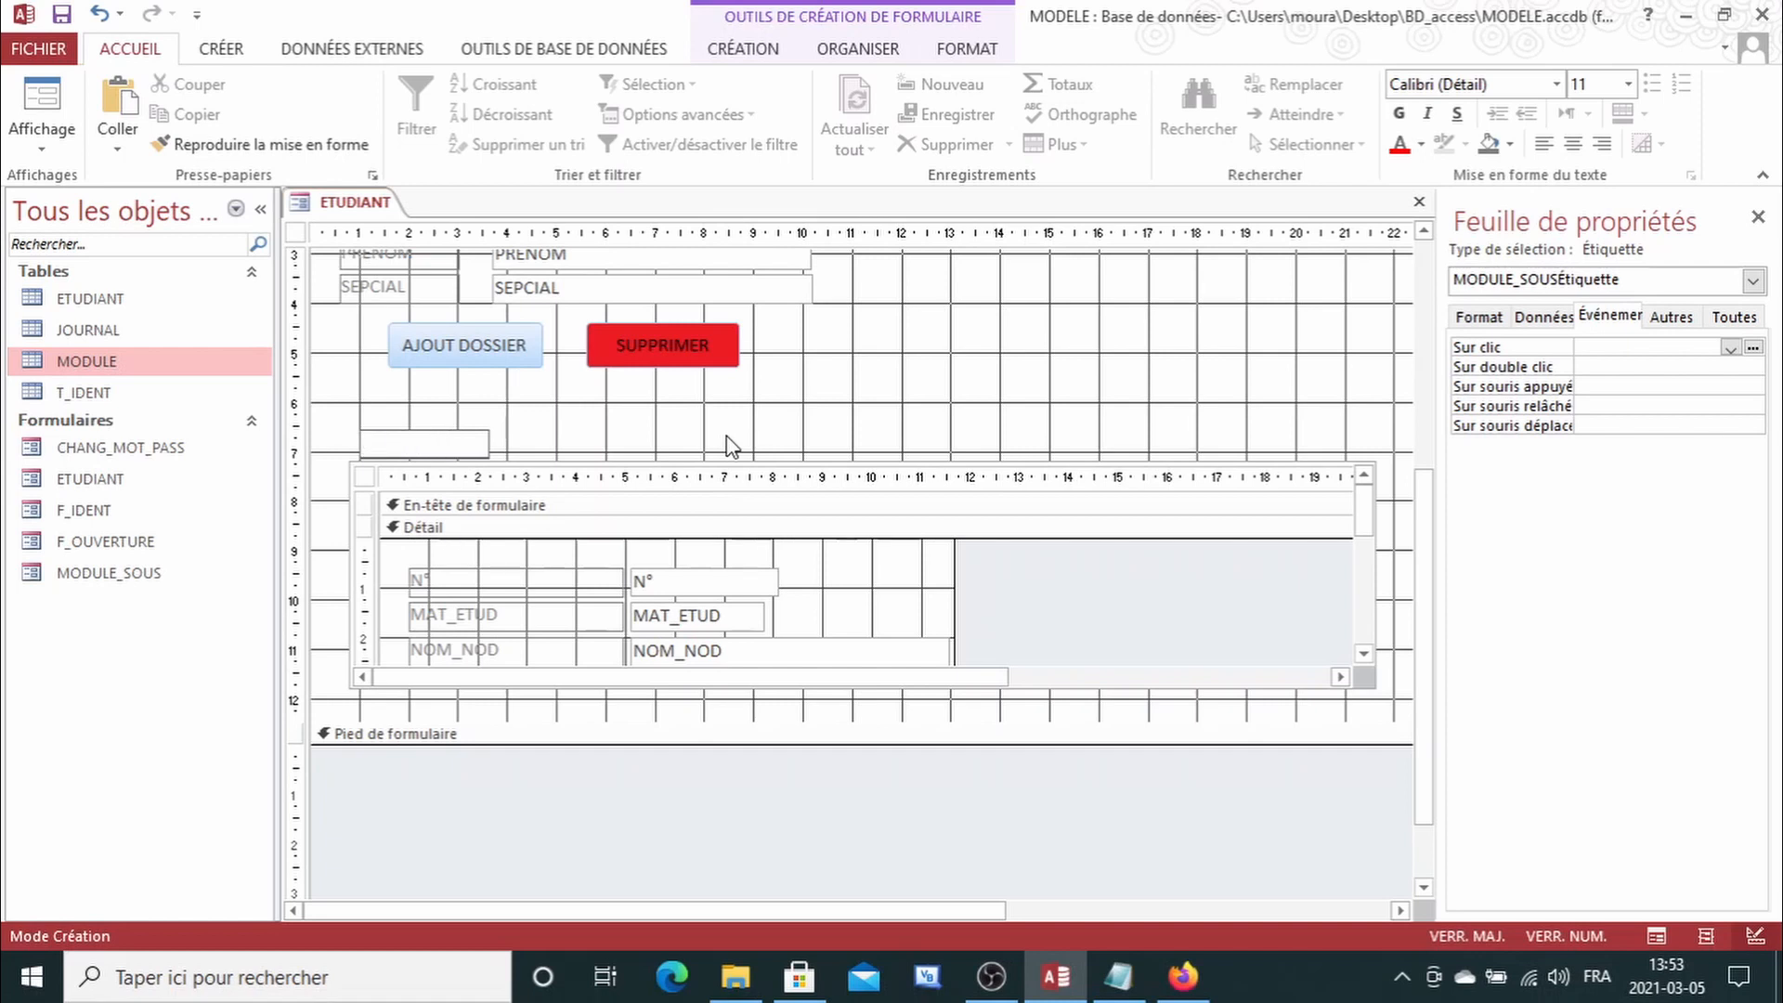
{"action": "type", "text": "NOTE DE MODULE"}
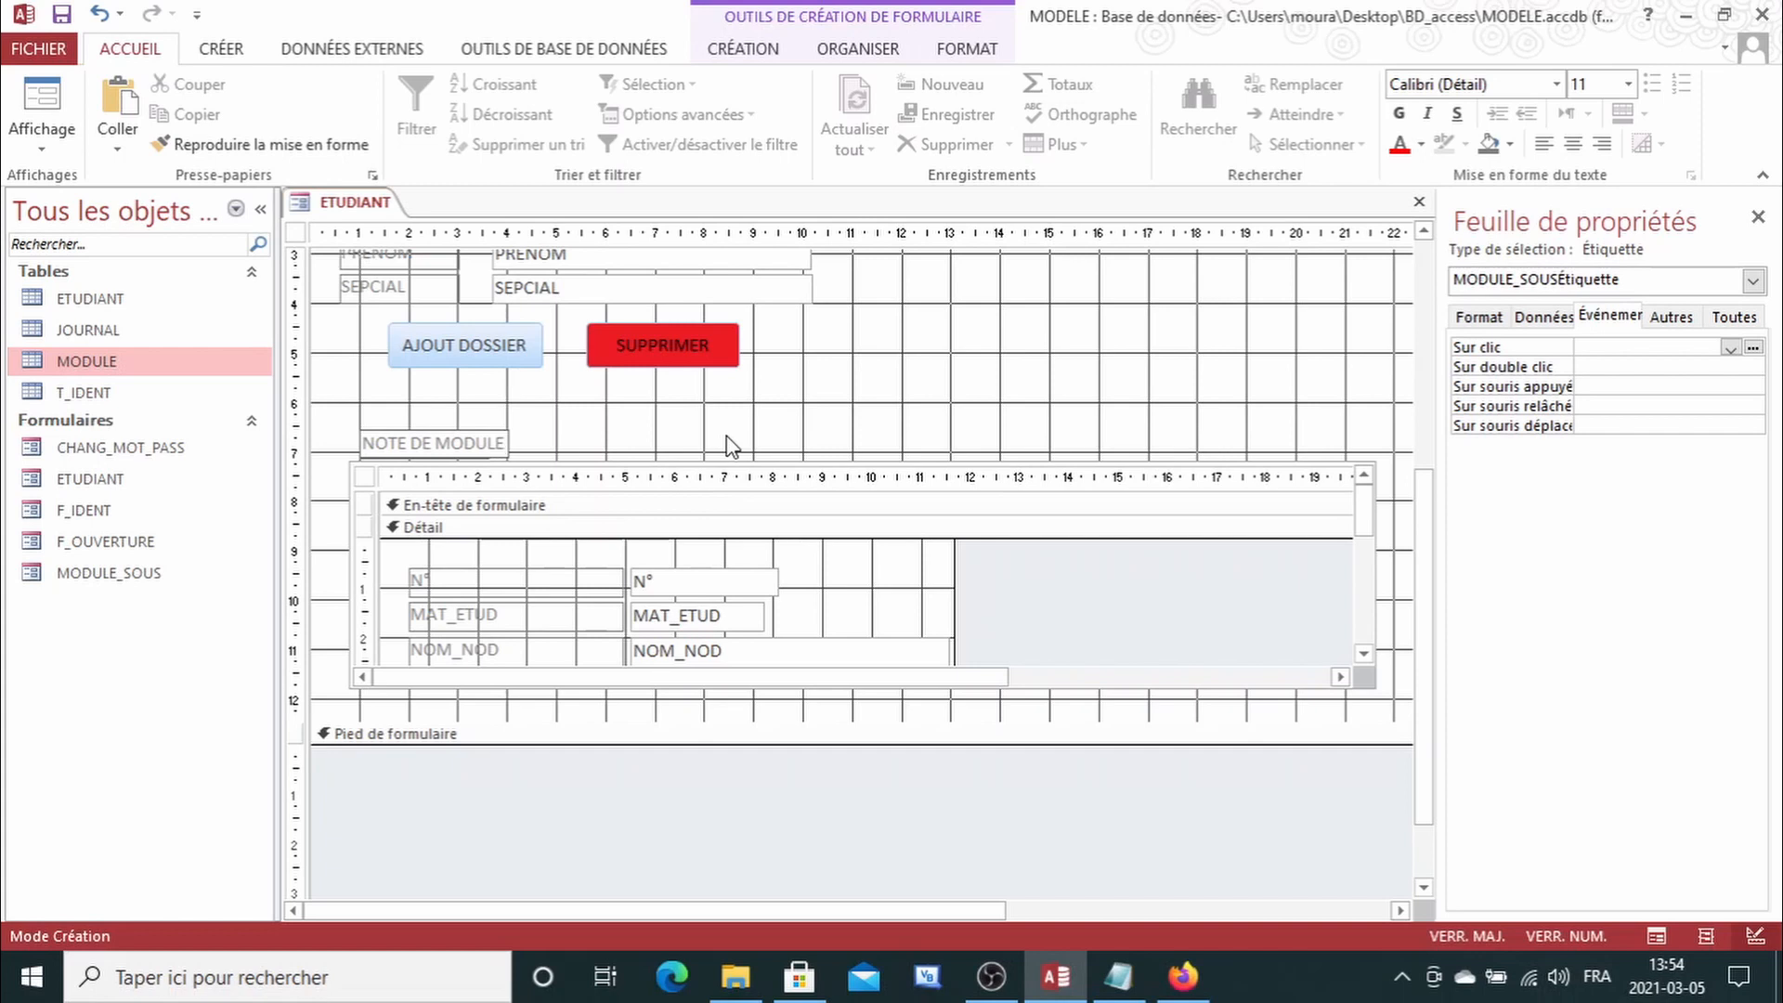
{"action": "type", "text": "S"}
{"action": "left_click", "coordinate": [534, 415]}
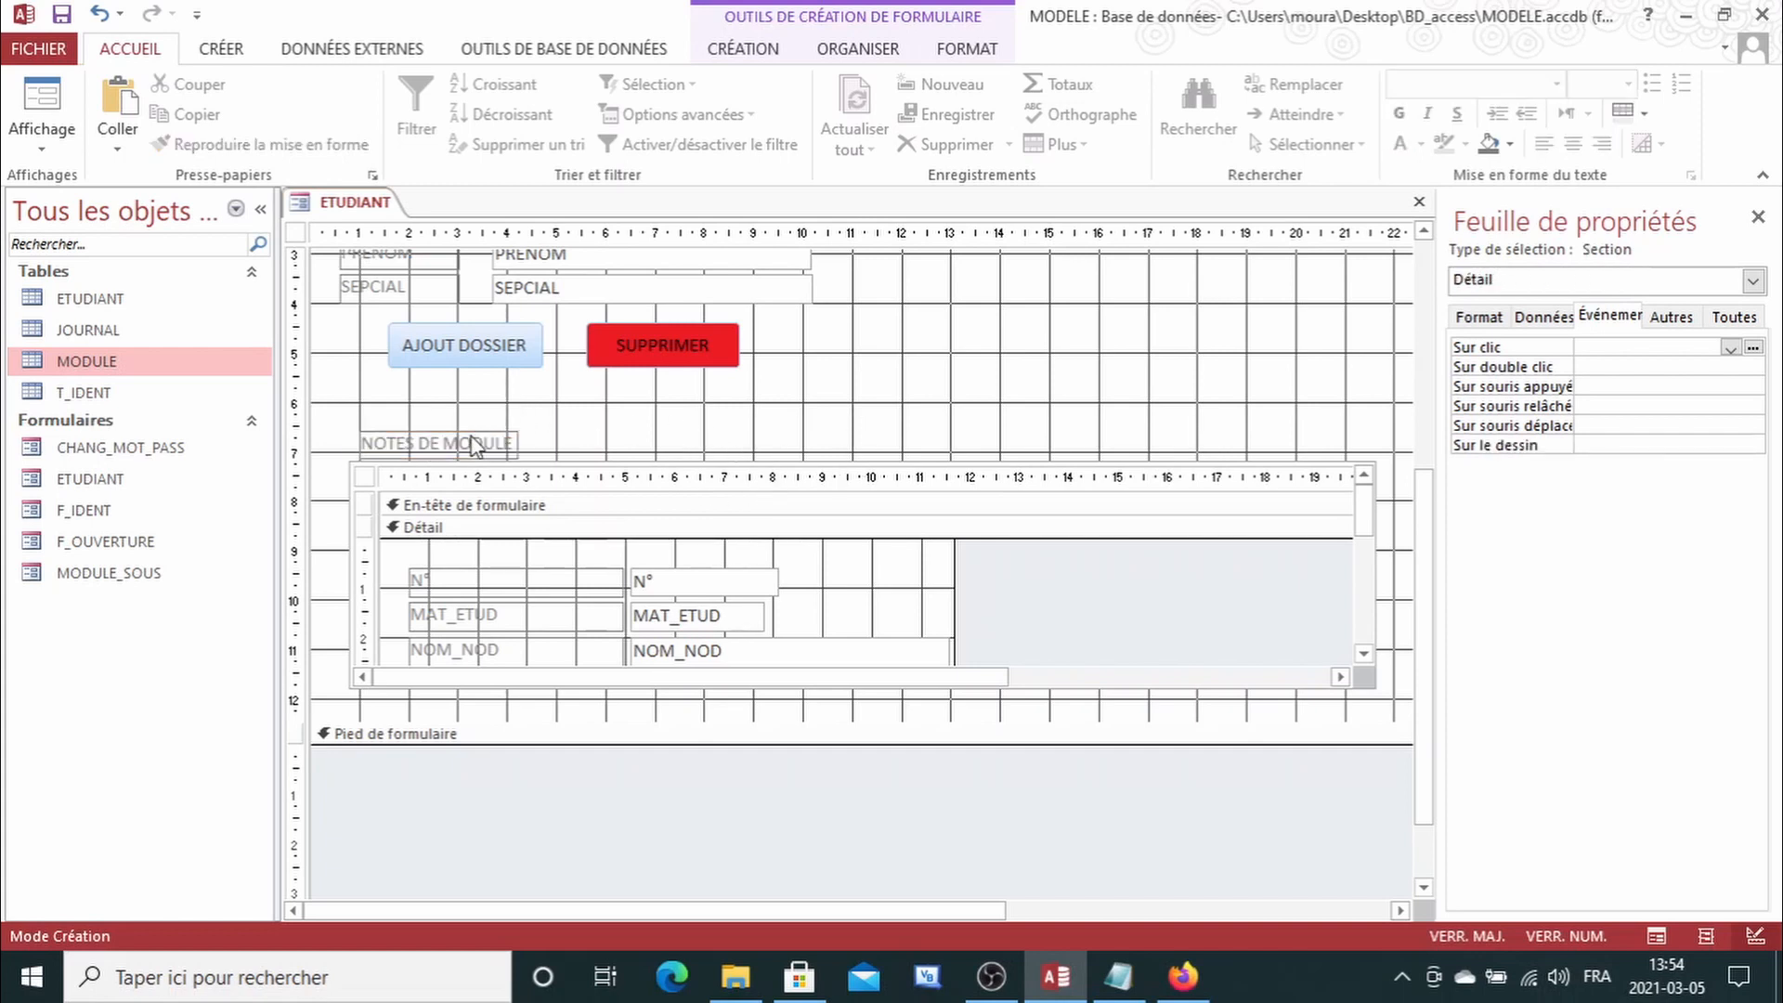
Step: Set the font colour of the NOTES DE MODULE label to black
{"action": "left_click", "coordinate": [476, 440]}
{"action": "left_click", "coordinate": [967, 49]}
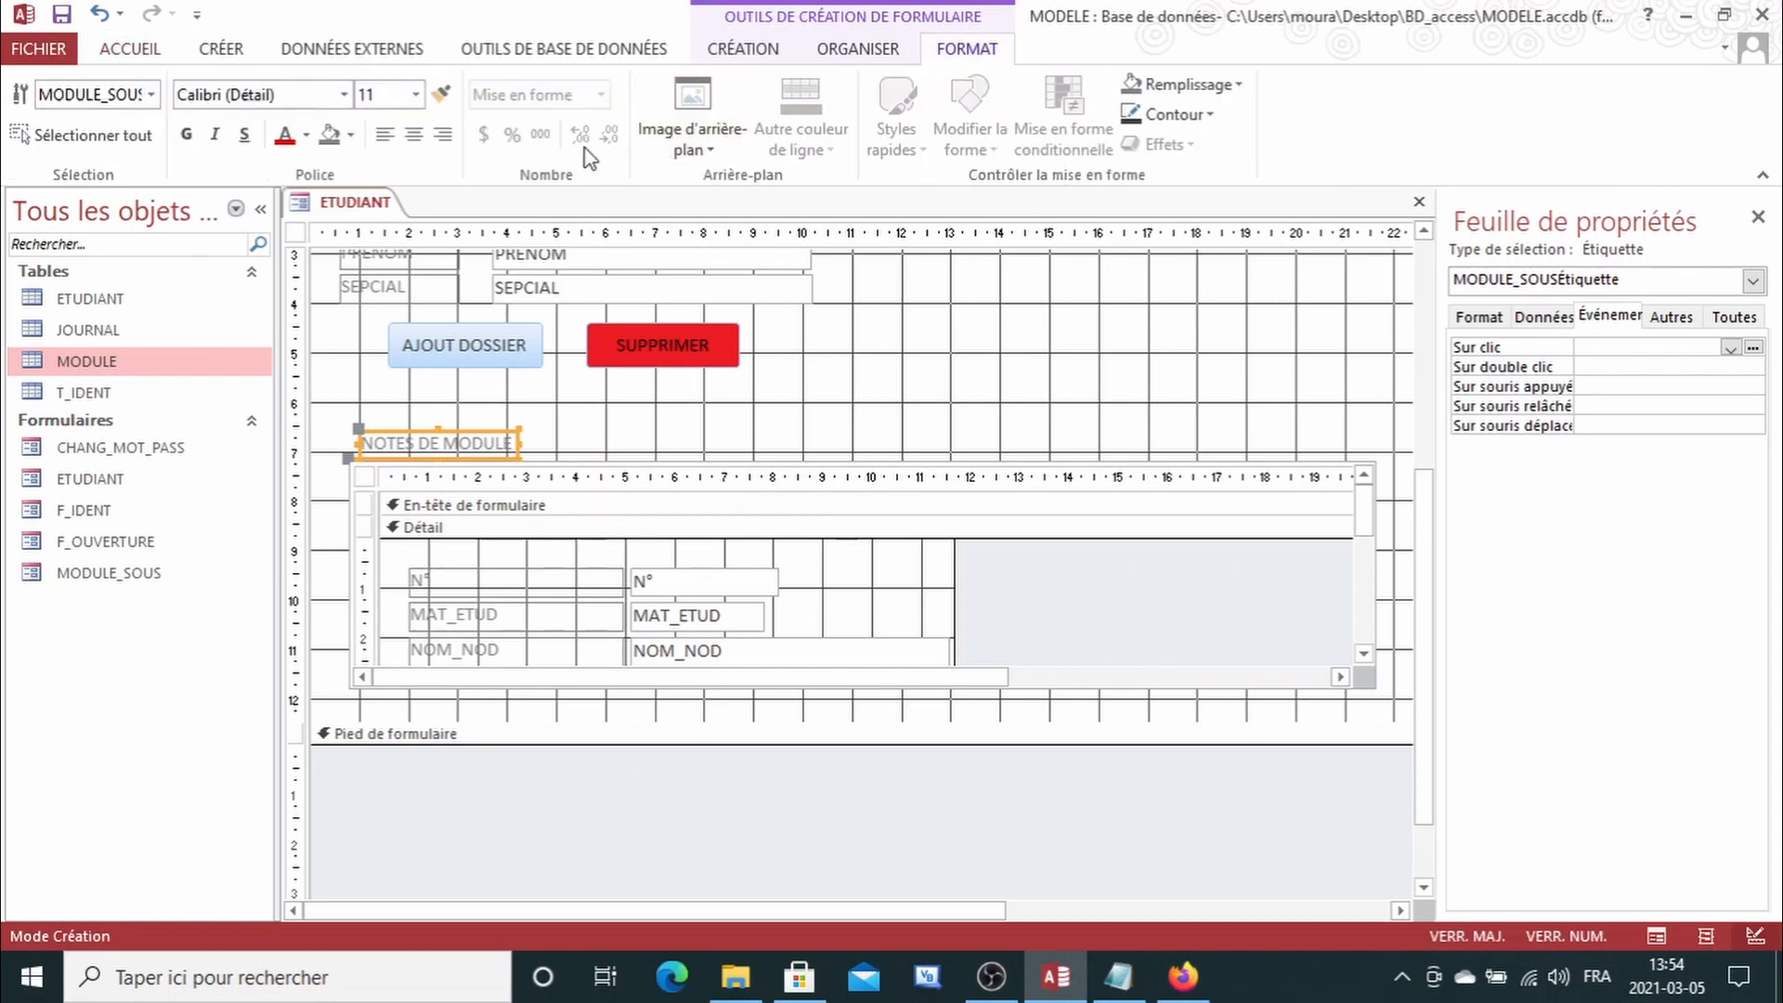
{"action": "left_click", "coordinate": [305, 136]}
{"action": "left_click", "coordinate": [330, 165]}
{"action": "left_click", "coordinate": [885, 400]}
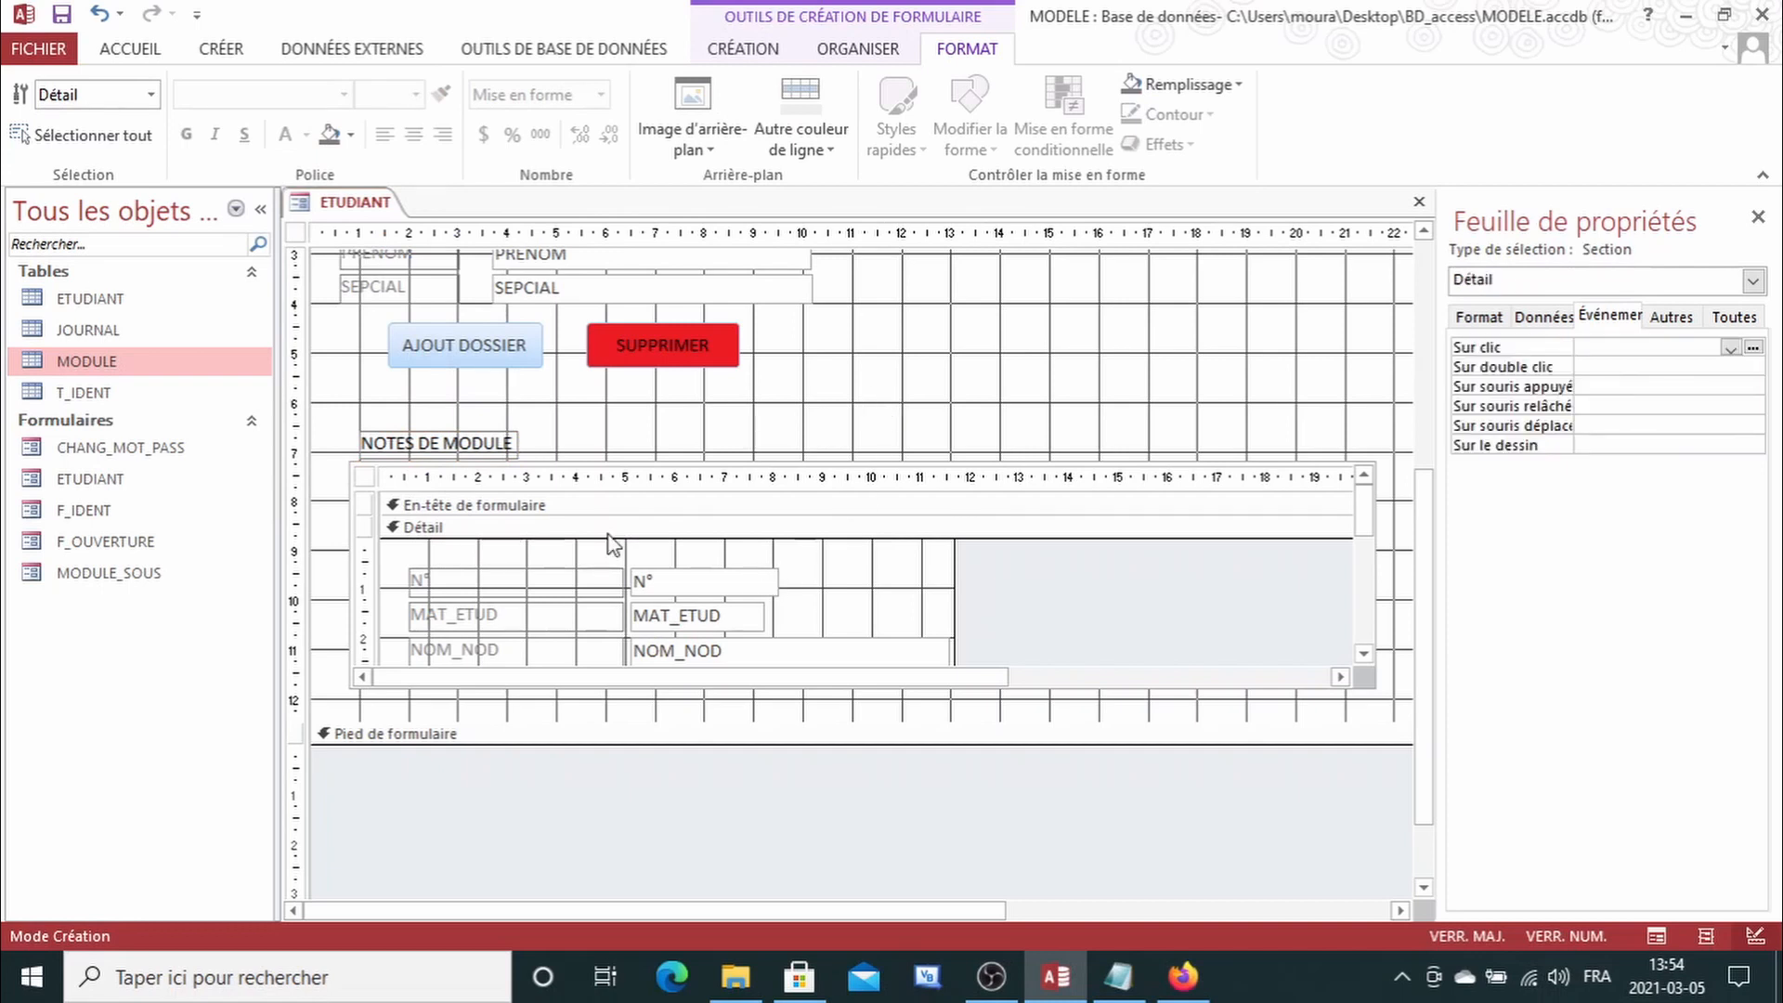
Step: Save the ETUDIANT form and display it in form view
{"action": "right_click", "coordinate": [337, 204]}
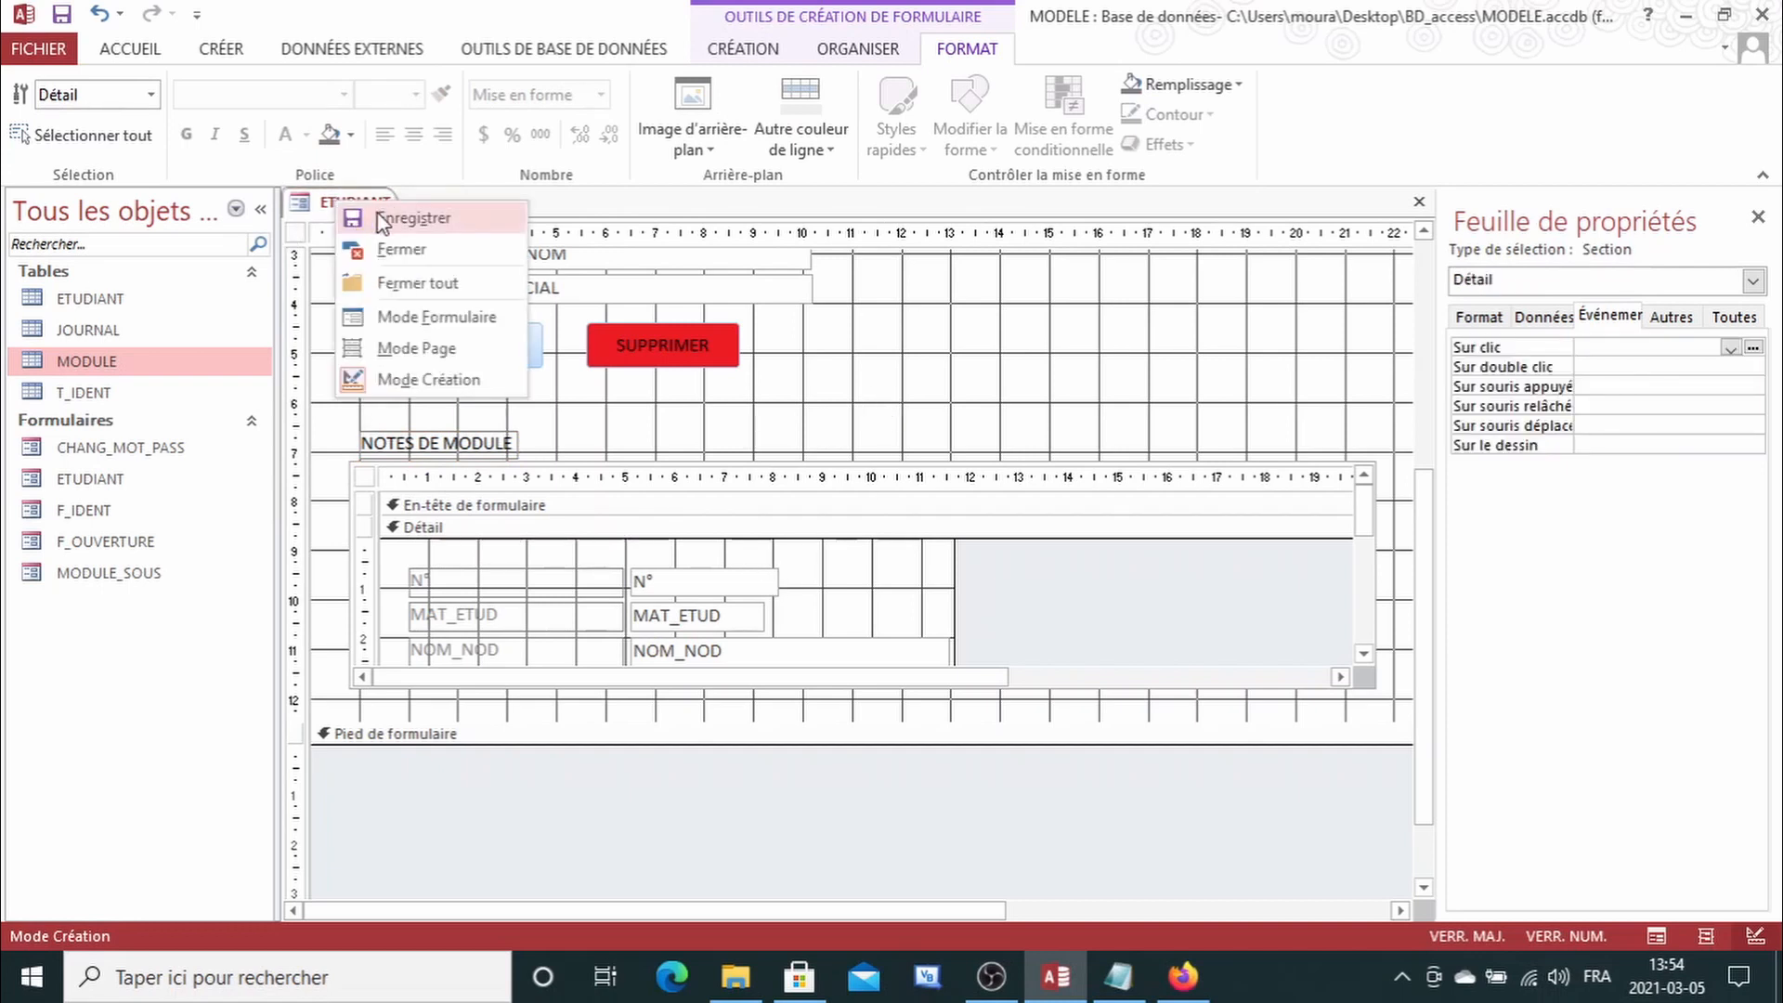
{"action": "left_click", "coordinate": [377, 217]}
{"action": "right_click", "coordinate": [373, 210]}
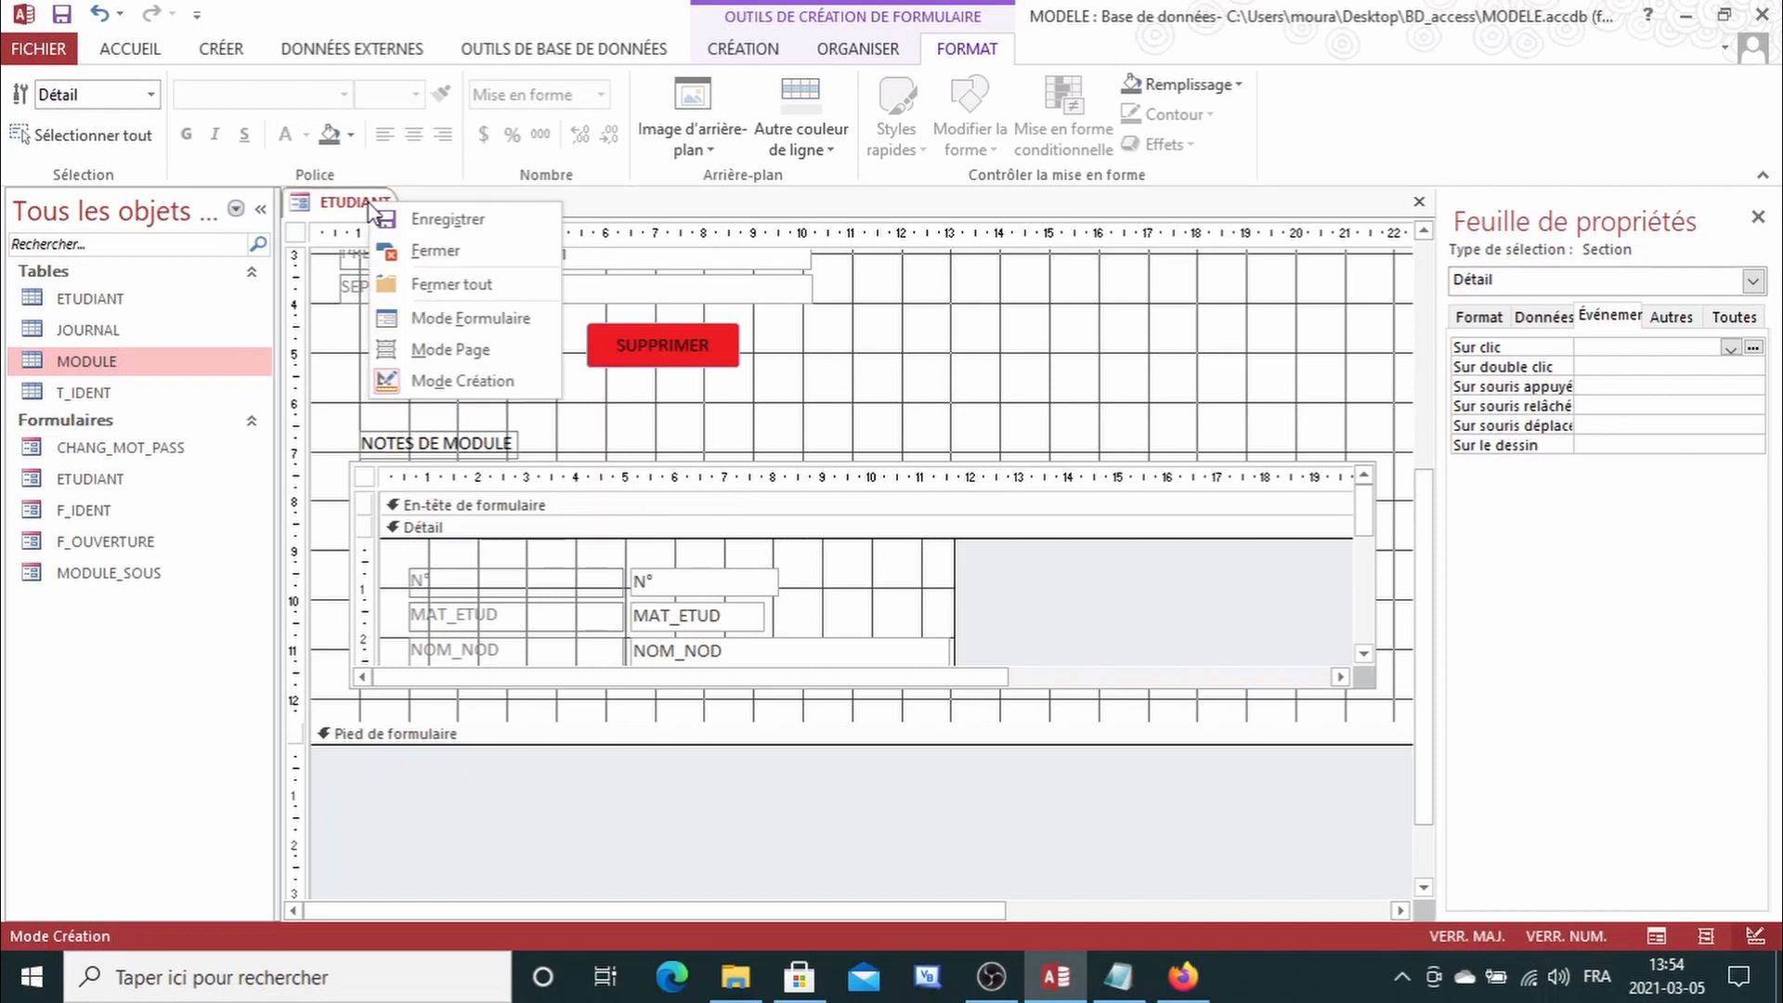
{"action": "left_click", "coordinate": [434, 319]}
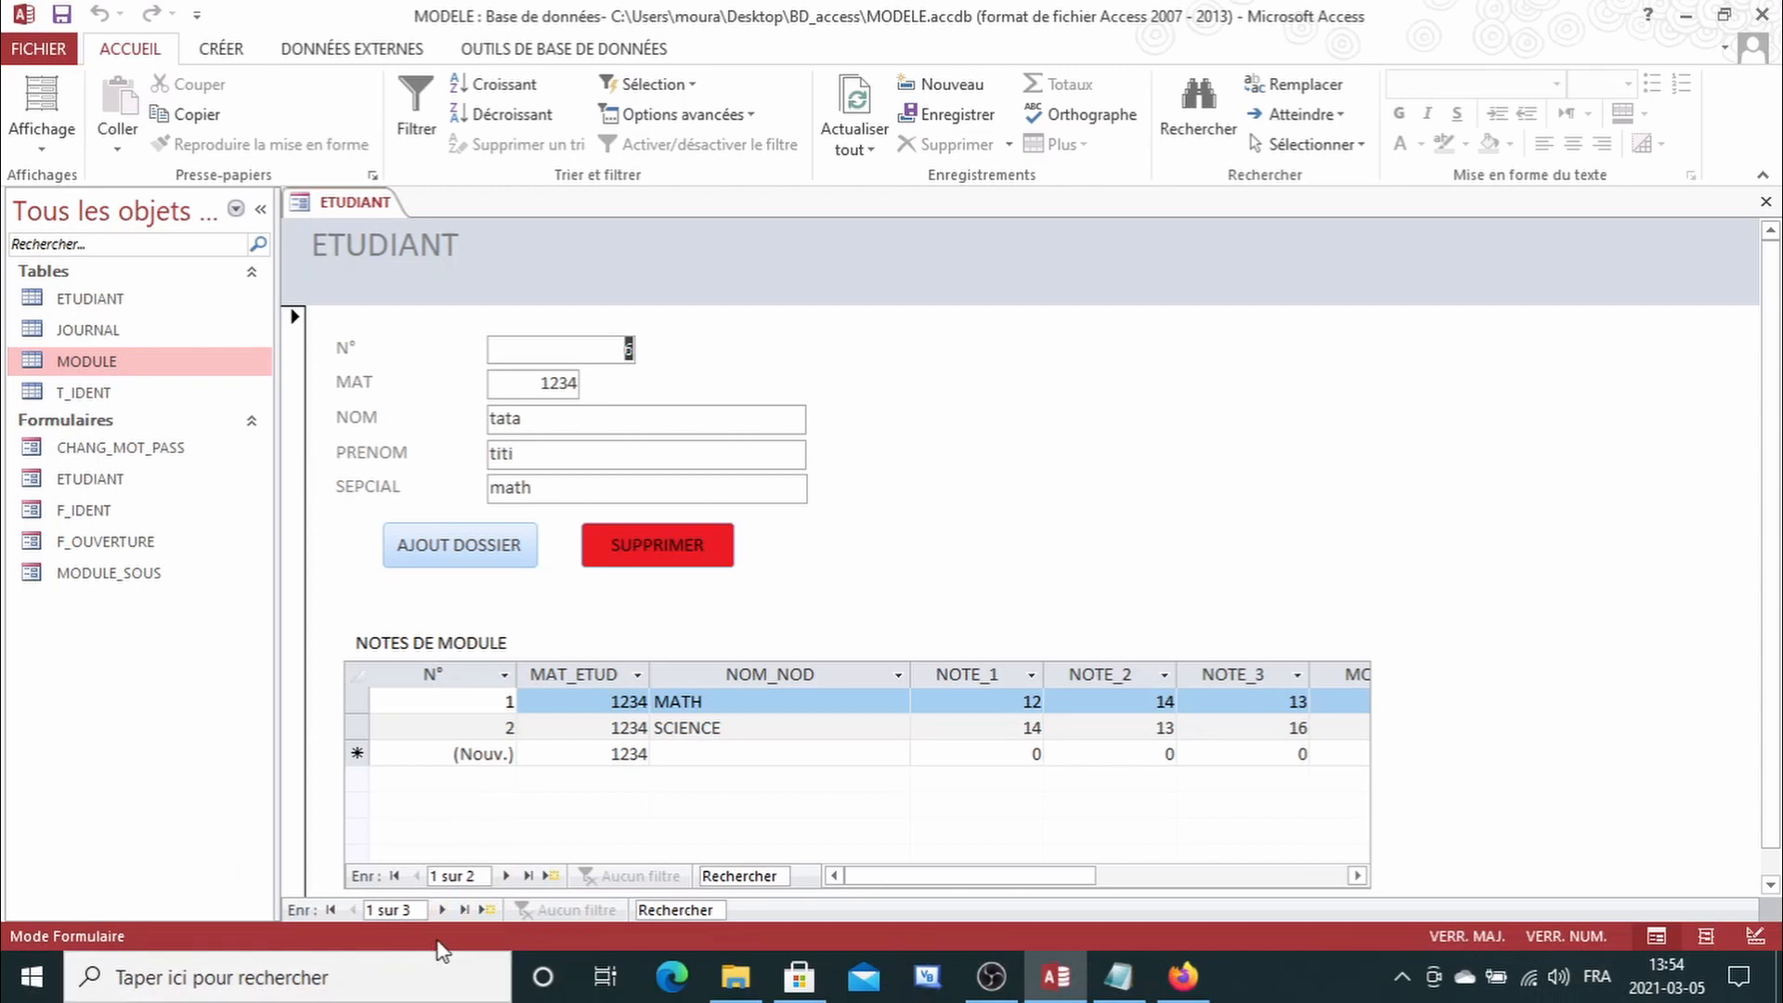
Step: On the second student's record, narrow the subform's NOTE_1, NOTE_2, NOTE_3 and NOM_NOD columns so that MOYENNE fits in the subform
{"action": "left_click", "coordinate": [442, 910]}
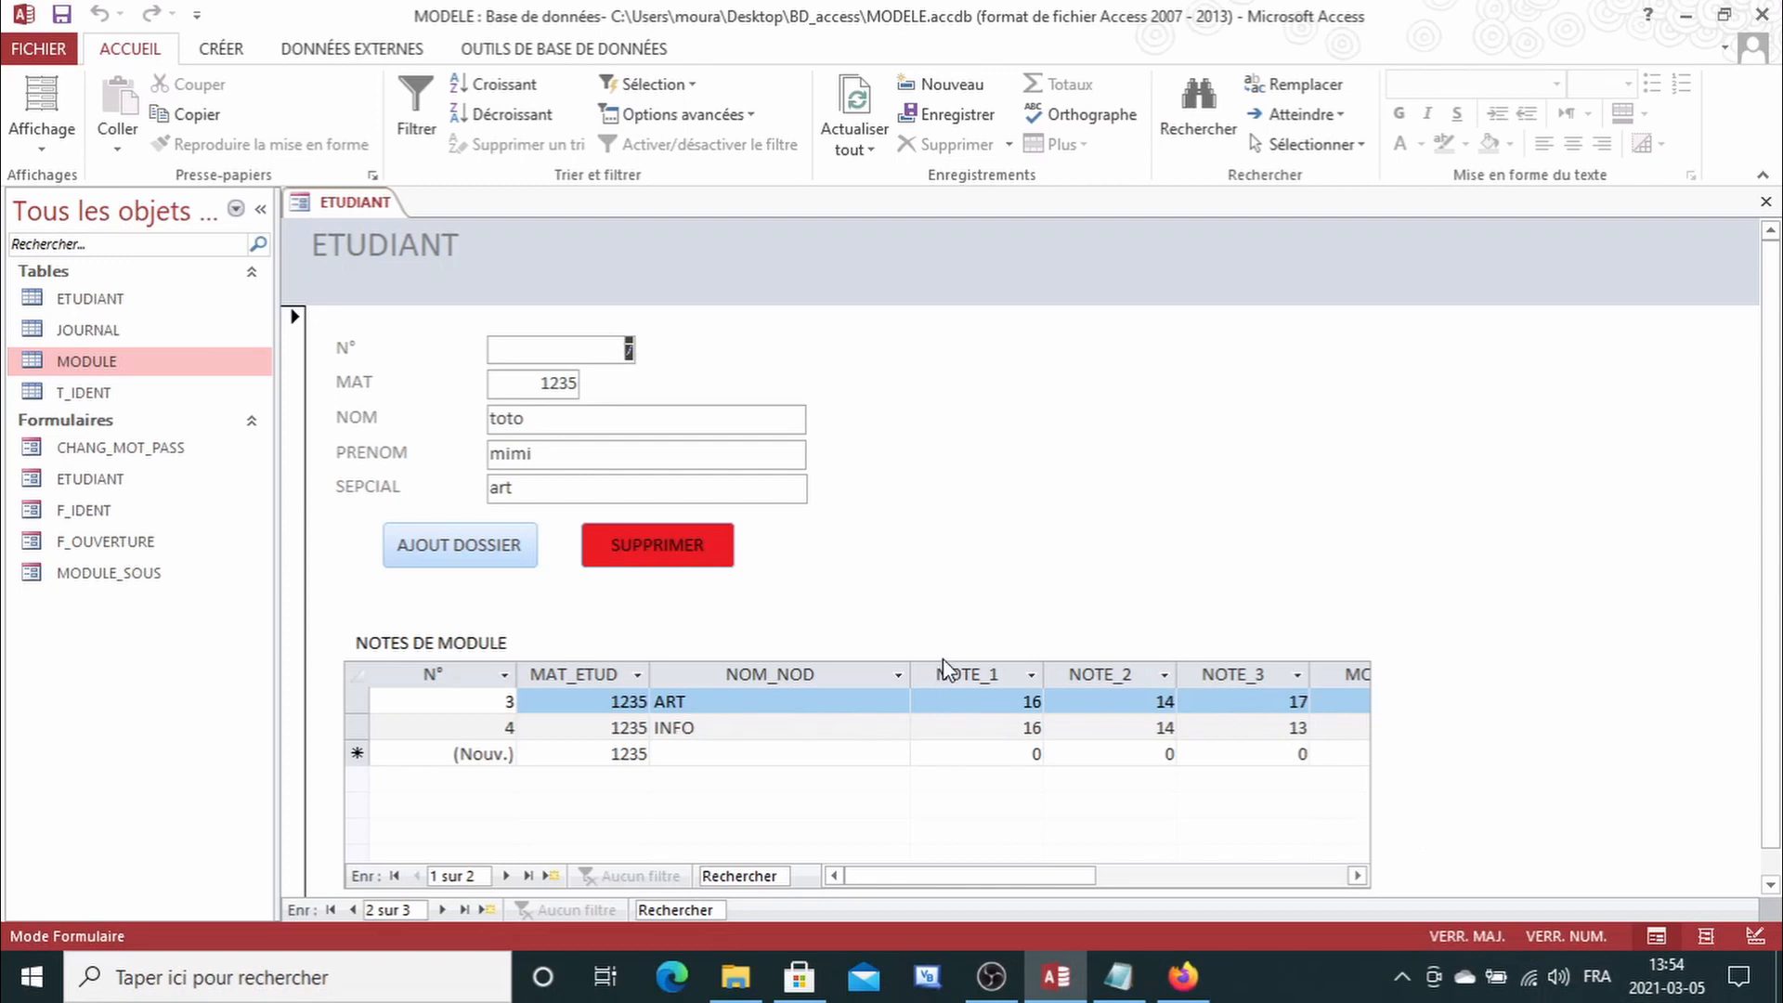
{"action": "left_click_drag", "start_coordinate": [943, 661], "coordinate": [1199, 689]}
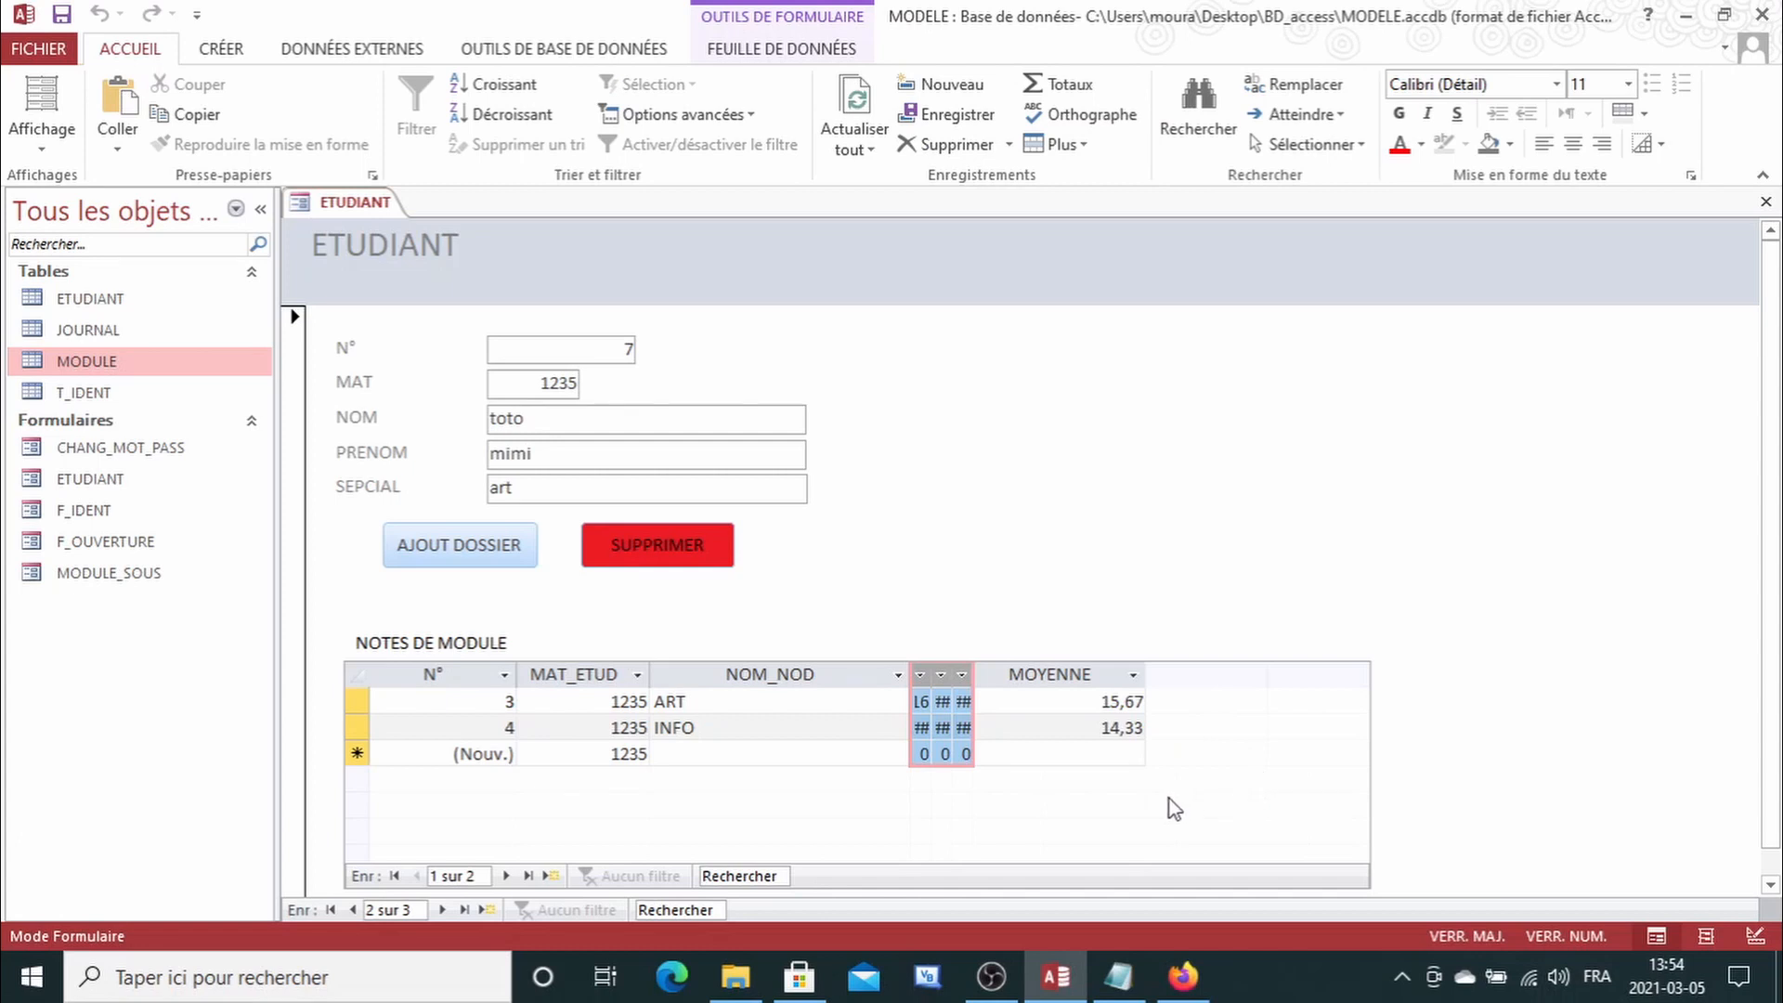
{"action": "left_click", "coordinate": [910, 671]}
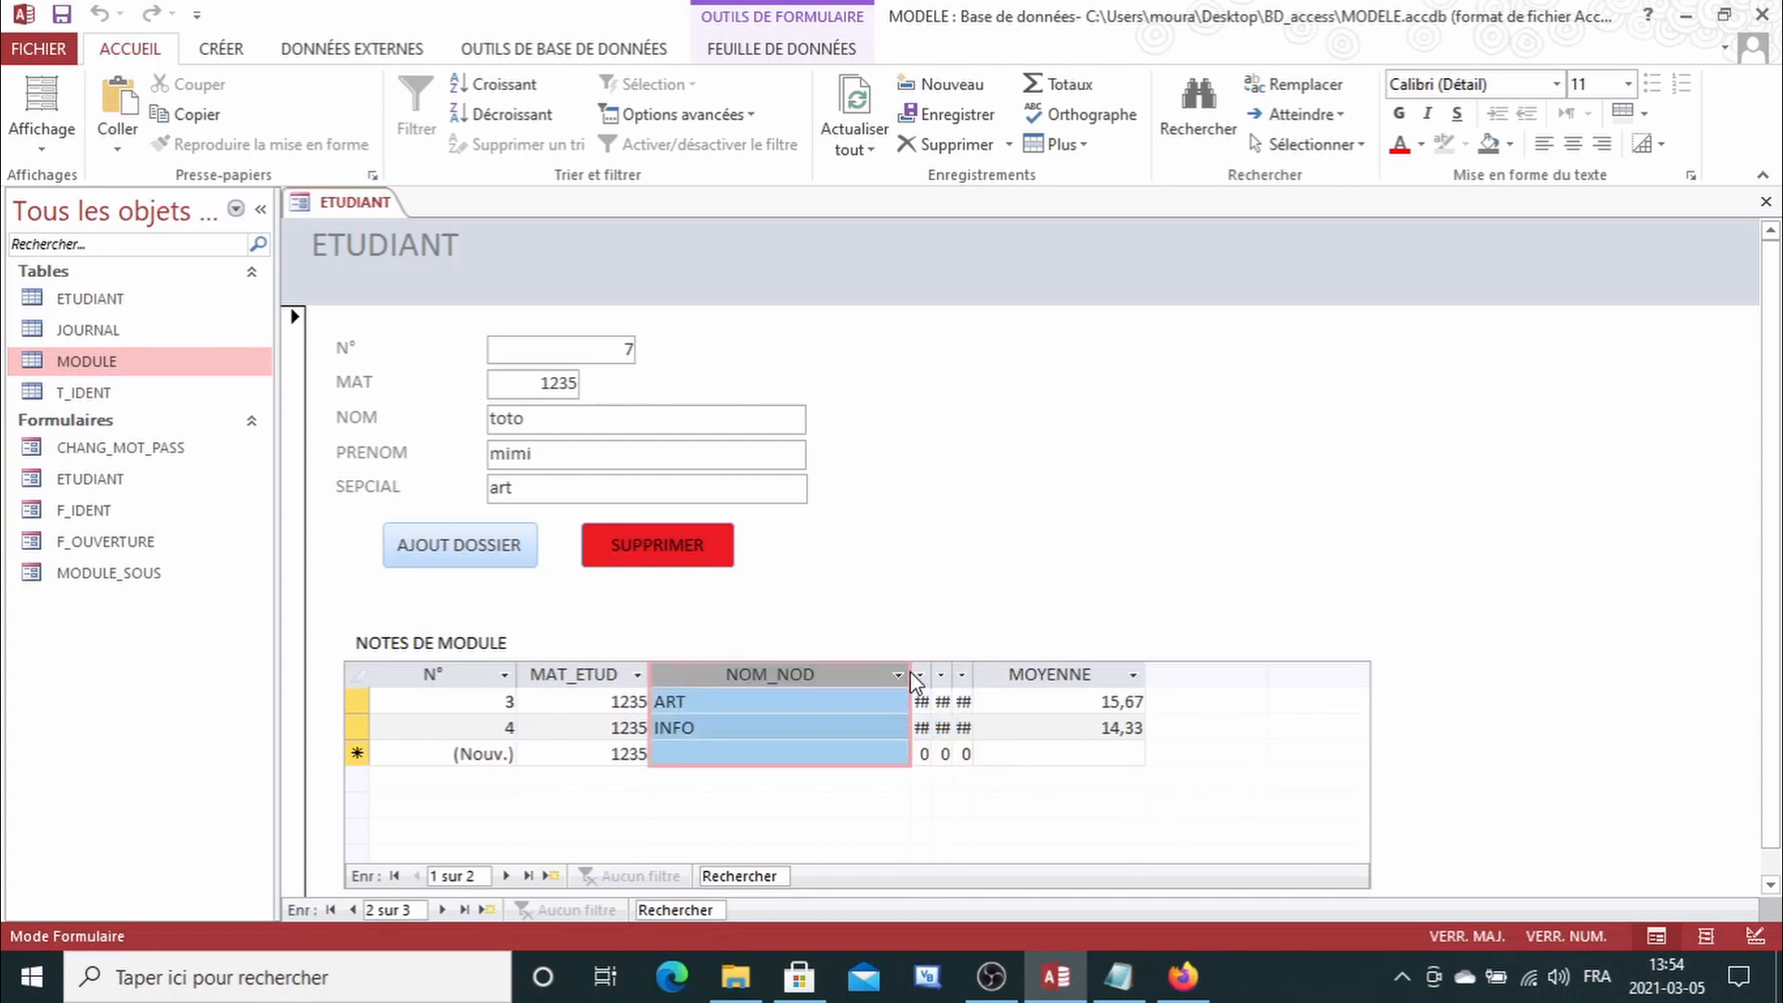
{"action": "left_click", "coordinate": [910, 672]}
{"action": "key", "text": "Escape"}
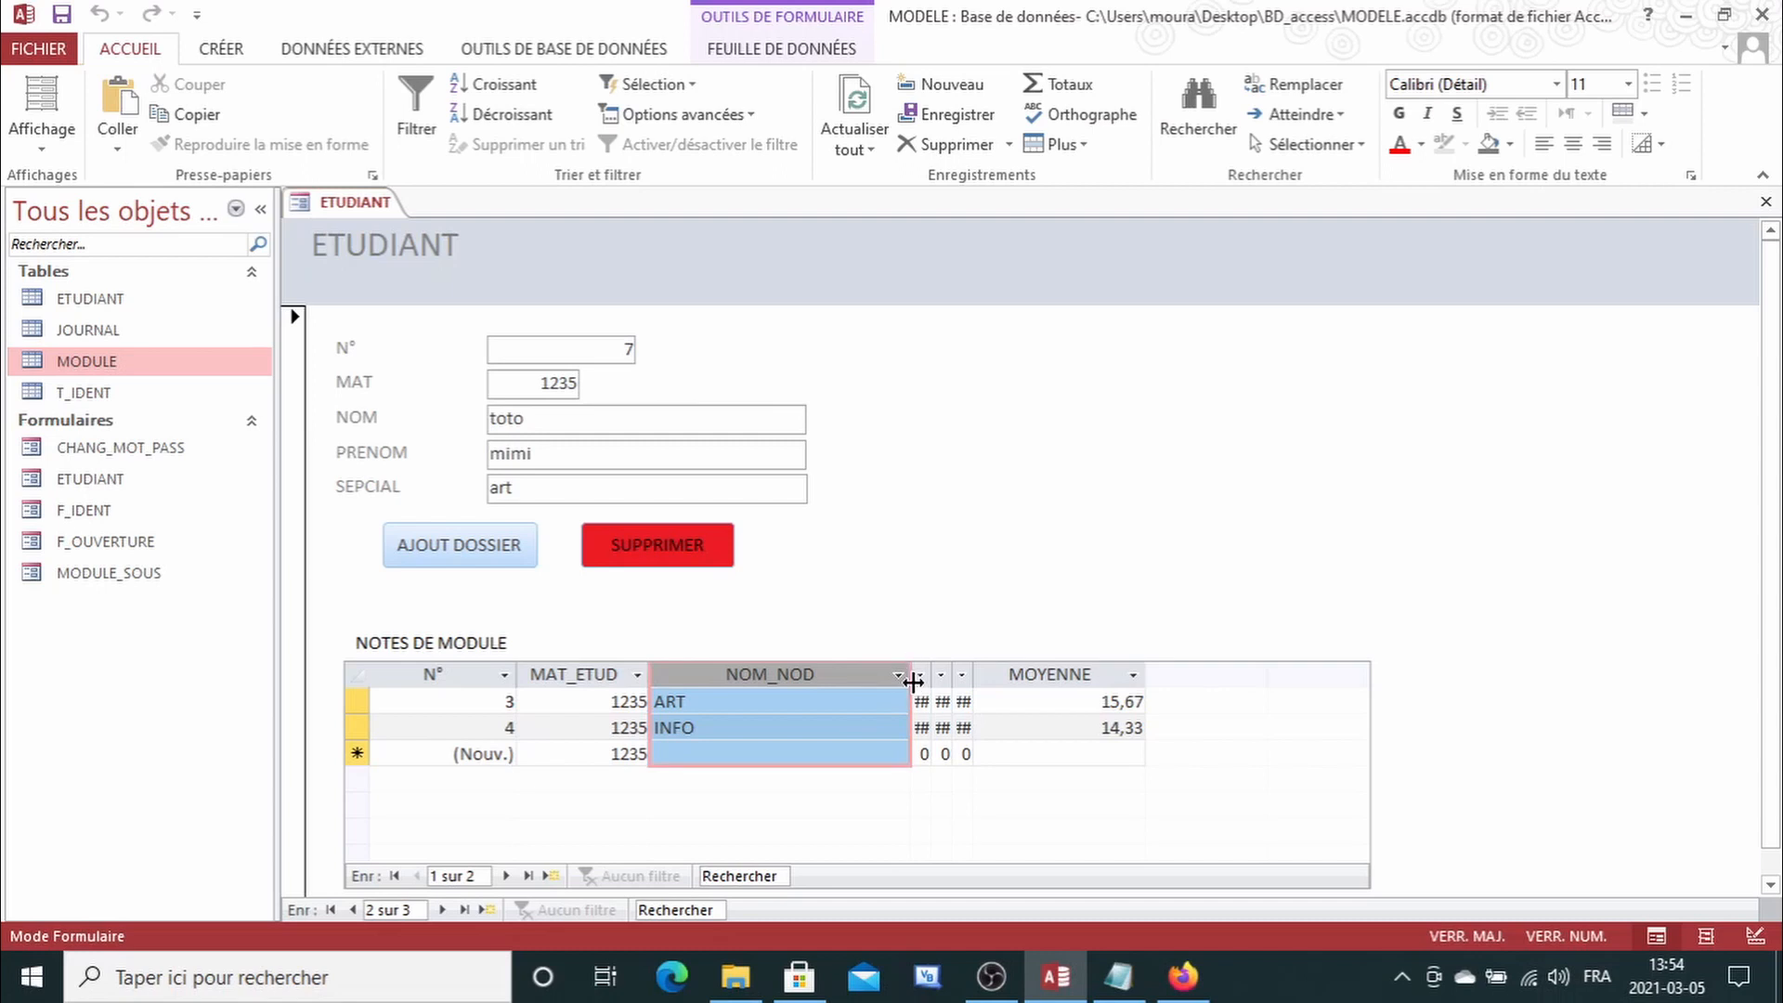
{"action": "left_click_drag", "start_coordinate": [913, 681], "coordinate": [800, 672]}
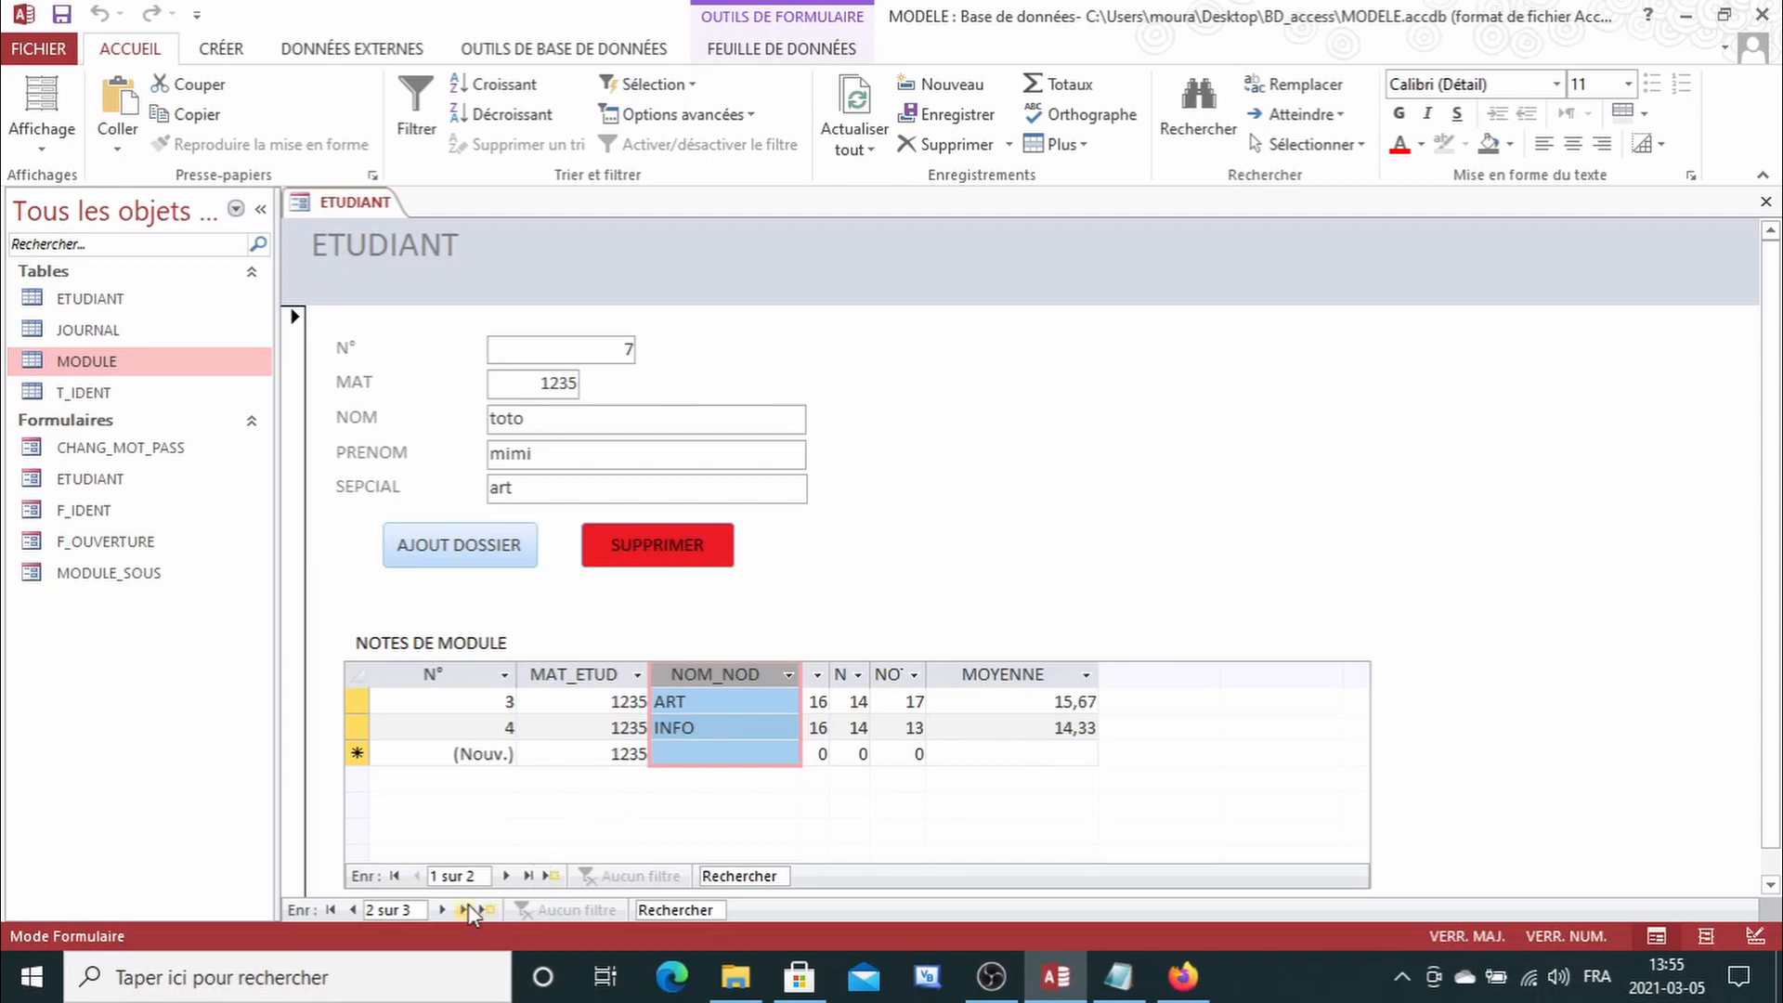
Step: Browse to the last student, return to the first record, and delete that student's file with confirmation
{"action": "left_click", "coordinate": [441, 911]}
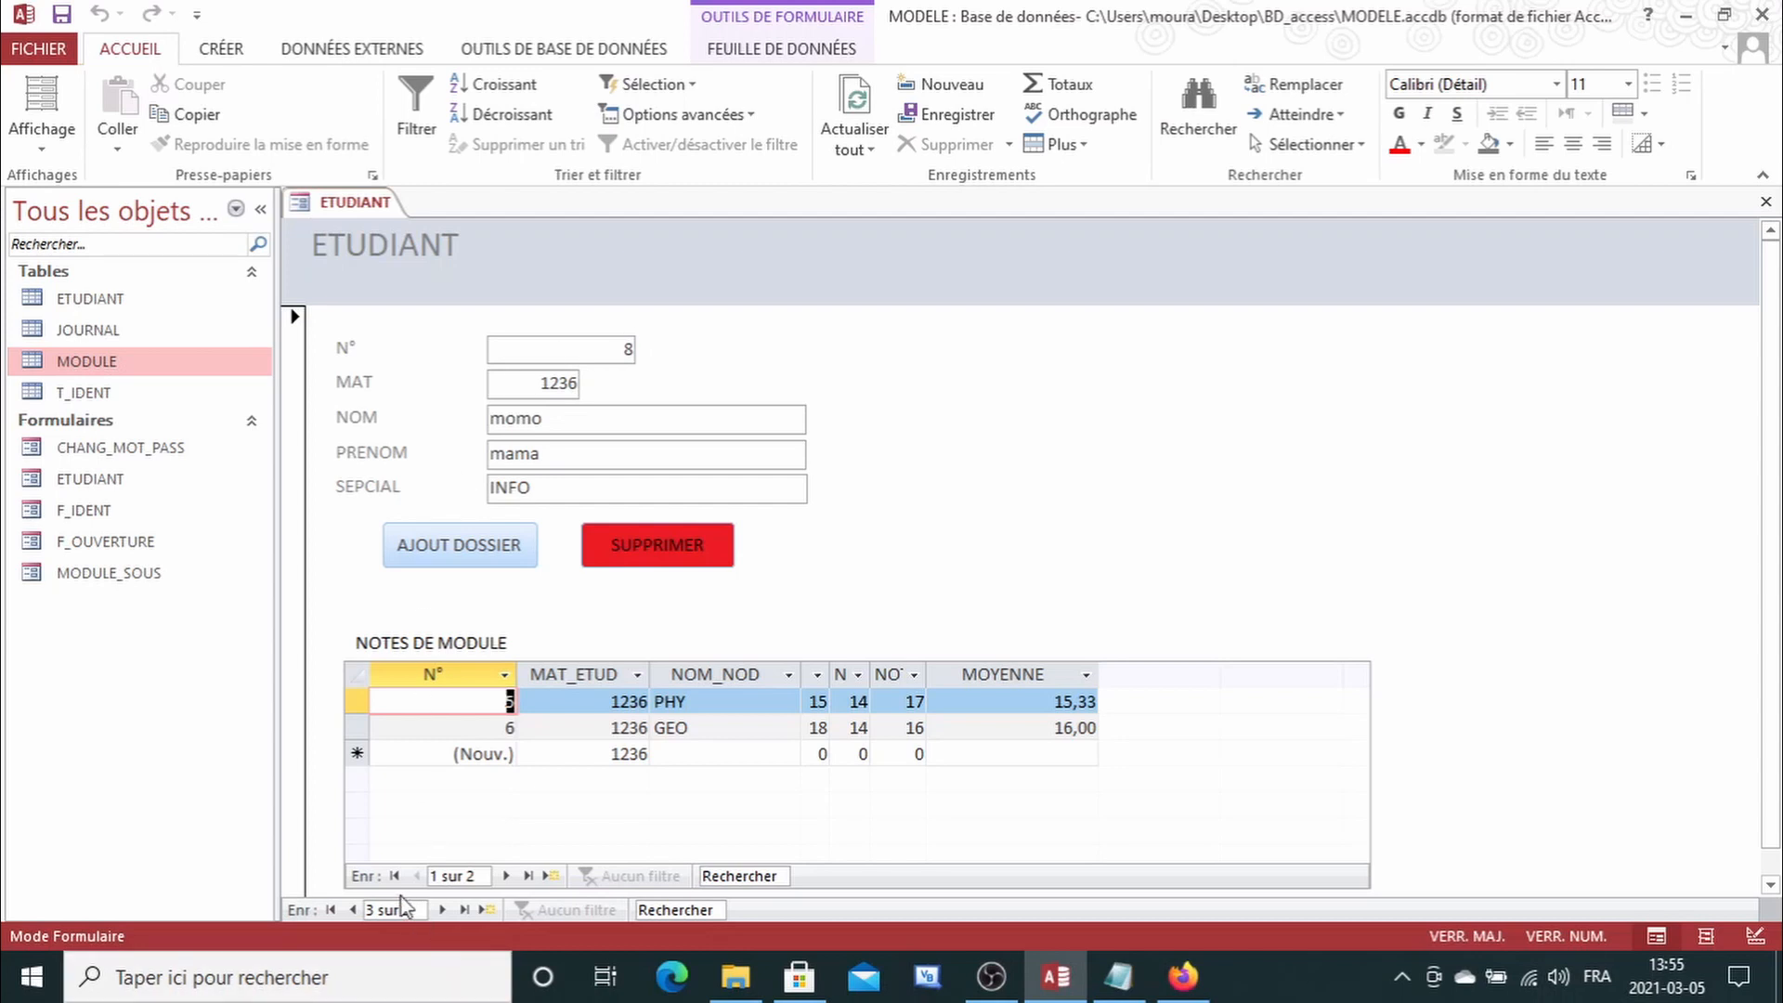
{"action": "left_click", "coordinate": [354, 910]}
{"action": "left_click", "coordinate": [354, 911]}
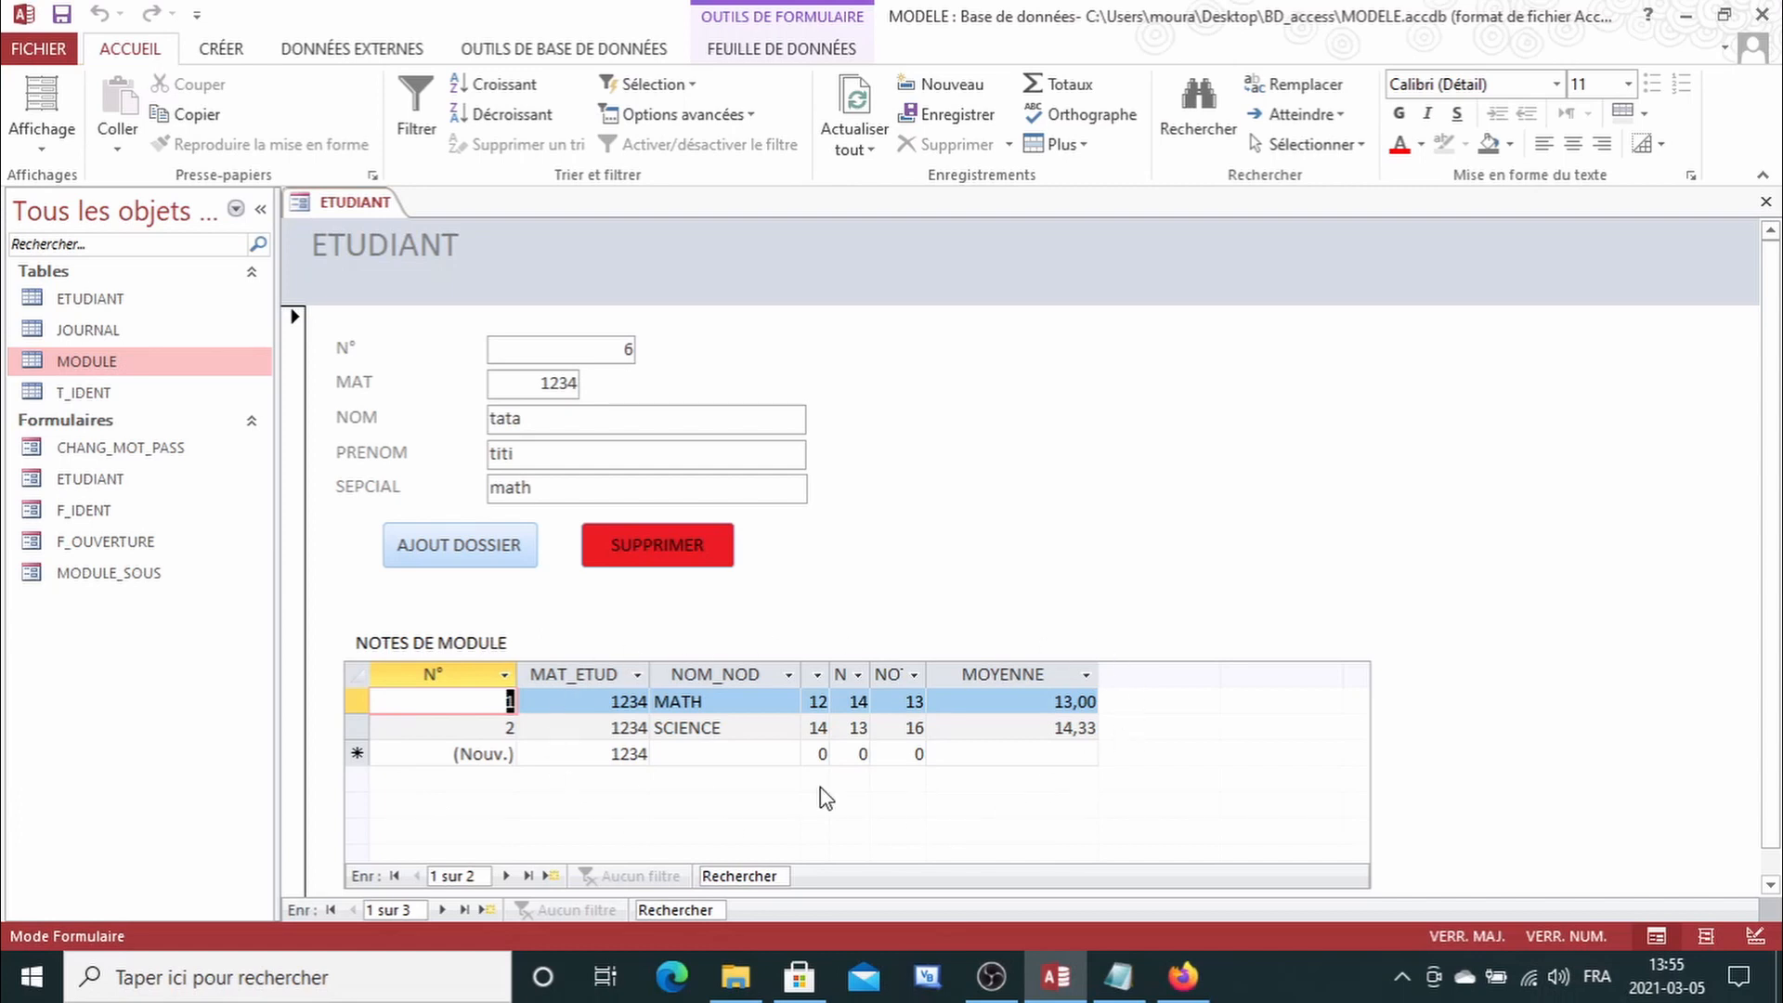
{"action": "left_click", "coordinate": [658, 564]}
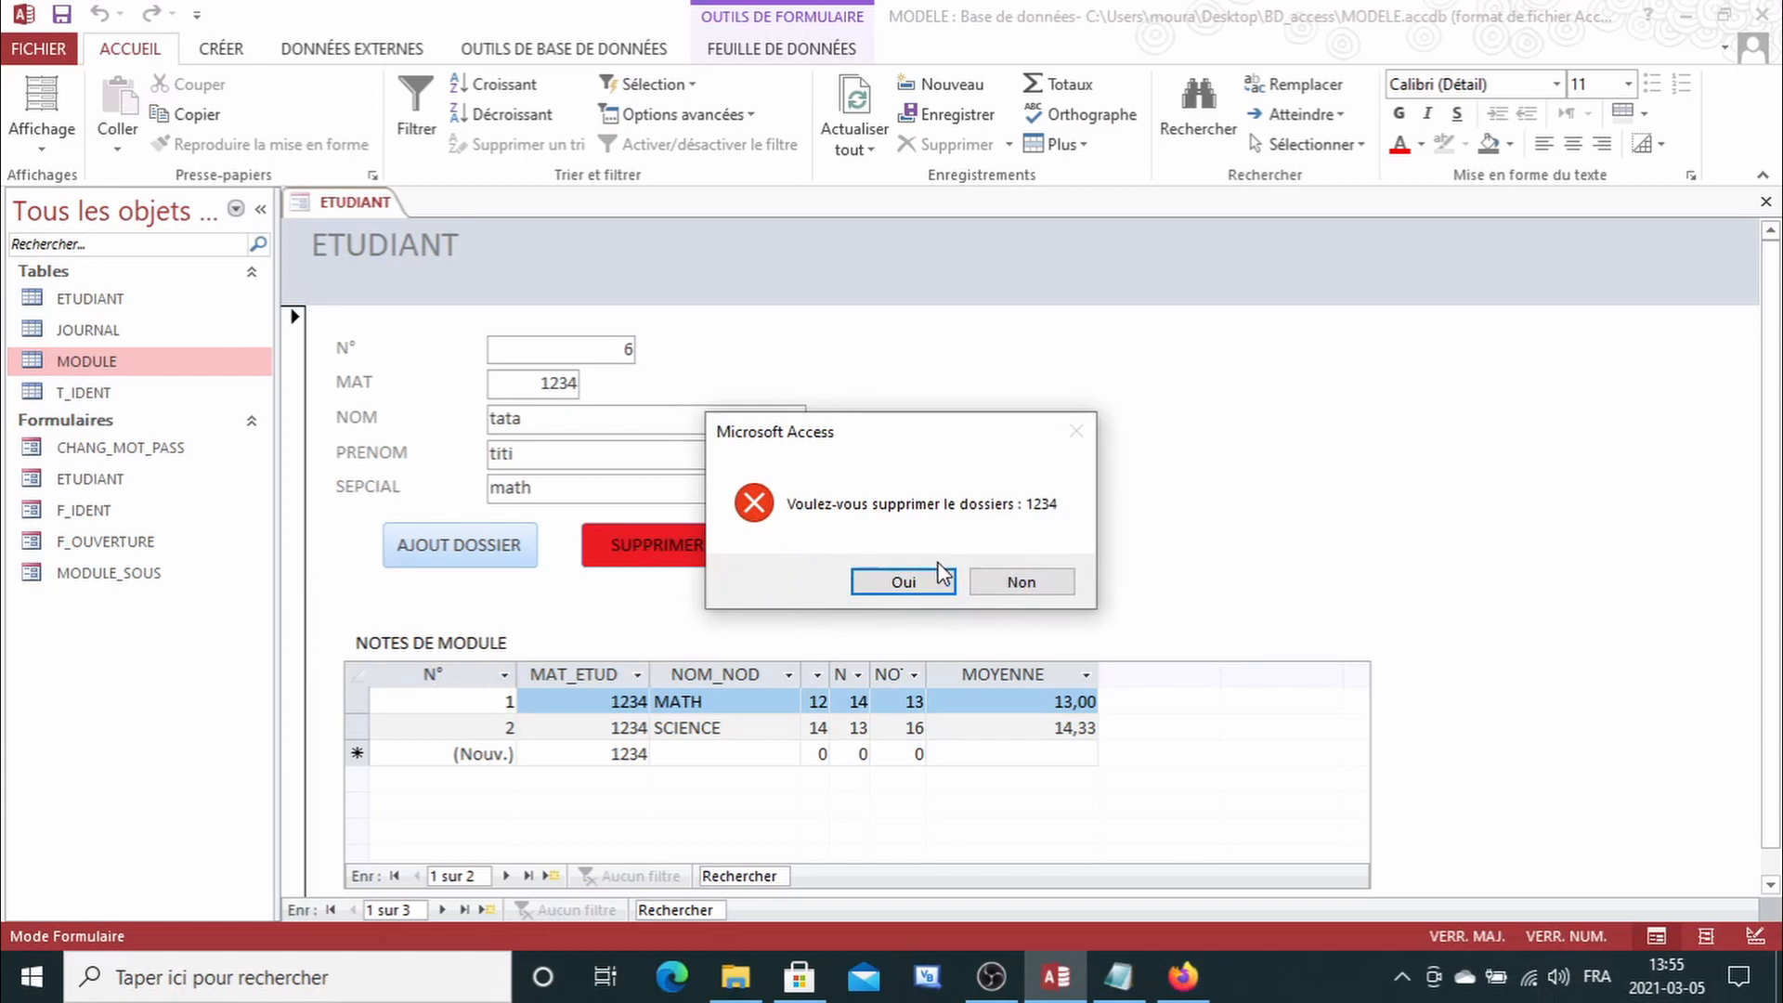
{"action": "left_click", "coordinate": [903, 582]}
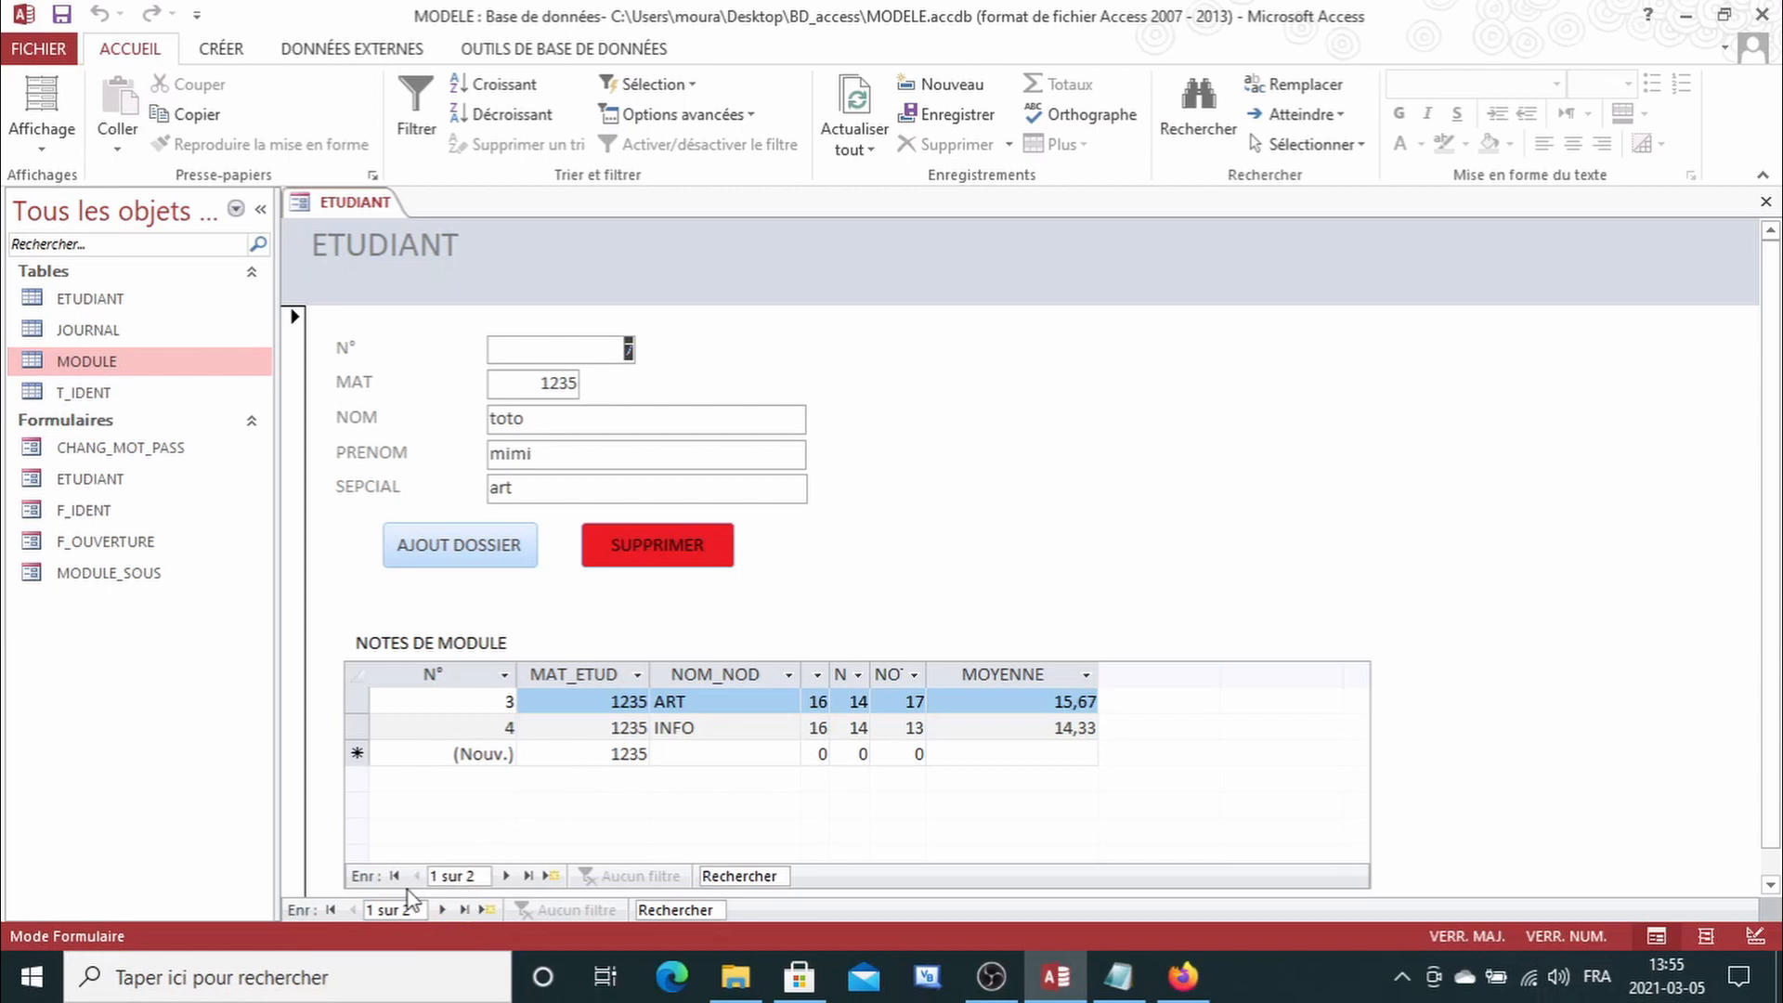
Step: Browse the remaining student records and their module rows in the subform to check the grades linked to each student
{"action": "left_click", "coordinate": [506, 876]}
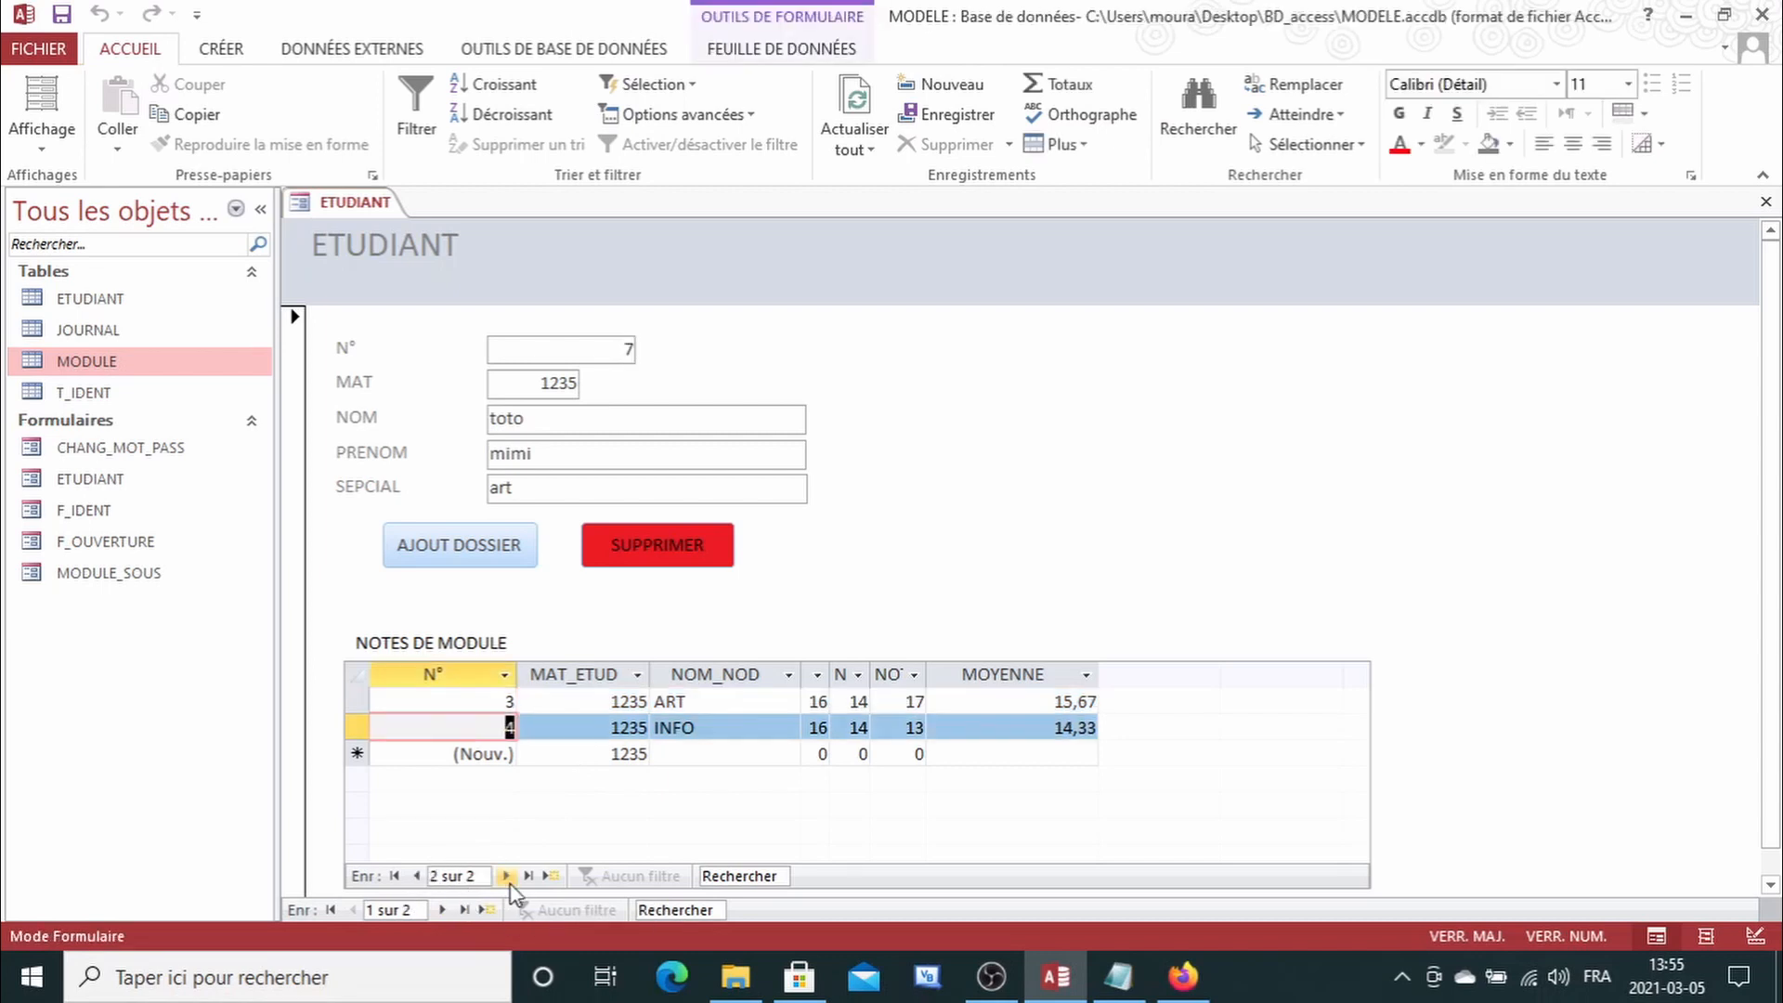
{"action": "left_click", "coordinate": [506, 876]}
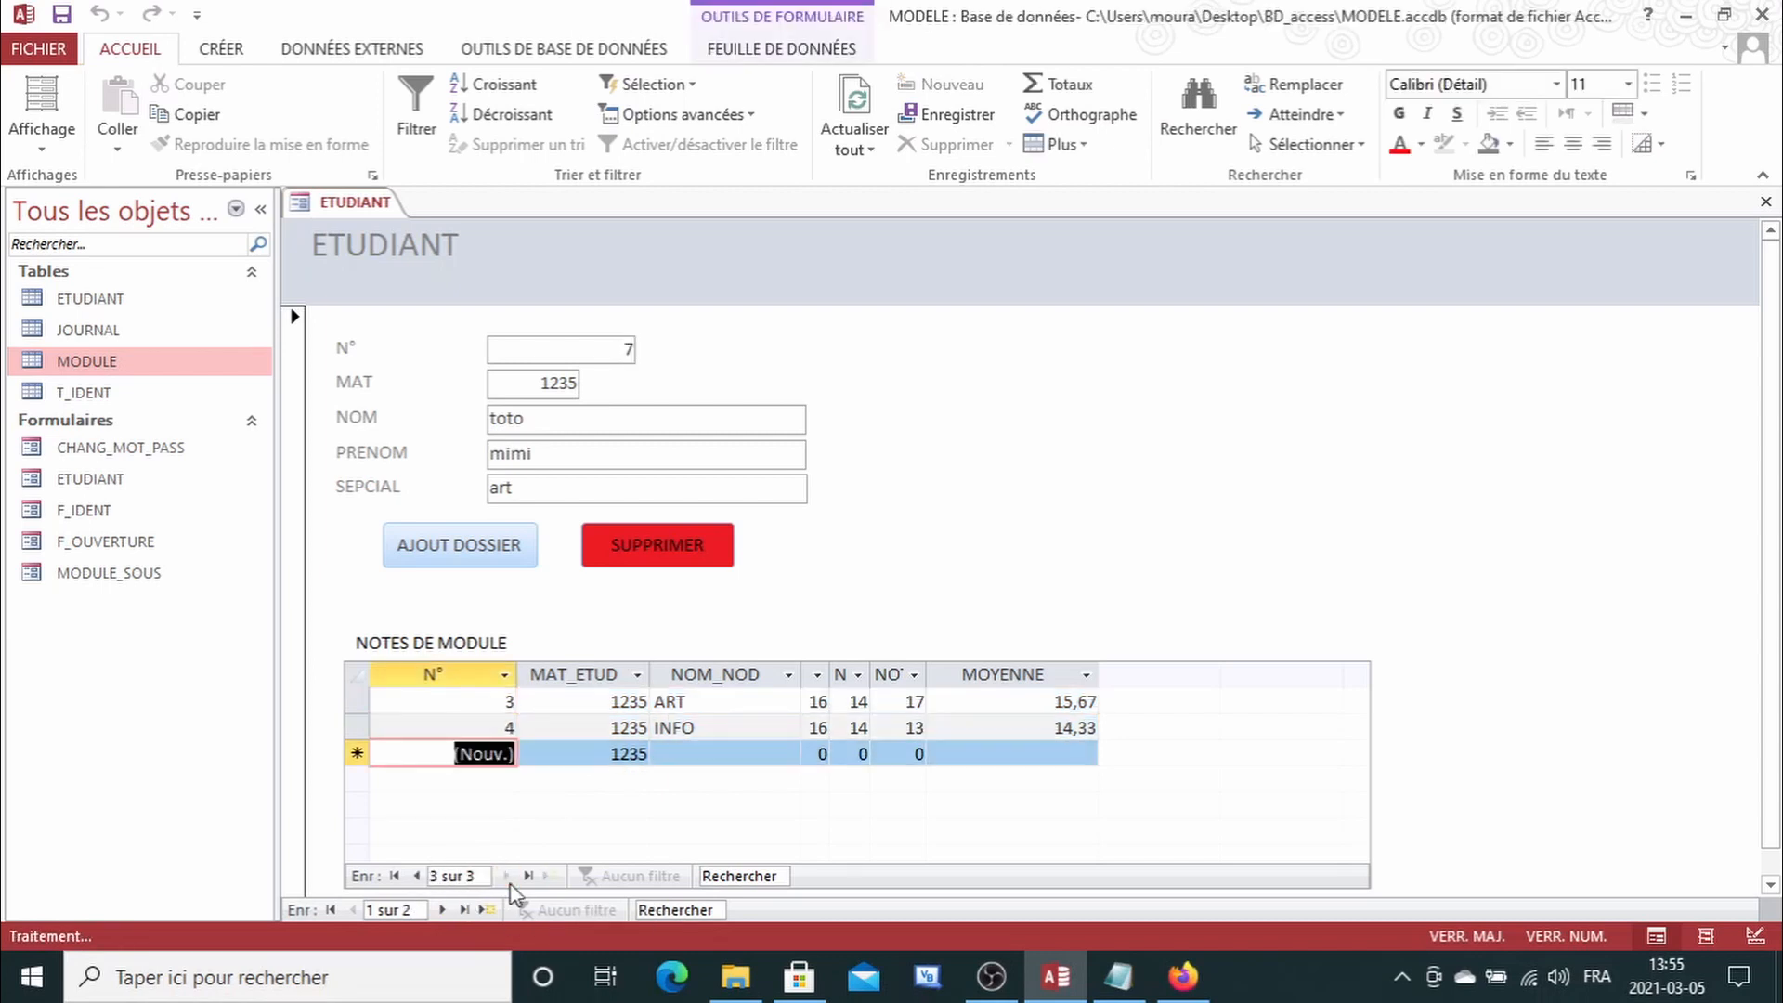
{"action": "left_click", "coordinate": [419, 877]}
{"action": "left_click", "coordinate": [419, 876]}
{"action": "left_click", "coordinate": [419, 877]}
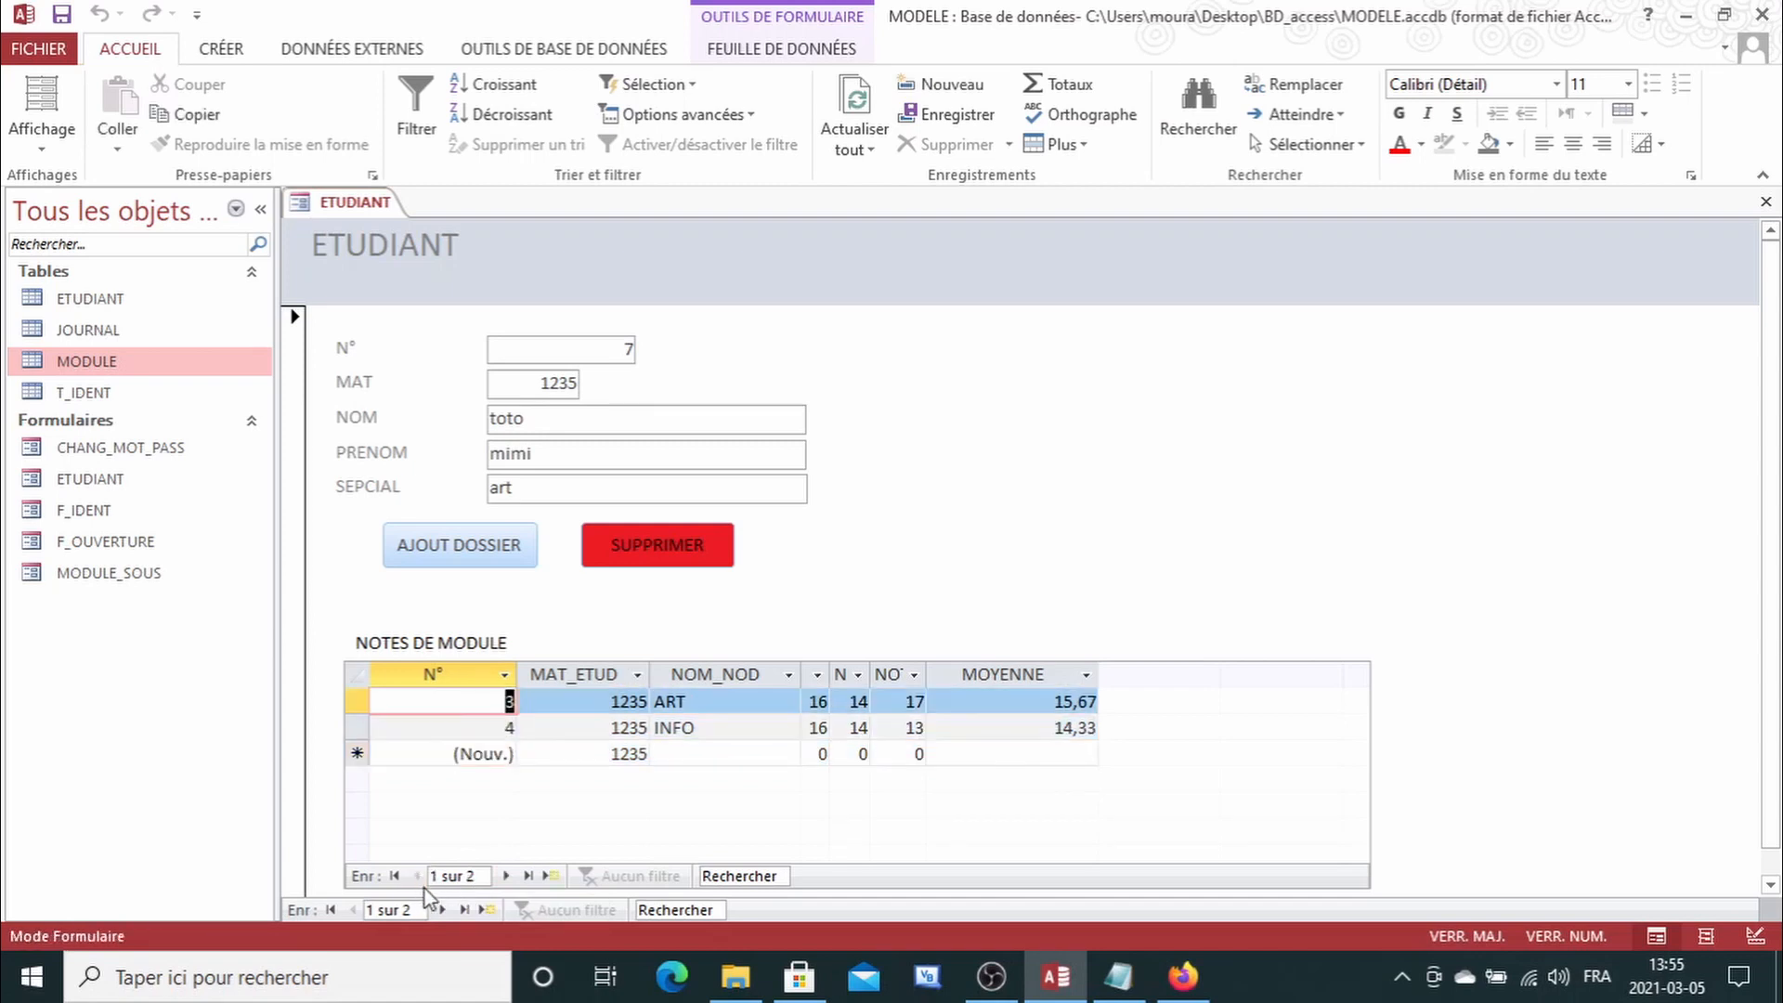
{"action": "left_click", "coordinate": [442, 910]}
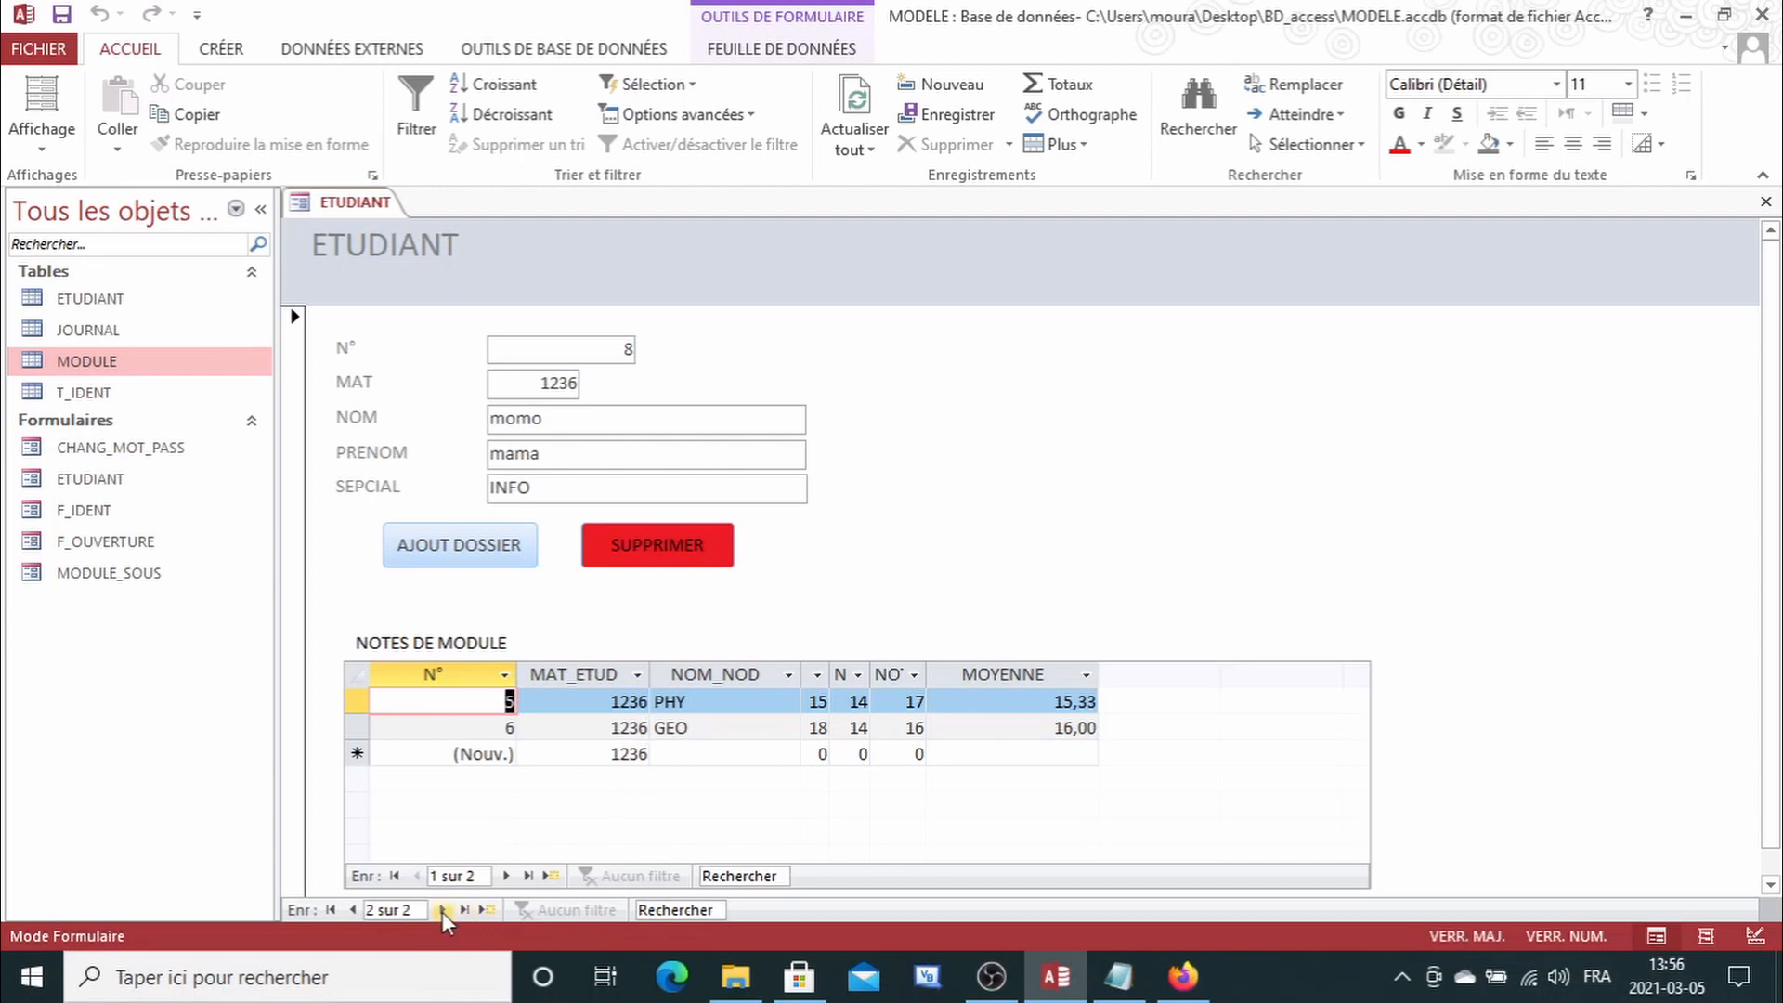
{"action": "left_click", "coordinate": [442, 911]}
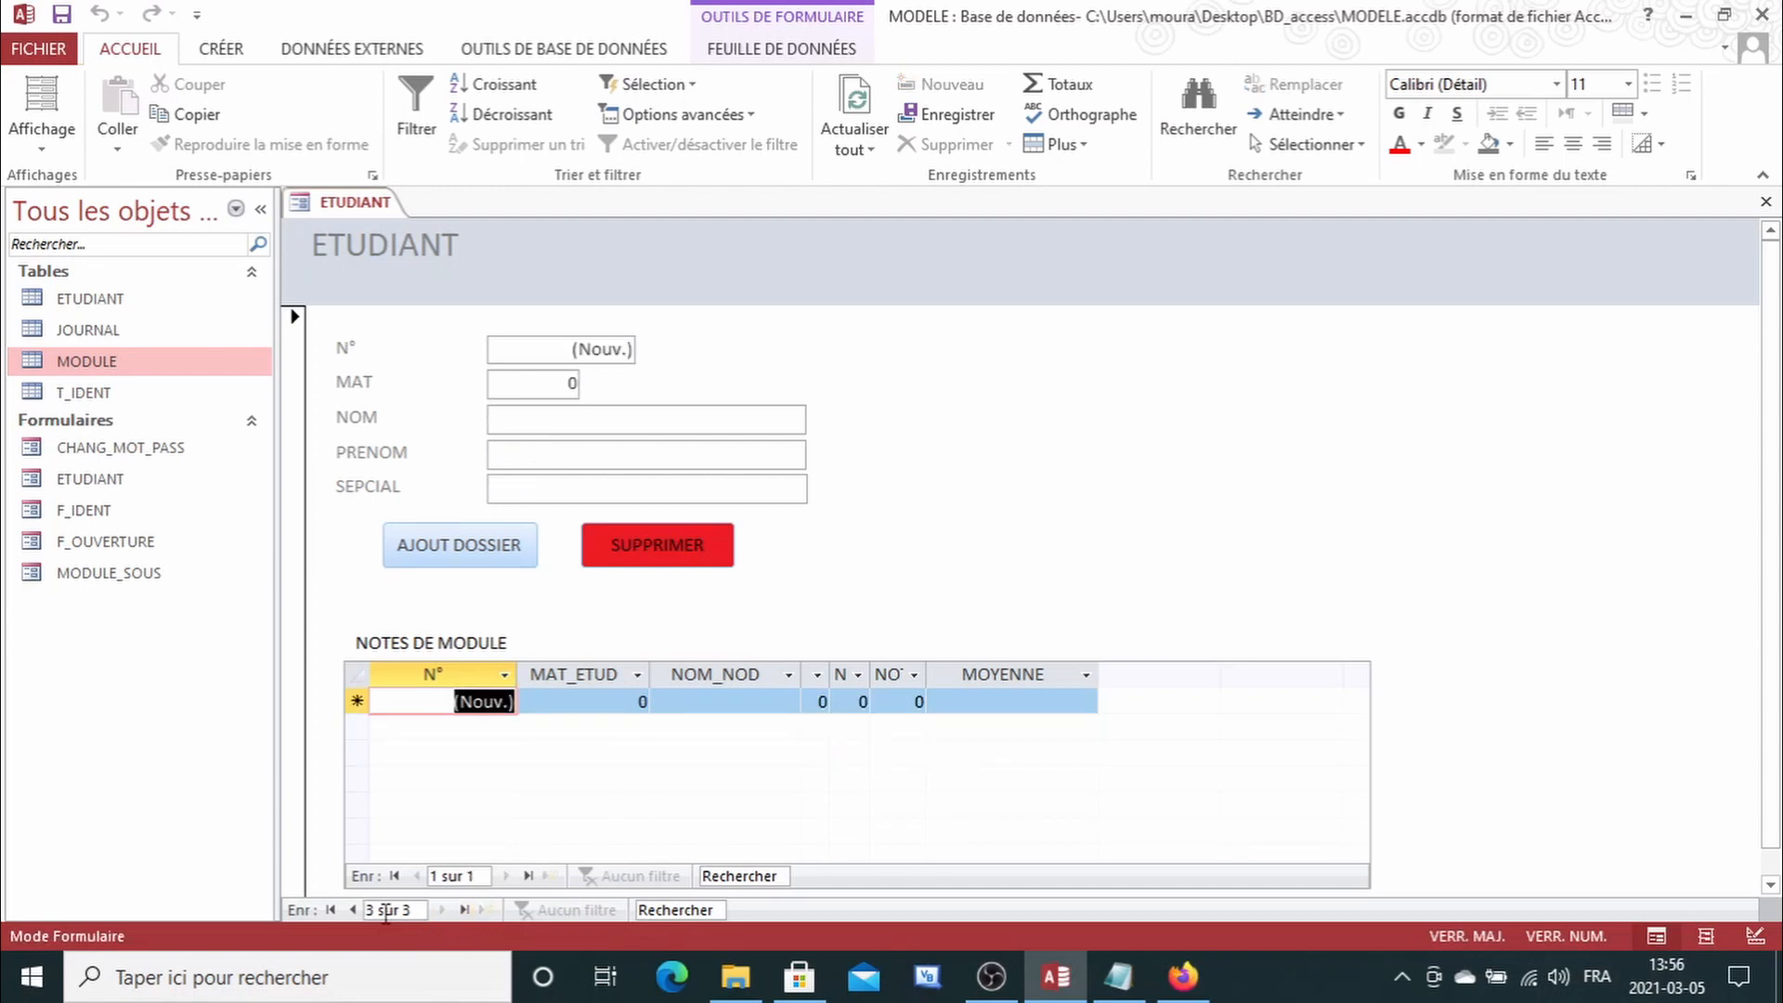
{"action": "left_click", "coordinate": [354, 916]}
{"action": "left_click", "coordinate": [355, 916]}
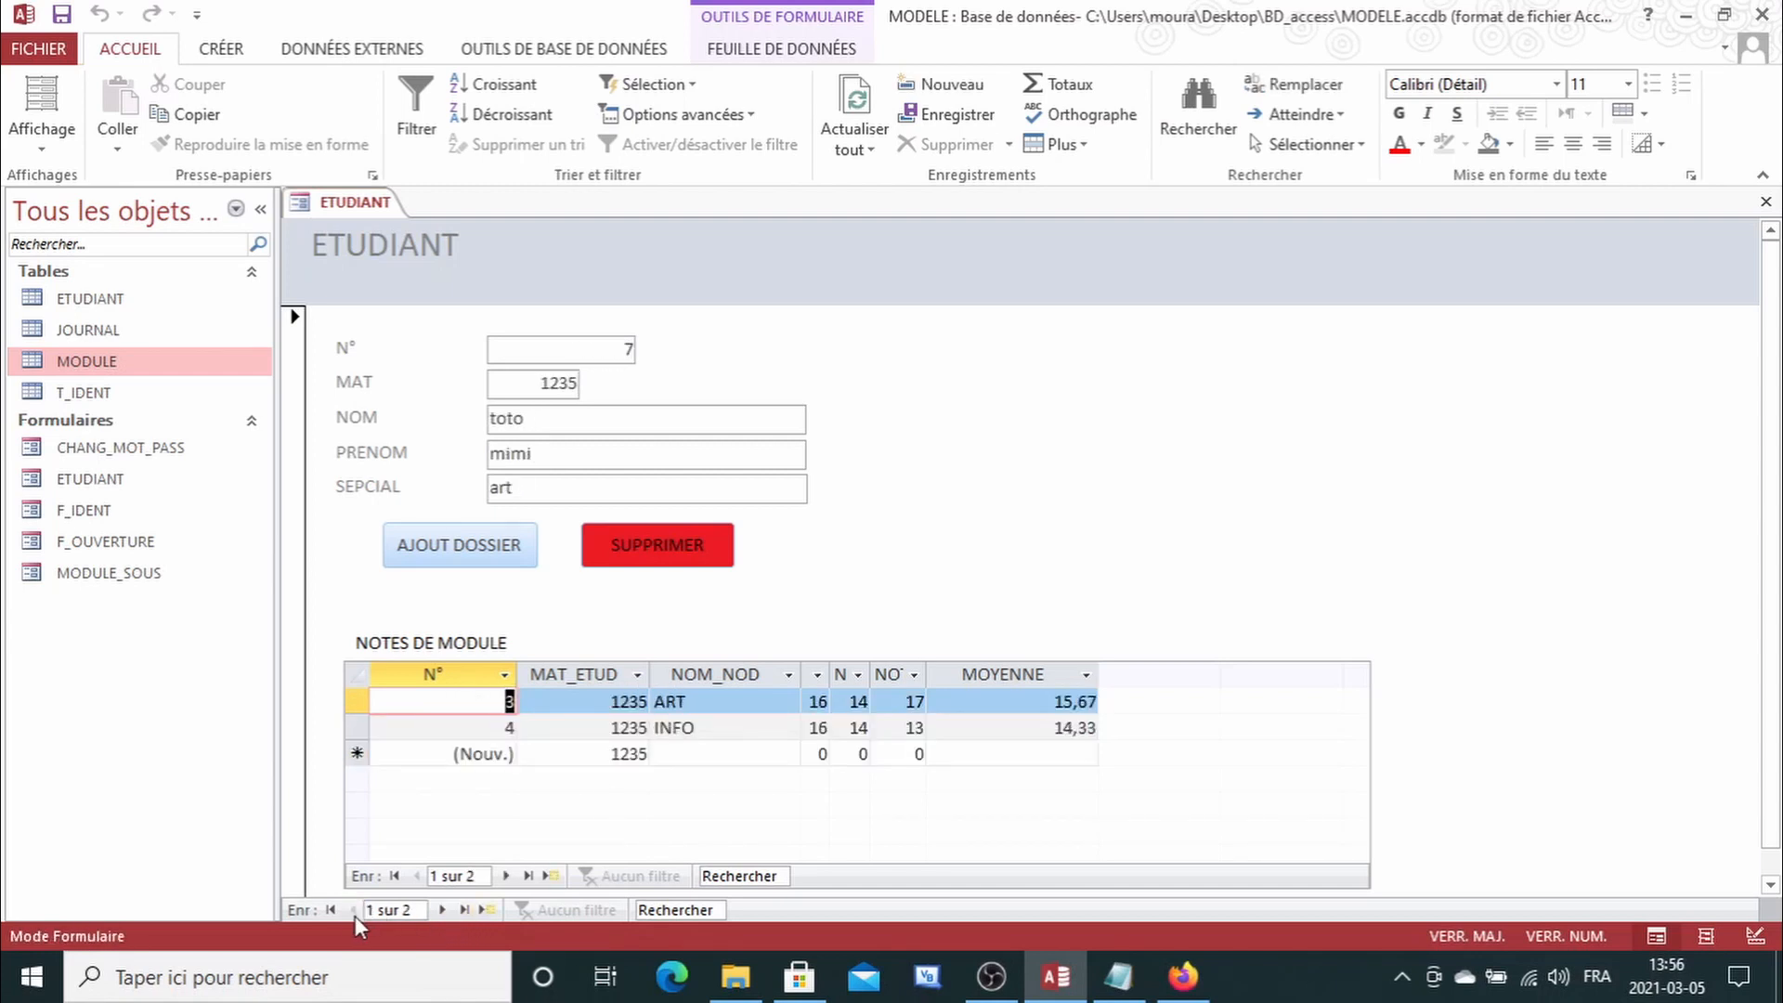